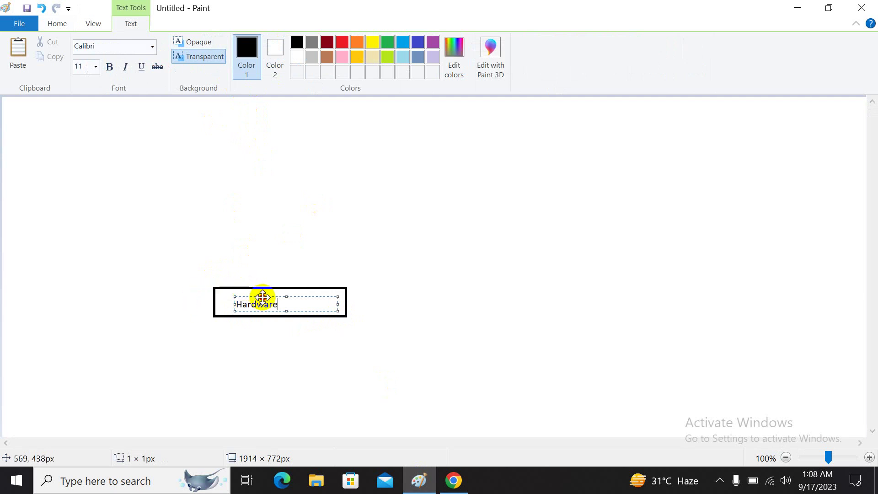
# - Center the Hardware label and add a 'Windows 10' box on top of the Hardware box
pyautogui.moveTo(261, 296); pyautogui.dragTo(276, 294)
pyautogui.click(263, 251)
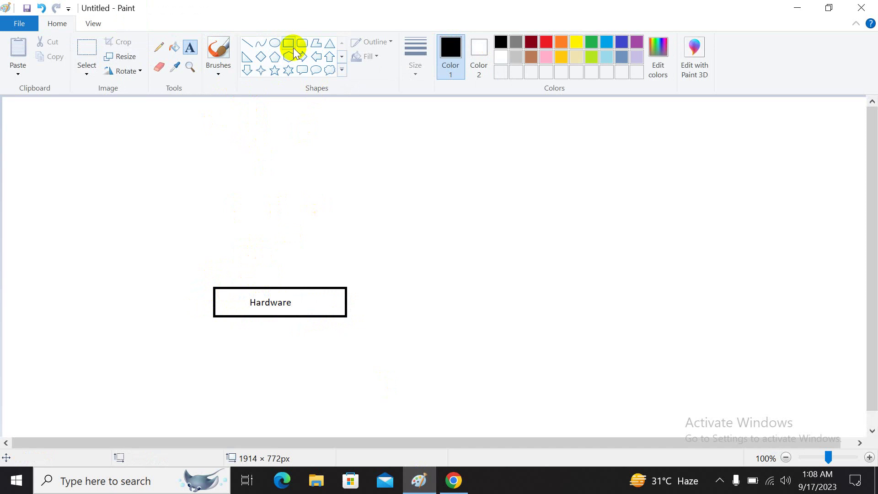
pyautogui.moveTo(214, 286); pyautogui.dragTo(345, 252)
pyautogui.click(189, 47)
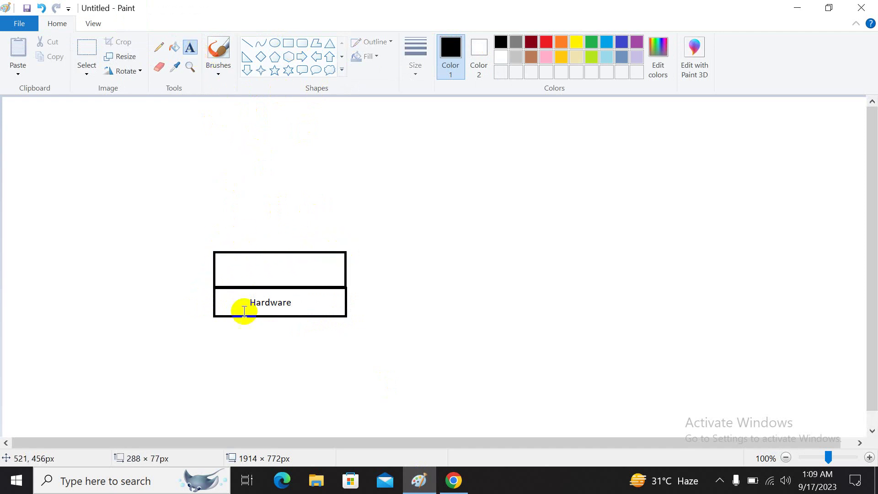
pyautogui.click(236, 267)
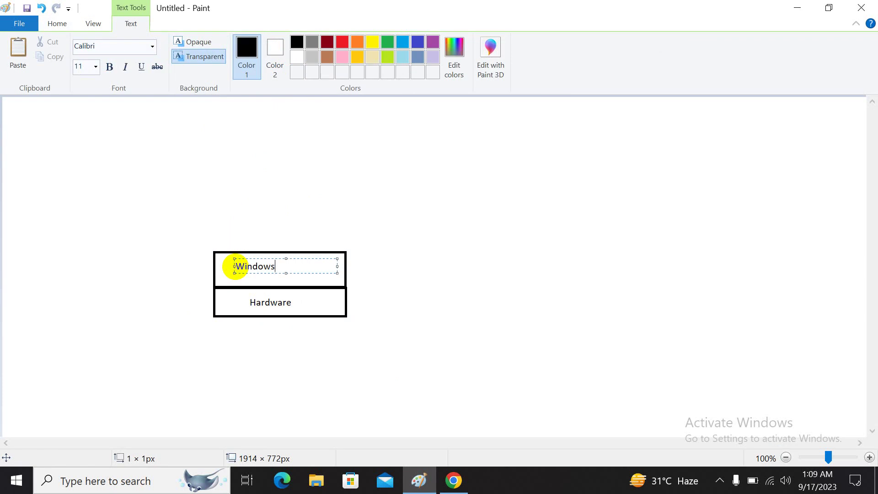
pyautogui.click(235, 231)
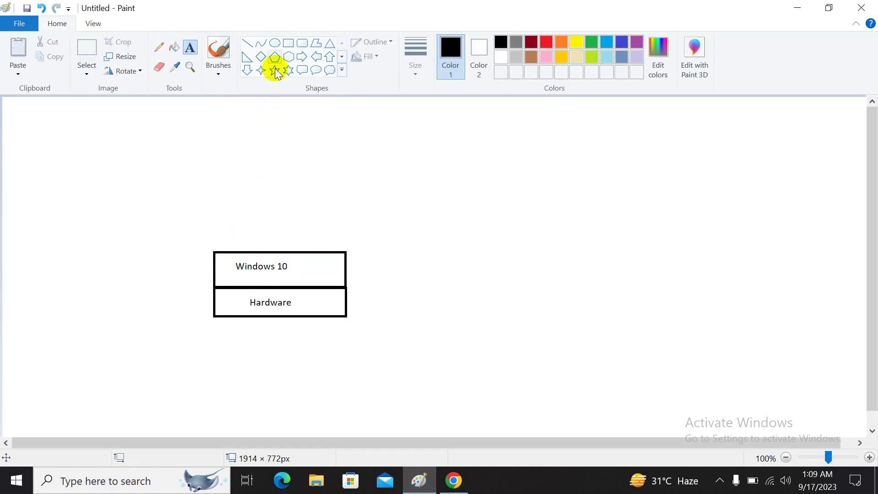
# - Stack a 'VMware Workstation' box above the Windows 10 box
pyautogui.click(287, 43)
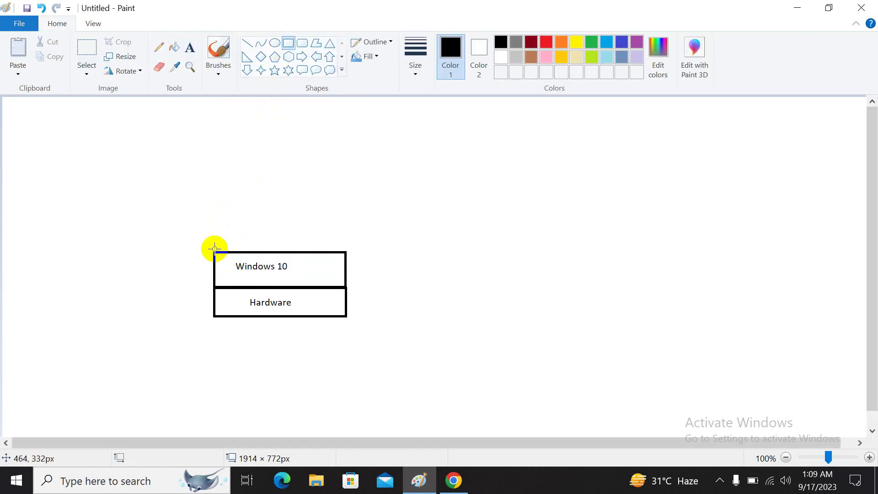
pyautogui.moveTo(214, 251)
pyautogui.mouseDown()
pyautogui.moveTo(224, 220)
pyautogui.moveTo(302, 198)
pyautogui.moveTo(334, 202)
pyautogui.moveTo(344, 216)
pyautogui.mouseUp()
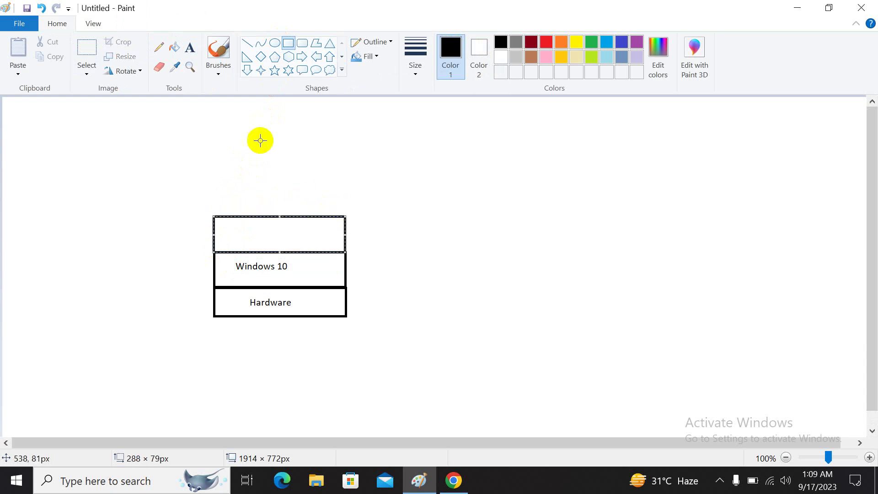
pyautogui.click(189, 48)
pyautogui.click(239, 224)
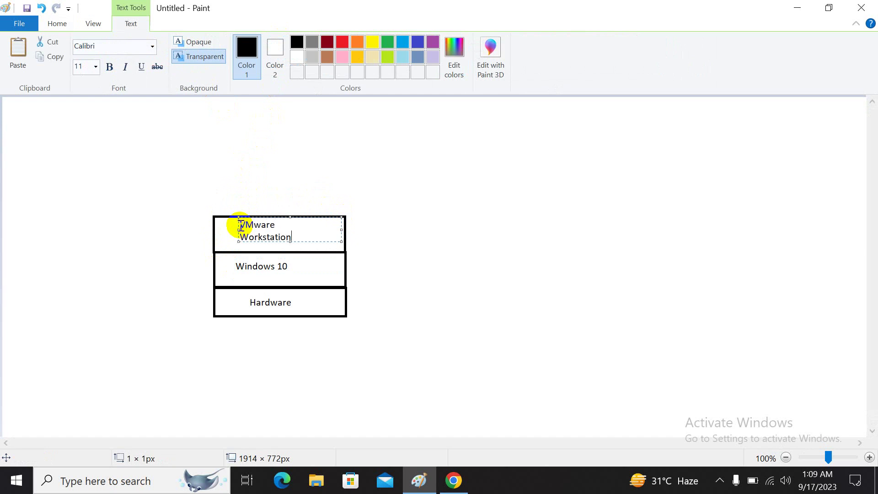
pyautogui.click(400, 263)
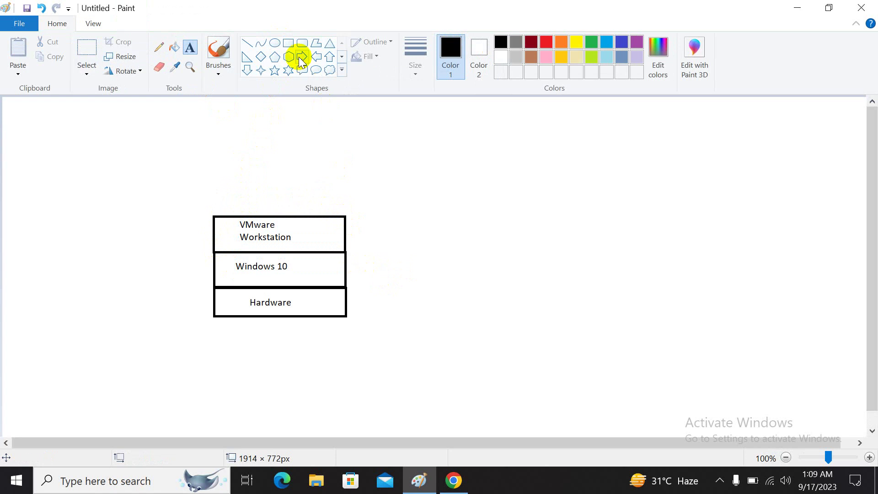
pyautogui.click(289, 45)
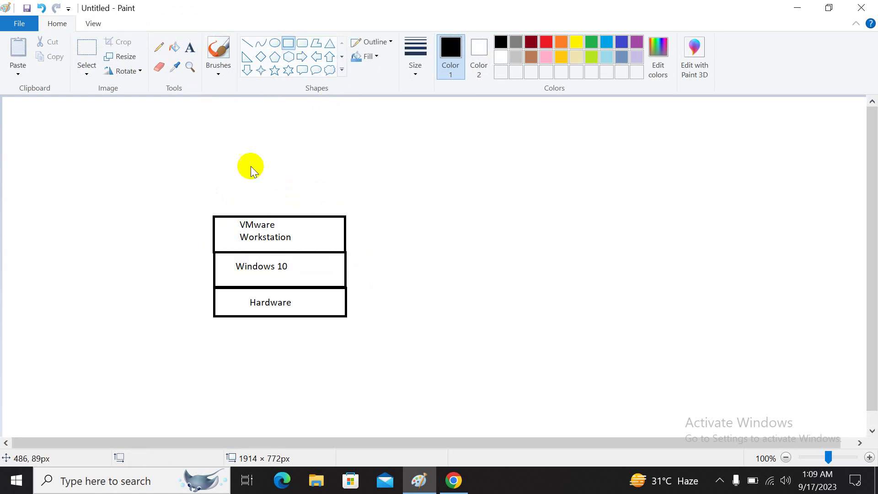
pyautogui.click(95, 47)
# - Move the three-layer stack left and draw a box labelled 'ESXi' to its right
pyautogui.moveTo(211, 212); pyautogui.dragTo(349, 317)
pyautogui.moveTo(311, 280); pyautogui.dragTo(230, 306)
pyautogui.click(288, 43)
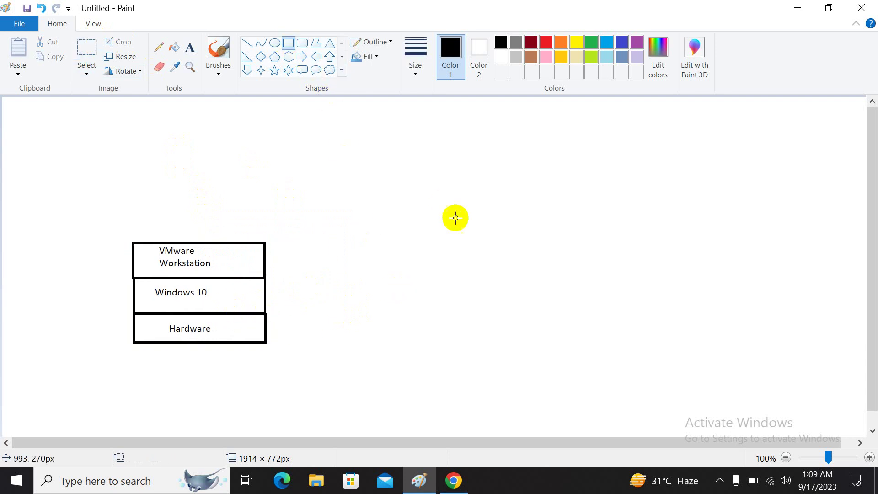
pyautogui.moveTo(446, 248); pyautogui.dragTo(508, 276)
pyautogui.click(189, 48)
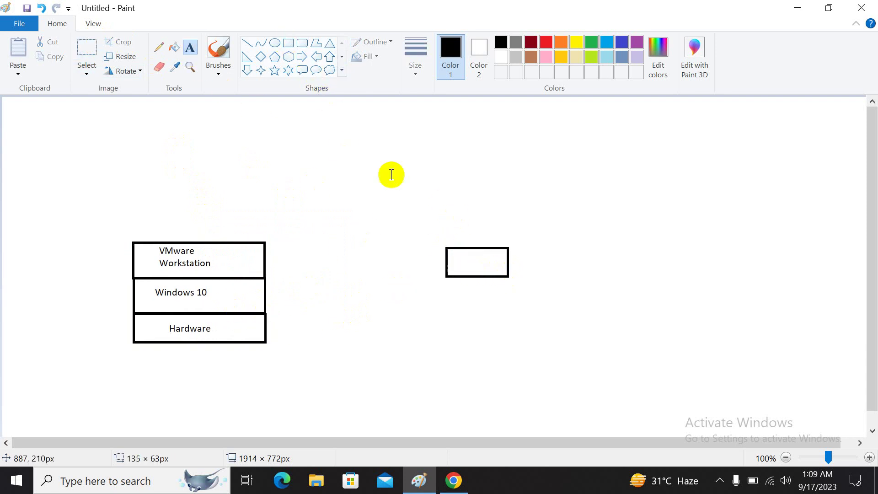
pyautogui.click(459, 263)
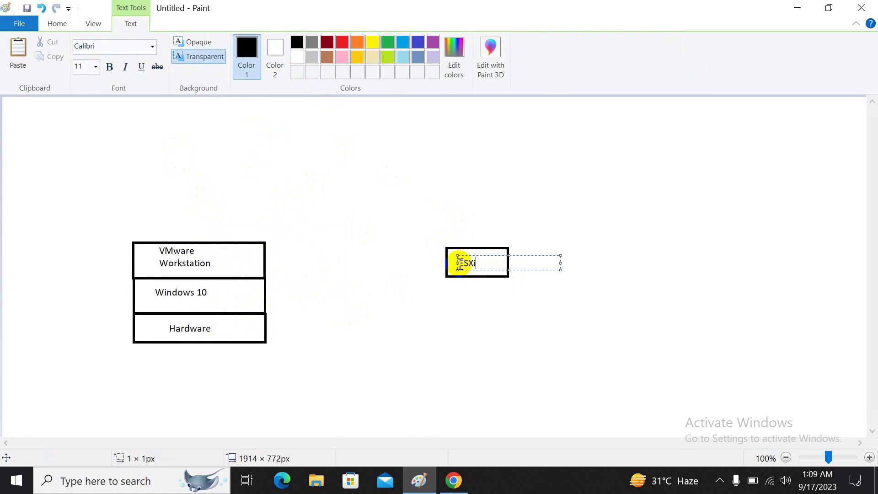
pyautogui.click(415, 240)
# - Copy the ESXi box into a row of three and draw an empty box beneath them
pyautogui.click(86, 58)
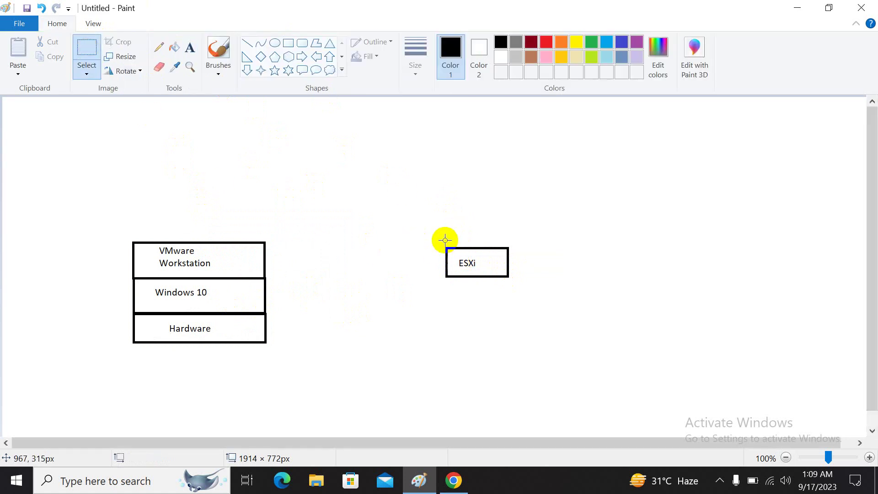
pyautogui.moveTo(443, 243); pyautogui.dragTo(512, 280)
pyautogui.hotkey('ctrl', 'c')
pyautogui.hotkey('ctrl', 'v')
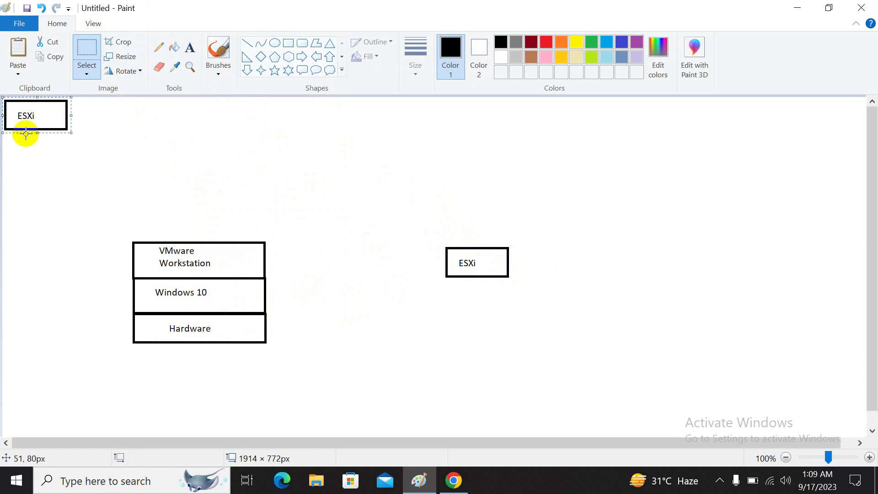
pyautogui.moveTo(32, 114); pyautogui.dragTo(568, 263)
pyautogui.hotkey('ctrl', 'v')
pyautogui.moveTo(69, 121); pyautogui.dragTo(677, 259)
pyautogui.click(288, 43)
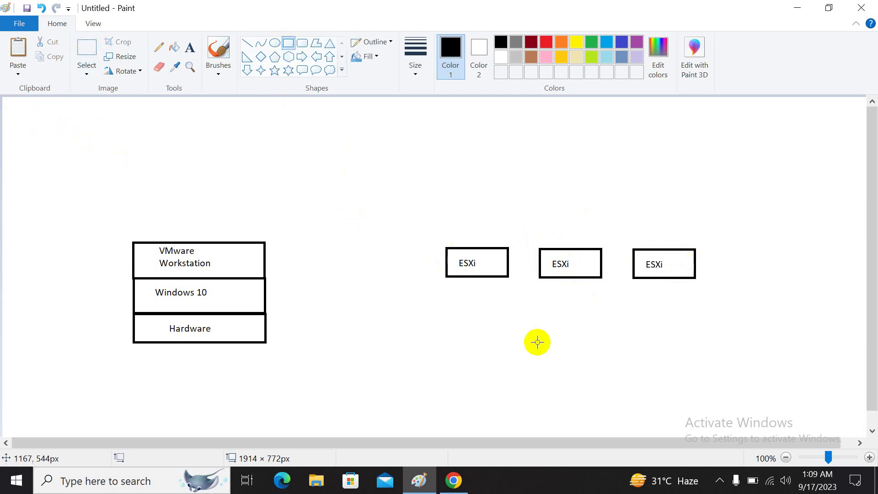
pyautogui.moveTo(537, 332); pyautogui.dragTo(592, 337)
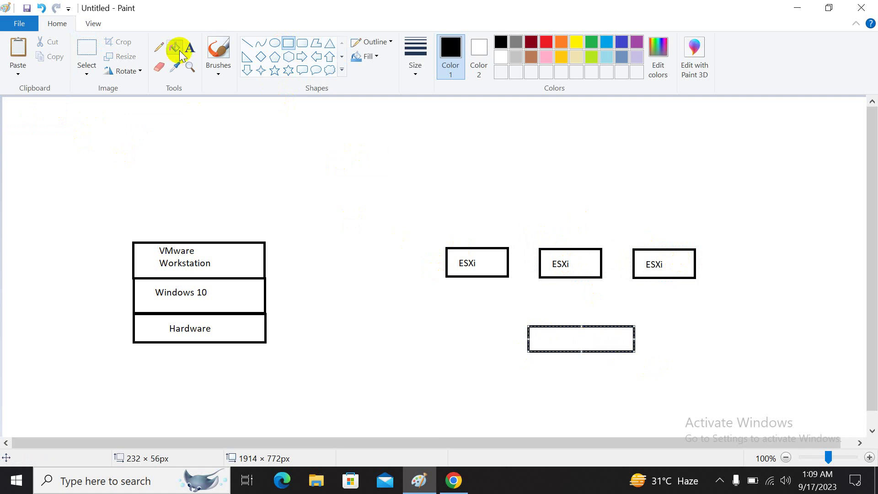
# - Draw lines joining each of the three ESXi boxes to the box below
pyautogui.click(247, 43)
pyautogui.moveTo(500, 277); pyautogui.dragTo(544, 325)
pyautogui.moveTo(567, 276); pyautogui.dragTo(557, 325)
pyautogui.moveTo(653, 279); pyautogui.dragTo(613, 326)
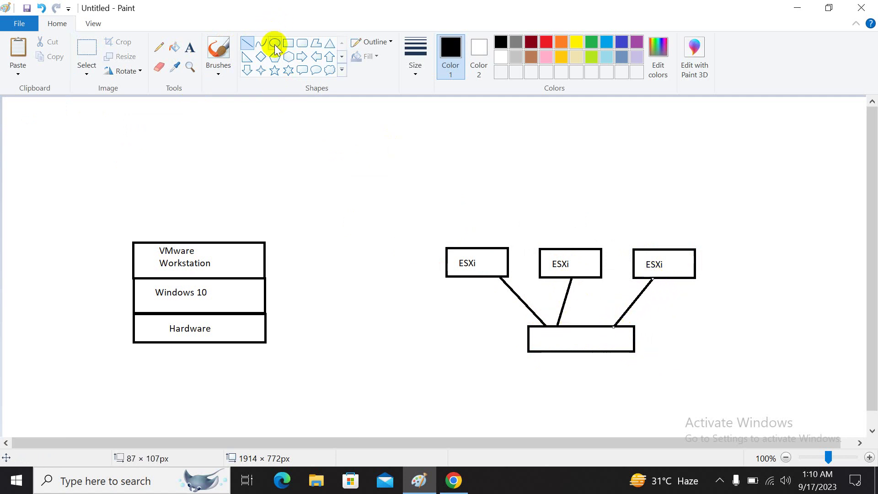
# - Add a 'PC' box below the hub box and connect it with a line
pyautogui.click(288, 43)
pyautogui.moveTo(465, 374); pyautogui.dragTo(499, 405)
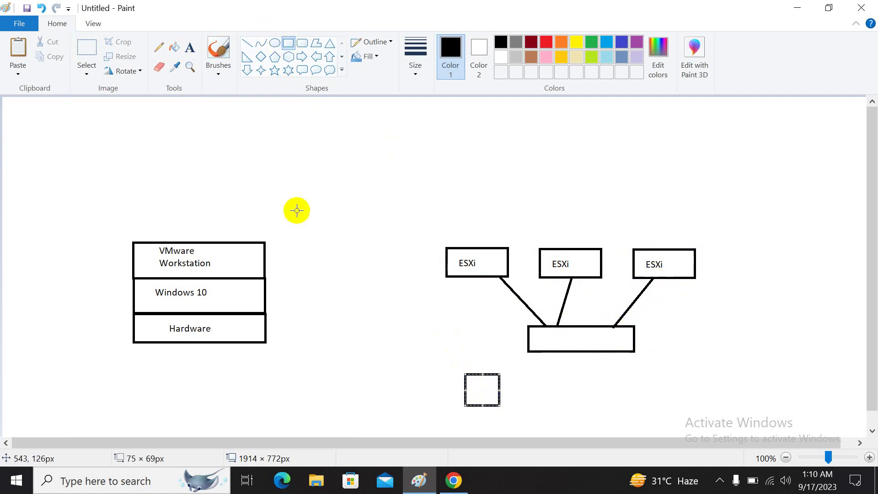
pyautogui.click(190, 47)
pyautogui.click(471, 390)
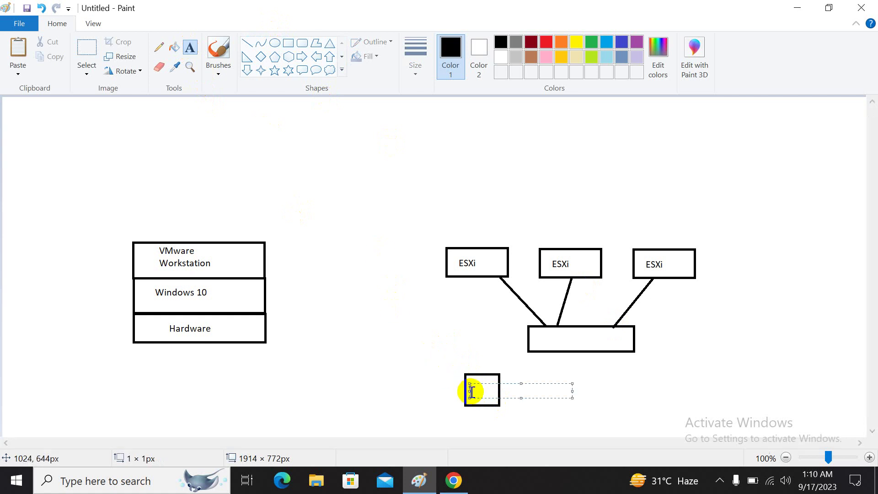
pyautogui.click(435, 337)
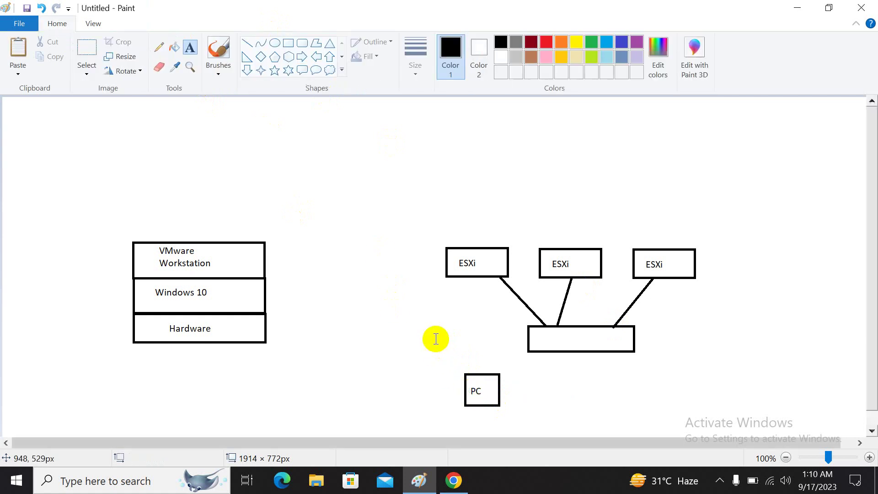
pyautogui.click(246, 44)
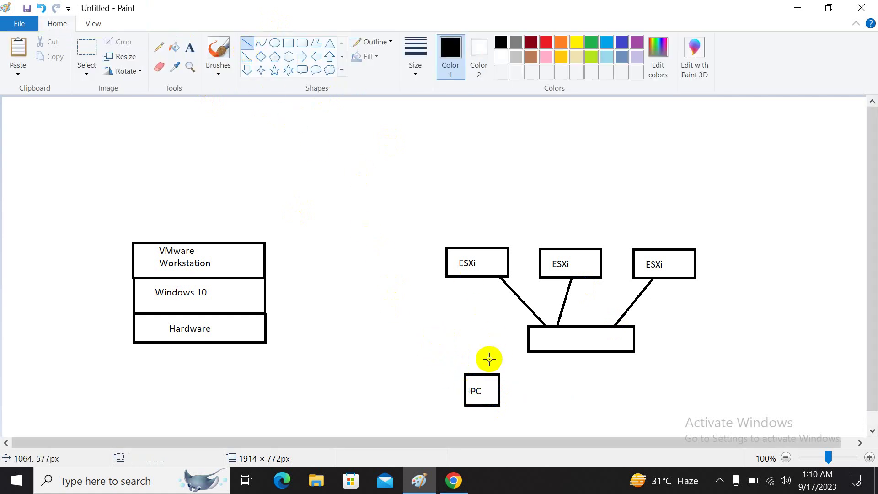
pyautogui.moveTo(498, 374); pyautogui.dragTo(527, 351)
pyautogui.click(608, 388)
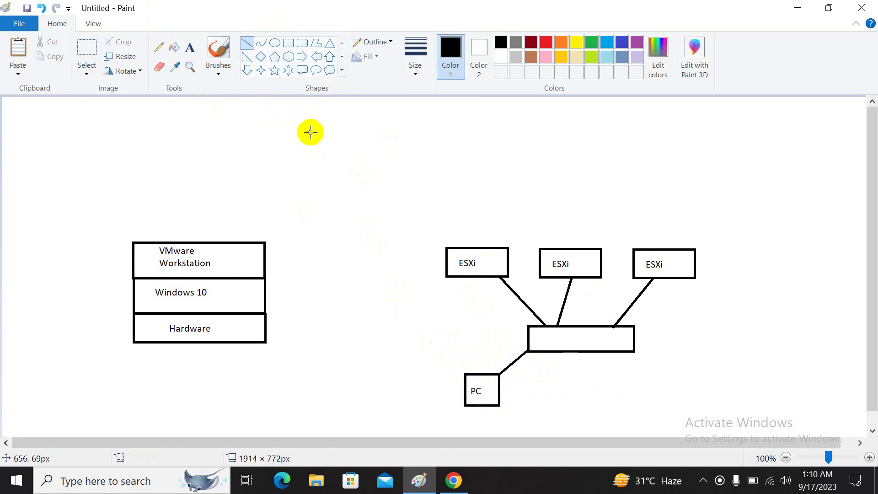
pyautogui.click(189, 47)
# - Add a one-line 'vCenter Server Appliance' heading near the top of the canvas
pyautogui.click(313, 123)
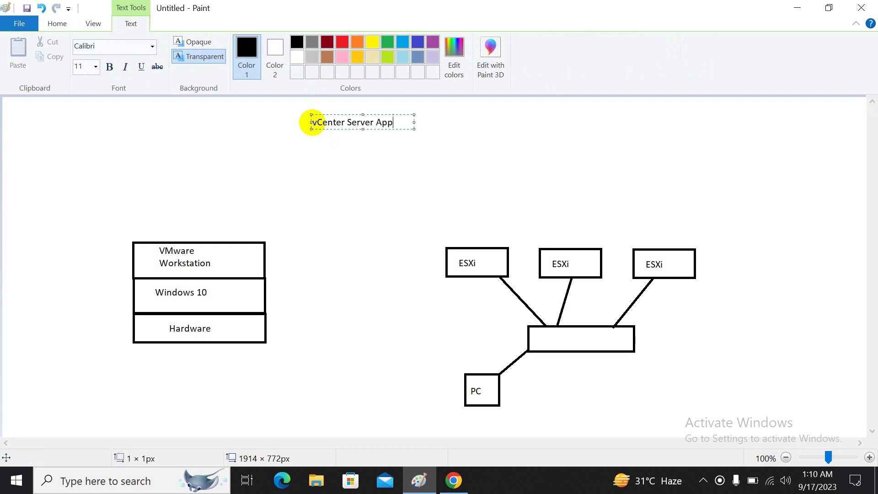
pyautogui.write('vCenter Server Appliance')
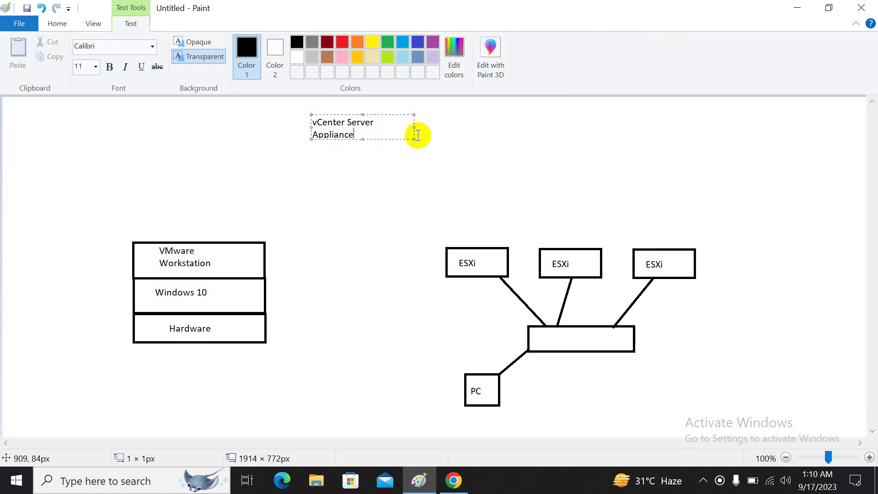
pyautogui.moveTo(414, 136); pyautogui.dragTo(481, 135)
pyautogui.click(485, 137)
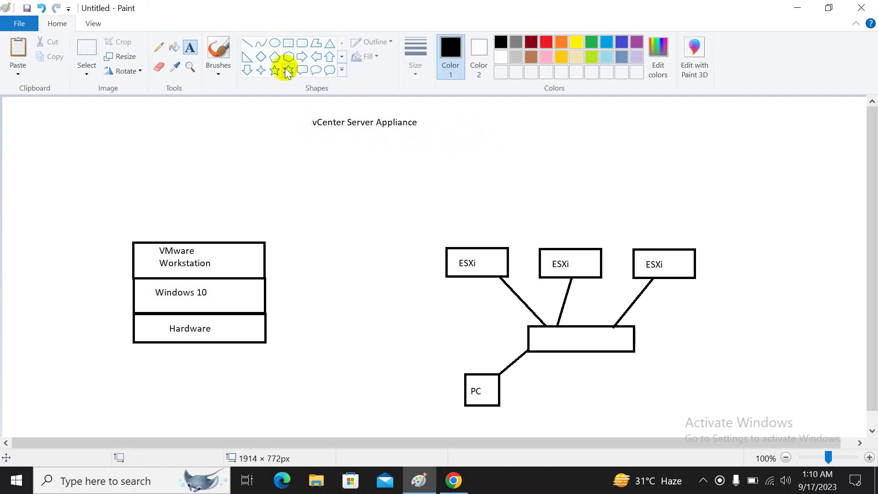
# - Draw a box labelled 'VM' below the vCenter Server Appliance heading
pyautogui.click(287, 44)
pyautogui.moveTo(323, 186); pyautogui.dragTo(381, 210)
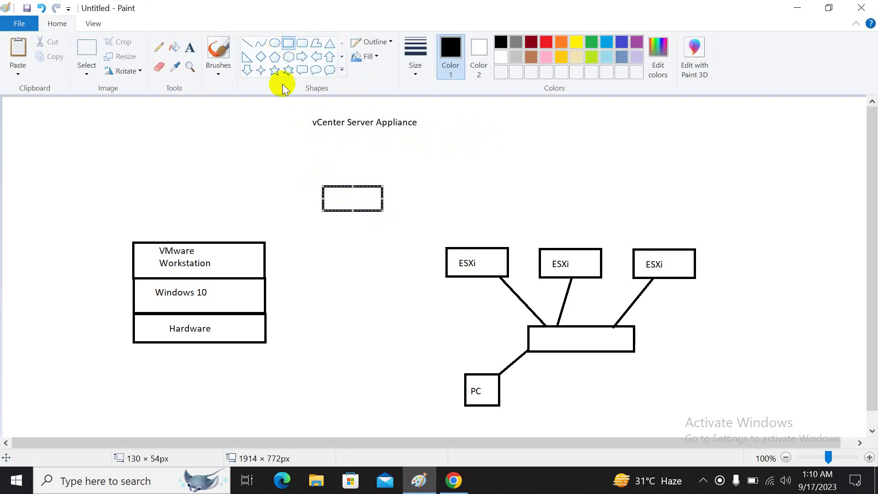
pyautogui.click(189, 47)
pyautogui.click(335, 190)
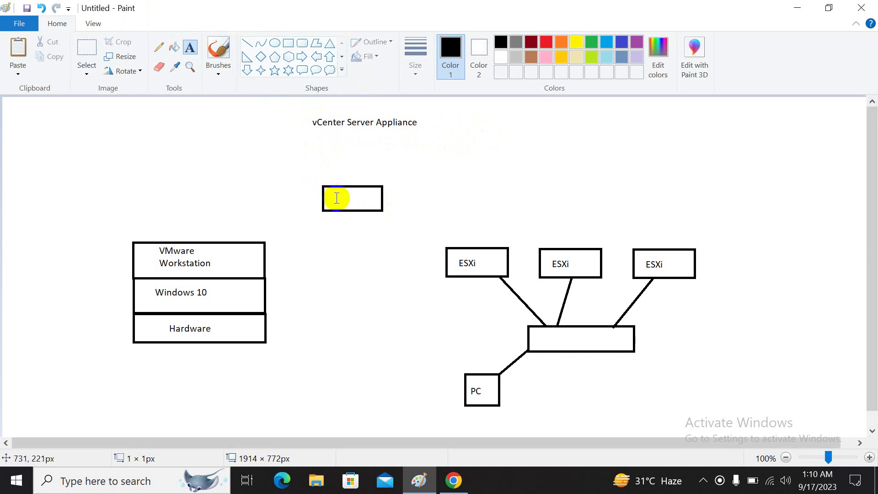
pyautogui.click(303, 160)
# - Stack a 'Photon OS' box on the VM box and draw an empty box above it
pyautogui.click(288, 45)
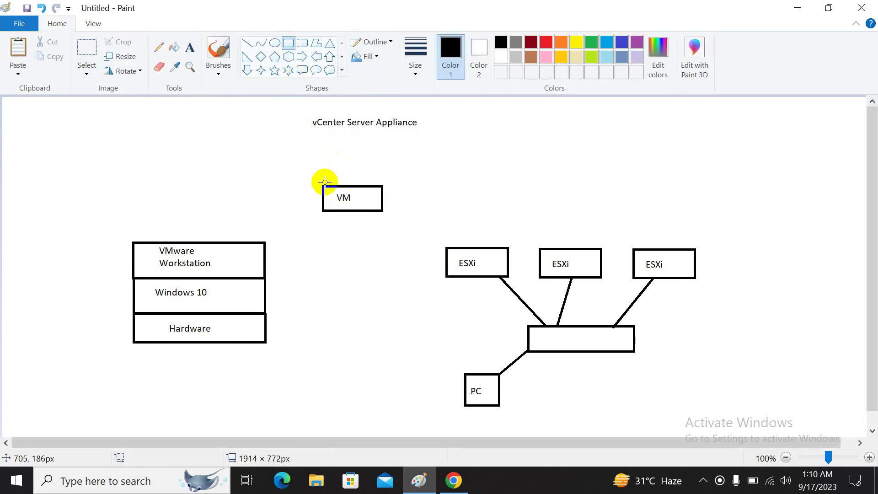
pyautogui.moveTo(322, 184)
pyautogui.mouseDown()
pyautogui.moveTo(342, 165)
pyautogui.moveTo(381, 157)
pyautogui.mouseUp()
pyautogui.click(191, 48)
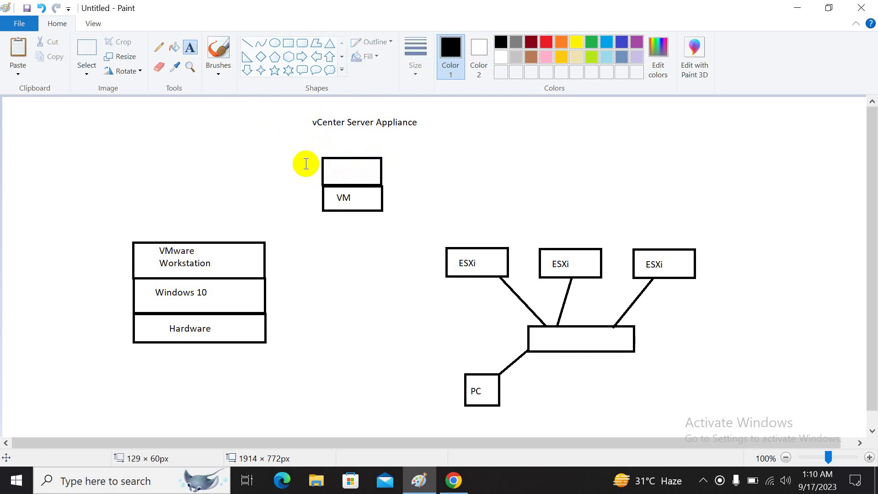
pyautogui.click(324, 160)
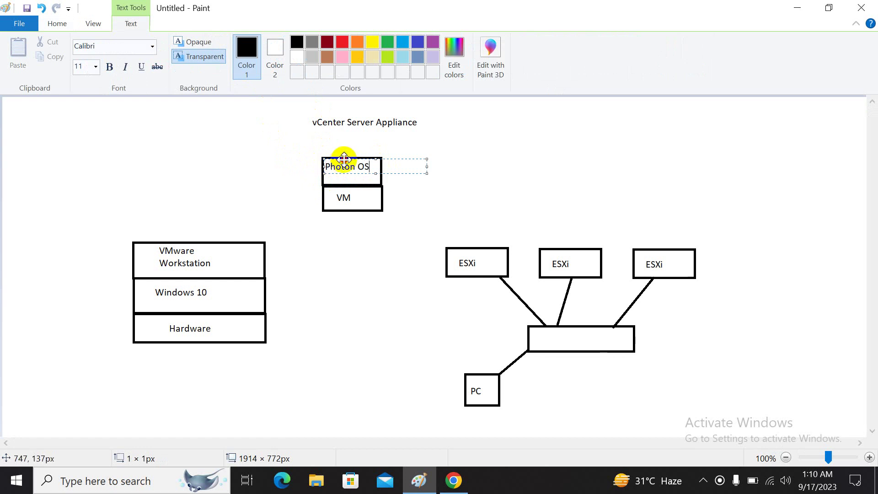
pyautogui.moveTo(343, 158); pyautogui.dragTo(351, 163)
pyautogui.click(407, 202)
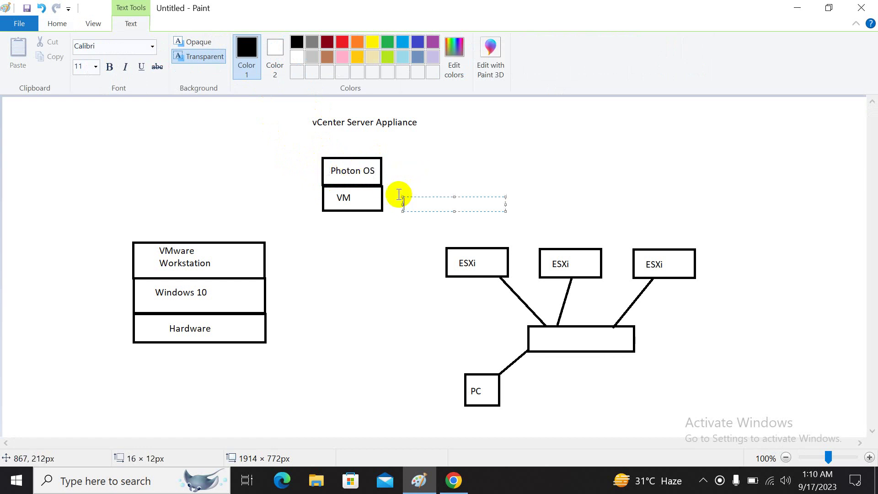
pyautogui.click(269, 118)
pyautogui.click(289, 45)
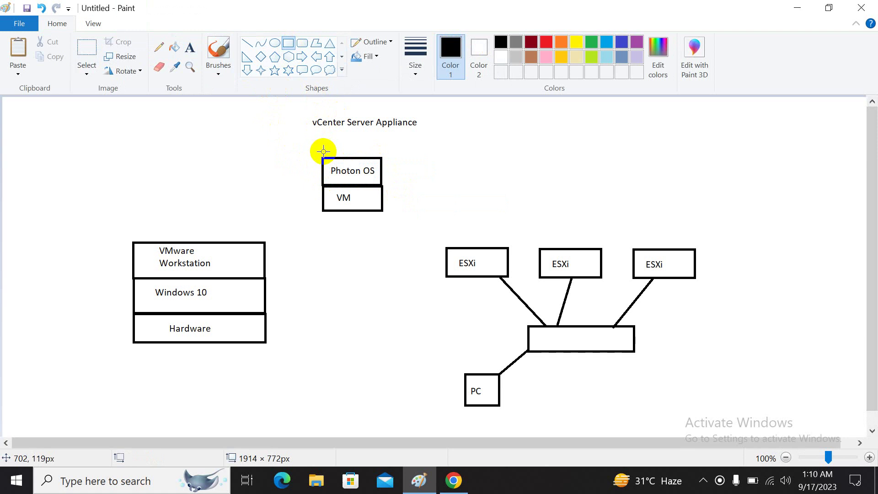
pyautogui.moveTo(323, 155); pyautogui.dragTo(379, 133)
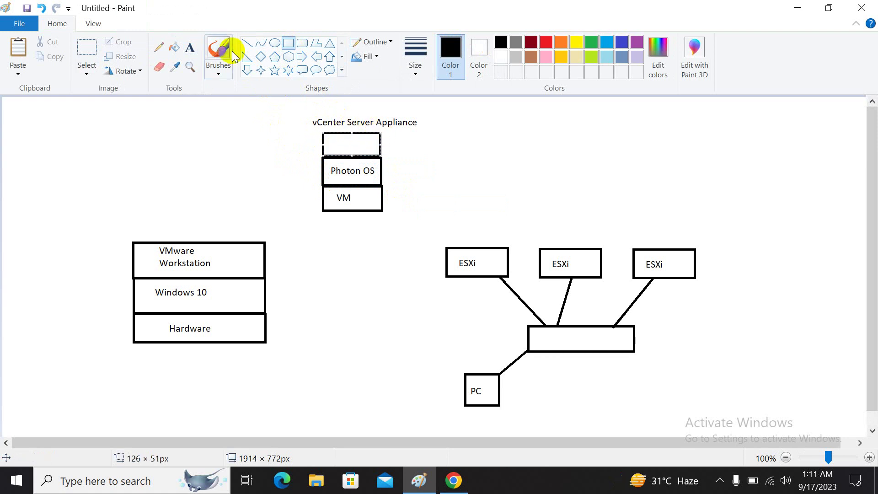
# - Label the top box 'vCenter Server'
pyautogui.click(191, 47)
pyautogui.click(324, 134)
pyautogui.click(325, 139)
pyautogui.write('V')
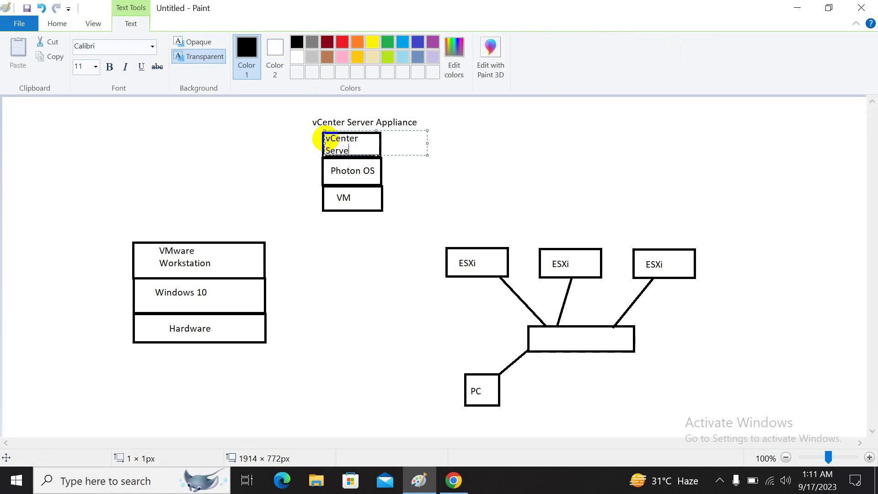
pyautogui.click(304, 162)
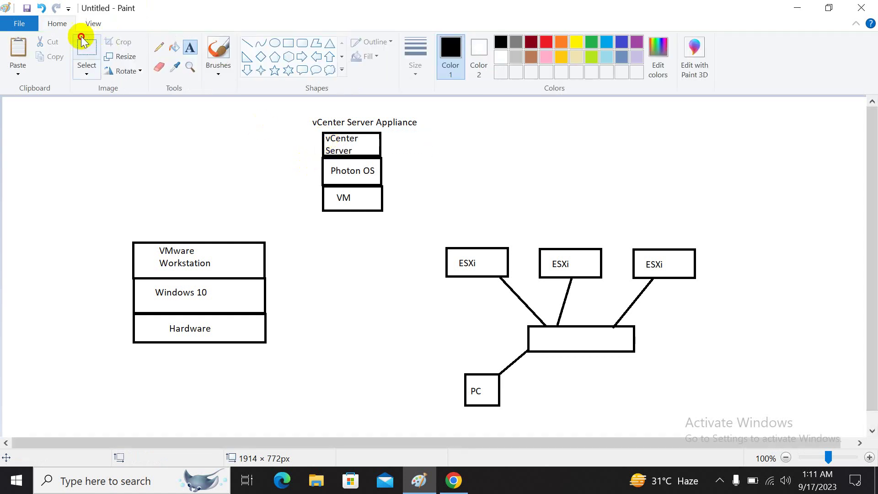
# - Shift the three-box vCenter stack slightly right and down
pyautogui.click(87, 48)
pyautogui.moveTo(329, 146); pyautogui.dragTo(382, 209)
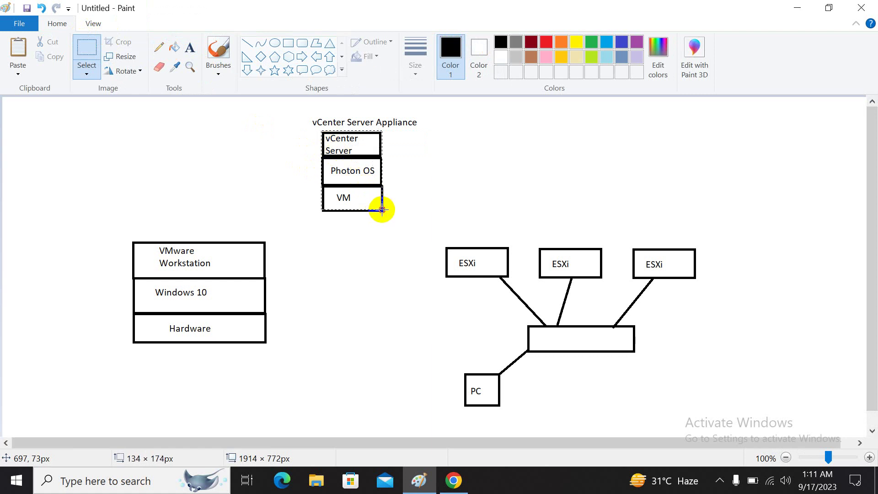
pyautogui.moveTo(357, 176)
pyautogui.mouseDown()
pyautogui.moveTo(377, 192)
pyautogui.moveTo(453, 206)
pyautogui.moveTo(475, 186)
pyautogui.moveTo(553, 185)
pyautogui.moveTo(563, 201)
pyautogui.moveTo(569, 187)
pyautogui.moveTo(655, 192)
pyautogui.moveTo(664, 204)
pyautogui.moveTo(652, 195)
pyautogui.moveTo(366, 185)
pyautogui.mouseUp()
pyautogui.click(190, 47)
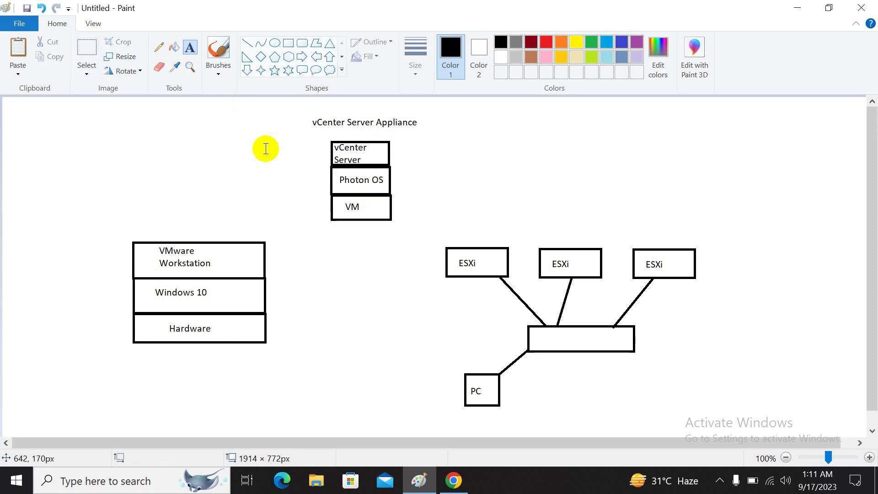
# - Add a note 'Stage 01: Deploy' and 'Stage 02: Setup' below the VM box
pyautogui.click(332, 235)
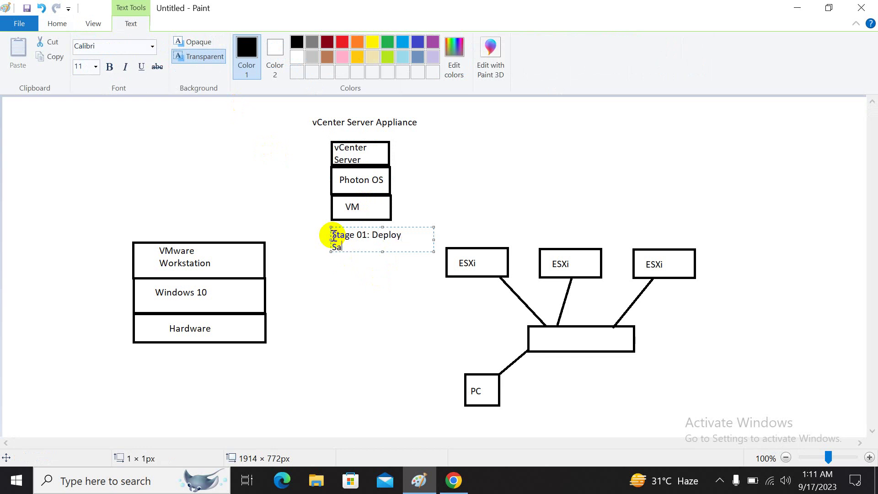
pyautogui.press('BackSpace')
pyautogui.write('tage 02: Setup')
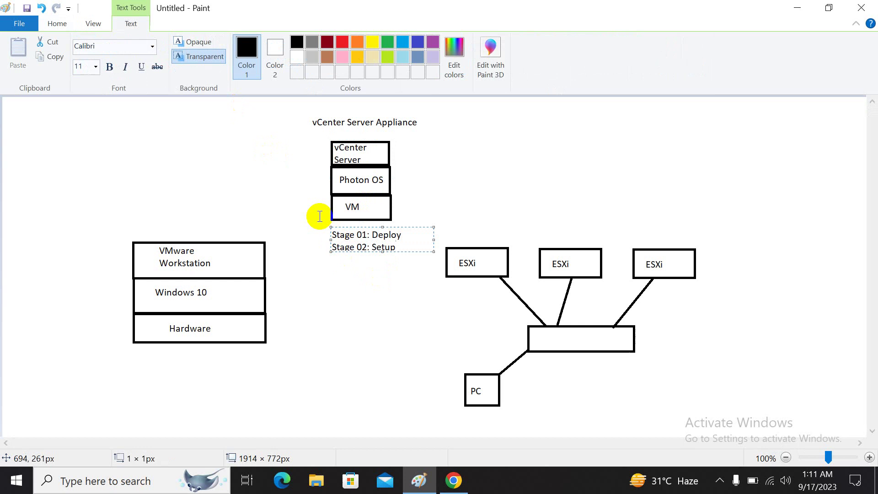
pyautogui.moveTo(331, 249); pyautogui.dragTo(329, 256)
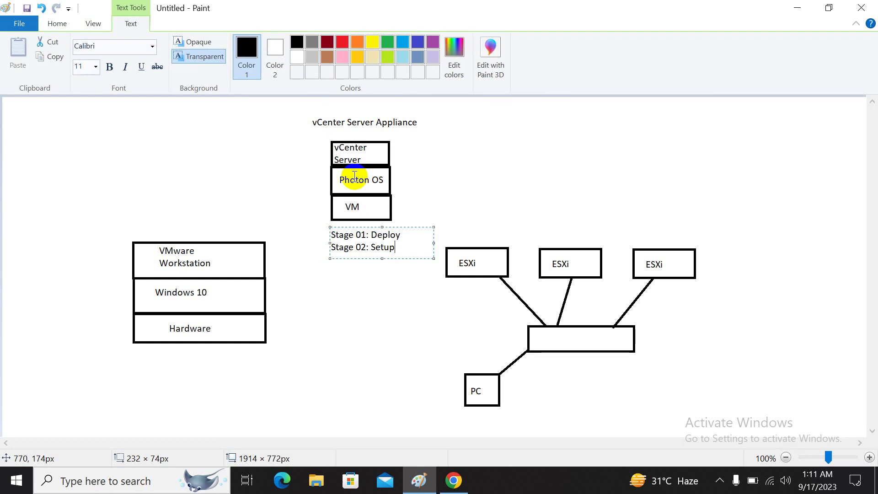
pyautogui.click(361, 296)
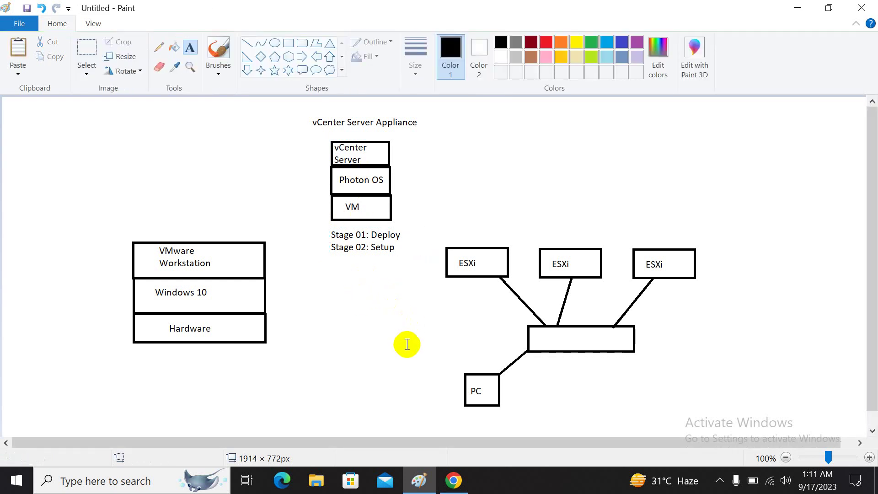
pyautogui.click(317, 479)
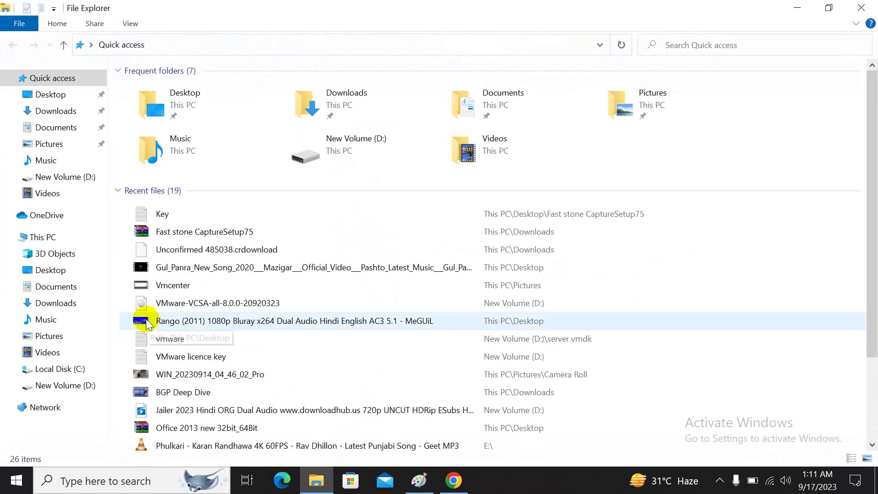
# - Mount the VMware-VCSA-all-8.0.0-20920323 ISO and run the installer from vcsa-ui-installer\win32
pyautogui.click(198, 306)
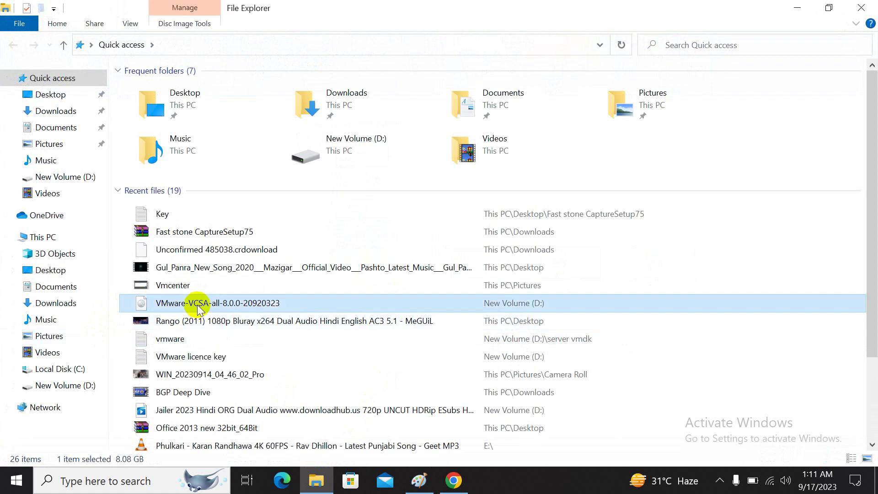
pyautogui.doubleClick(198, 305)
pyautogui.click(458, 254)
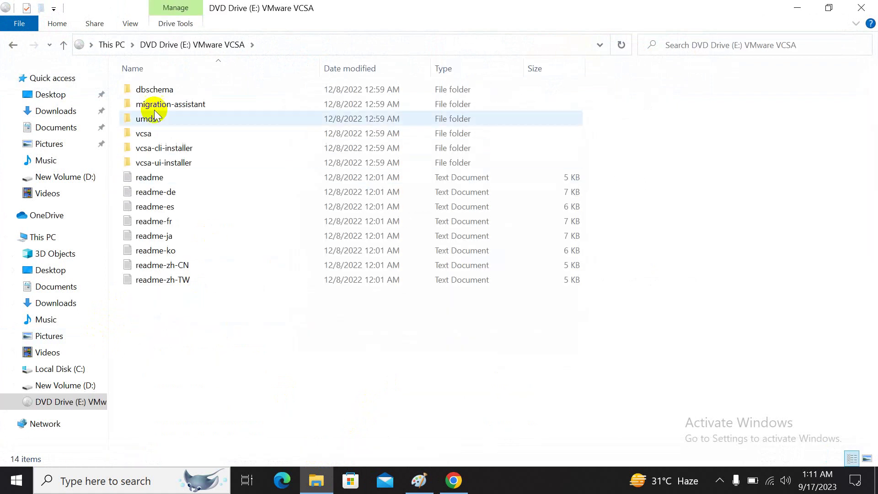
pyautogui.doubleClick(162, 163)
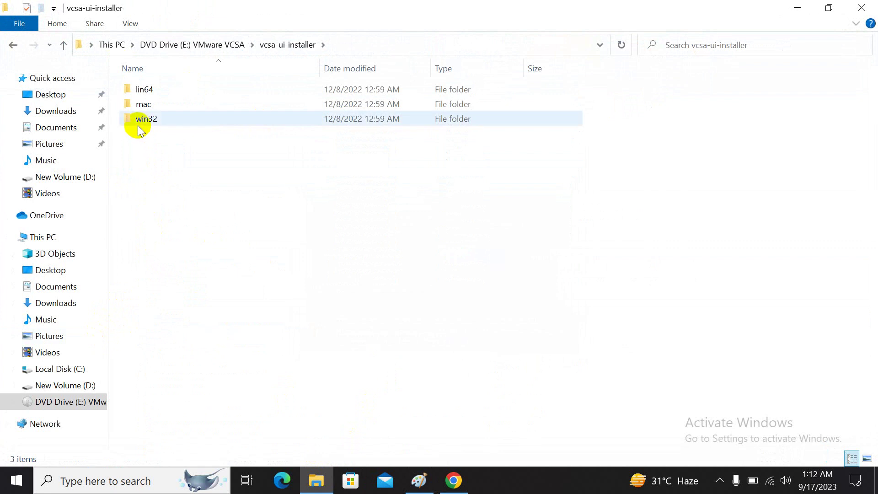
pyautogui.doubleClick(160, 119)
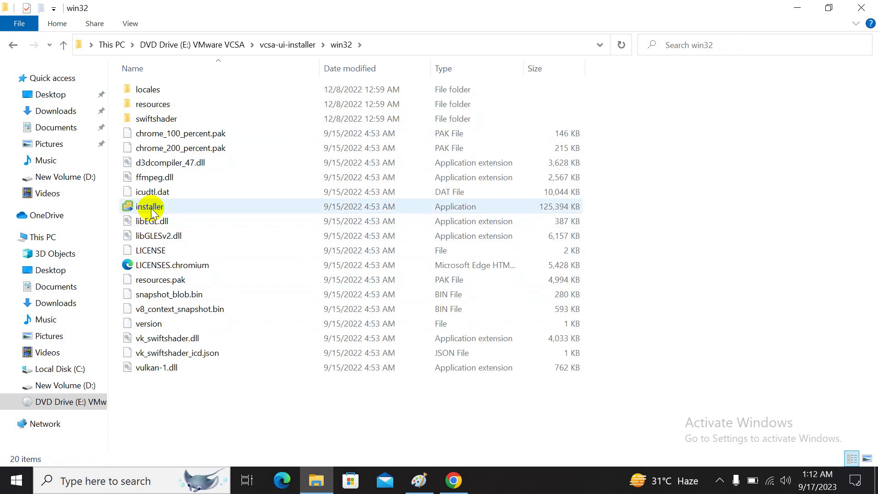
pyautogui.doubleClick(152, 208)
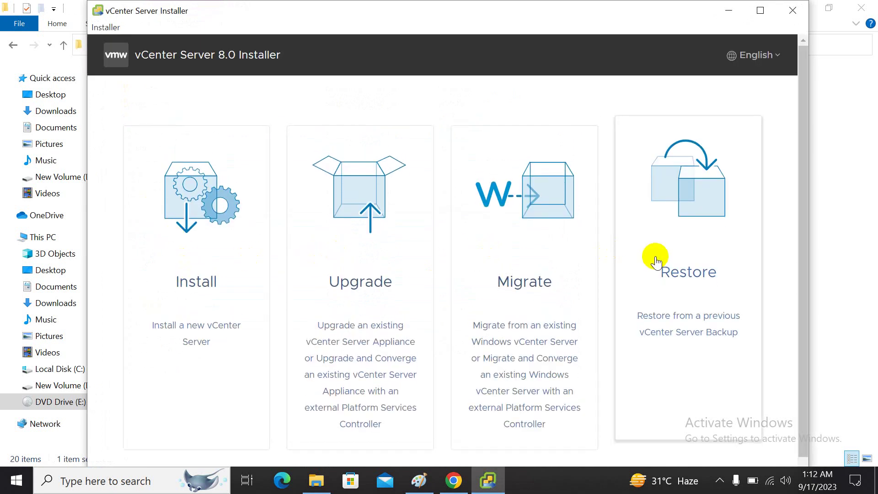
# - Start a new vCenter install, accept the license, reach the deployment target page, then return to Paint
pyautogui.click(231, 238)
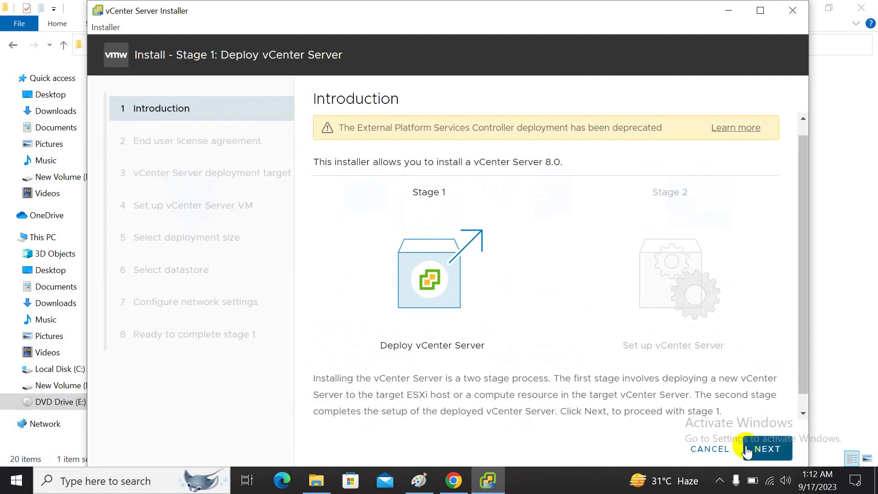
pyautogui.click(746, 448)
pyautogui.click(419, 387)
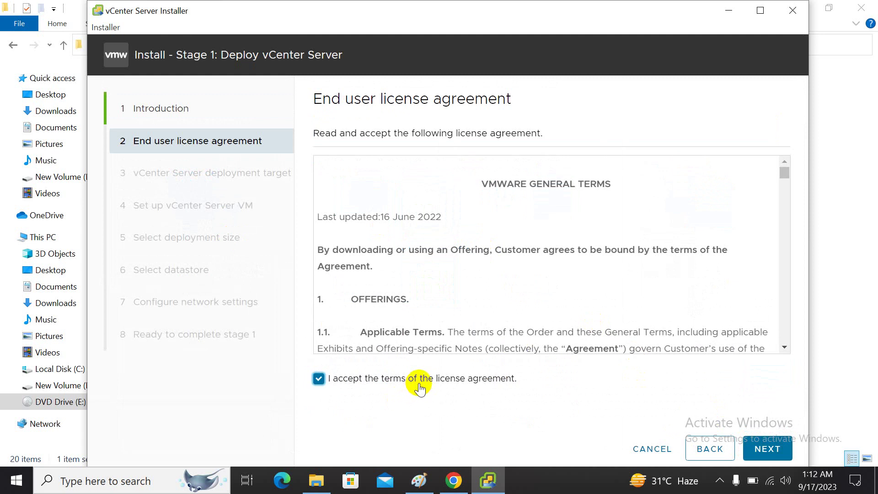
pyautogui.click(767, 448)
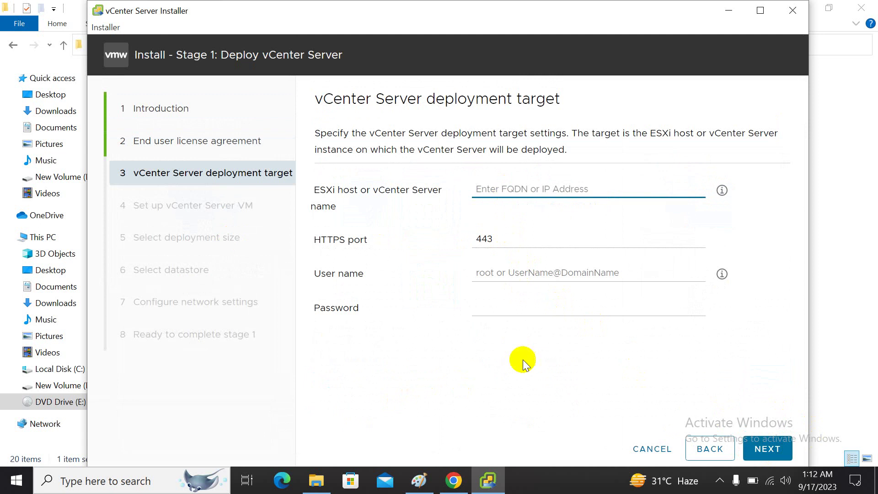
pyautogui.click(419, 480)
pyautogui.click(417, 294)
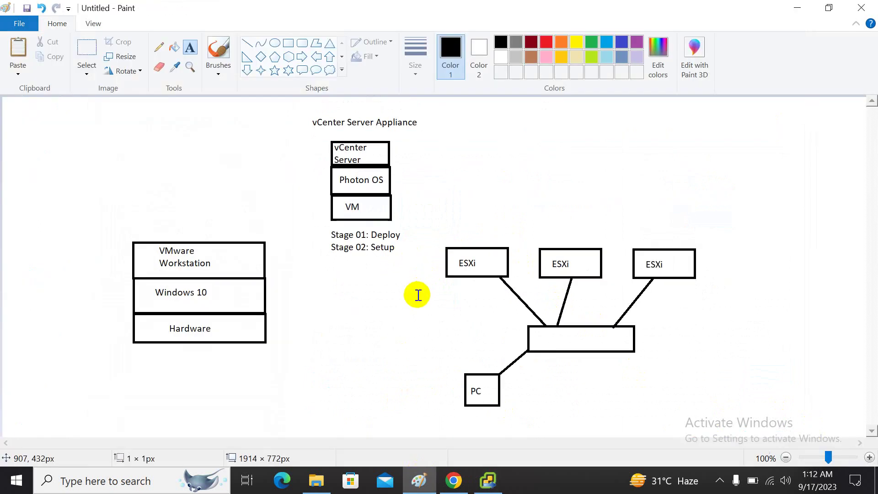
# - Write a three-line note: host 192.168.18.237, username root, and the host password
pyautogui.write('192.168.')
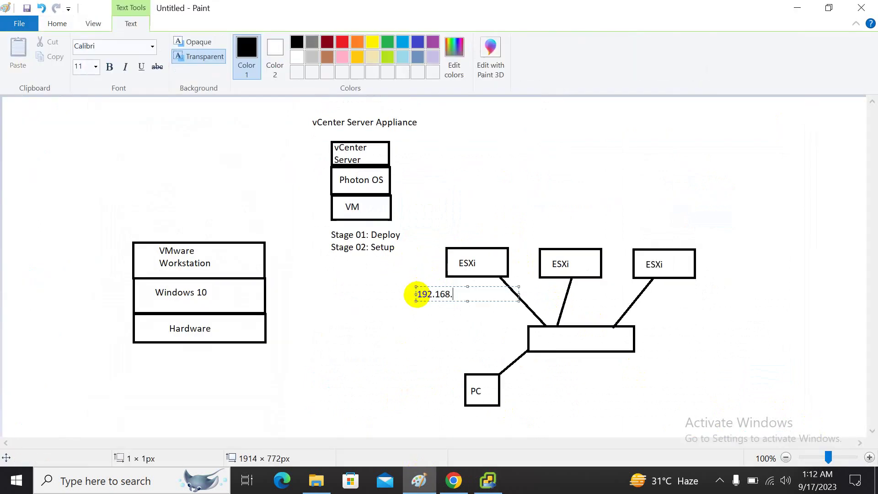
pyautogui.write('18.237')
pyautogui.press('Return')
pyautogui.write('root')
pyautogui.press('BackSpace')
pyautogui.press('BackSpace')
pyautogui.press('BackSpace')
pyautogui.press('BackSpace')
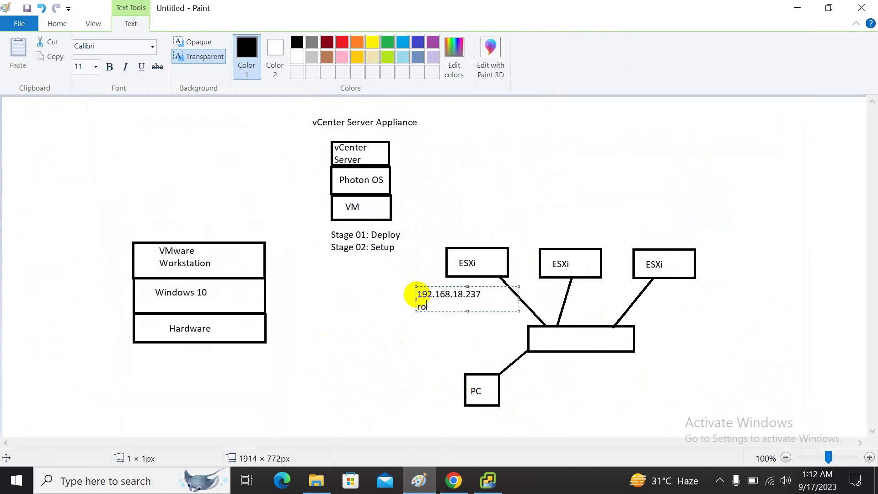
pyautogui.write('usnerm')
pyautogui.press('BackSpace')
pyautogui.press('BackSpace')
pyautogui.press('BackSpace')
pyautogui.press('BackSpace')
pyautogui.write('ername: root')
pyautogui.press('Return')
pyautogui.write('password: ')
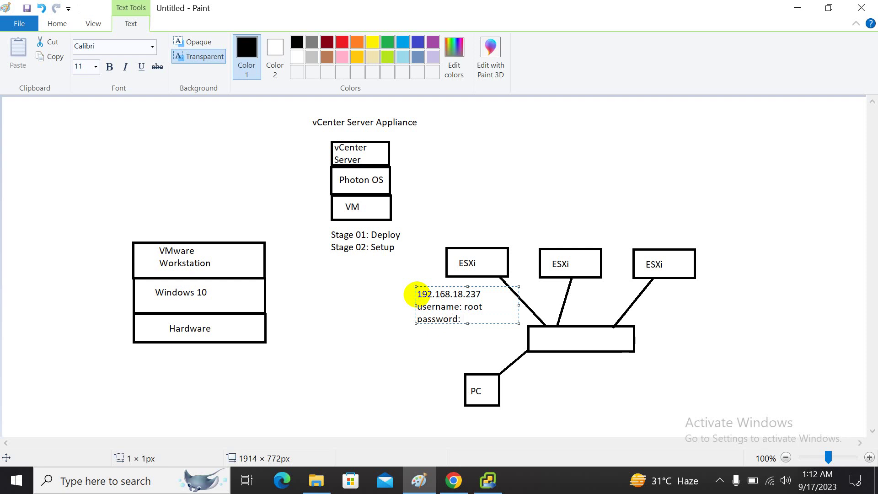
pyautogui.write('VMware1!')
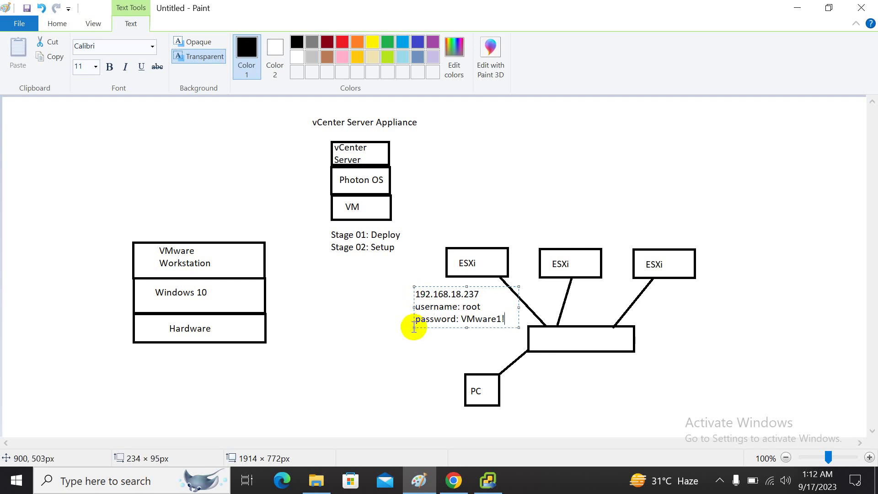
pyautogui.click(370, 332)
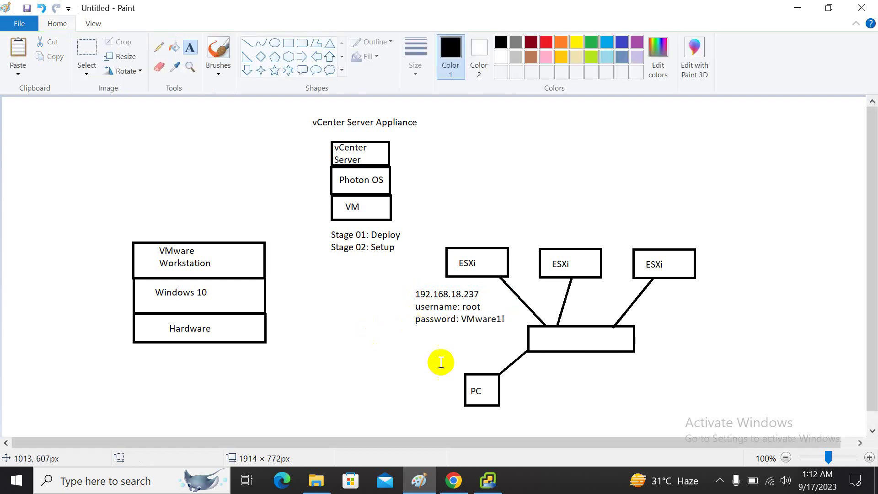
# - Close the vCenter Server installer and return to Paint
pyautogui.click(487, 480)
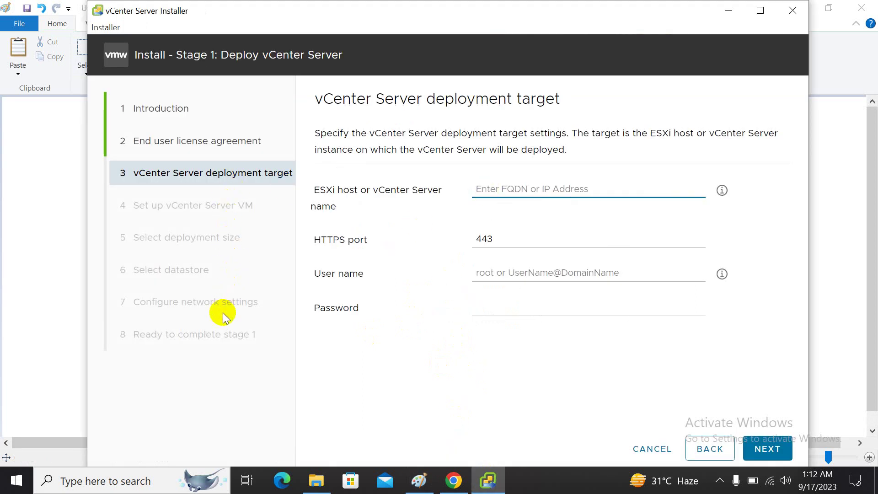
pyautogui.click(796, 10)
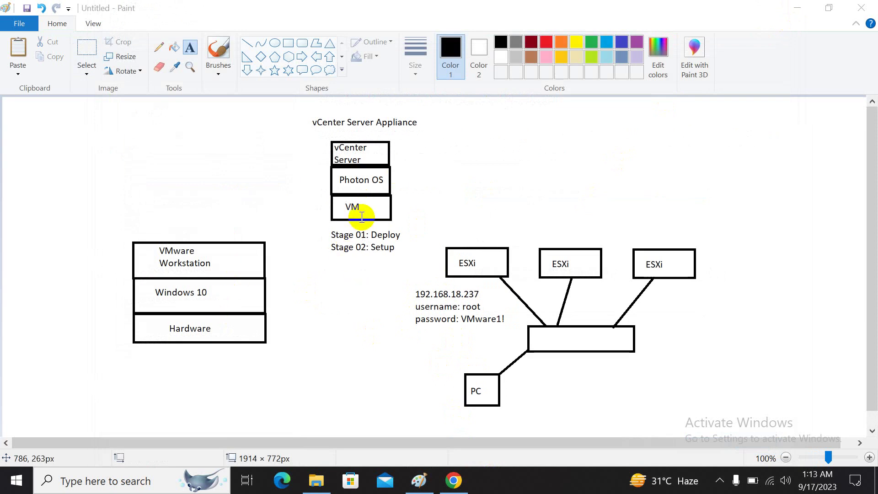
pyautogui.click(96, 52)
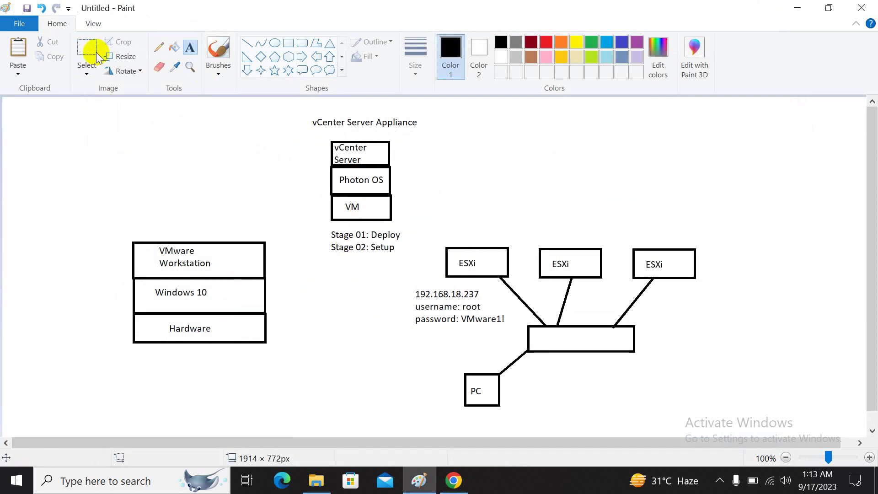
# - Move the vCenter Server/Photon OS/VM stack left onto the VMware Workstation box
pyautogui.click(96, 52)
pyautogui.moveTo(329, 140); pyautogui.dragTo(392, 222)
pyautogui.moveTo(368, 183); pyautogui.dragTo(179, 206)
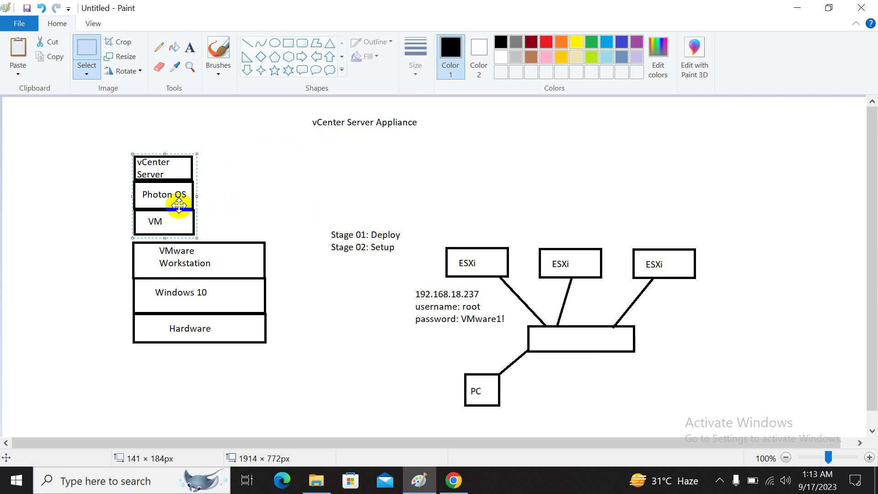
pyautogui.click(317, 480)
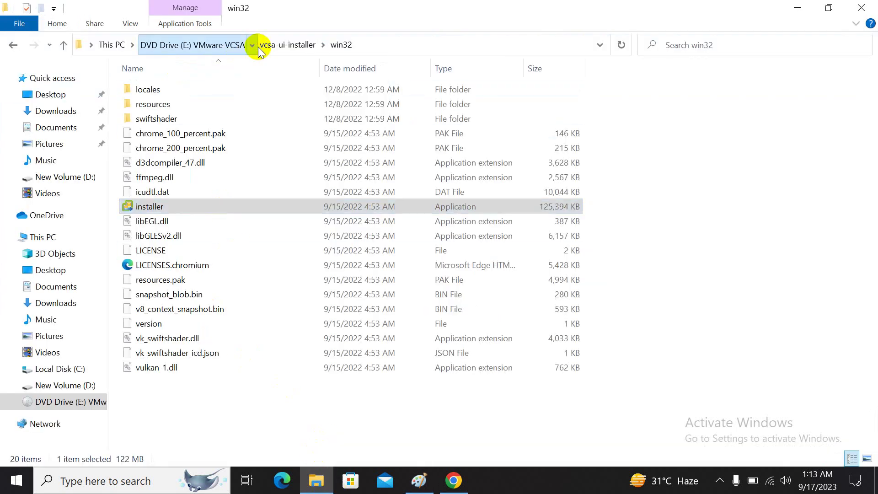
# - Go up to the DVD root, open the vcsa folder and open the vCenter appliance OVA
pyautogui.click(256, 48)
pyautogui.click(237, 46)
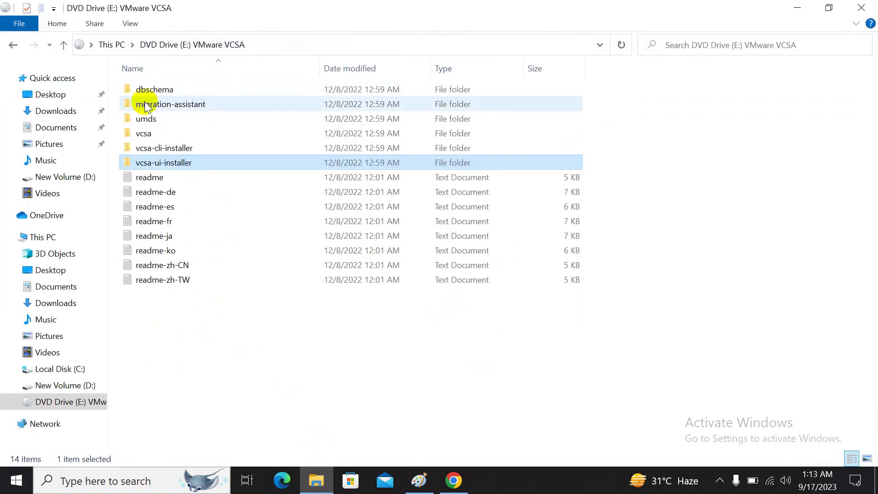
pyautogui.doubleClick(147, 130)
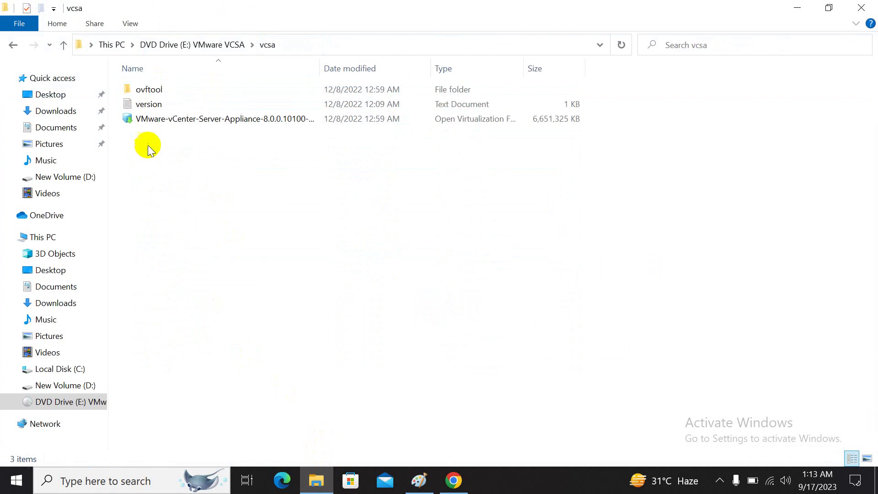
pyautogui.click(165, 122)
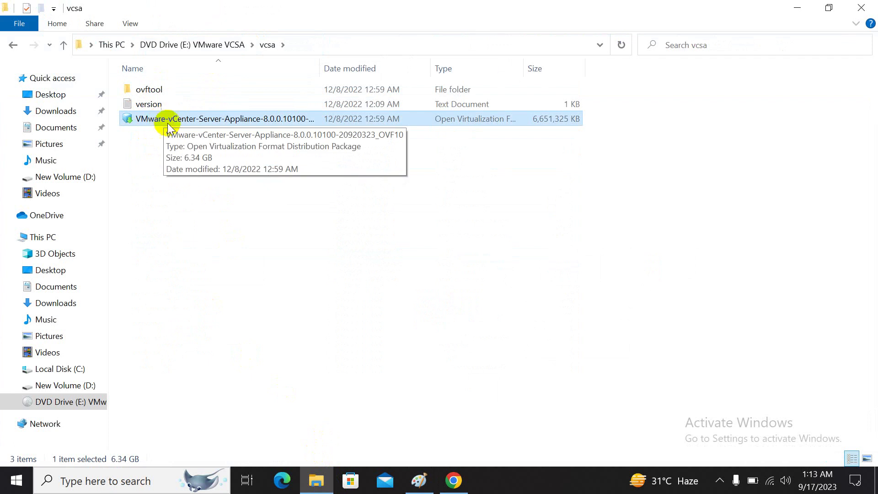
pyautogui.doubleClick(167, 121)
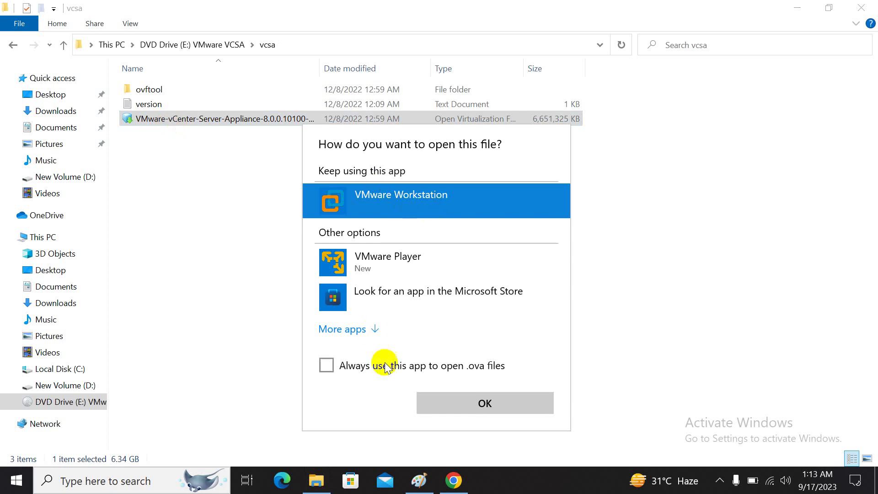
# - Cancel the Open-with prompt, go to This PC and minimize Explorer to show Paint
pyautogui.click(613, 169)
pyautogui.click(39, 237)
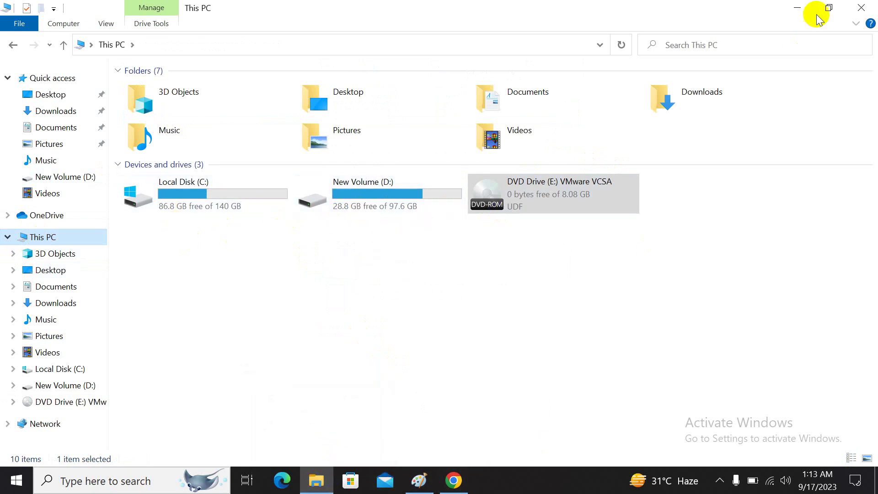
pyautogui.click(797, 8)
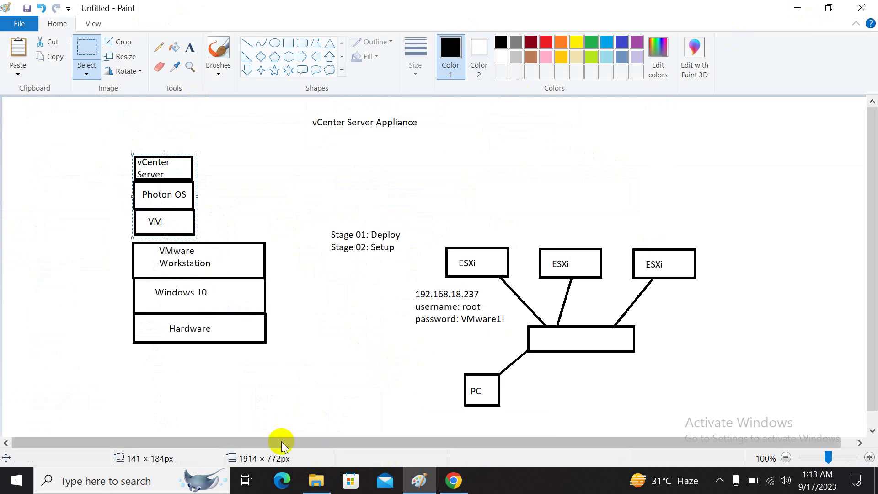
# - Launch VMware Workstation Pro from Start search and widen the library to show full VM names
pyautogui.click(161, 472)
pyautogui.write('vm')
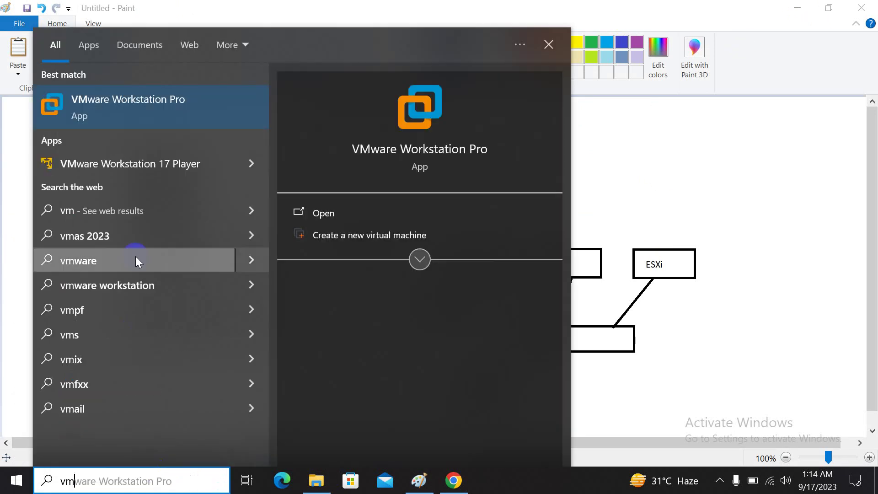
pyautogui.click(153, 117)
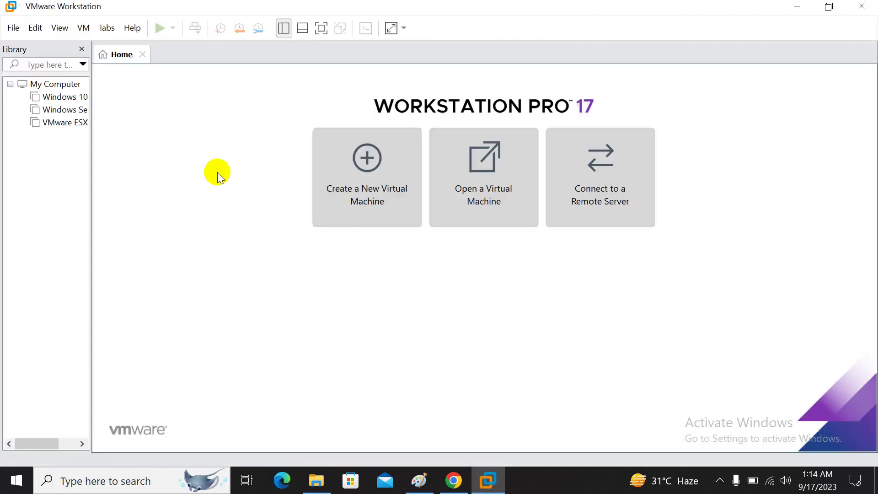
pyautogui.moveTo(90, 153); pyautogui.dragTo(129, 151)
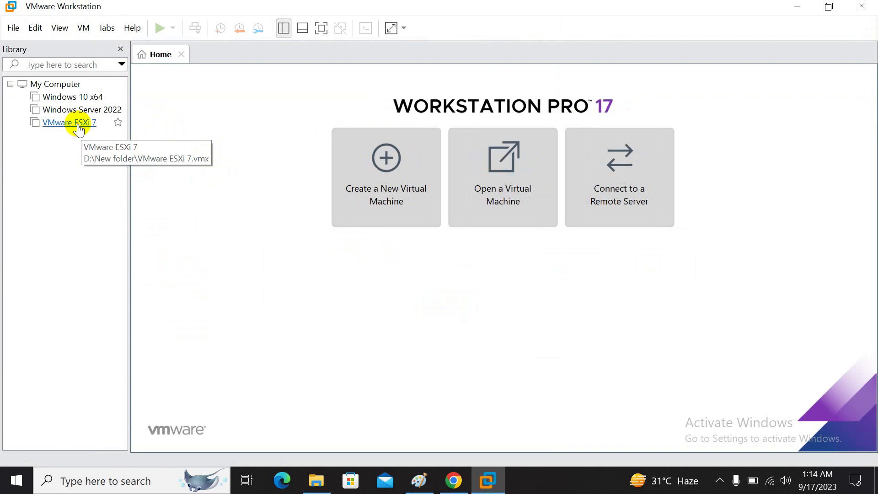
pyautogui.click(79, 127)
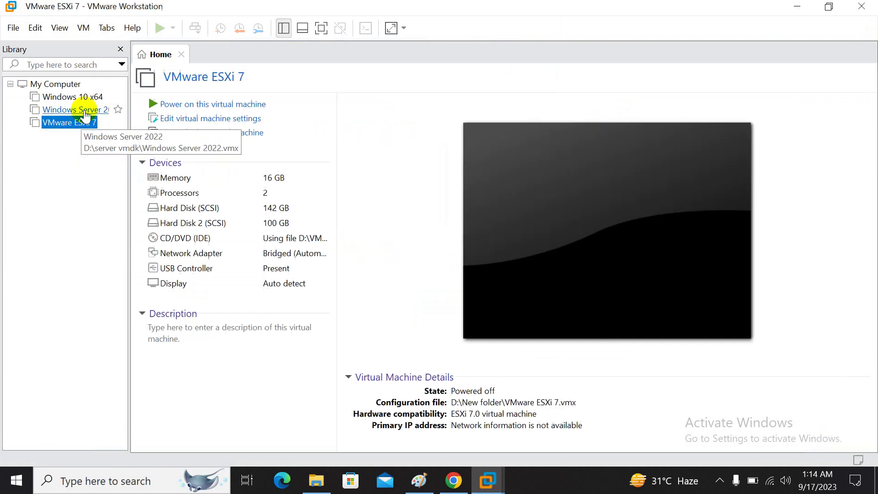
pyautogui.click(85, 110)
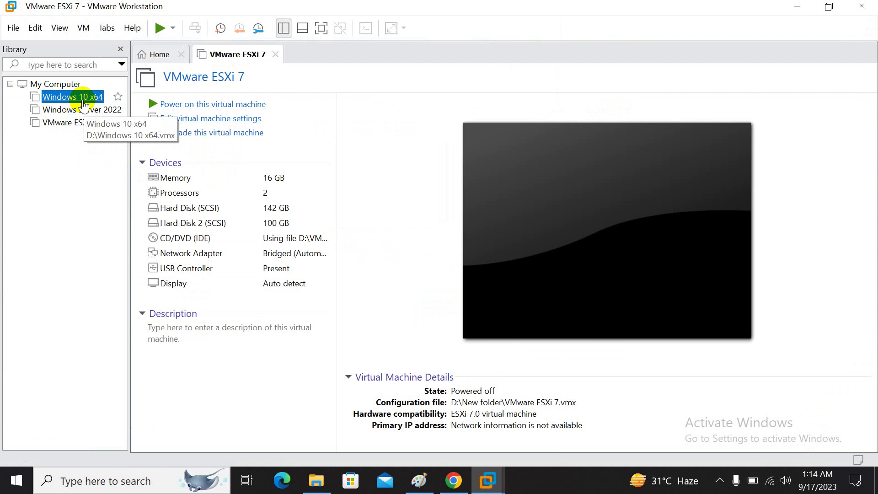
pyautogui.click(82, 100)
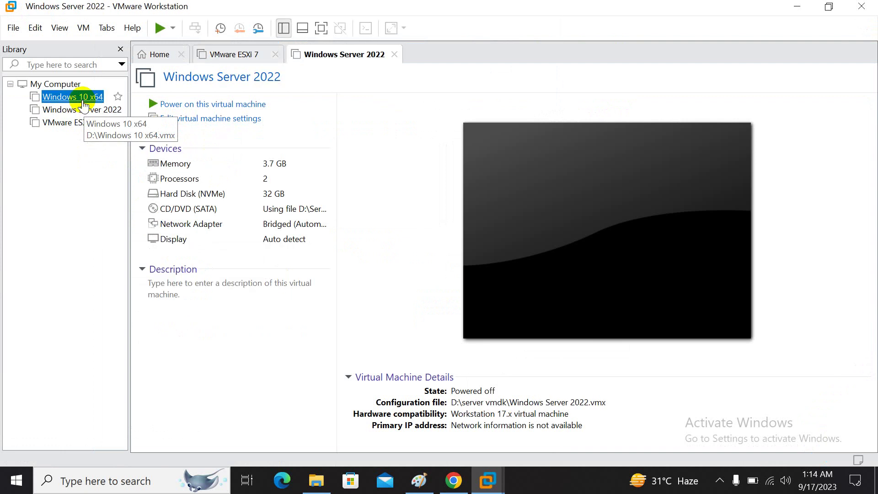
# - Delete the Windows 10 x64 and Windows Server 2022 virtual machines from disk
pyautogui.rightClick(82, 100)
pyautogui.moveTo(171, 292)
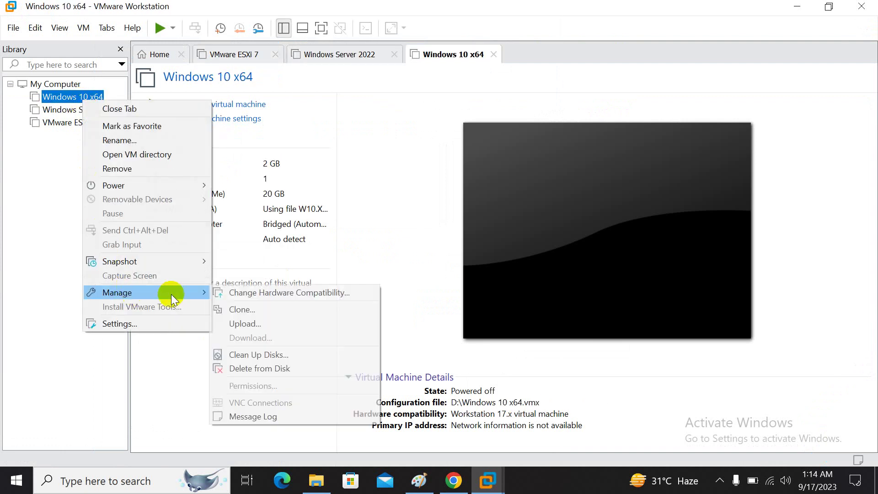
pyautogui.click(256, 366)
pyautogui.click(458, 263)
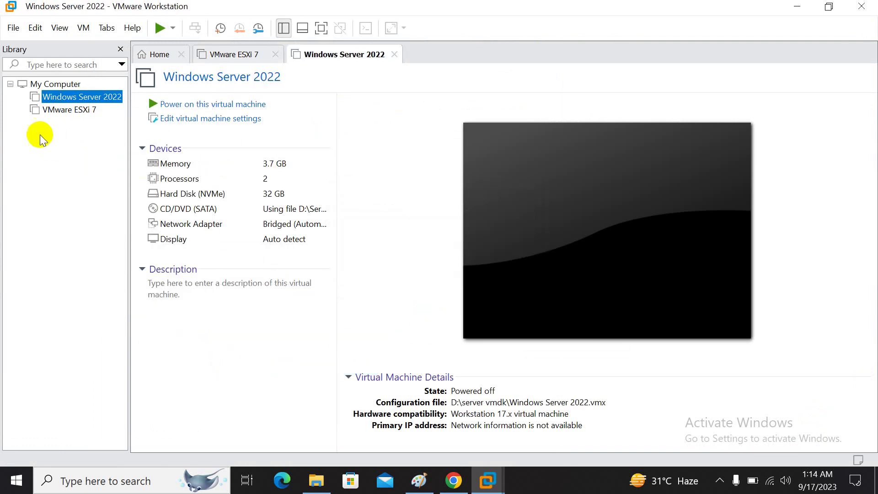
pyautogui.rightClick(74, 99)
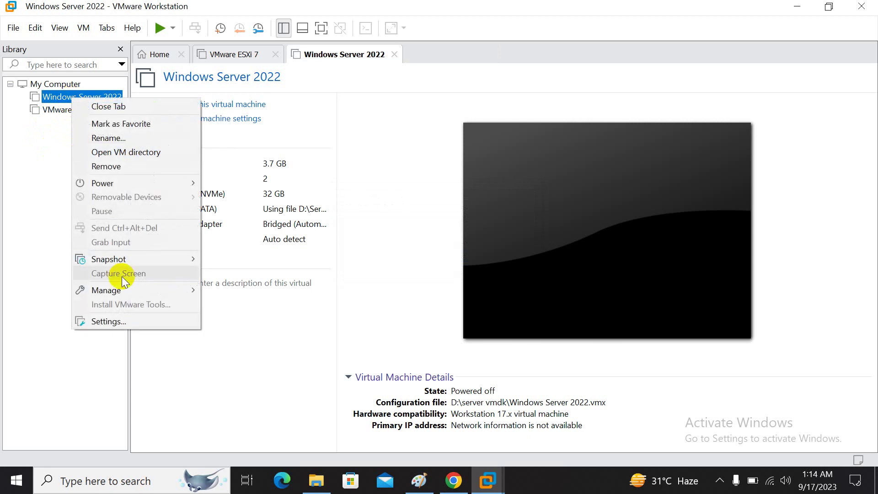
pyautogui.moveTo(190, 294)
pyautogui.click(233, 365)
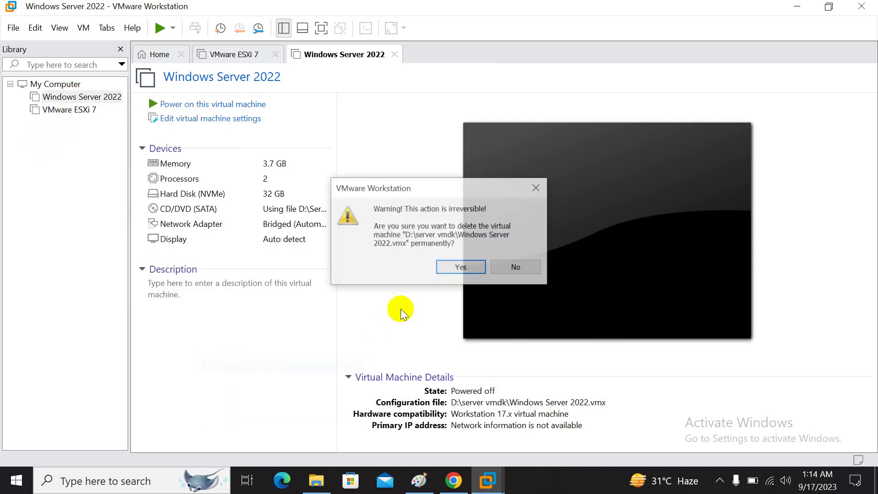
pyautogui.click(459, 265)
# - Delete VMware ESXi 7 from disk and return to File Explorer's This PC view
pyautogui.rightClick(74, 98)
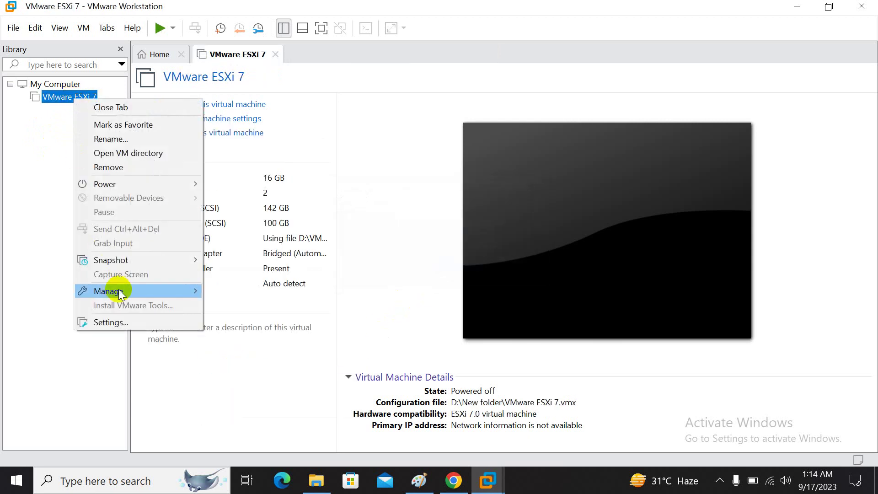
pyautogui.moveTo(101, 290)
pyautogui.click(248, 357)
pyautogui.click(446, 266)
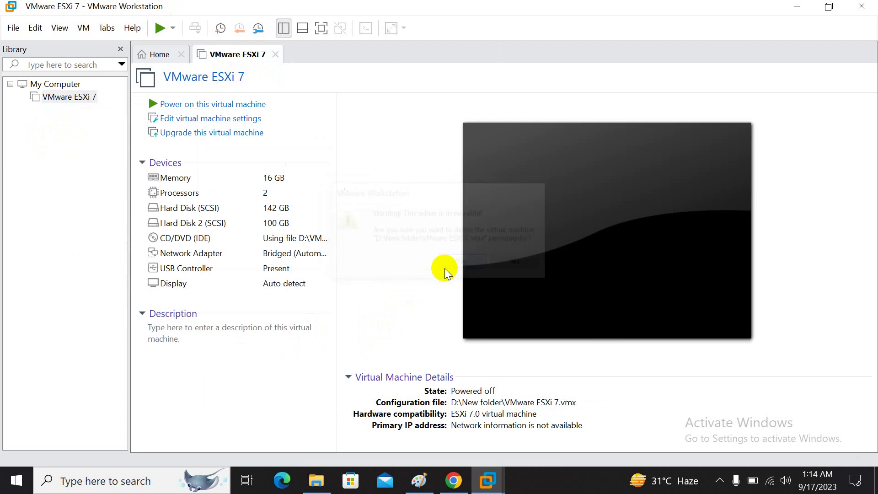
pyautogui.click(320, 478)
pyautogui.rightClick(311, 294)
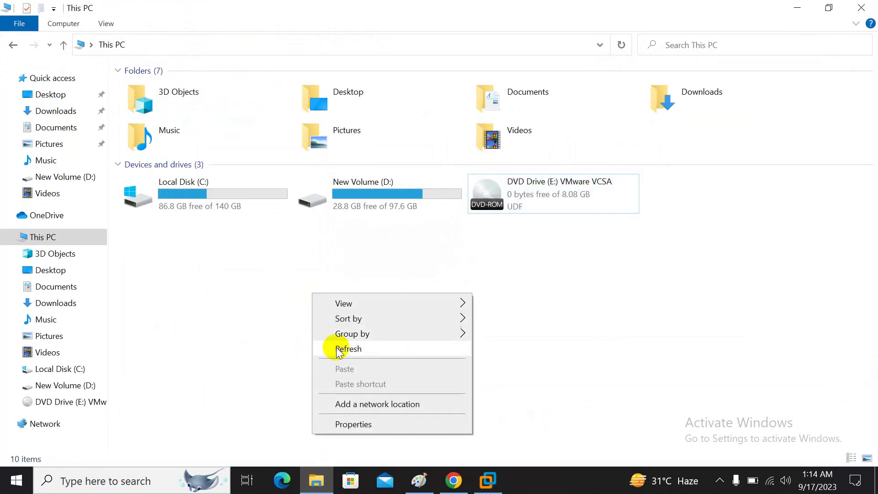
# - Refresh This PC so drive D: shows 74.0 GB free
pyautogui.click(336, 347)
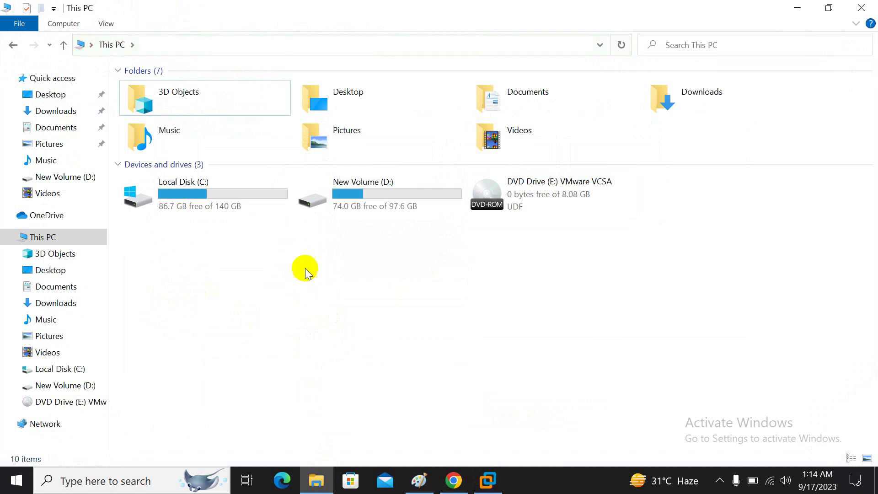
pyautogui.moveTo(337, 214)
pyautogui.click(488, 480)
pyautogui.click(316, 480)
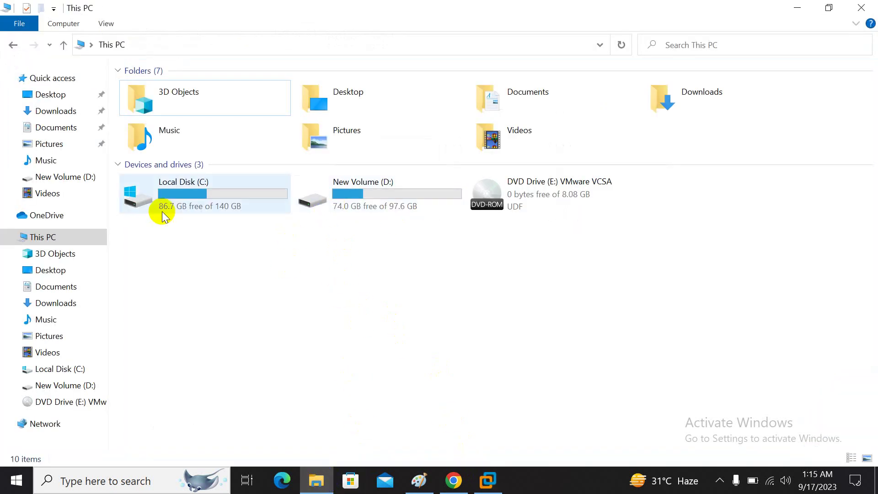
# - Open the VMware-vCenter-Server-Appliance OVA from the vcsa folder on DVD Drive (E:)
pyautogui.doubleClick(517, 203)
pyautogui.doubleClick(157, 133)
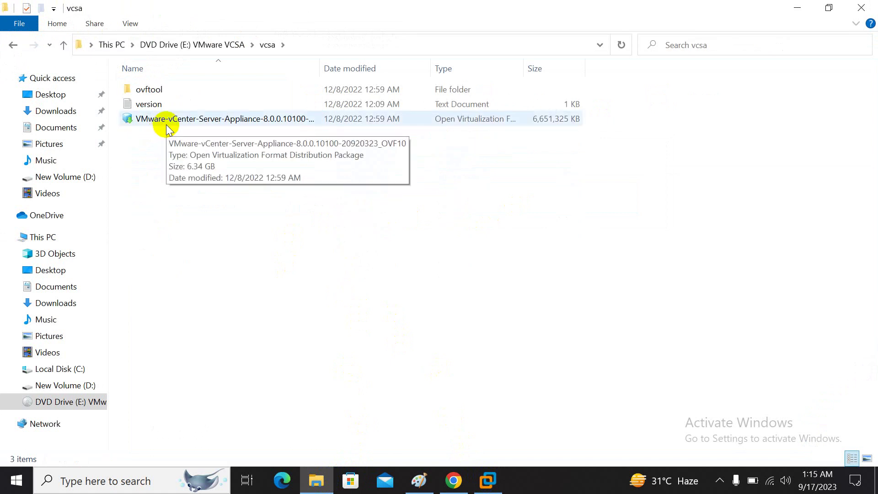
pyautogui.doubleClick(167, 120)
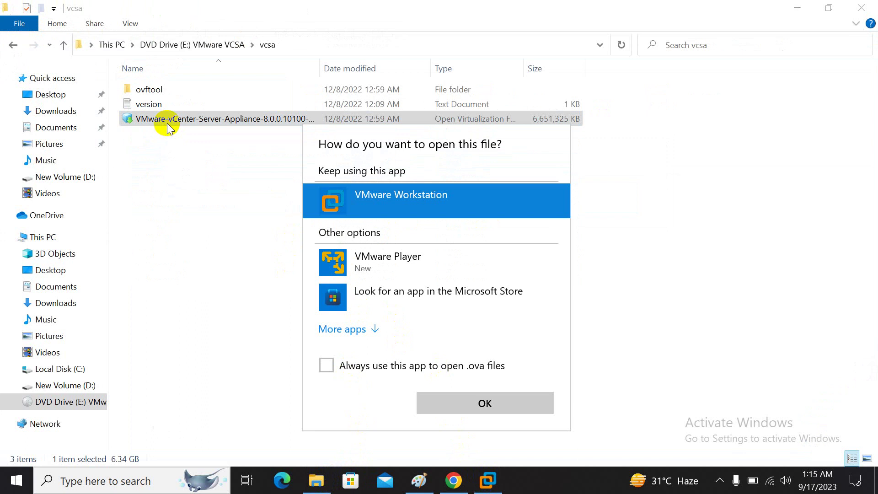
# - Import the OVA into Workstation, accept the licence, and name the VM vCenter80
pyautogui.click(470, 403)
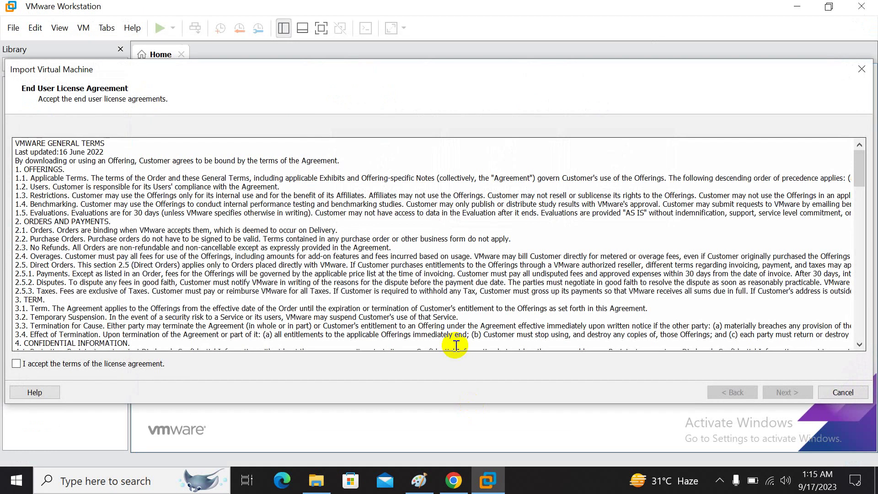
pyautogui.moveTo(294, 70); pyautogui.dragTo(308, 66)
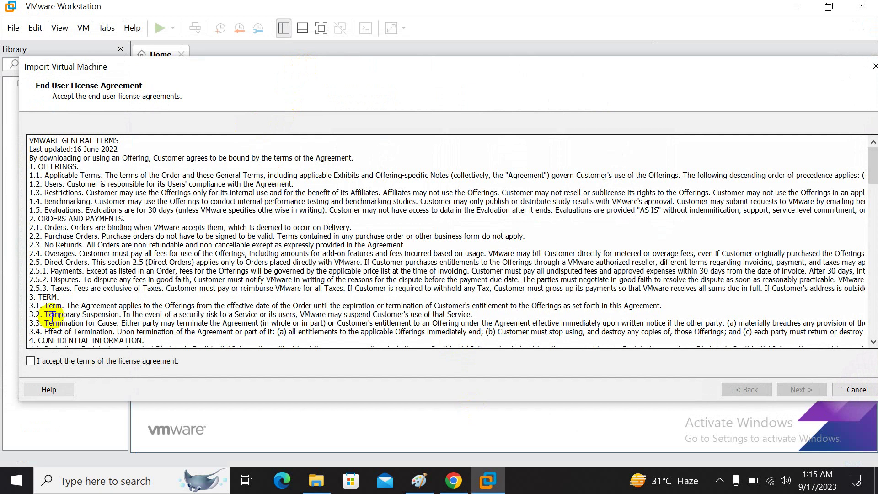
pyautogui.click(30, 361)
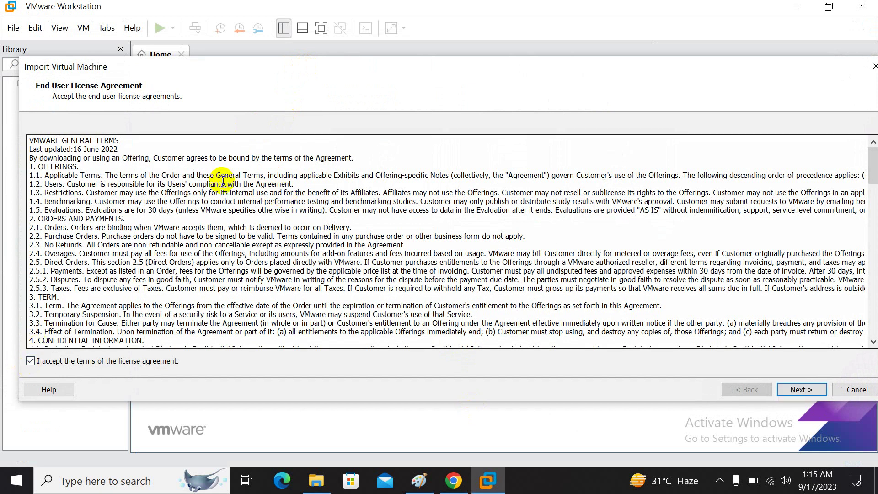
pyautogui.click(802, 391)
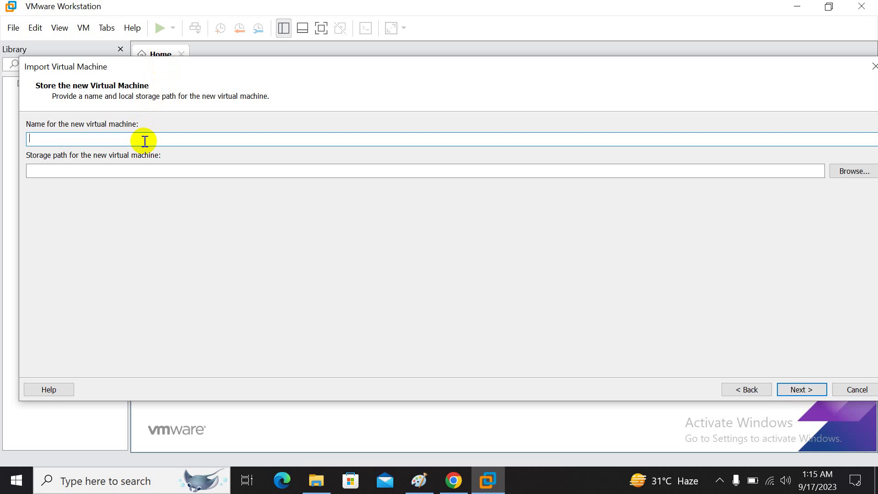
pyautogui.write('vCenter')
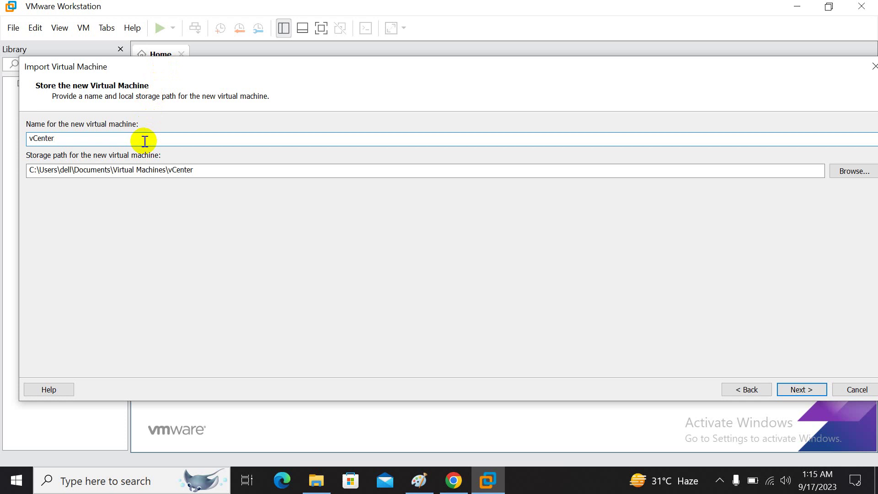
pyautogui.write('80')
# - Check This PC's drives (86.7 GB free on C:) in File Explorer, then close it
pyautogui.click(316, 480)
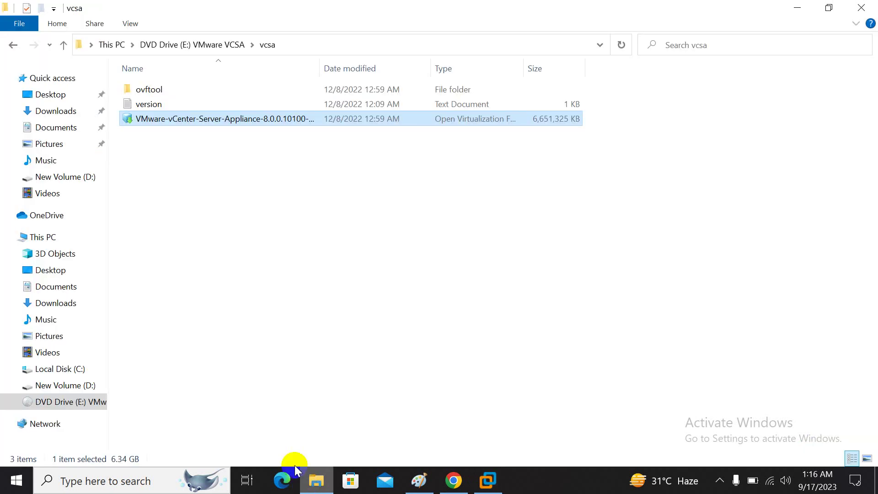
pyautogui.click(66, 233)
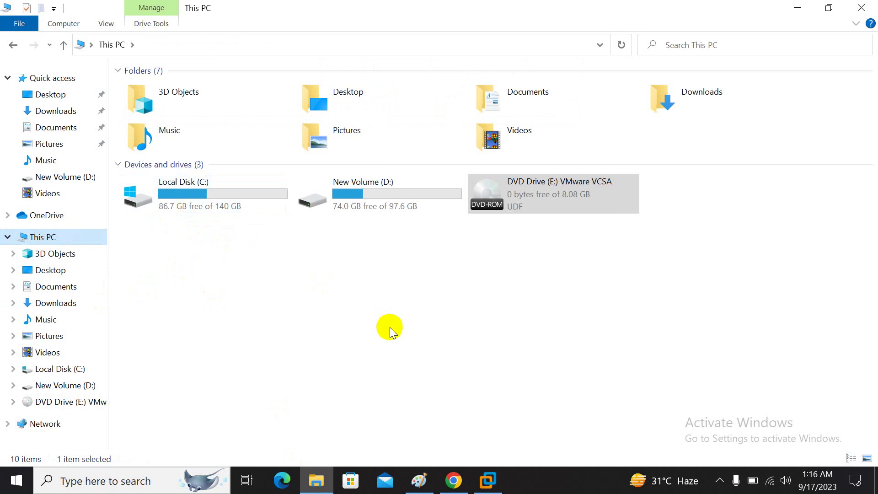
pyautogui.click(856, 11)
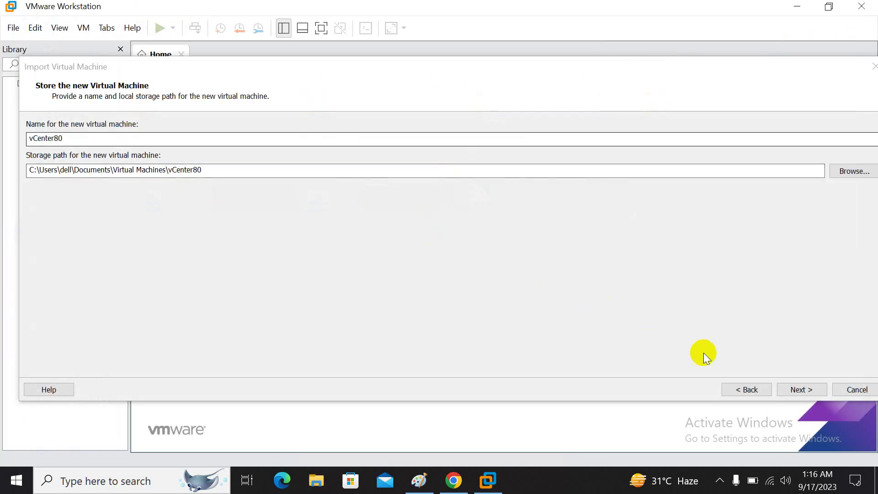
# - Confirm the vCenter80 name and location, and keep the Tiny vCenter Server with Embedded PSC size
pyautogui.click(788, 388)
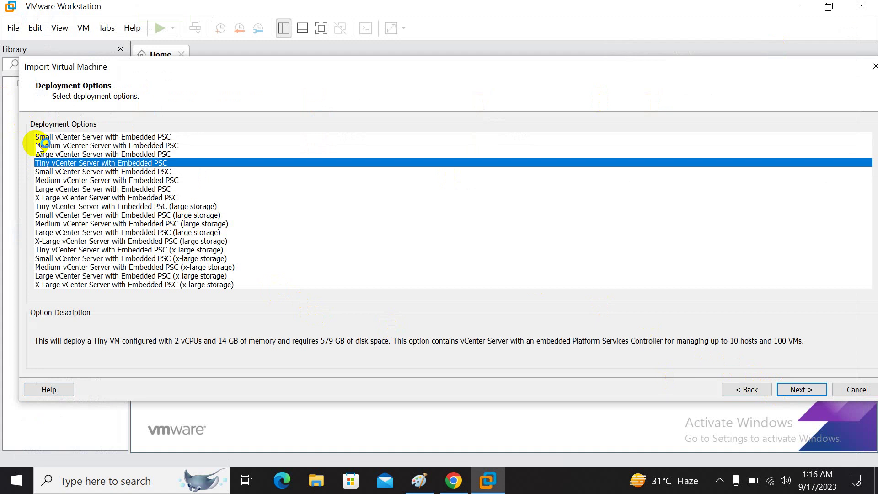
pyautogui.press('super+plus')
pyautogui.press('super+plus')
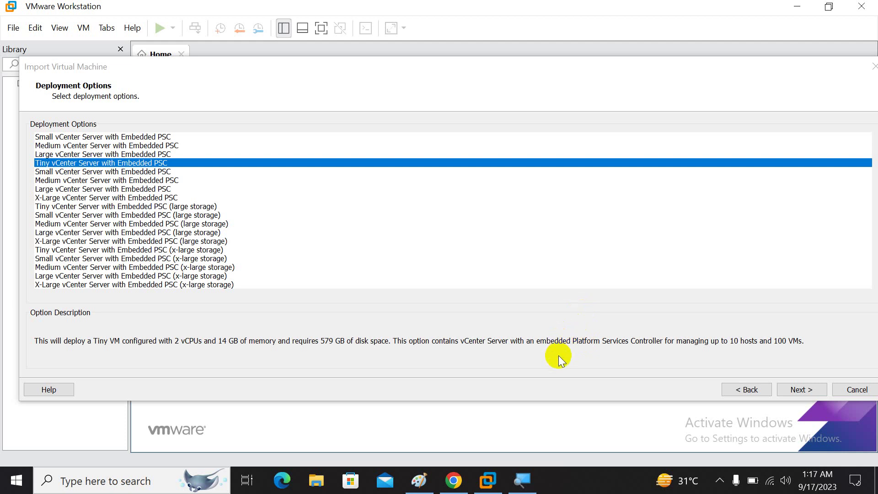
pyautogui.click(800, 391)
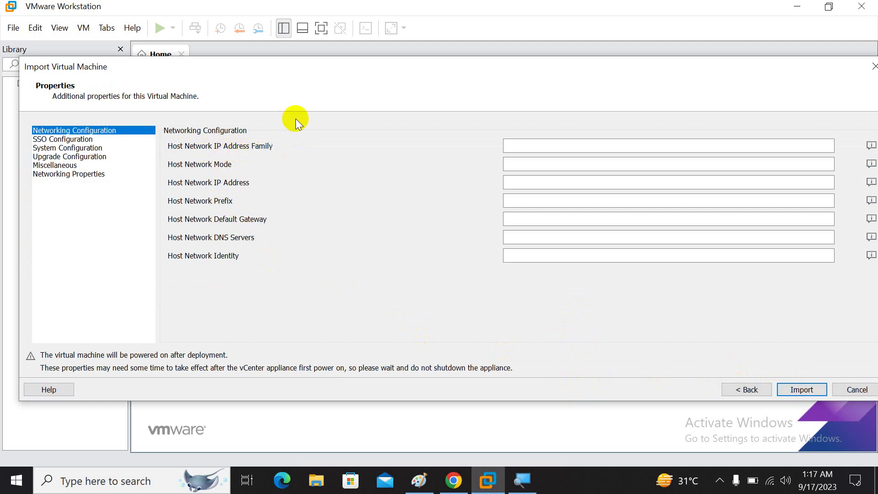
# - Enter ipv4 for Host Network IP Address Family and static for Host Network Mode
pyautogui.click(533, 261)
pyautogui.click(525, 220)
pyautogui.click(870, 146)
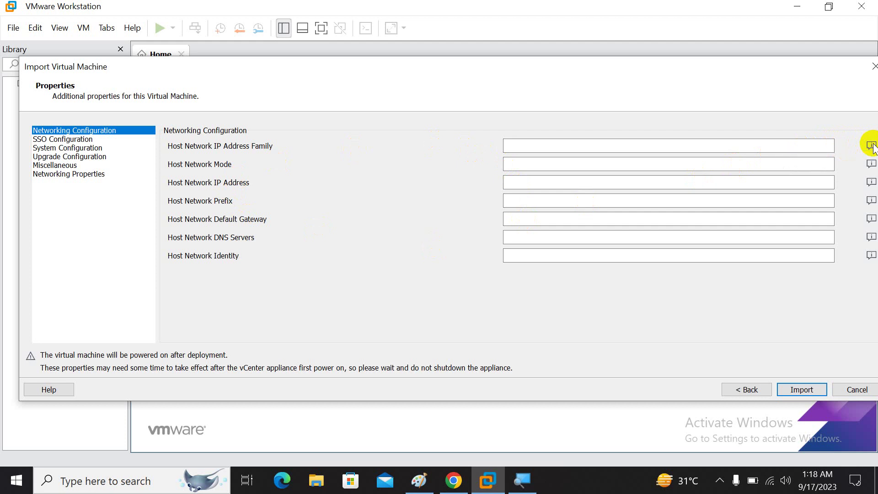
pyautogui.click(632, 146)
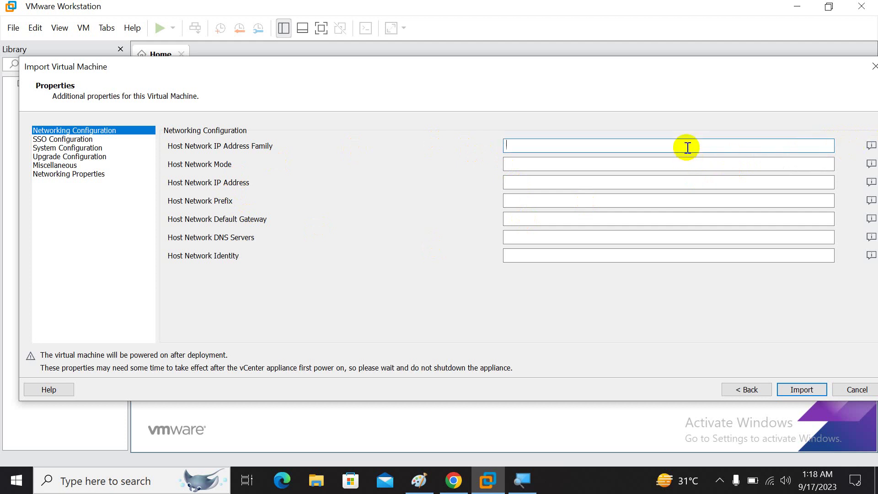
pyautogui.write('ipv4')
pyautogui.moveTo(870, 163)
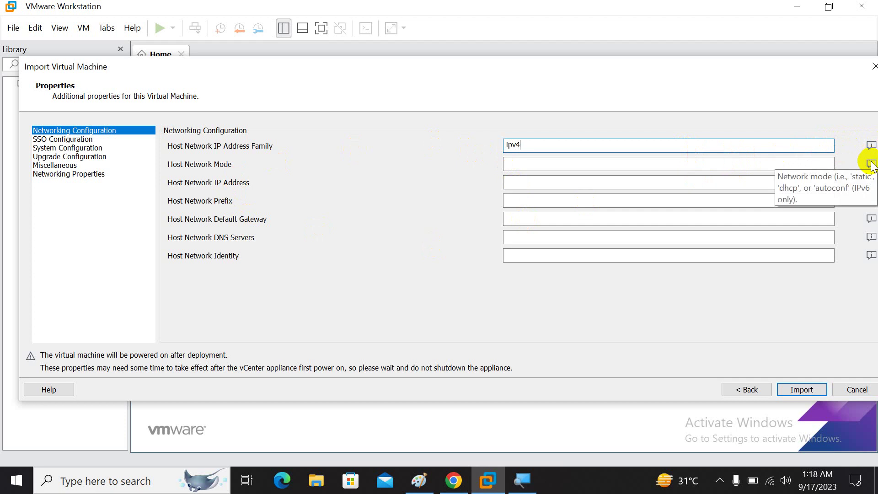
pyautogui.click(792, 166)
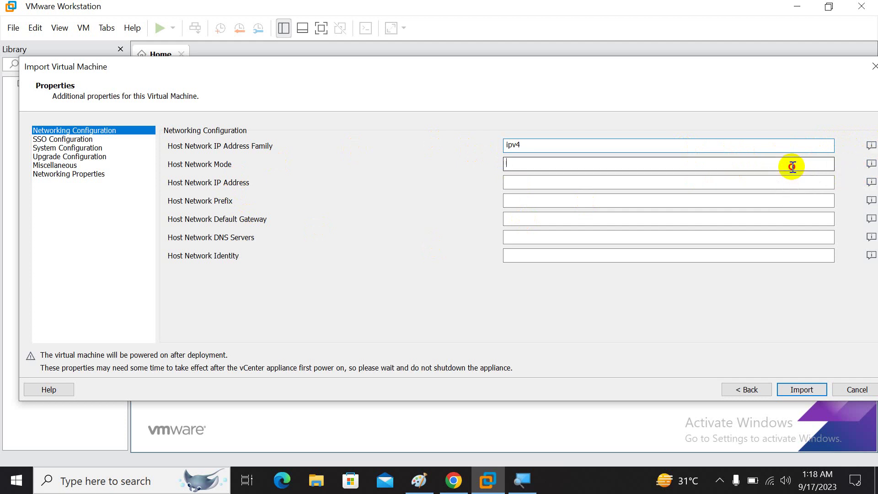
pyautogui.write('static')
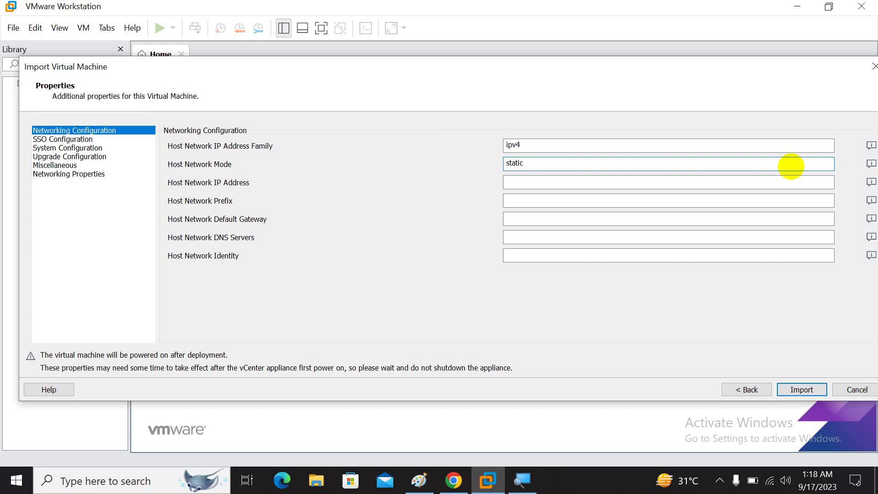
pyautogui.moveTo(871, 183)
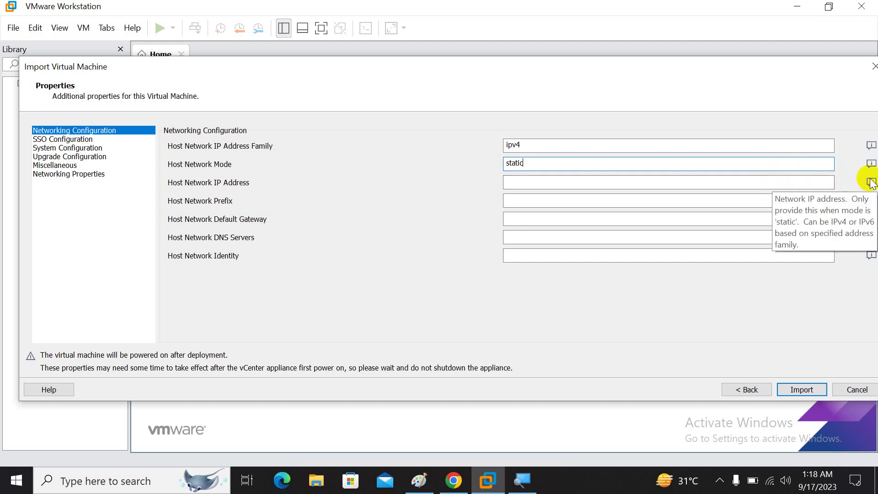
pyautogui.click(556, 182)
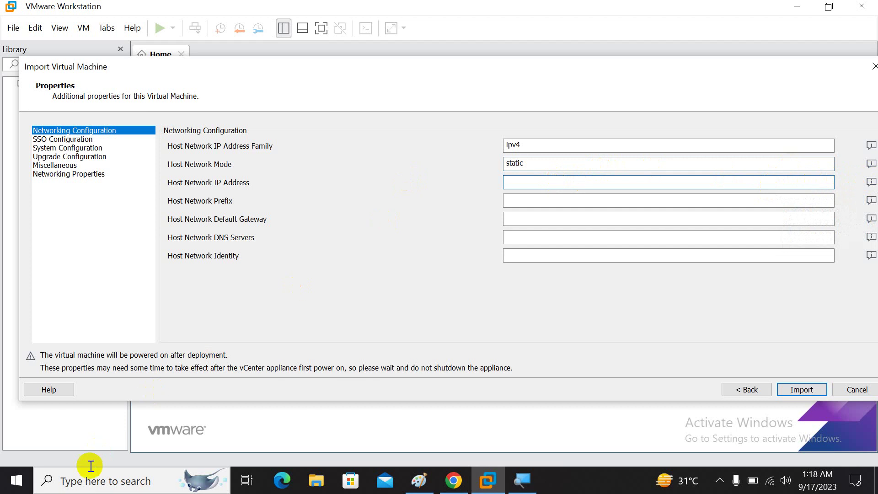
pyautogui.click(90, 480)
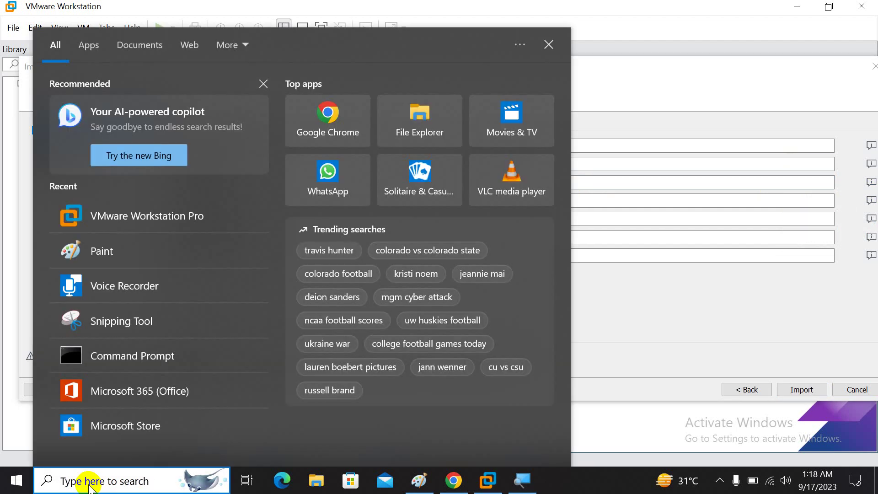
pyautogui.click(120, 356)
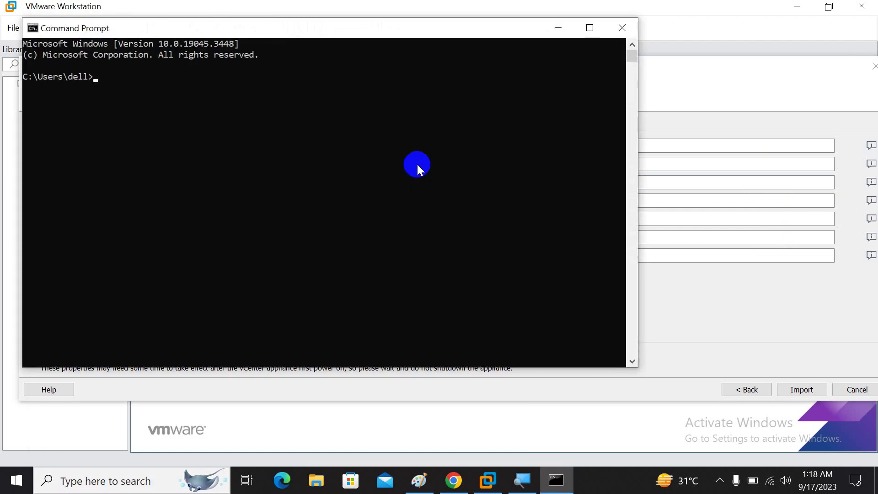
pyautogui.write('ipconfig')
pyautogui.press('Return')
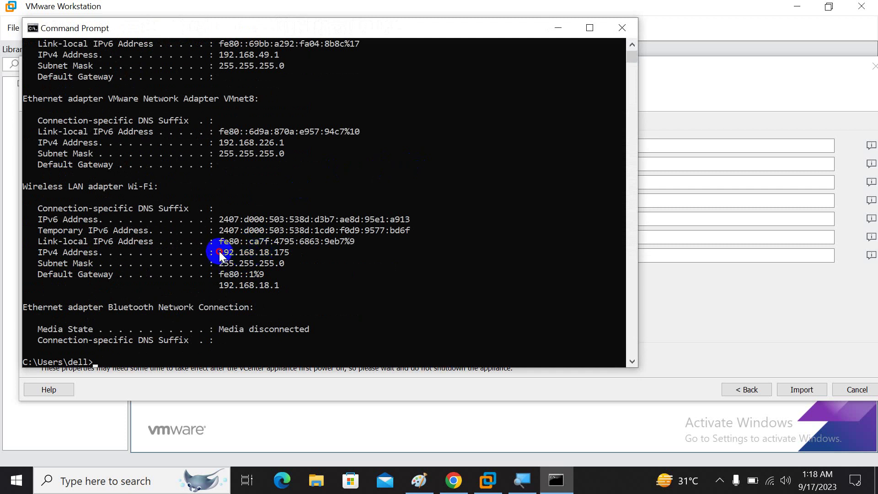
pyautogui.moveTo(219, 251); pyautogui.dragTo(281, 251)
pyautogui.click(622, 27)
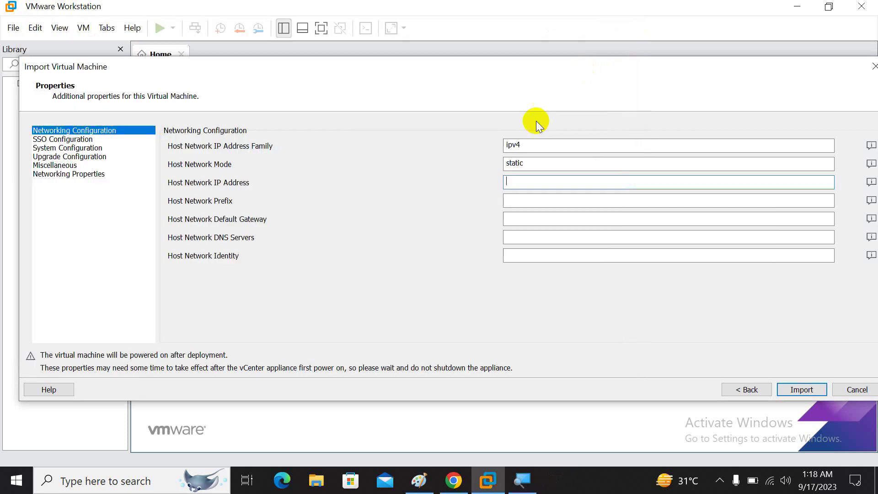
# - Enter 192.168.18.235 as the Host Network IP Address, then bring Paint forward
pyautogui.write('192.168.')
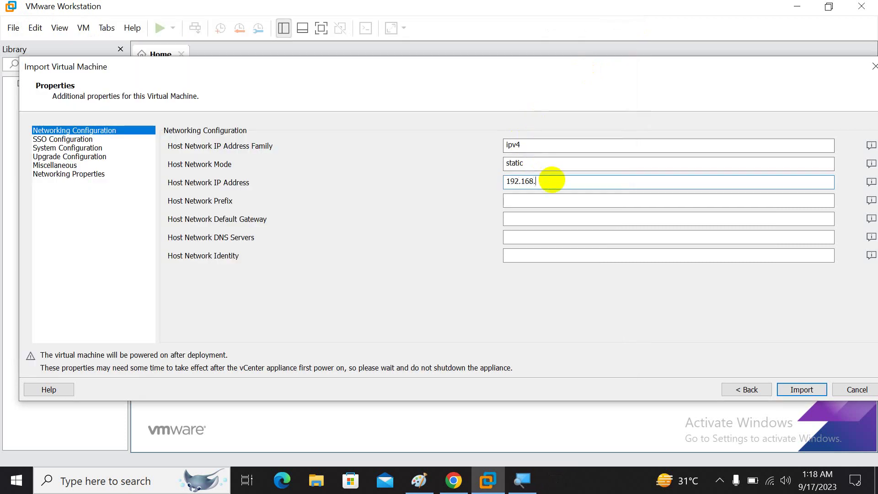
pyautogui.write('18.235')
pyautogui.click(419, 480)
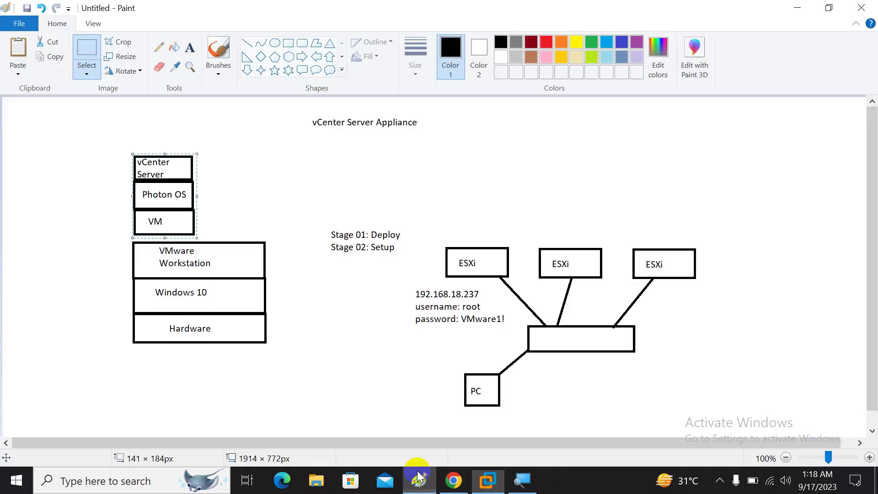
# - Write a red note: 192.168.18.235, SM 255.255.255.0, DG 192.168.18.1, DNS 8.8.8.8
pyautogui.click(190, 47)
pyautogui.click(546, 42)
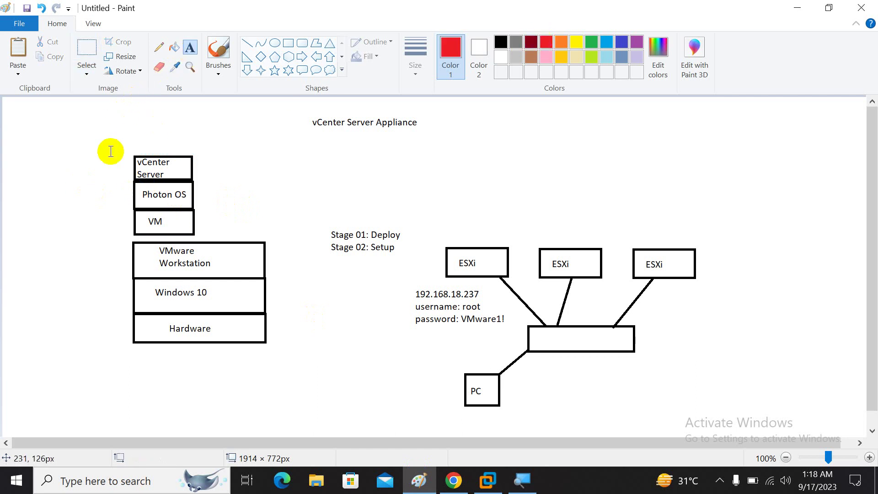
pyautogui.click(22, 189)
pyautogui.write('192.168.18.')
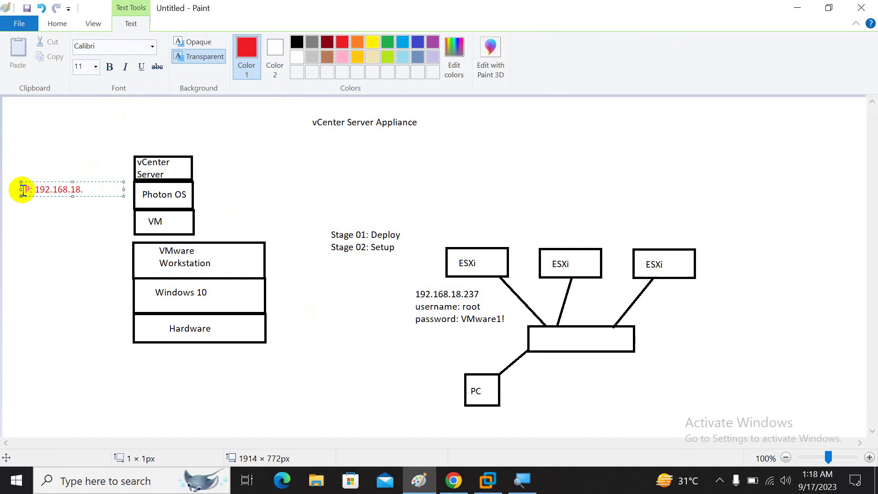
pyautogui.write('235')
pyautogui.press('Return')
pyautogui.write('SM: 255.255.255.0')
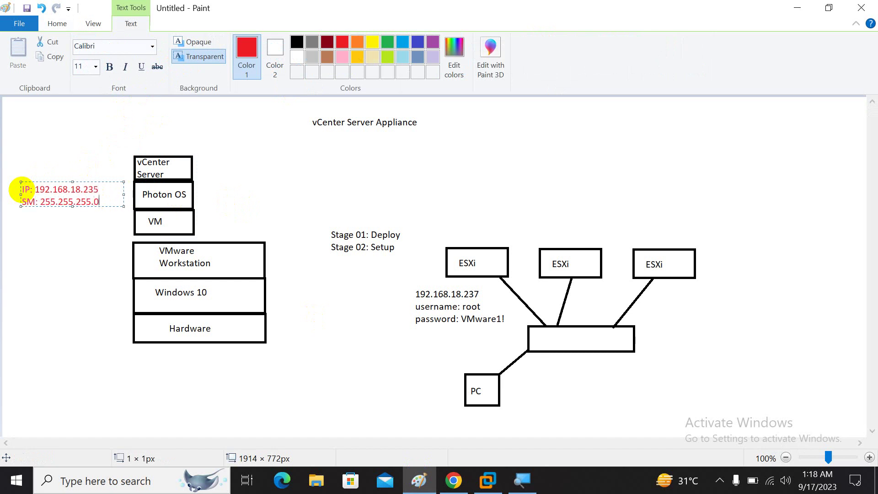
pyautogui.press('Return')
pyautogui.write('DG: 192.168.18.1')
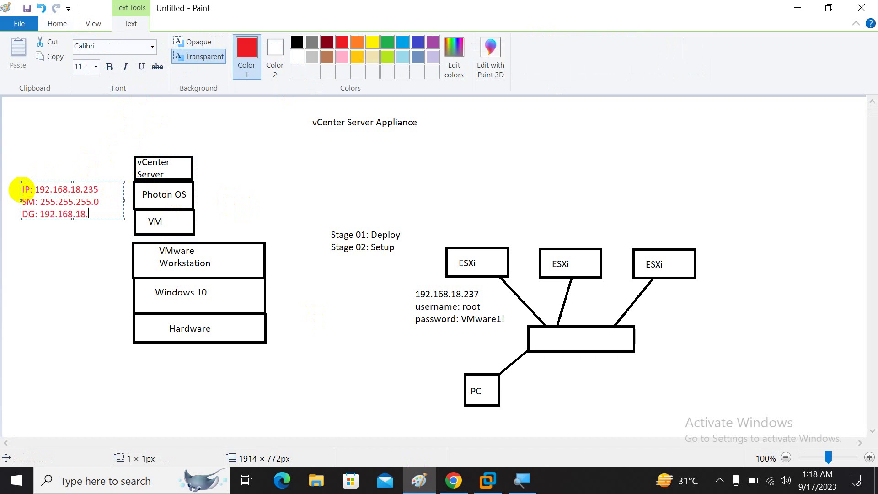
pyautogui.press('Return')
pyautogui.write('DNS: 8.8.8.8')
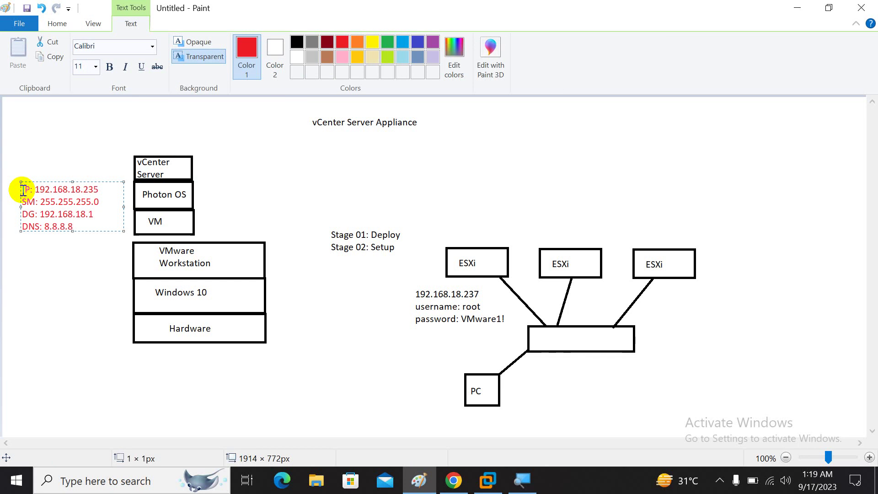
pyautogui.click(42, 245)
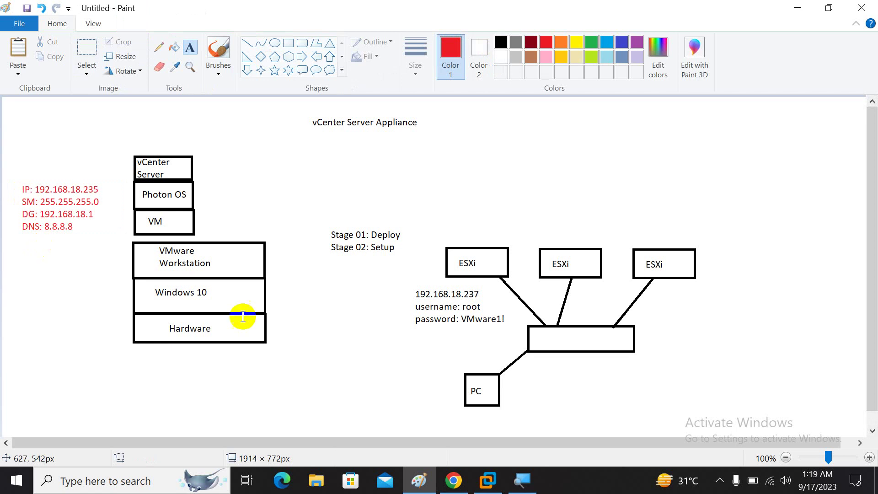
pyautogui.click(487, 480)
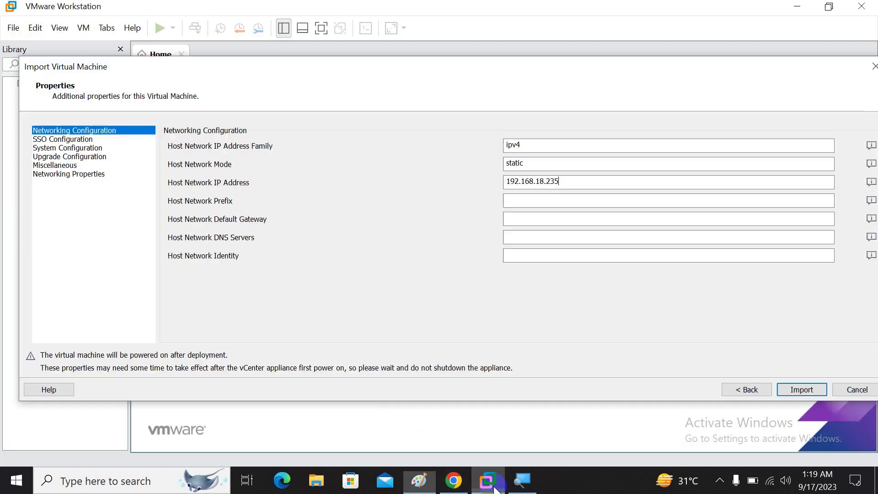
# - Enter network prefix 24, default gateway 192.168.18.1 and DNS server 8.8.8.8
pyautogui.click(539, 203)
pyautogui.write('24')
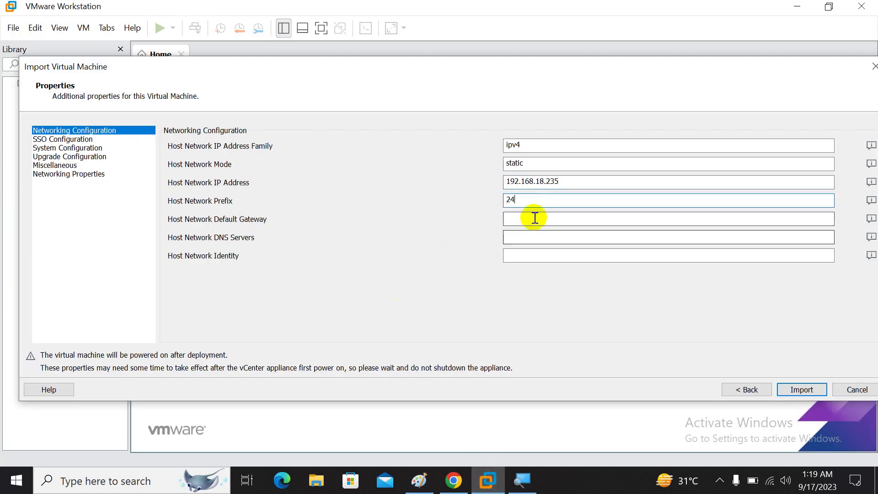
pyautogui.click(533, 219)
pyautogui.write('192.168')
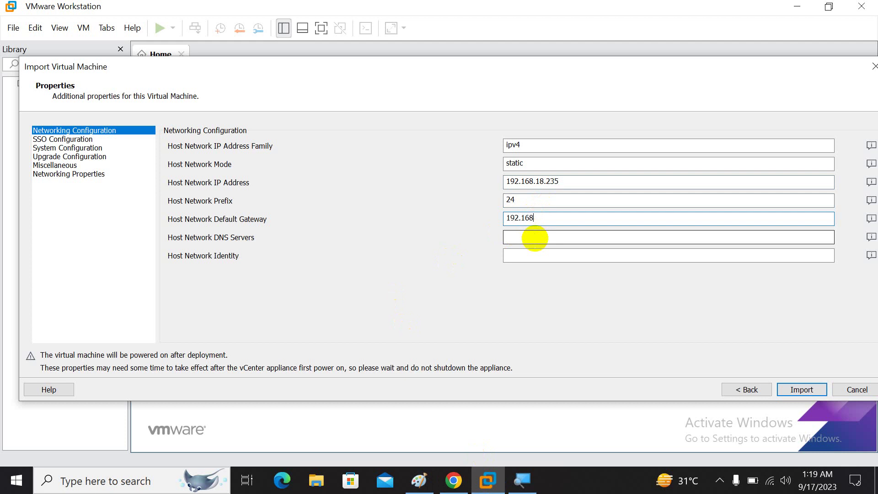
pyautogui.write('.18.1')
pyautogui.click(535, 238)
pyautogui.write('88')
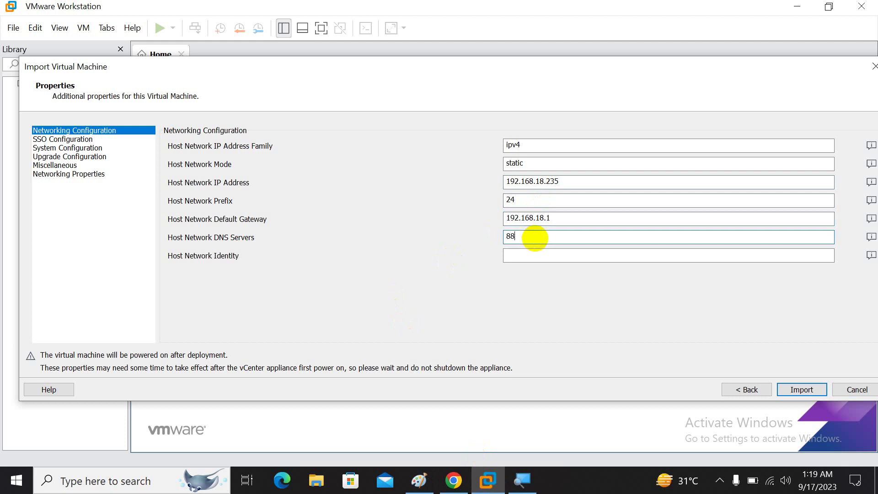
pyautogui.press('BackSpace')
pyautogui.write('.8.8.8')
# - Set Host Network Identity to 192.168.18.235, then move to SSO Configuration
pyautogui.click(539, 256)
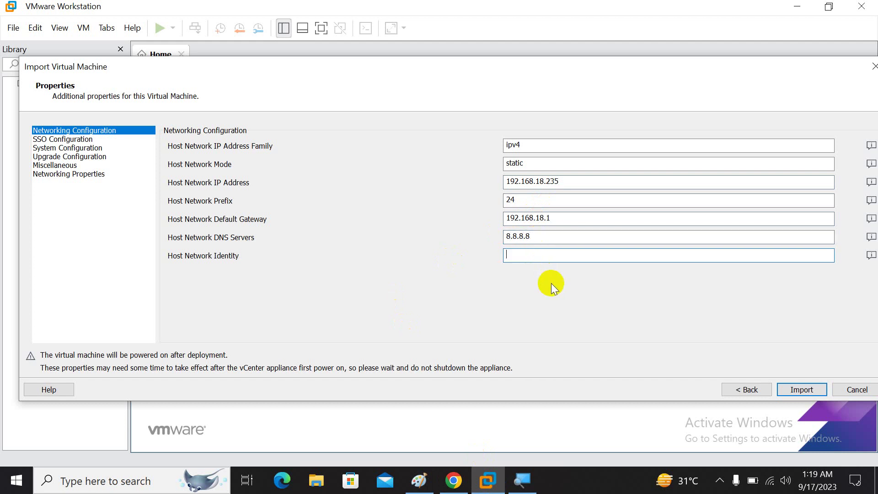
pyautogui.write('vcenter')
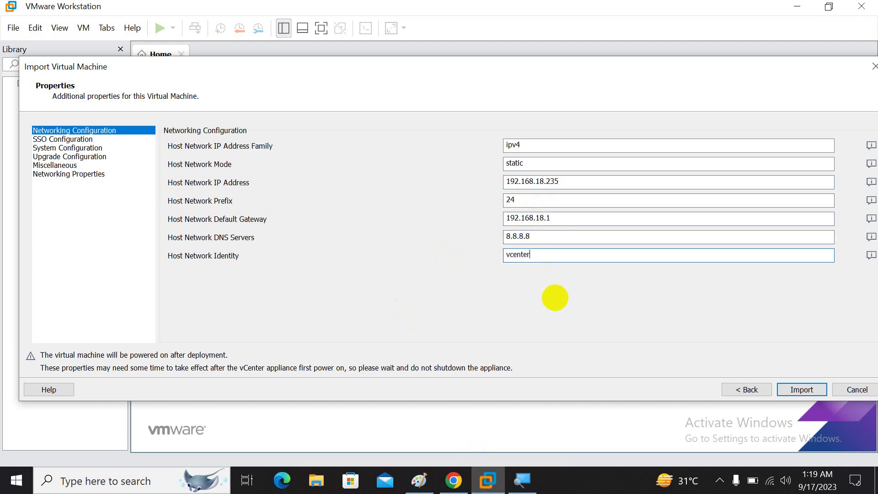
pyautogui.write('235.project.local')
pyautogui.press('BackSpace')
pyautogui.press('BackSpace')
pyautogui.press('BackSpace')
pyautogui.press('BackSpace')
pyautogui.press('BackSpace')
pyautogui.press('BackSpace')
pyautogui.press('BackSpace')
pyautogui.press('BackSpace')
pyautogui.press('BackSpace')
pyautogui.press('BackSpace')
pyautogui.press('BackSpace')
pyautogui.press('BackSpace')
pyautogui.press('BackSpace')
pyautogui.press('BackSpace')
pyautogui.press('BackSpace')
pyautogui.press('BackSpace')
pyautogui.press('BackSpace')
pyautogui.press('BackSpace')
pyautogui.press('BackSpace')
pyautogui.press('BackSpace')
pyautogui.write('192.168.18.235')
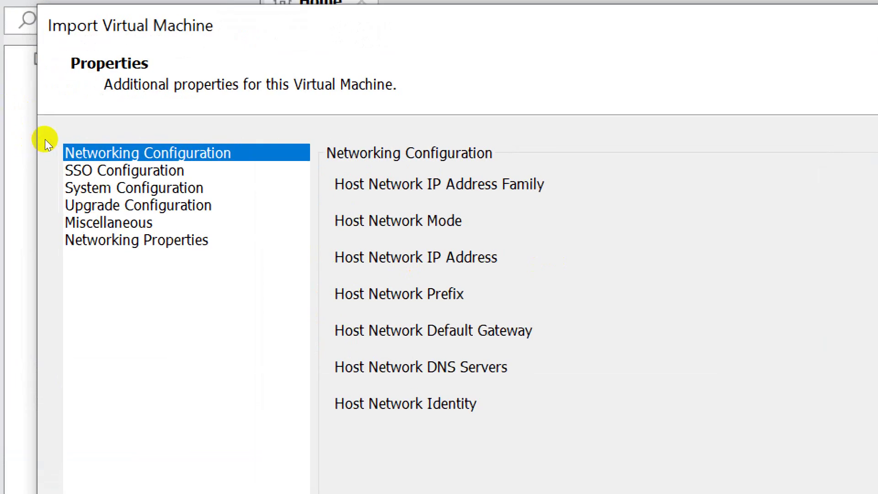
pyautogui.click(91, 173)
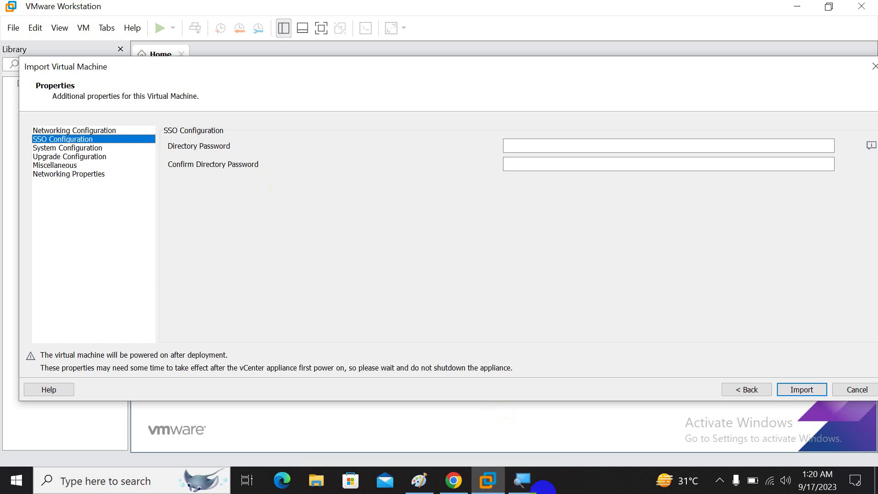
pyautogui.click(419, 480)
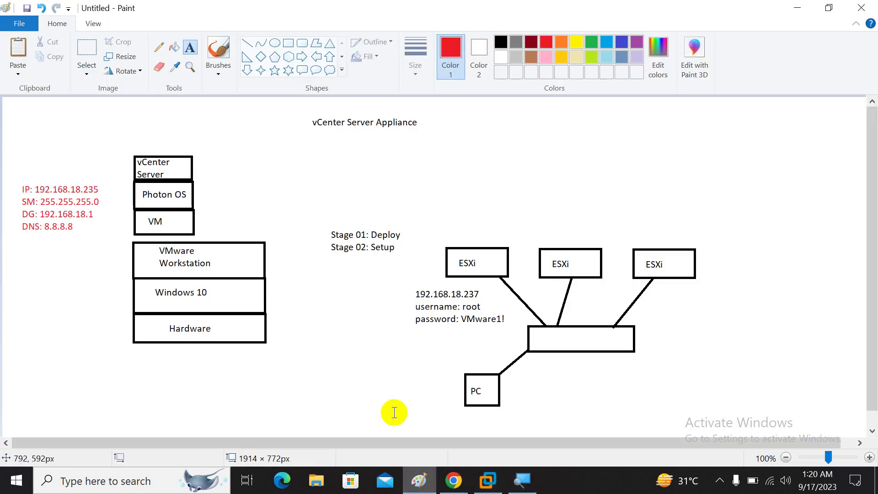
# - Write a blue note with SSO domain vsphere.local, the administrator username and the SSO password
pyautogui.click(202, 170)
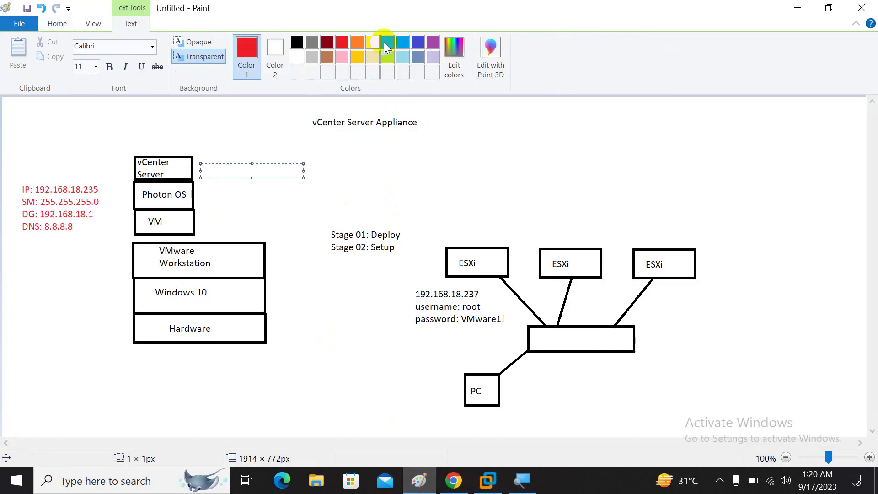
pyautogui.click(407, 46)
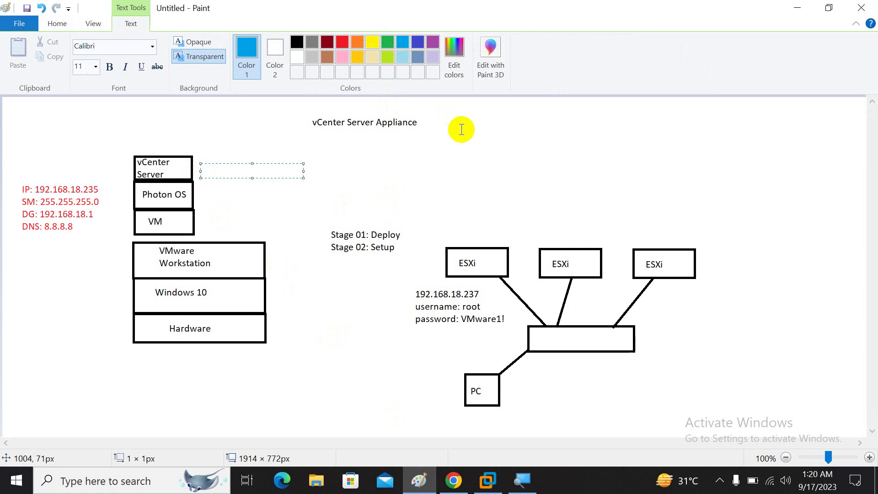
pyautogui.write('local sso ')
pyautogui.write('domain: vsphe')
pyautogui.write('re.local')
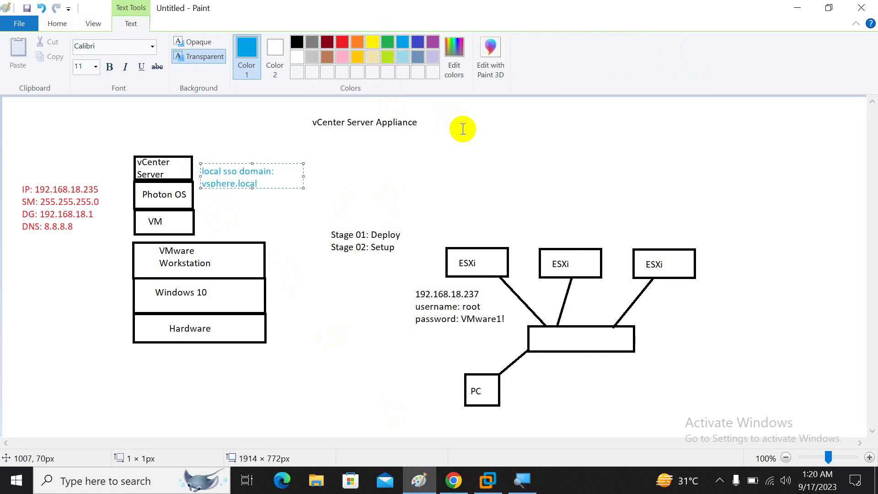
pyautogui.moveTo(303, 187); pyautogui.dragTo(382, 197)
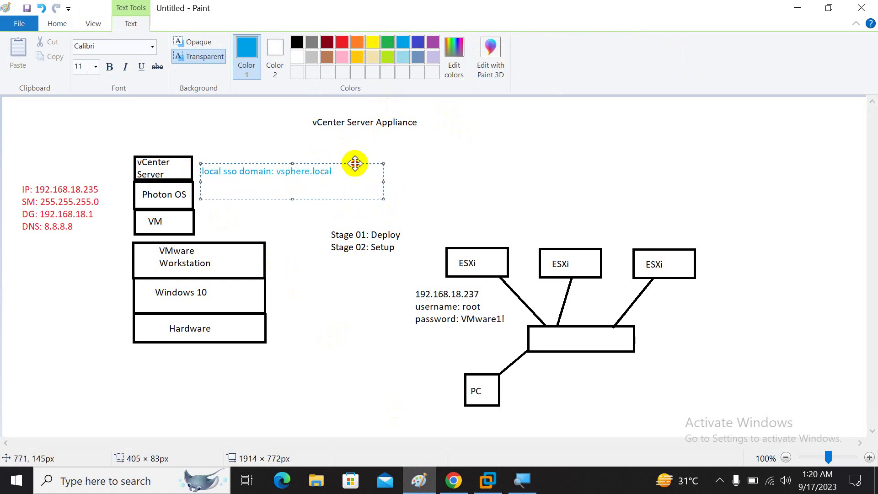
pyautogui.moveTo(355, 163); pyautogui.dragTo(355, 146)
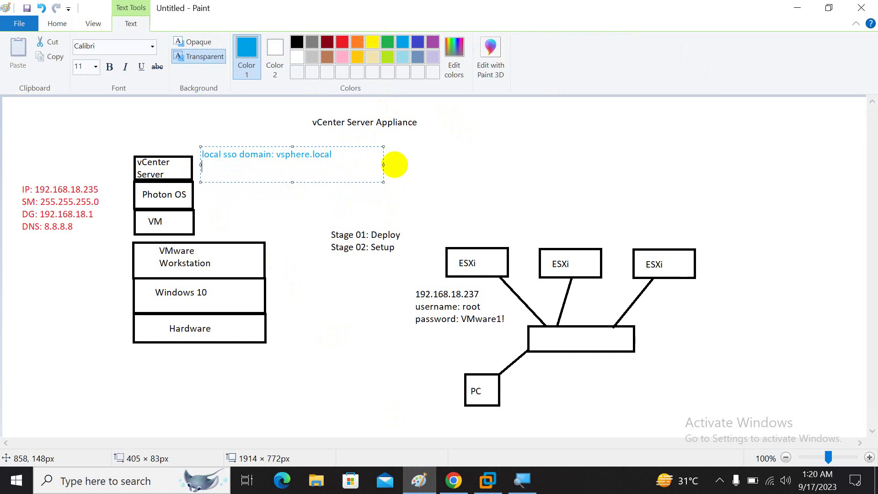
pyautogui.write('username: administrator@vsphere')
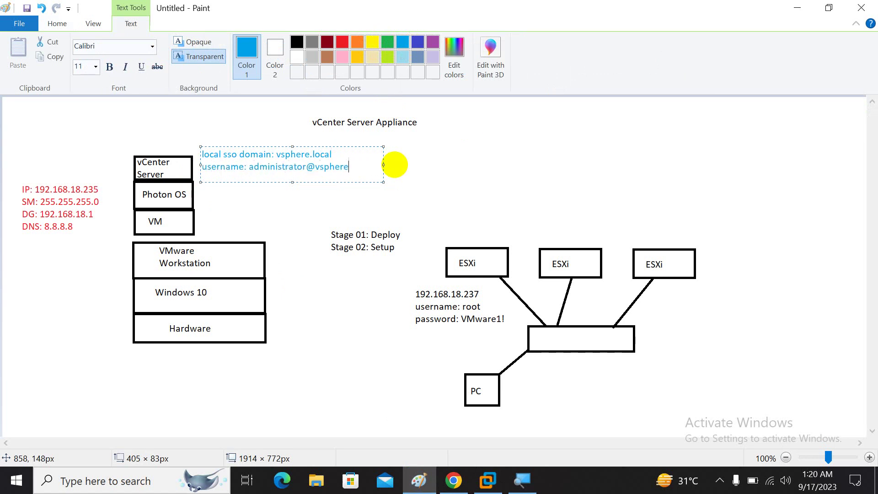
pyautogui.write('.local')
pyautogui.press('Return')
pyautogui.write('password:')
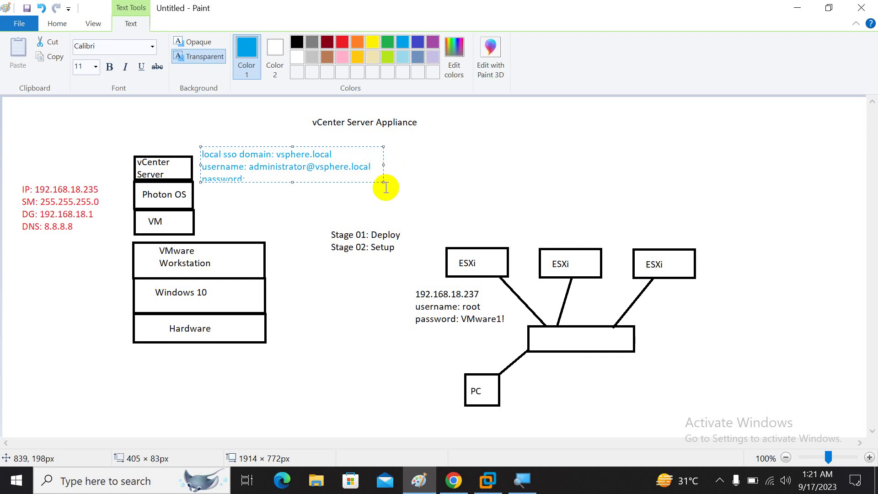
pyautogui.moveTo(382, 182); pyautogui.dragTo(401, 197)
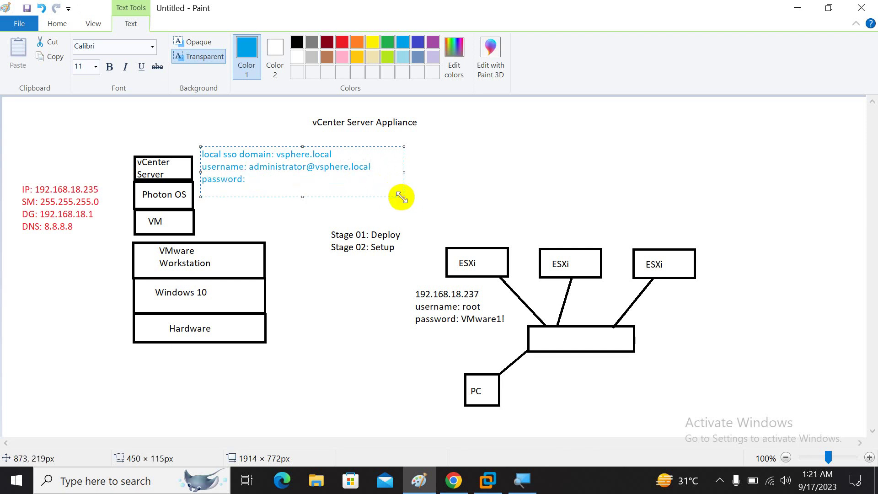
pyautogui.write('Abc123#')
pyautogui.click(486, 481)
# - Return to the import wizard's SSO page and focus the empty Directory Password field
pyautogui.click(524, 148)
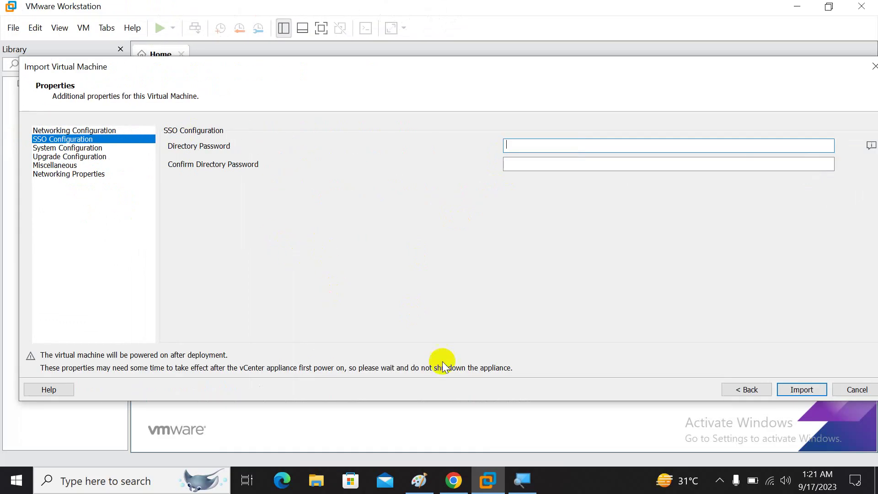
# - Launch the Hands-on Labs console, view its vSphere Client login full screen, then return to Workstation
pyautogui.click(454, 480)
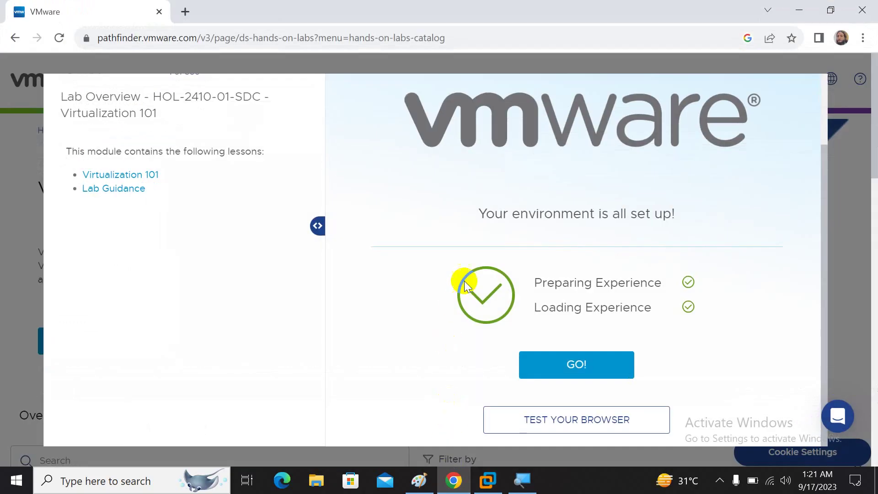
pyautogui.click(562, 363)
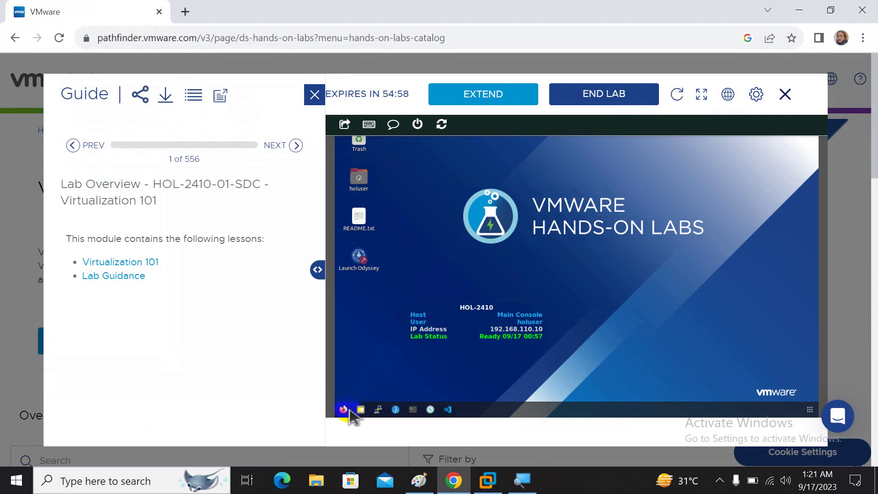
pyautogui.click(702, 102)
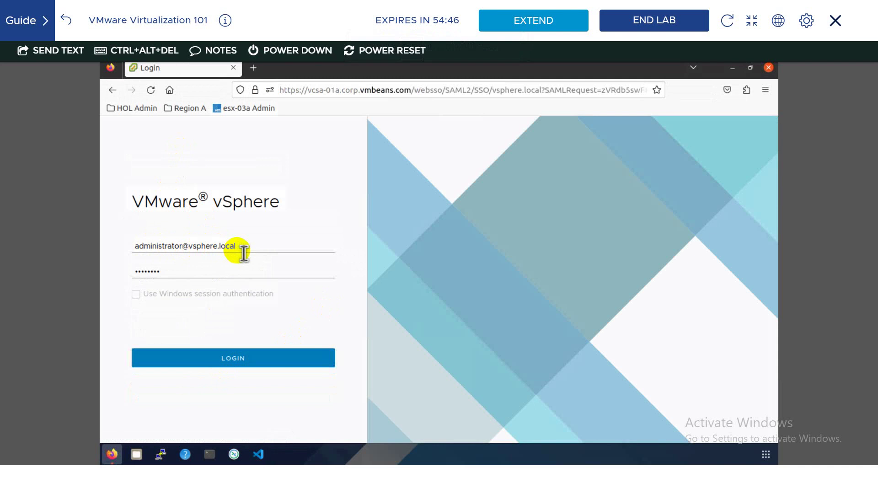
pyautogui.click(776, 21)
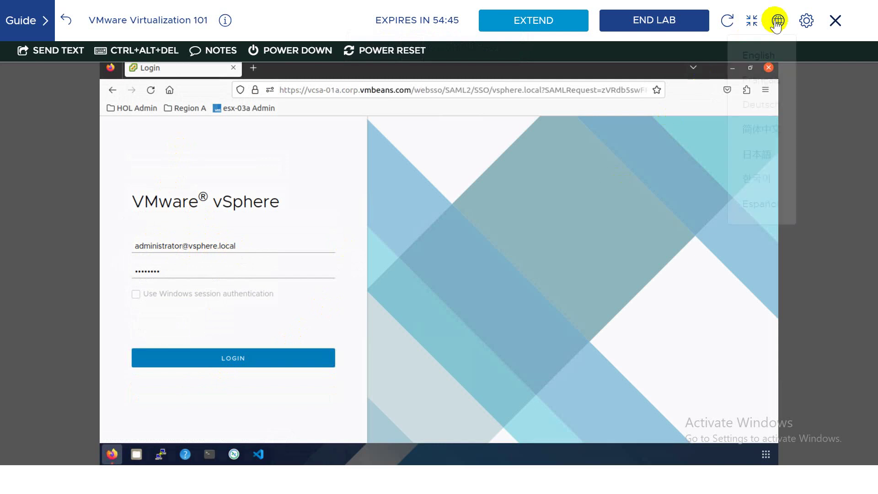
pyautogui.click(751, 22)
pyautogui.click(797, 10)
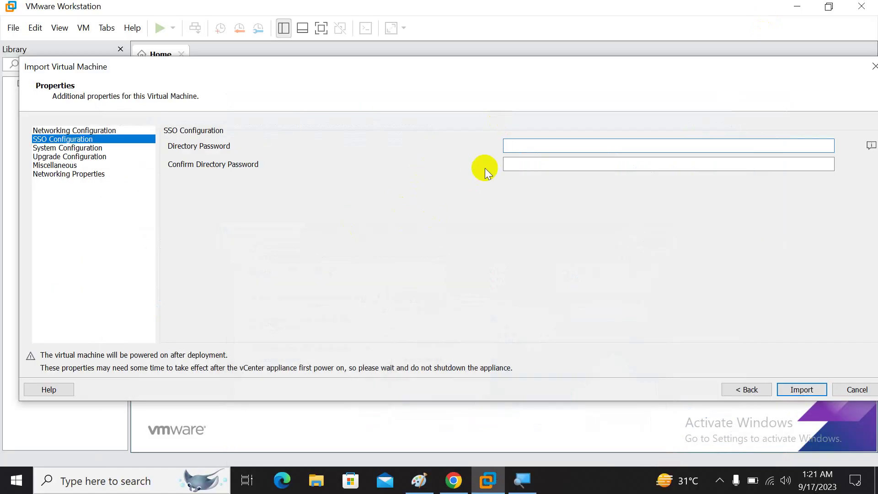
# - Fill in and confirm the SSO directory password, then advance to System Configuration
pyautogui.click(529, 145)
pyautogui.write('VMware1!')
pyautogui.press('Tab')
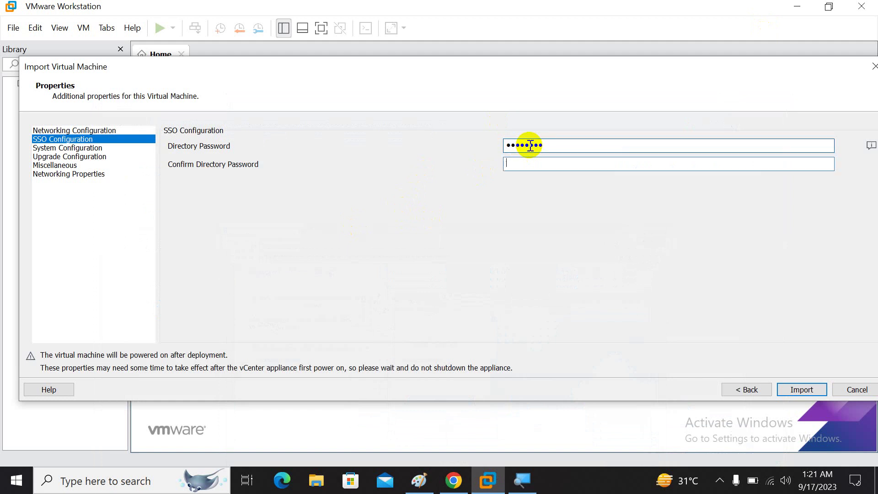
pyautogui.write('VMware1!')
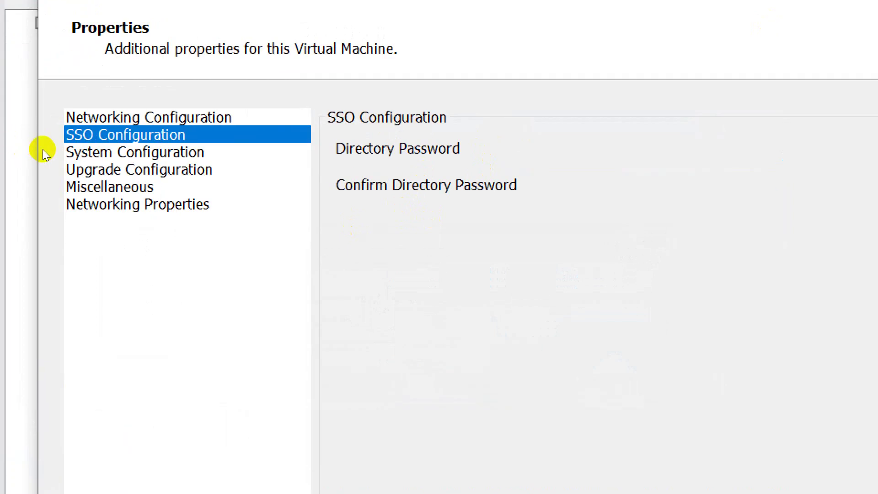
pyautogui.click(33, 148)
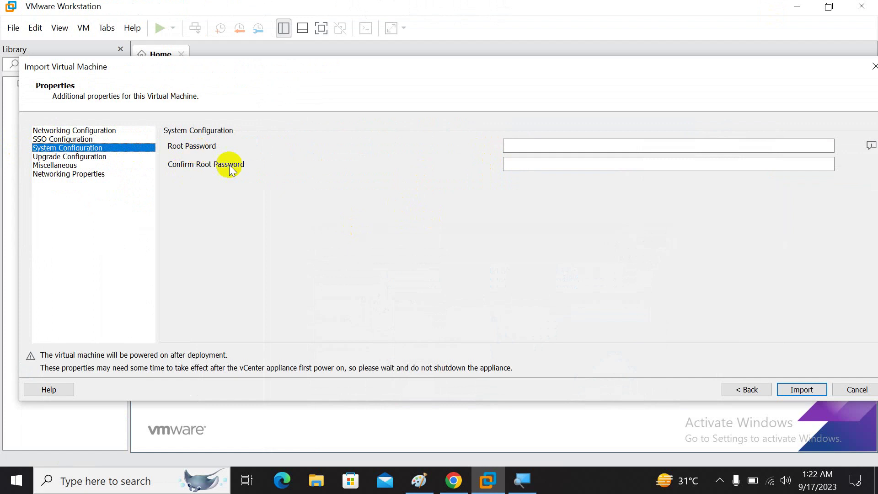
pyautogui.click(419, 480)
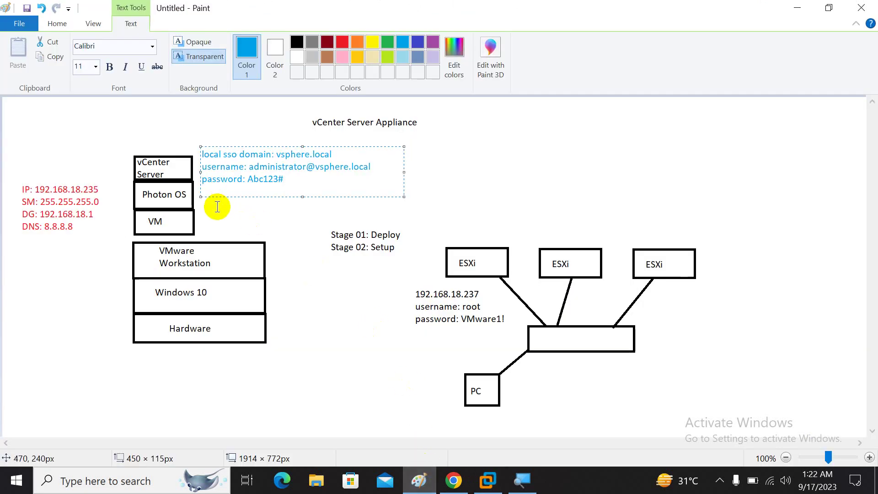
# - Start a new black text note aligned below the password line beside Photon OS
pyautogui.click(217, 206)
pyautogui.click(205, 183)
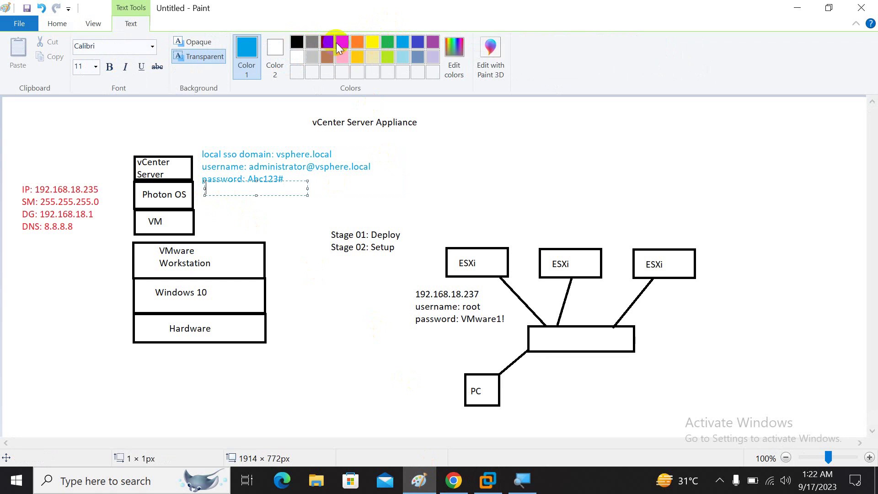
pyautogui.click(296, 42)
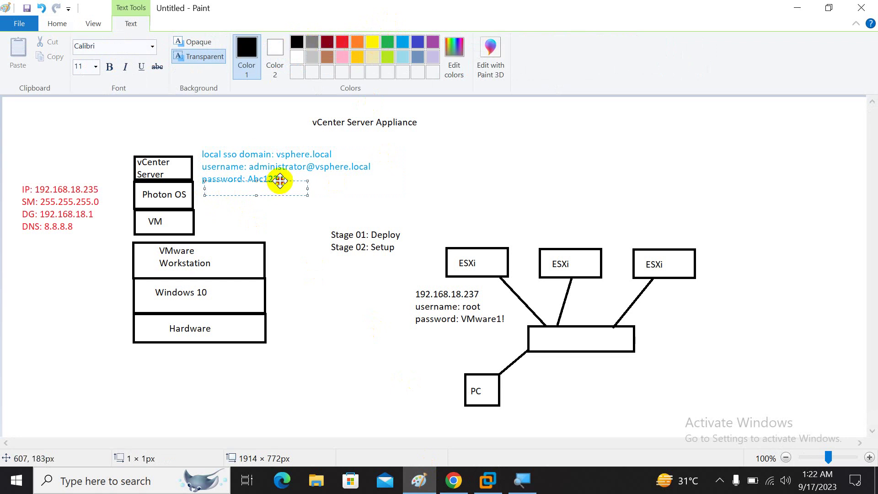
pyautogui.moveTo(279, 181); pyautogui.dragTo(277, 184)
# - Write the root username and password in the note, widened to fit one line
pyautogui.write('u')
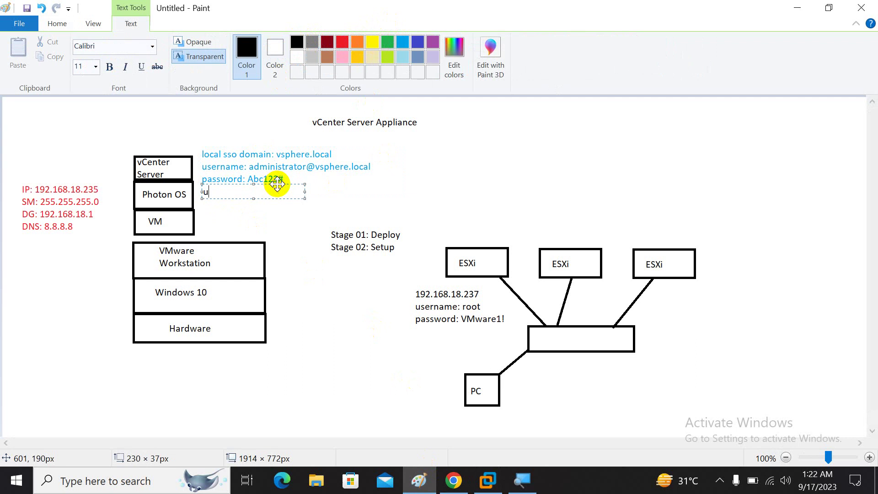
pyautogui.write('sner')
pyautogui.press('BackSpace')
pyautogui.press('BackSpace')
pyautogui.press('BackSpace')
pyautogui.press('BackSpace')
pyautogui.press('Return')
pyautogui.write('username:')
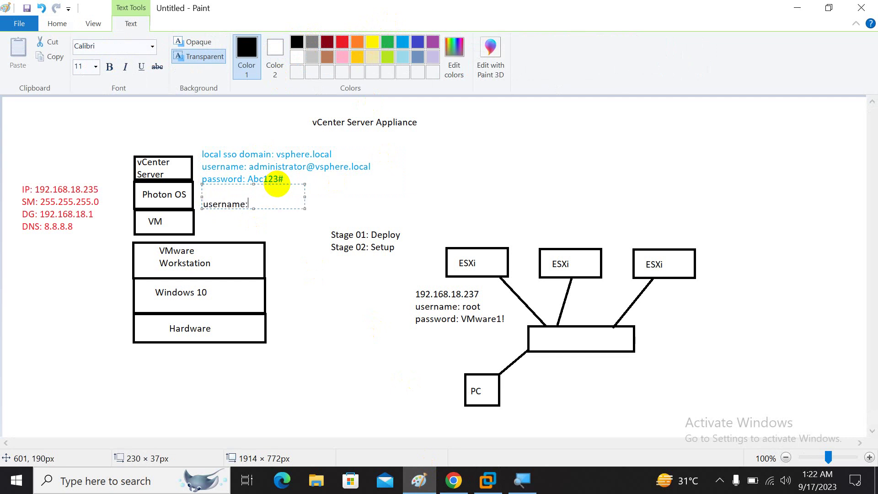
pyautogui.write(' root | password')
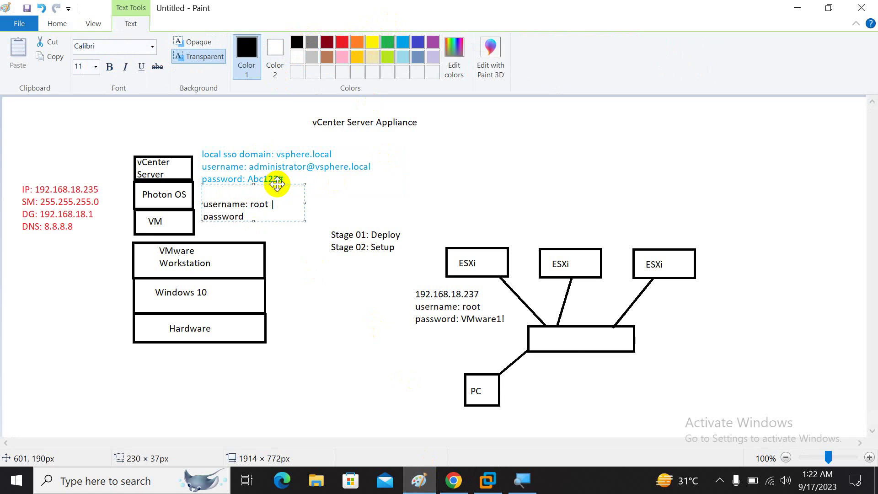
pyautogui.write(': VMware1!')
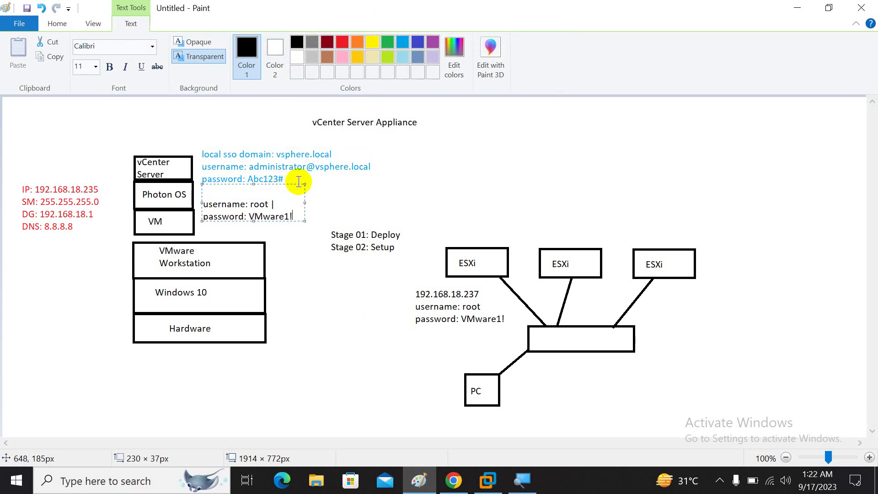
pyautogui.moveTo(303, 183); pyautogui.dragTo(383, 188)
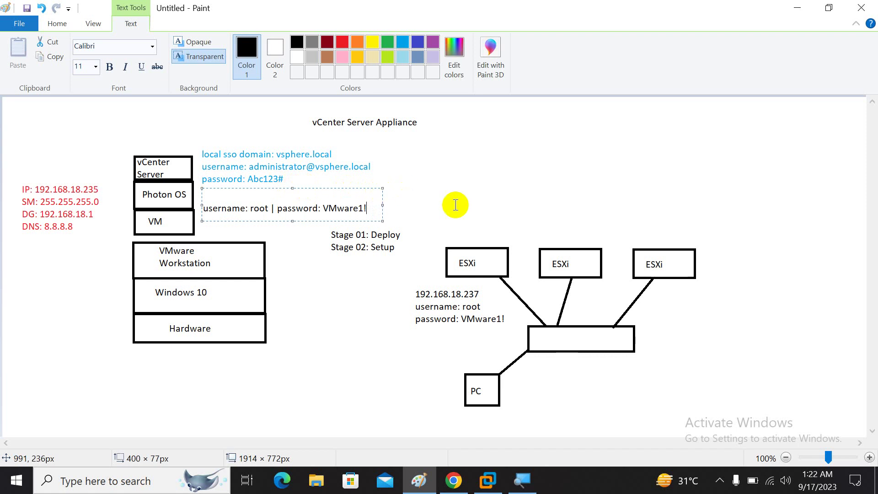
pyautogui.click(439, 204)
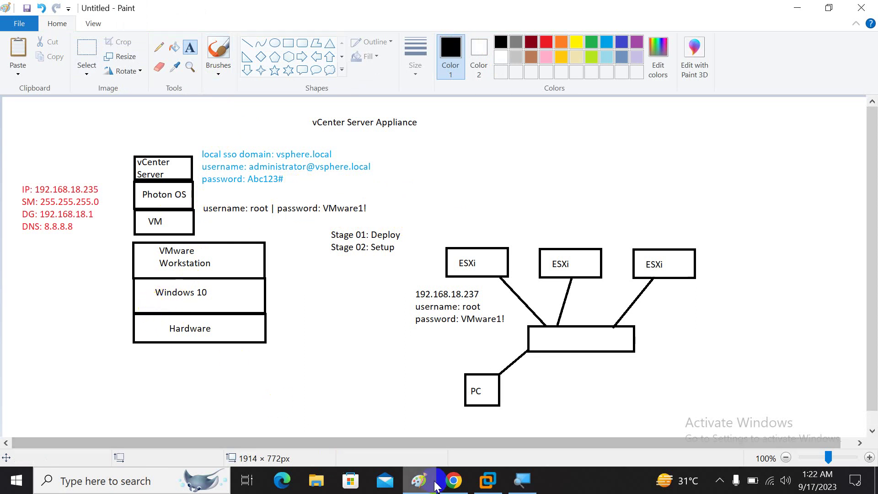
pyautogui.click(487, 480)
# - Enter and confirm the appliance root password on the System Configuration page
pyautogui.click(523, 146)
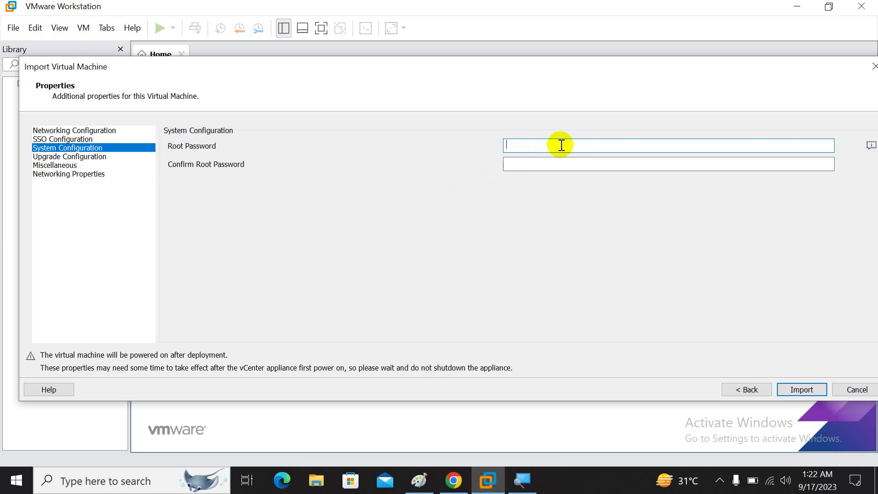
pyautogui.write('VMware1!')
pyautogui.press('Tab')
pyautogui.write('VMware1!')
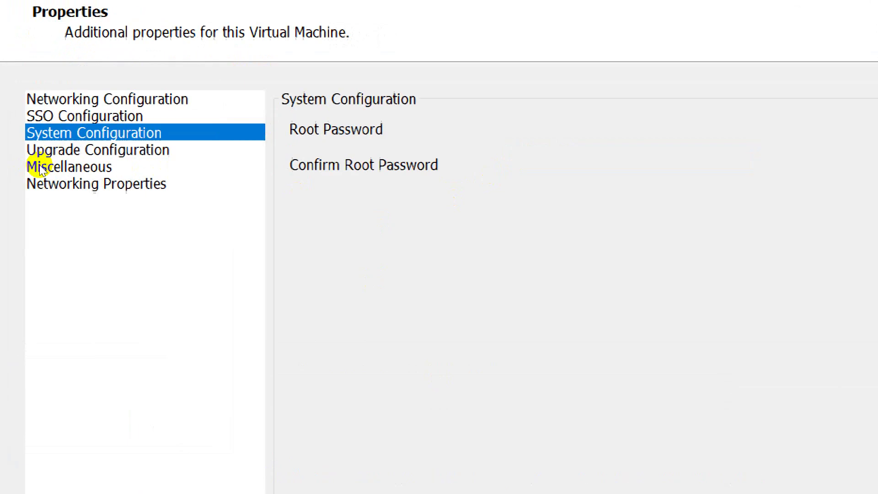
# - Review Upgrade Configuration, Networking Properties and Miscellaneous, then import vCenter80
pyautogui.click(54, 154)
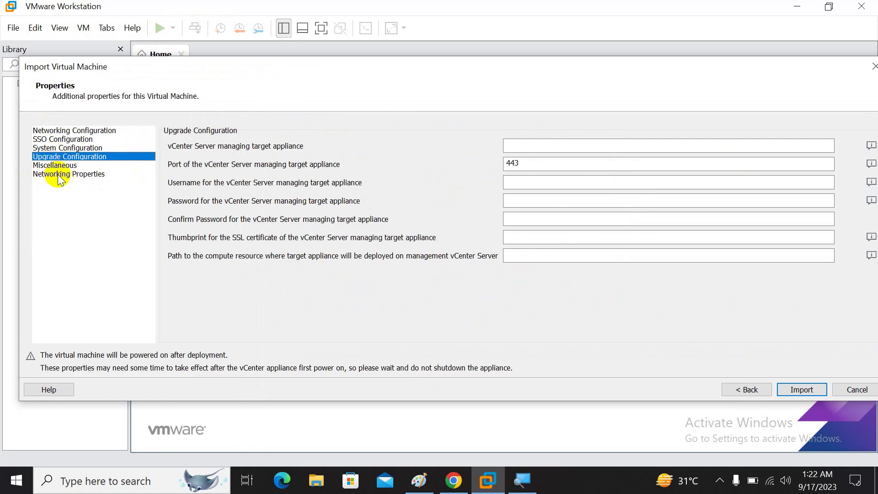
pyautogui.click(82, 182)
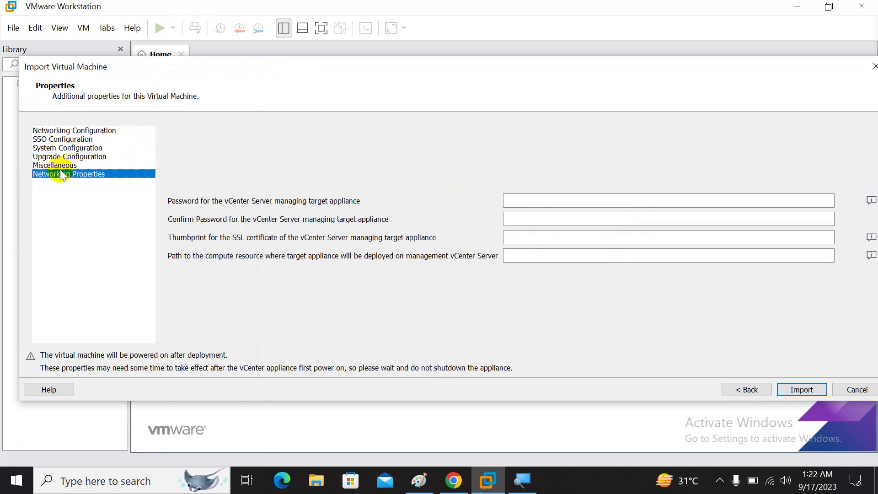
pyautogui.click(65, 165)
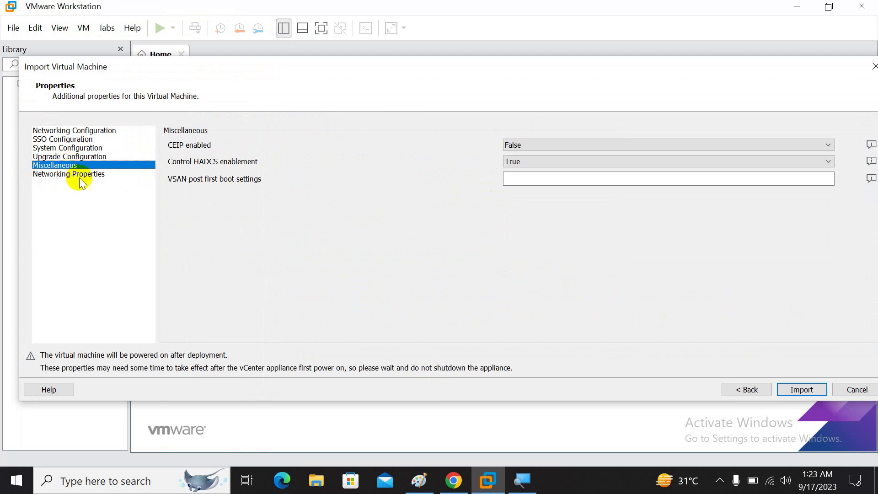
pyautogui.click(782, 388)
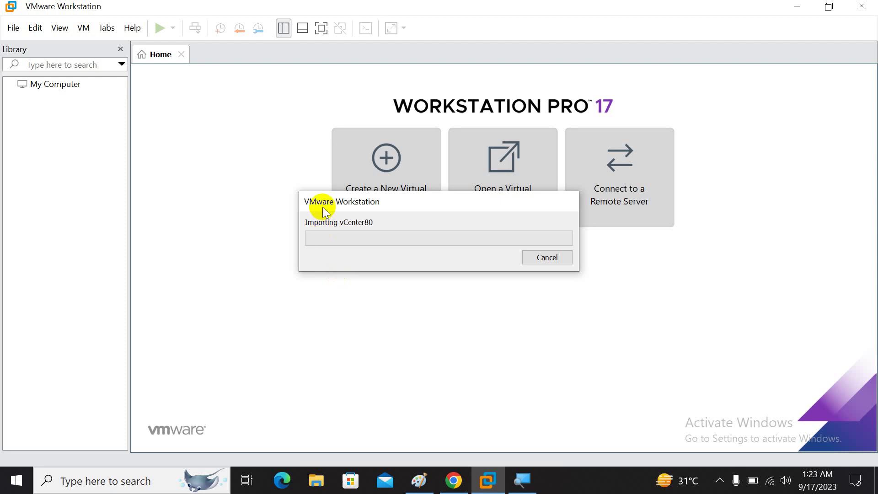
# - Reposition the Importing vCenter80 progress dialog and open the Windows search panel
pyautogui.moveTo(322, 203); pyautogui.dragTo(267, 188)
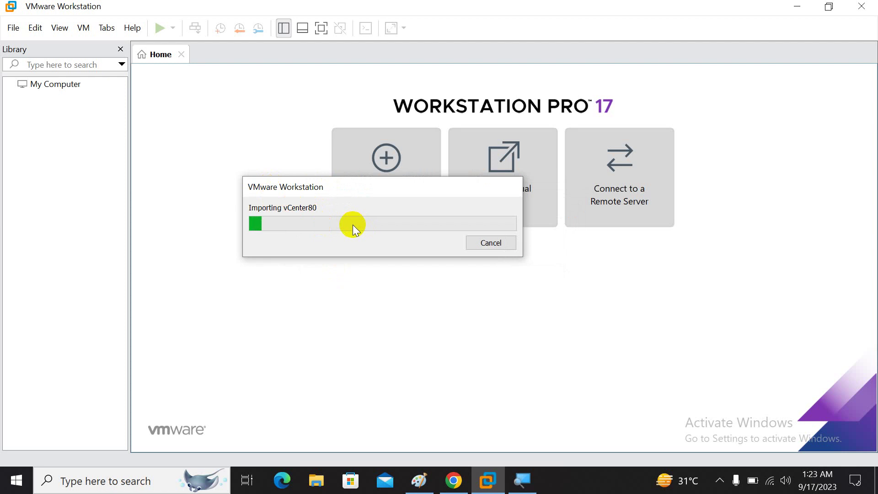
pyautogui.moveTo(364, 191); pyautogui.dragTo(385, 200)
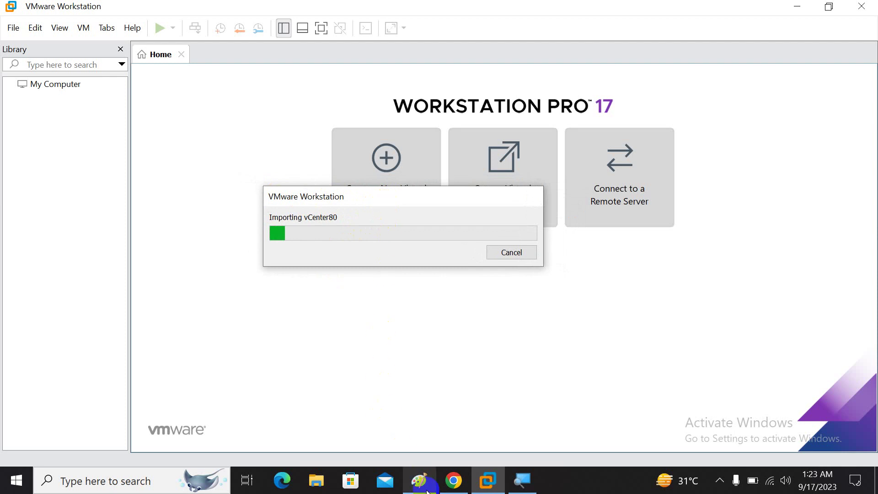
pyautogui.click(137, 481)
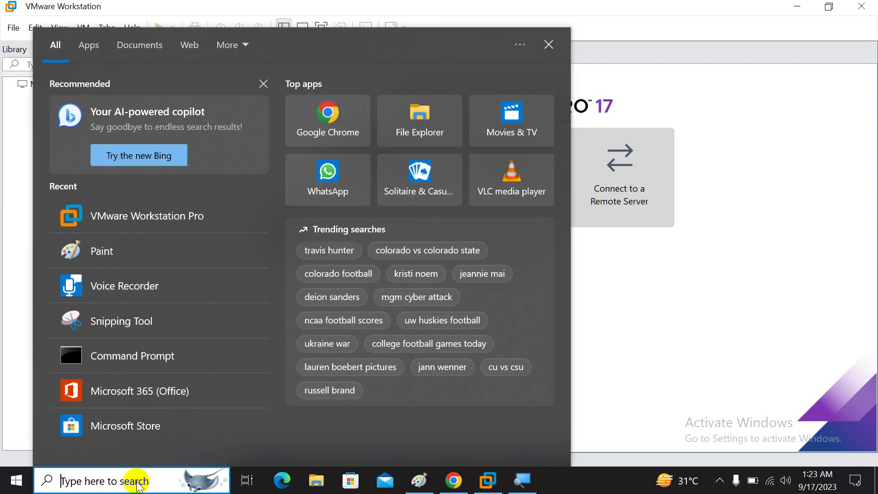
# - Open cmd and run a continuous ping to 192.168.18.235, which reports destination host unreachable
pyautogui.write('cmd')
pyautogui.press('Return')
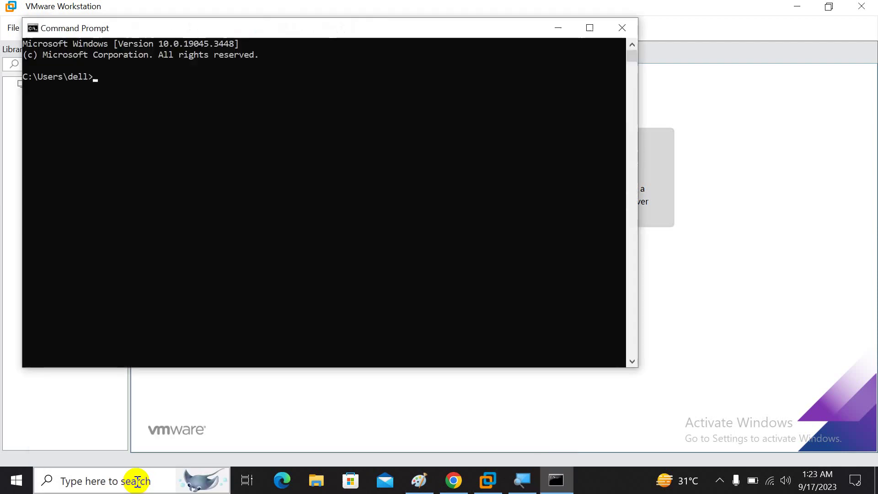
pyautogui.write('ping 192.168.')
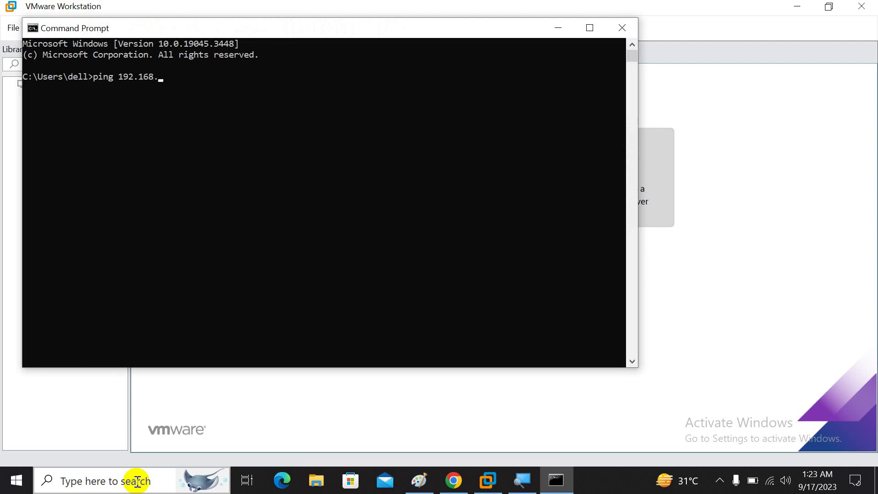
pyautogui.write('18.235 -t')
pyautogui.press('Return')
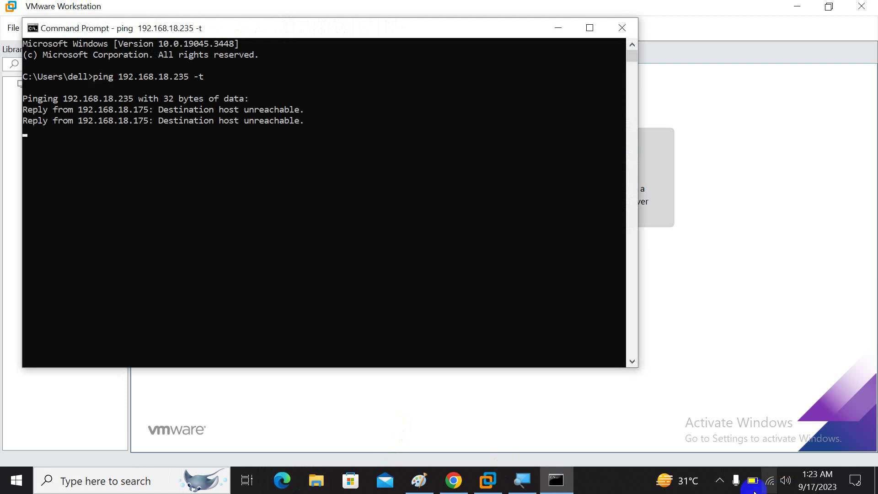
pyautogui.click(720, 480)
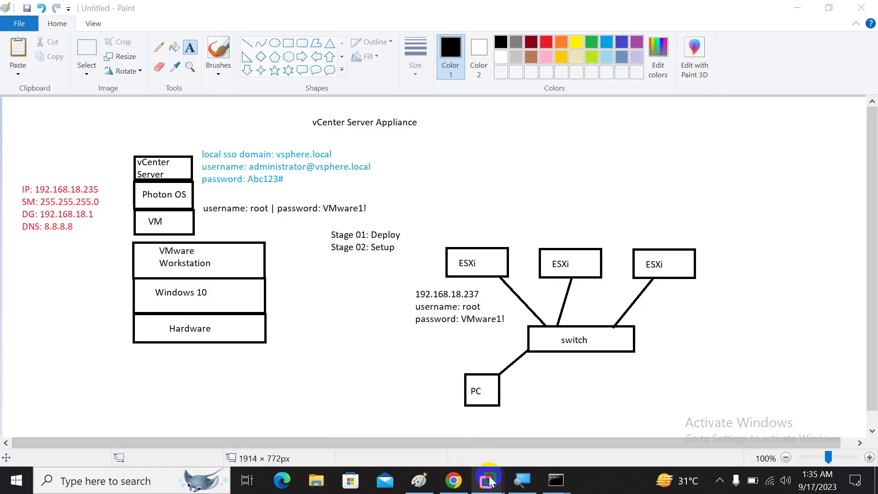
# - View the booted vCenter80 console and confirm 192.168.18.235 now answers the ping
pyautogui.moveTo(488, 480)
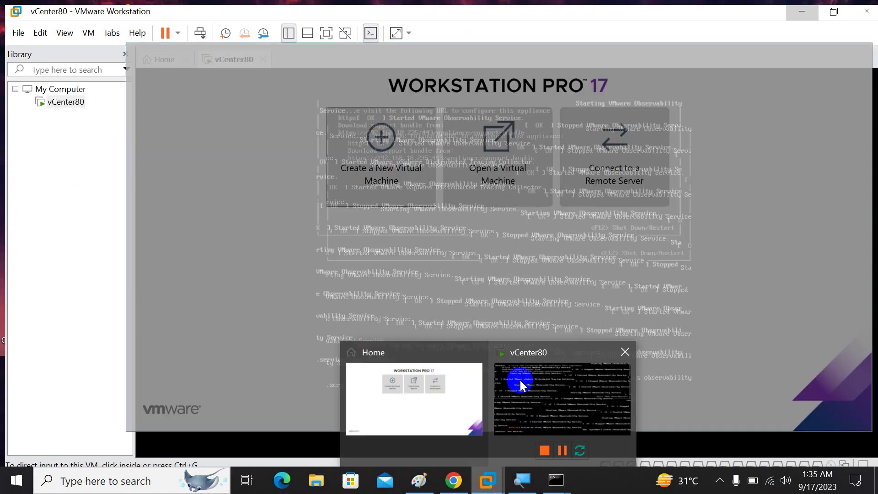
pyautogui.click(517, 381)
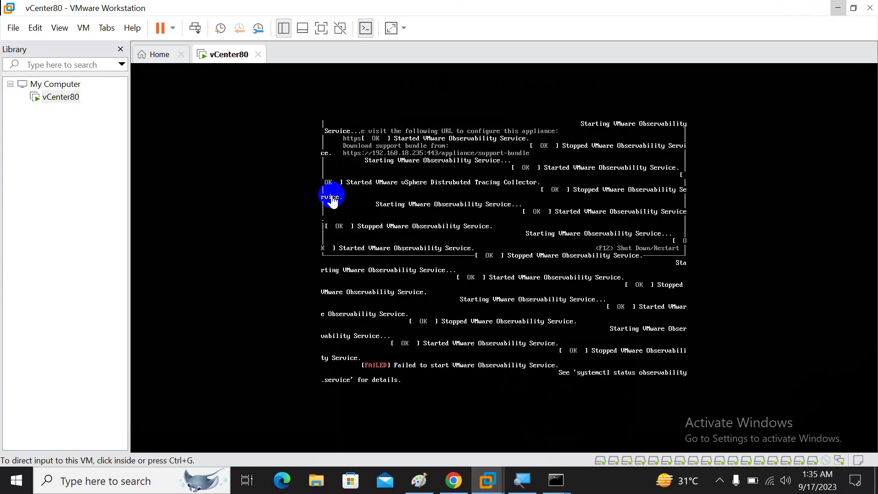
pyautogui.moveTo(556, 474)
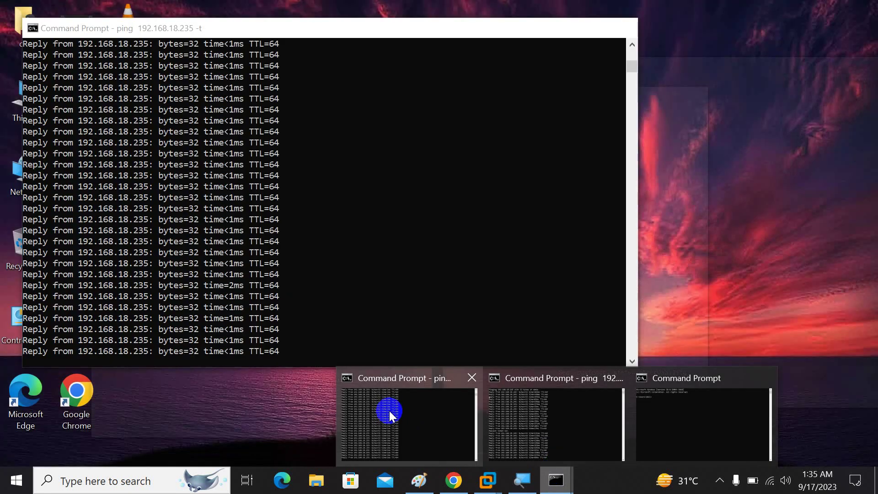
pyautogui.click(389, 411)
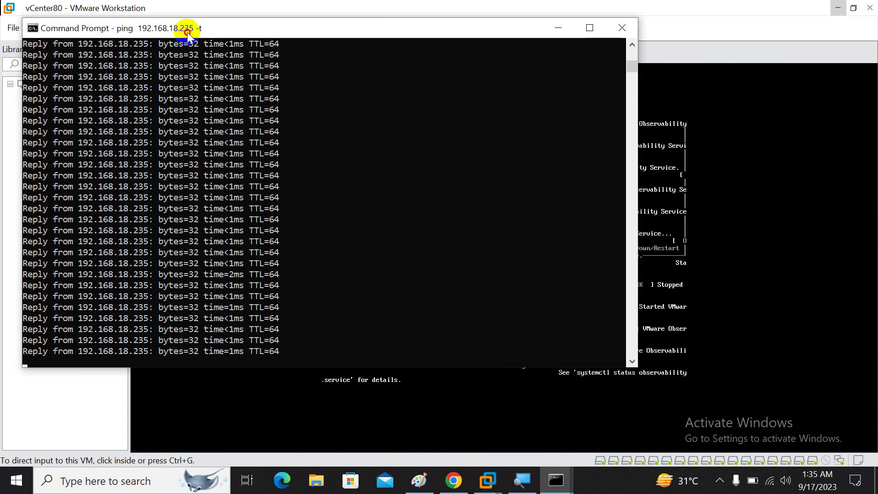
pyautogui.moveTo(187, 34); pyautogui.dragTo(210, 40)
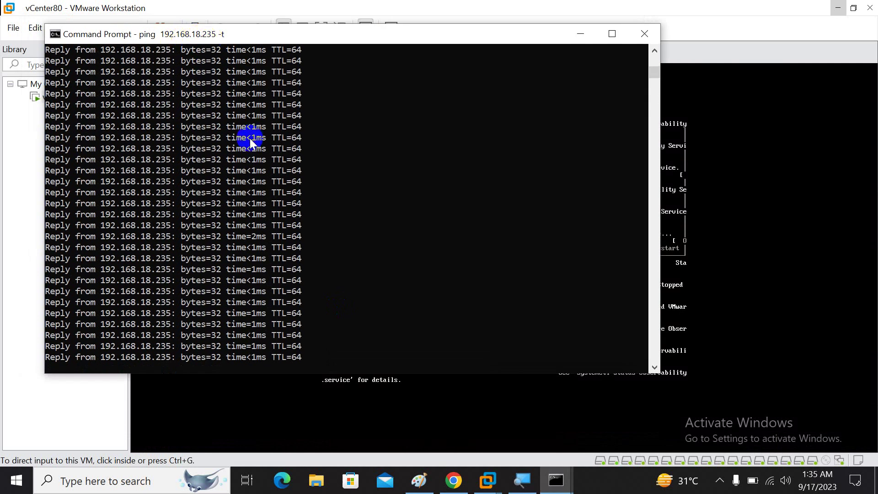
pyautogui.click(454, 480)
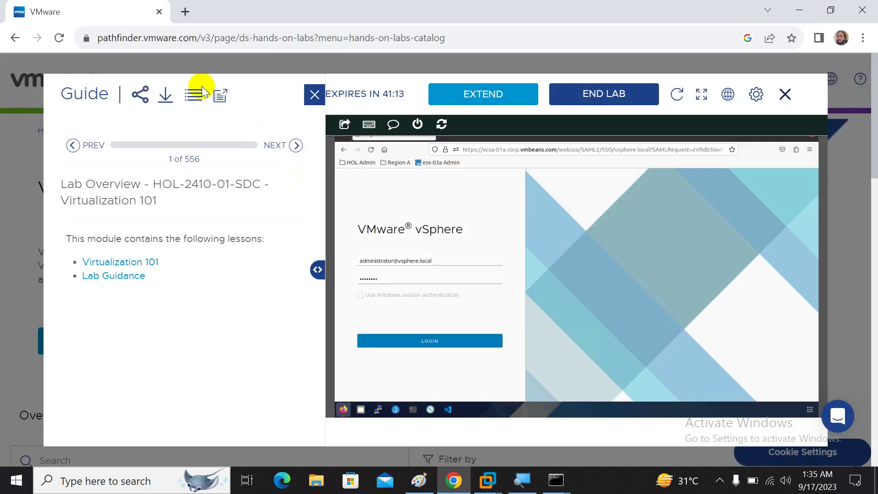
pyautogui.click(185, 12)
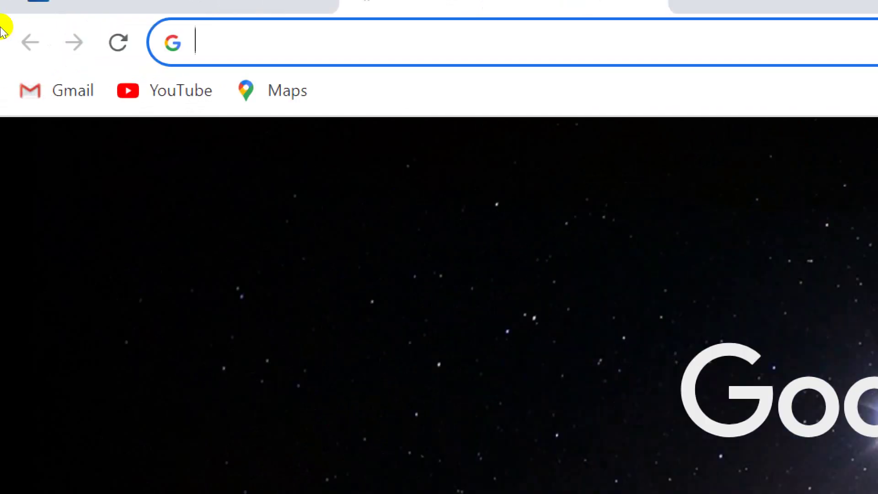
pyautogui.write('https://')
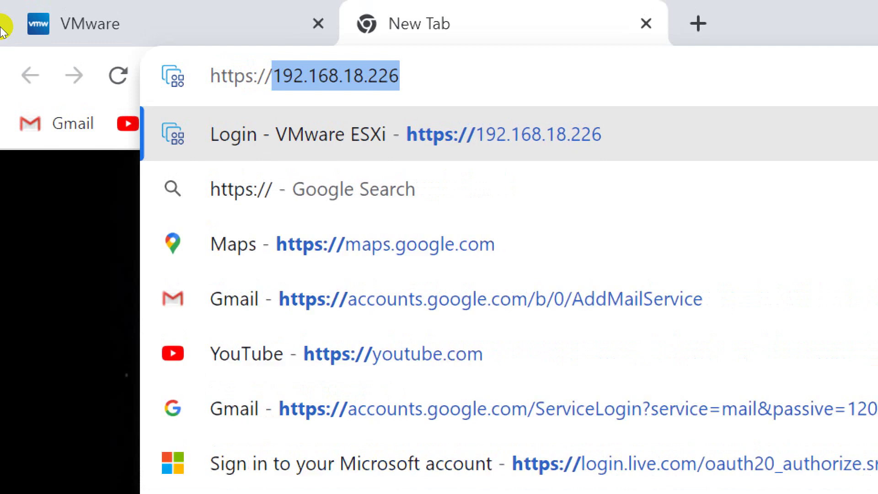
pyautogui.write('192.168.')
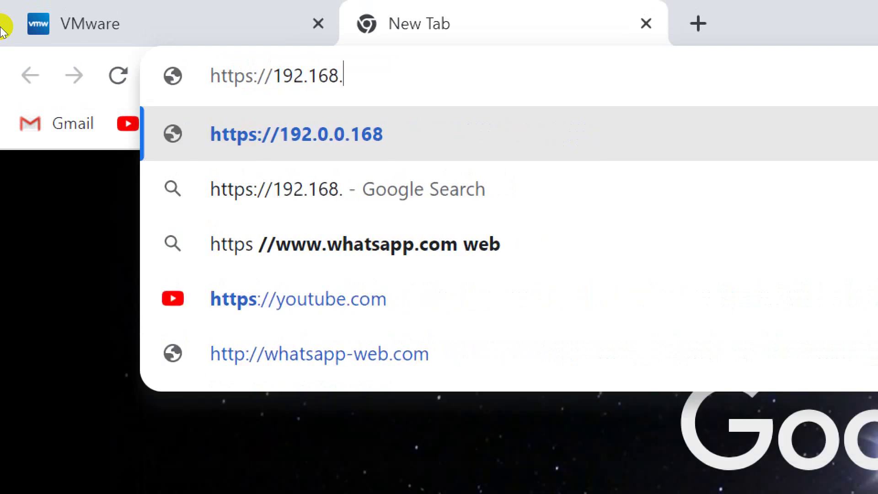
pyautogui.write('18.235')
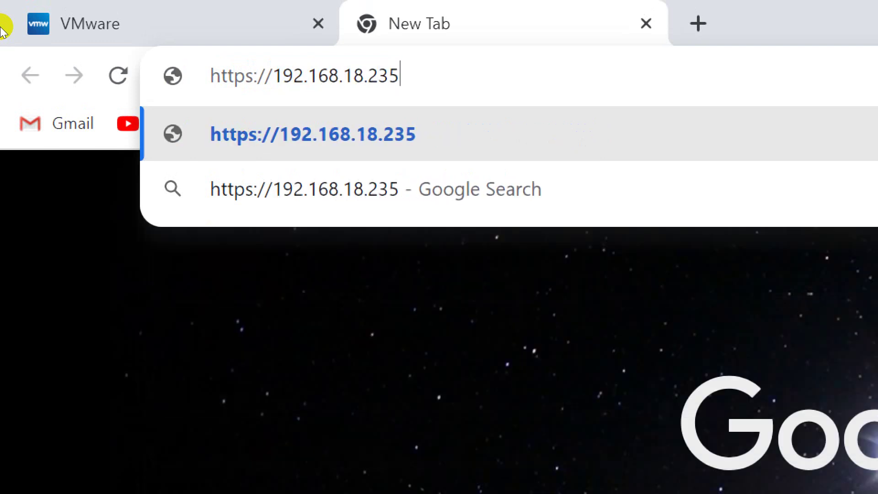
pyautogui.write(':')
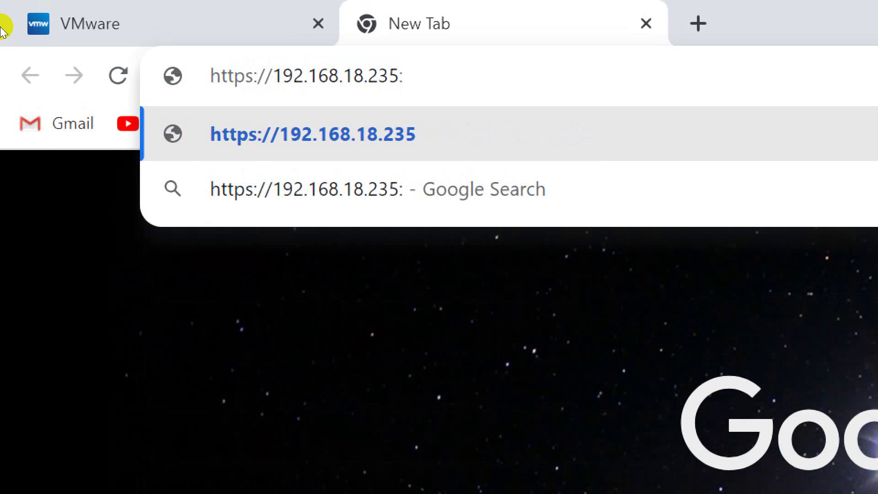
pyautogui.write('5480')
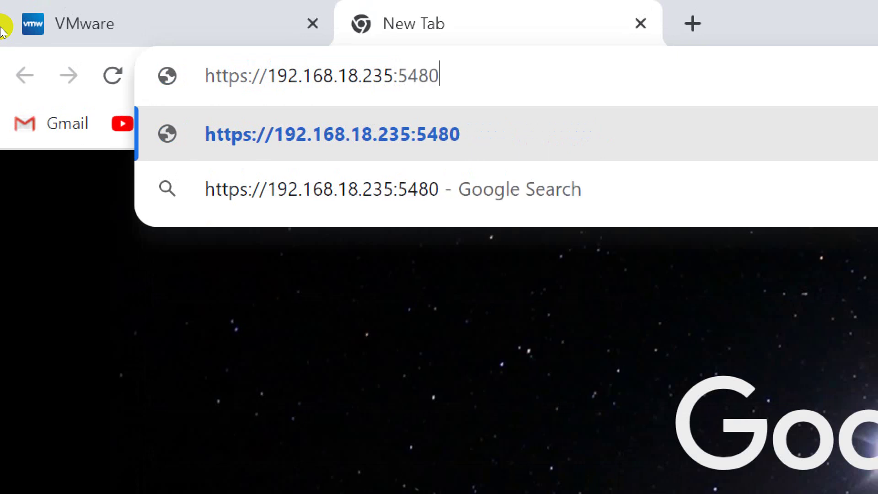
pyautogui.press('Return')
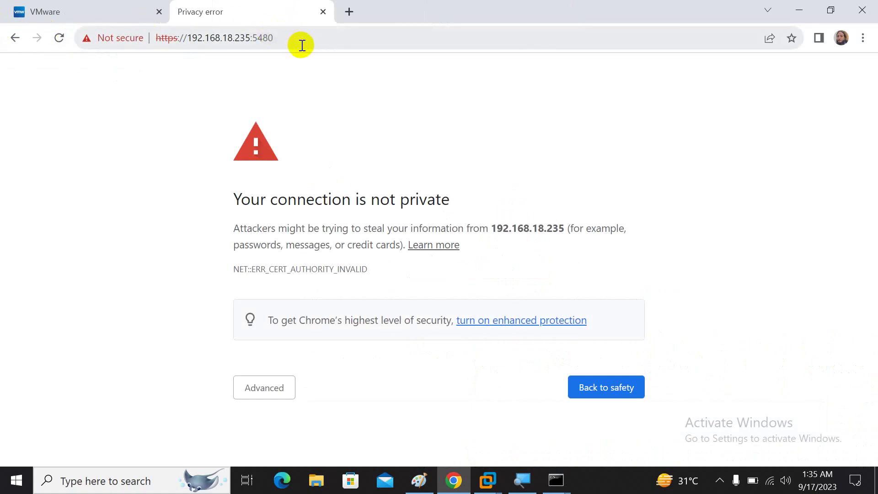
pyautogui.click(419, 479)
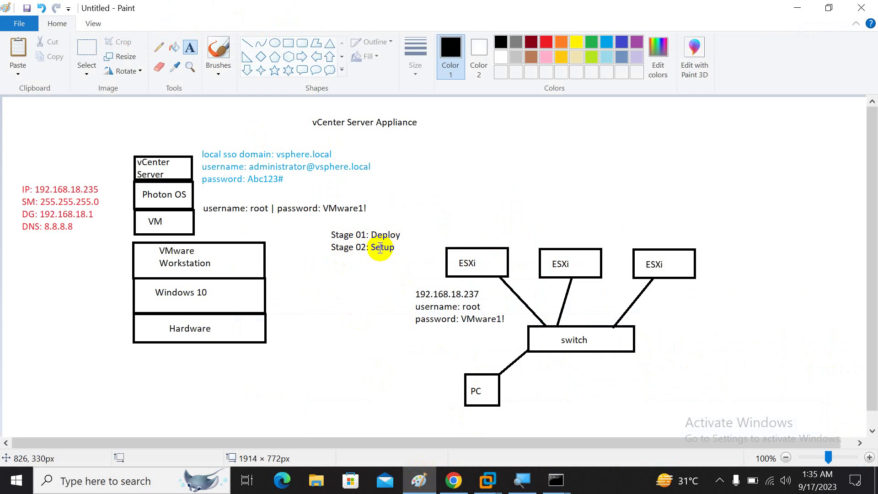
pyautogui.click(797, 8)
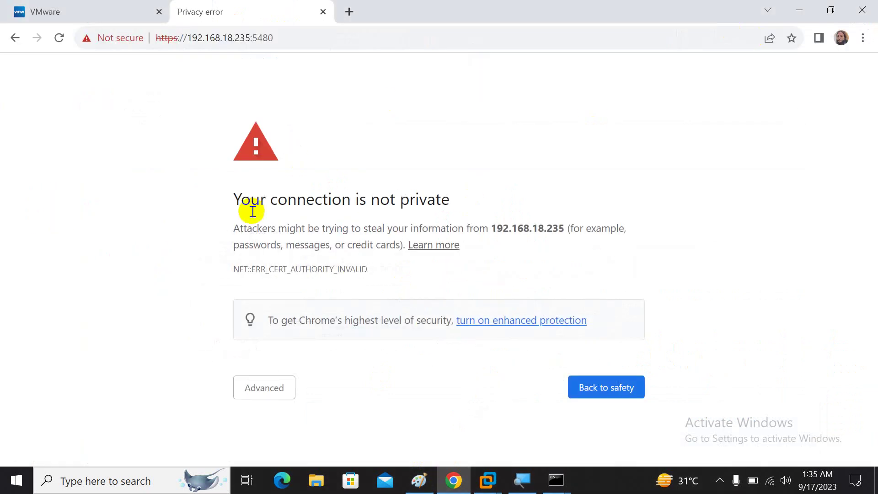
pyautogui.click(253, 394)
pyautogui.scroll(-2, 289, 420)
pyautogui.click(307, 442)
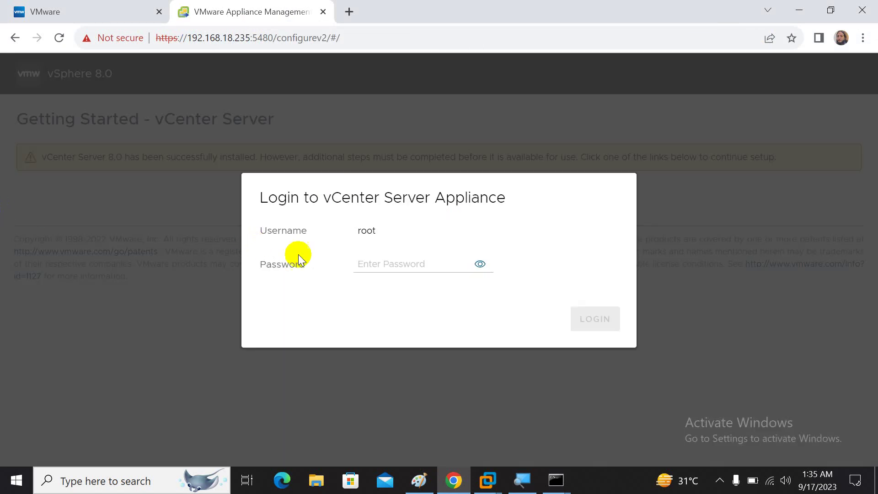
# - Log in to VAMI with the root password, starting the Stage 1 RPM installation
pyautogui.click(366, 264)
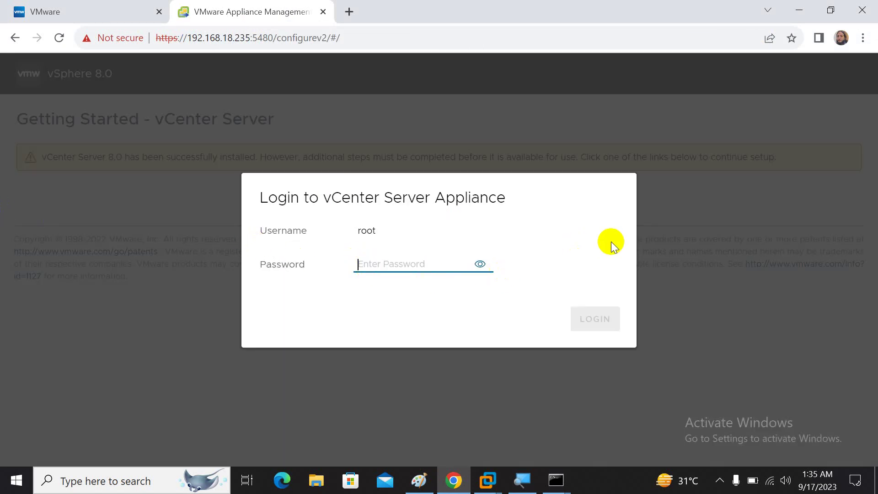
pyautogui.write('V•••••')
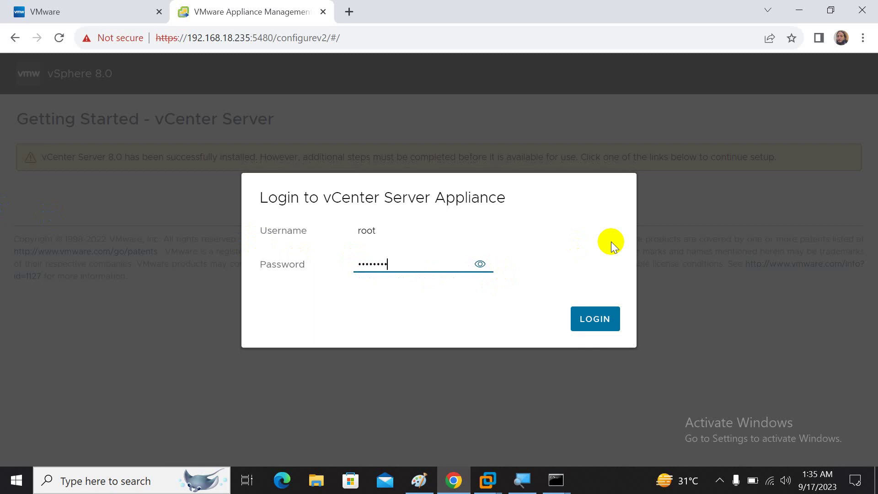
pyautogui.click(596, 310)
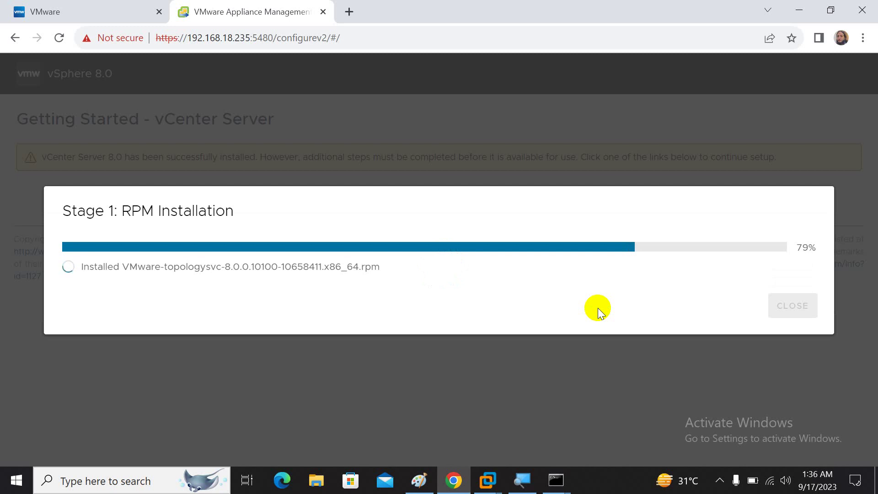
pyautogui.click(419, 480)
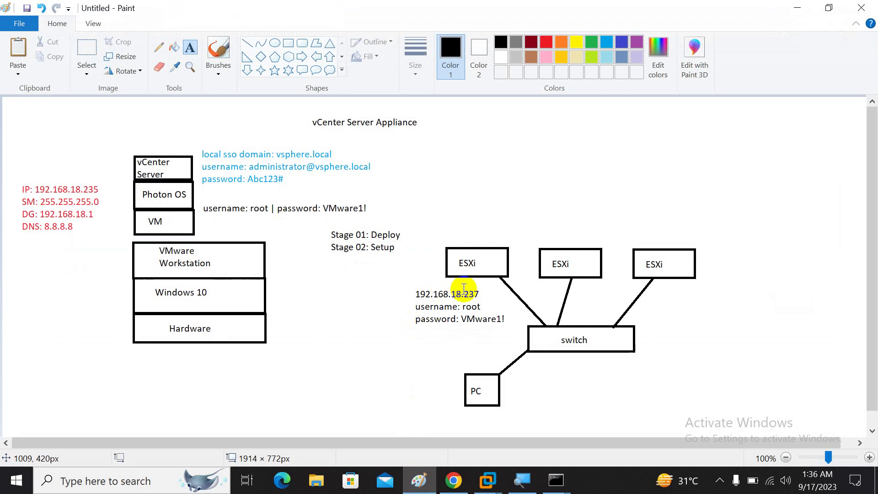
# - Type a Paint text note listing three ESXi hosts: 192.168.18.245, 192.168.18.246 and 192.168.18.247
pyautogui.click(647, 139)
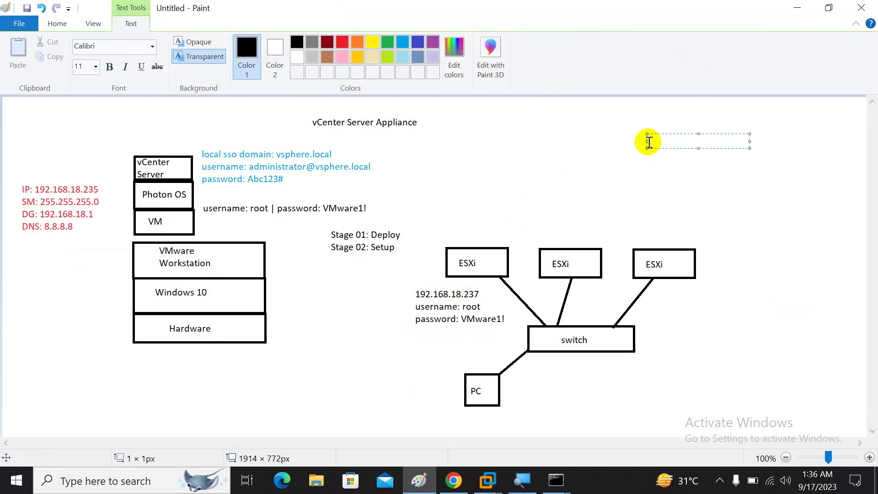
pyautogui.write('Ribas ESXi: 192.168.18.')
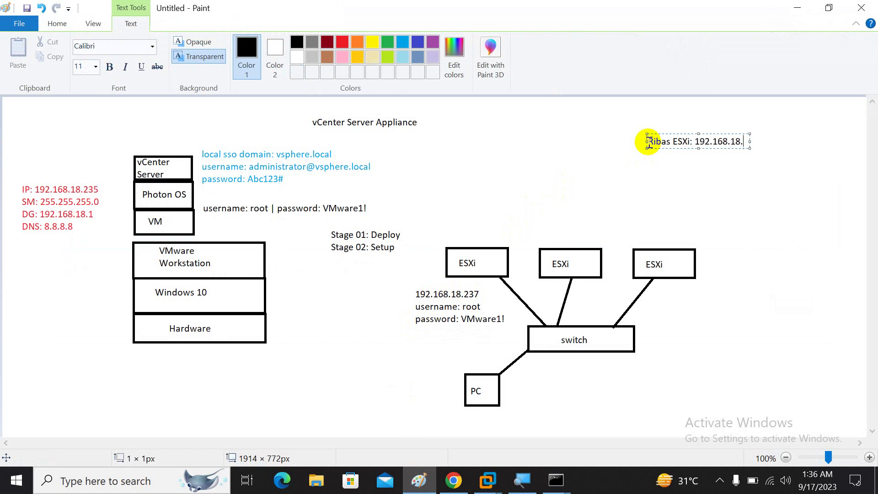
pyautogui.write('245')
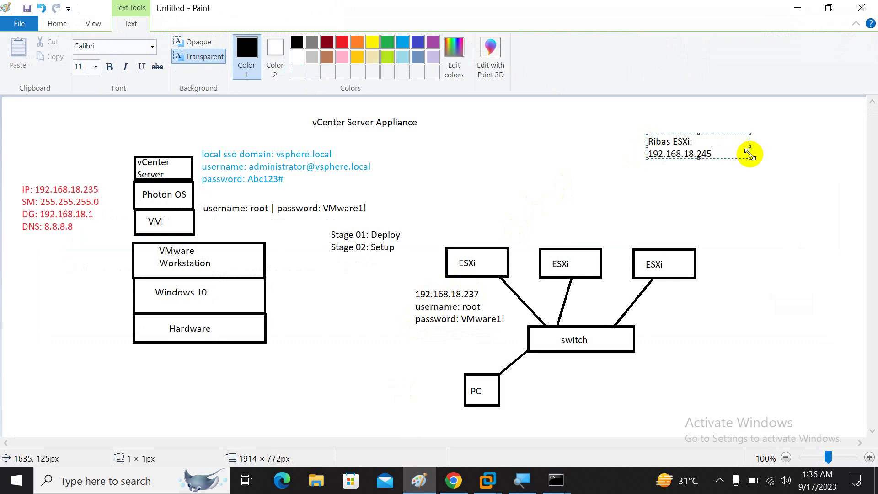
pyautogui.moveTo(748, 153); pyautogui.dragTo(827, 192)
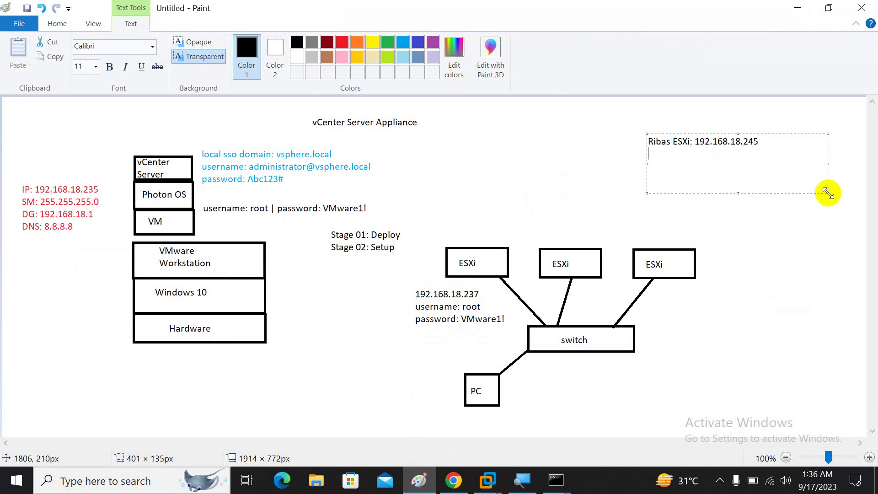
pyautogui.write('Sohail ESXi: 192.168.18.')
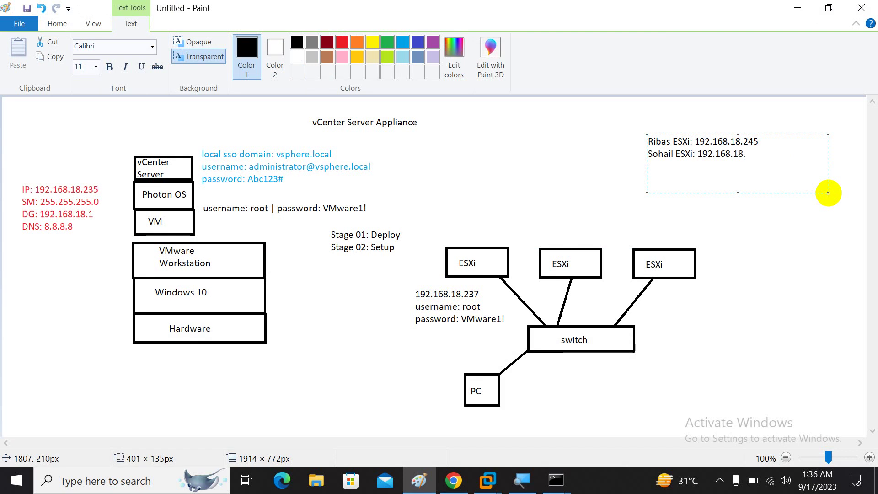
pyautogui.write('246')
pyautogui.press('Return')
pyautogui.write('Zubair ESXi')
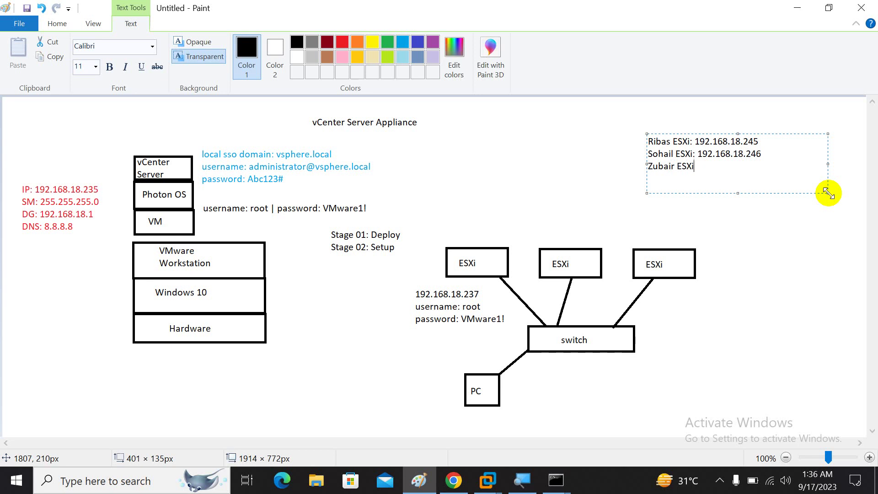
pyautogui.write(': 192.168.18.247')
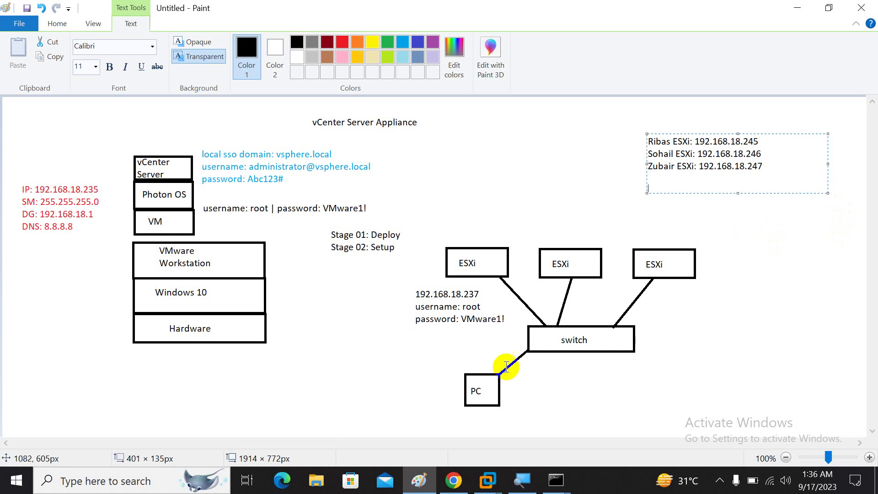
pyautogui.click(453, 480)
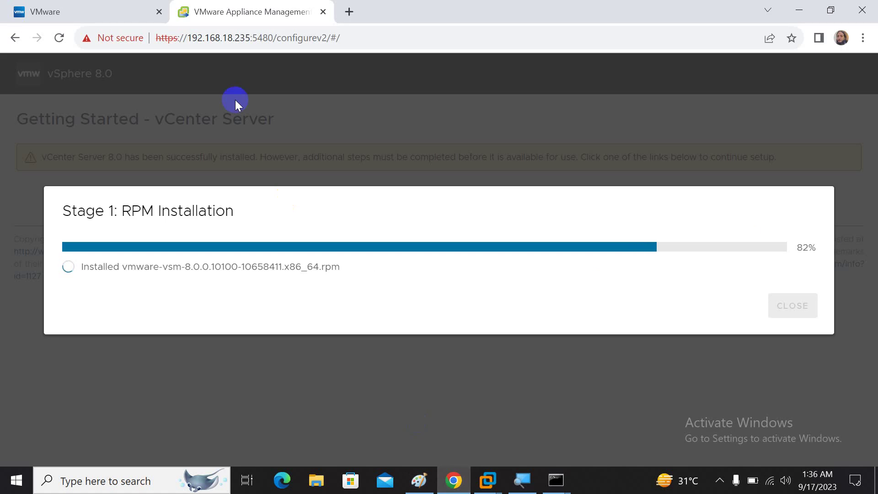
# - Open a new Chrome tab loading the host 192.168.18.245
pyautogui.click(347, 11)
pyautogui.write('192.168.18.245')
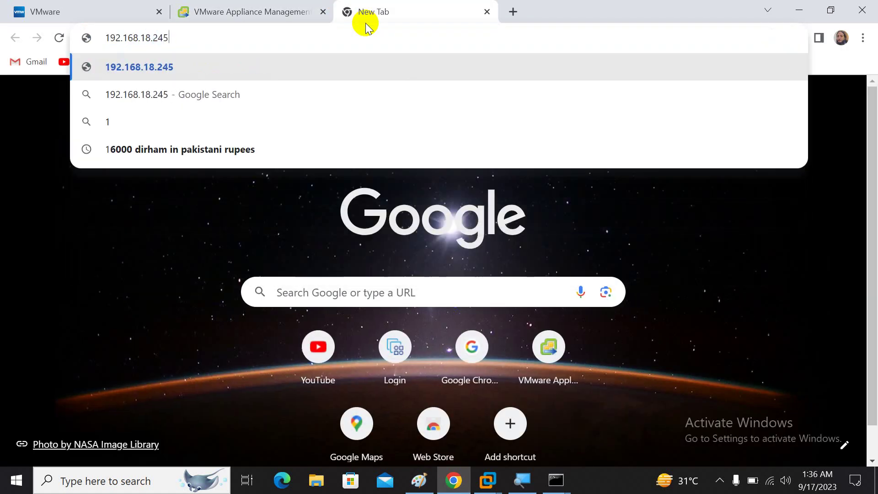
pyautogui.press('Return')
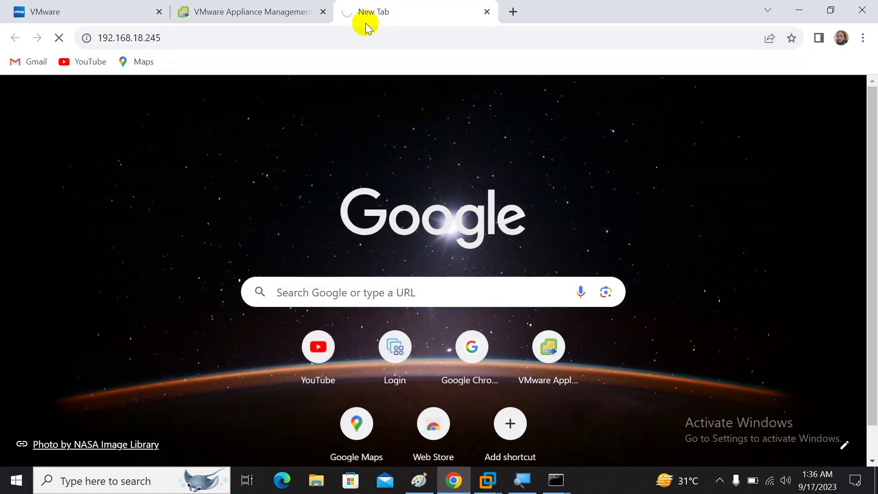
pyautogui.click(364, 45)
pyautogui.click(364, 46)
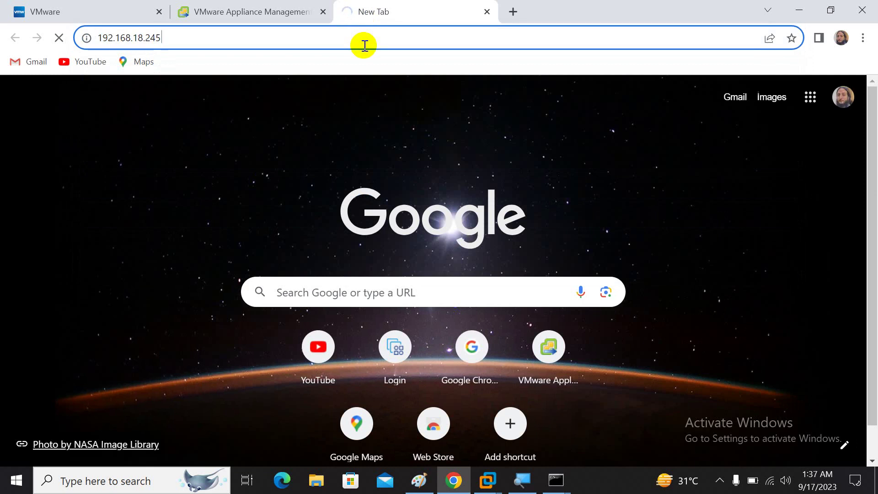
# - Load host 192.168.18.246 in another tab and begin a third tab's address
pyautogui.click(512, 20)
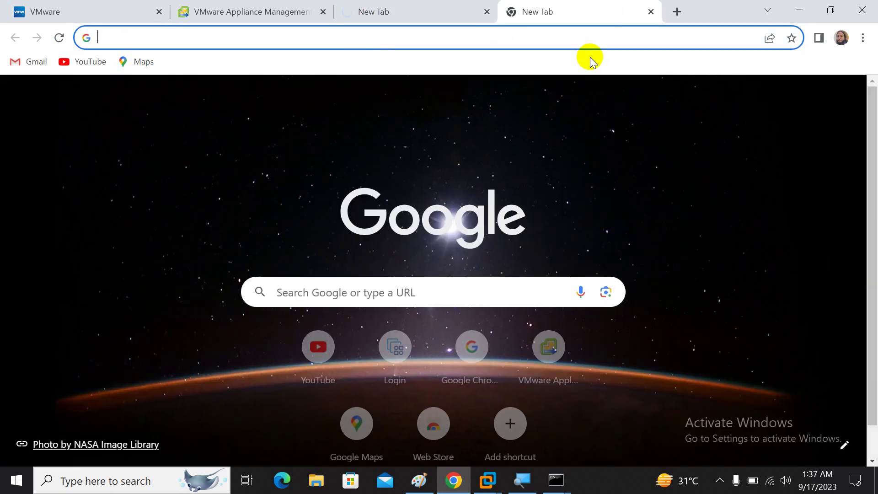
pyautogui.write('192.168.18.246')
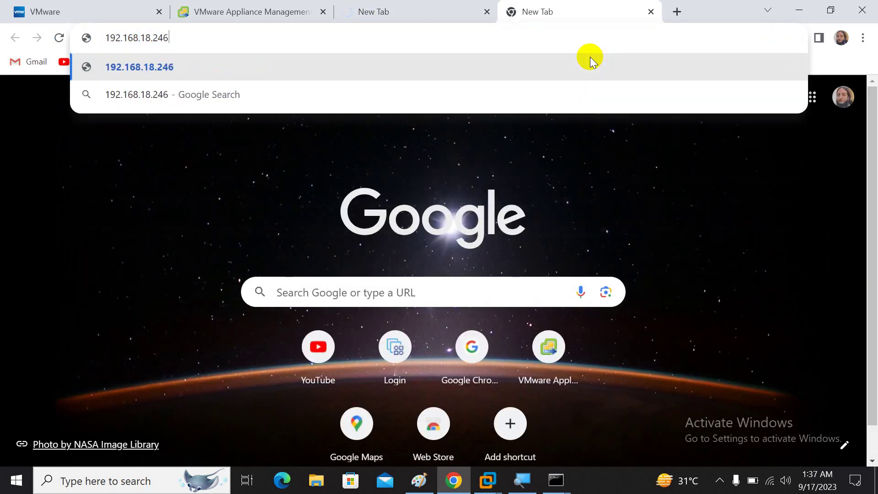
pyautogui.press('Return')
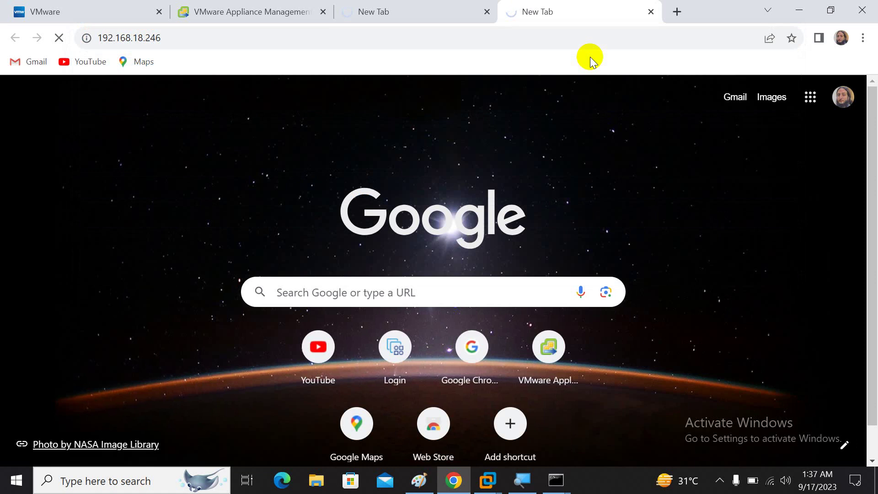
pyautogui.click(596, 41)
pyautogui.click(597, 41)
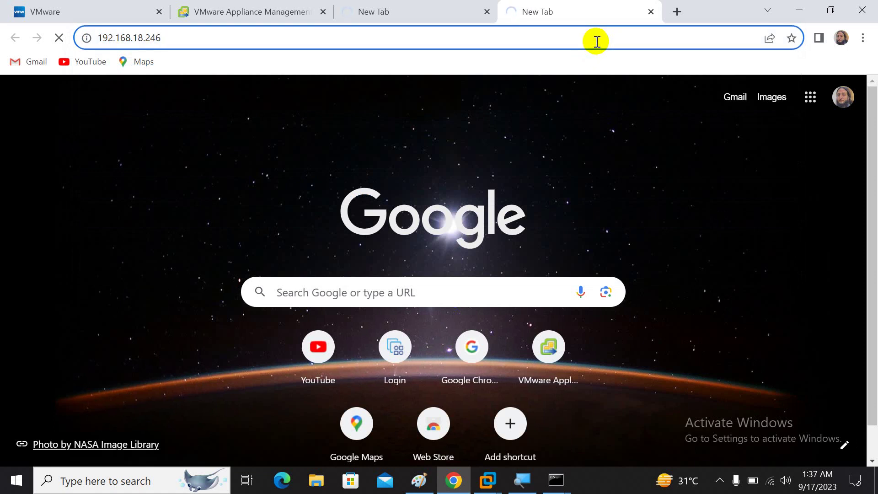
pyautogui.click(677, 18)
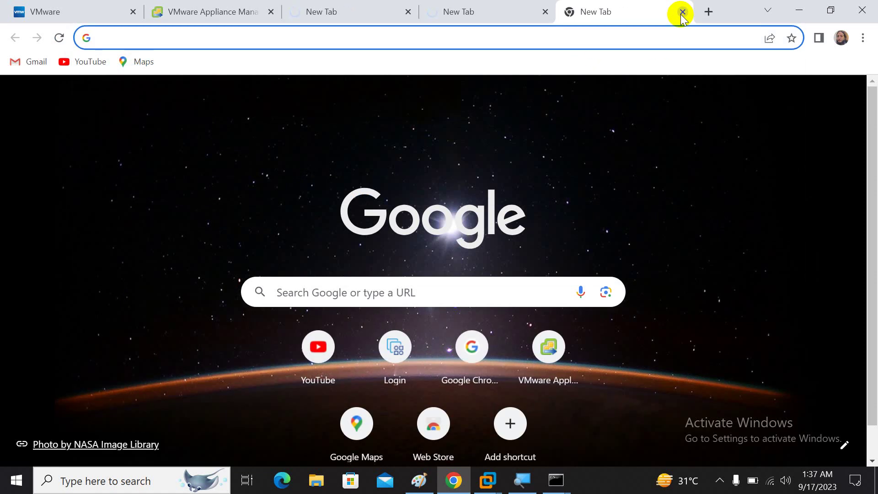
pyautogui.write('192.168.18.226')
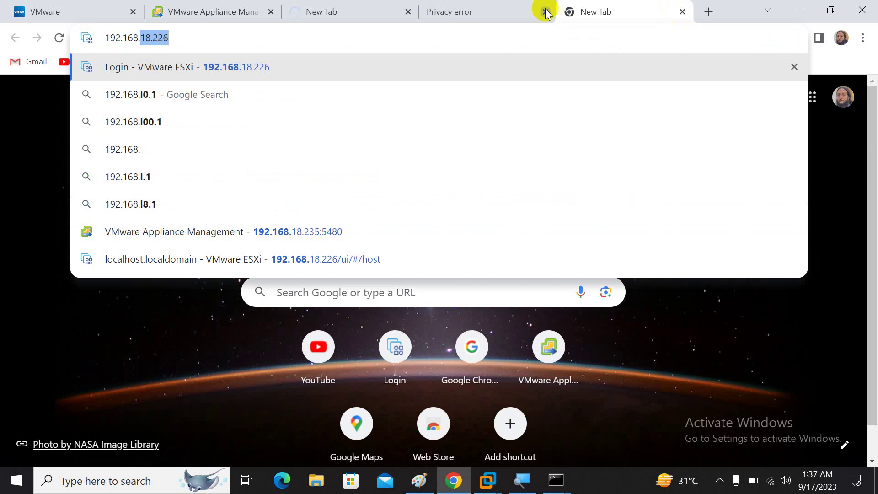
# - Proceed past the certificate privacy warning to the 192.168.18.246 host page
pyautogui.click(486, 6)
pyautogui.click(265, 388)
pyautogui.scroll(-2, 273, 383)
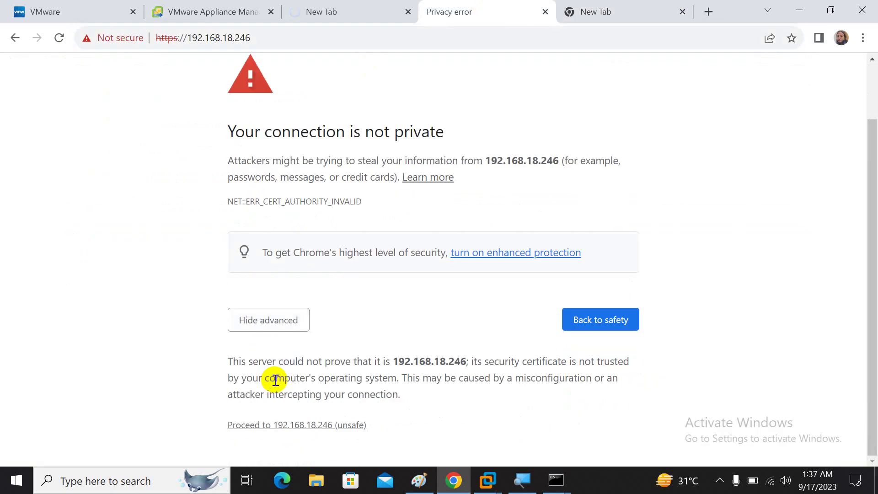
pyautogui.click(305, 425)
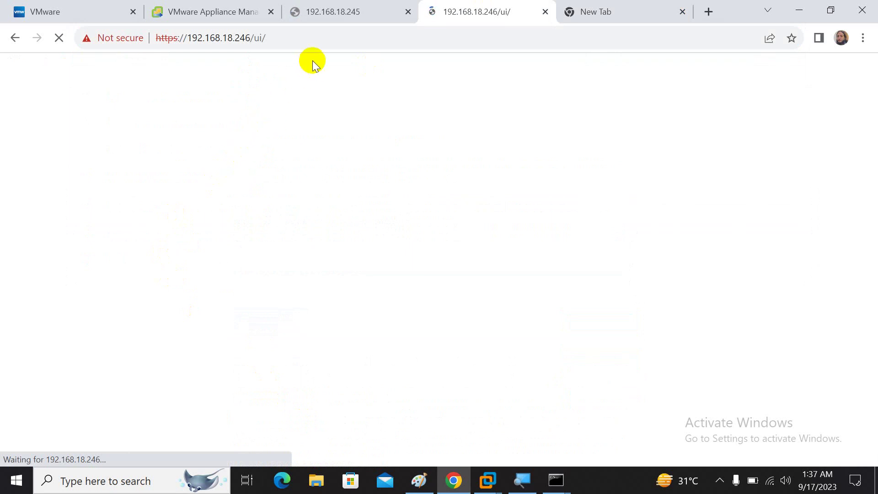
pyautogui.click(301, 44)
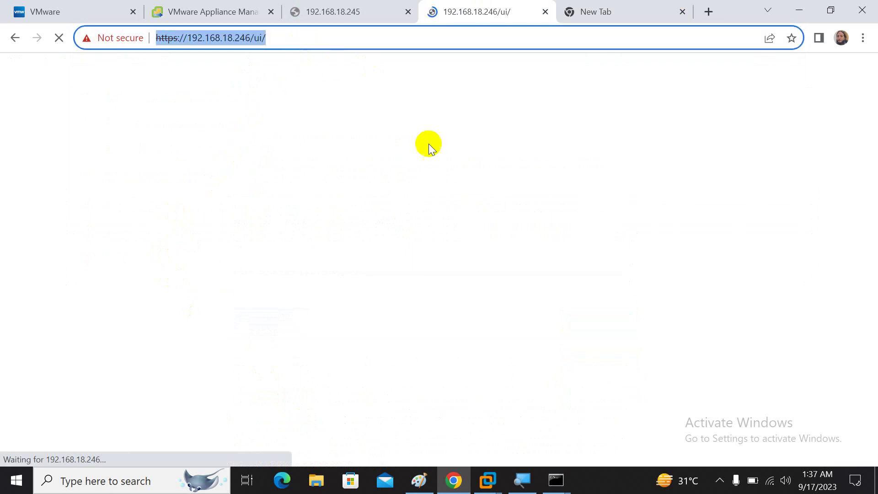
# - Correct the third tab's address to 192.168.18.247 and load it
pyautogui.click(583, 9)
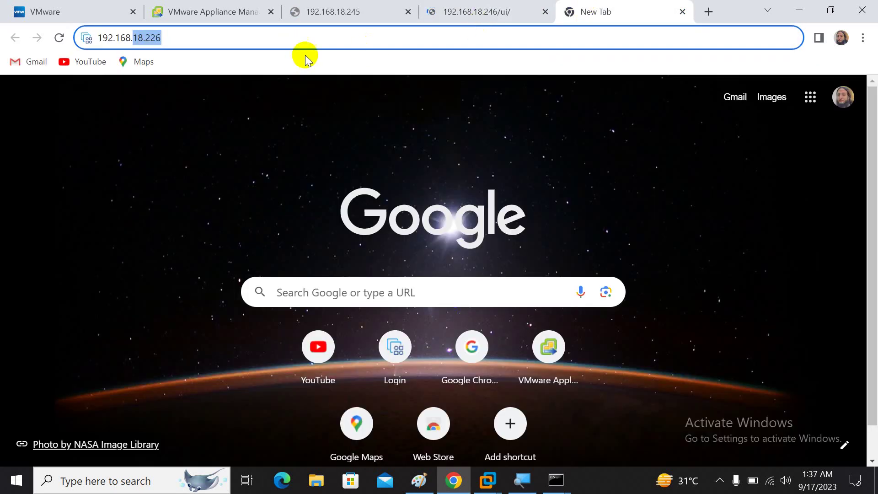
pyautogui.click(316, 43)
pyautogui.press('BackSpace')
pyautogui.press('BackSpace')
pyautogui.press('BackSpace')
pyautogui.write('247')
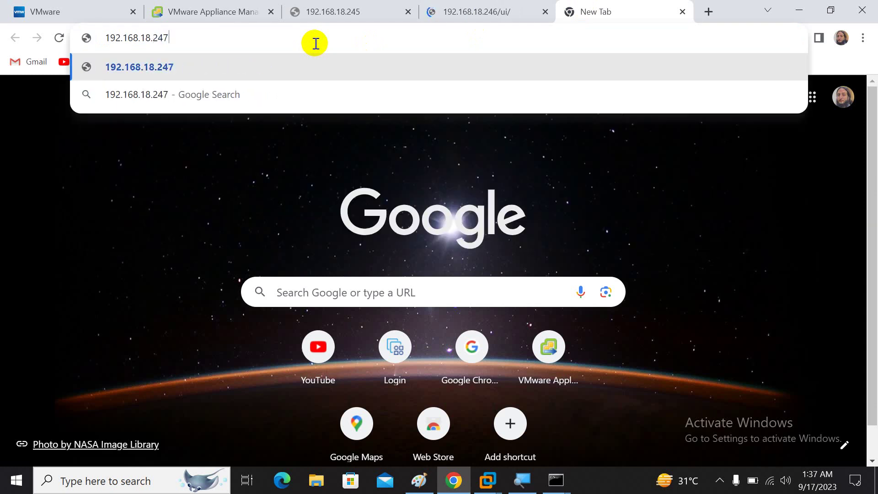
pyautogui.press('Return')
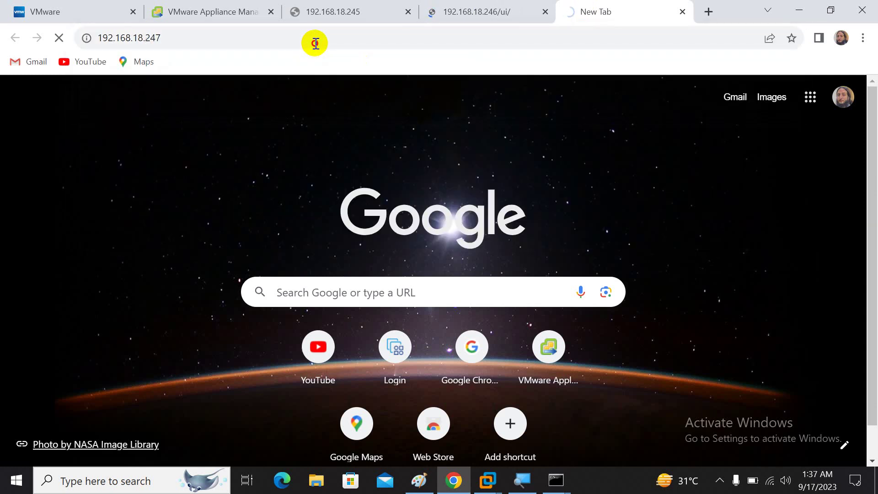
pyautogui.click(315, 43)
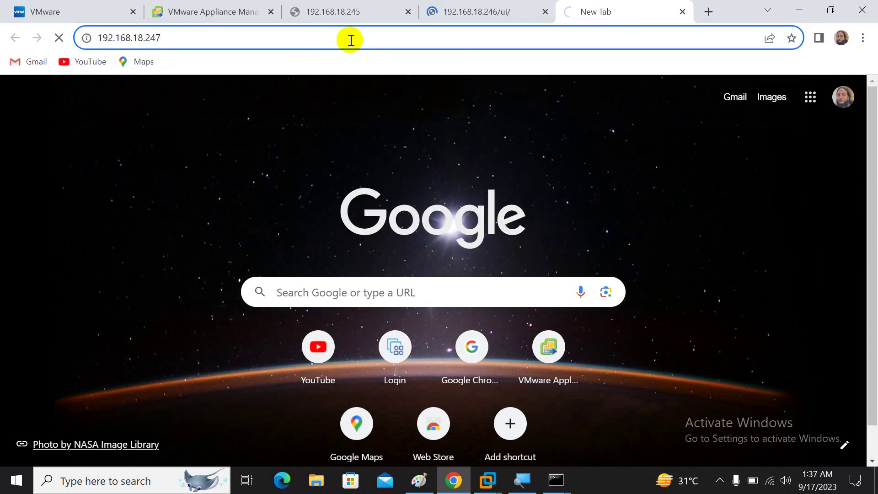
# - Check the 192.168.18.245 tab, which refuses to connect, then return to 192.168.18.246
pyautogui.click(476, 5)
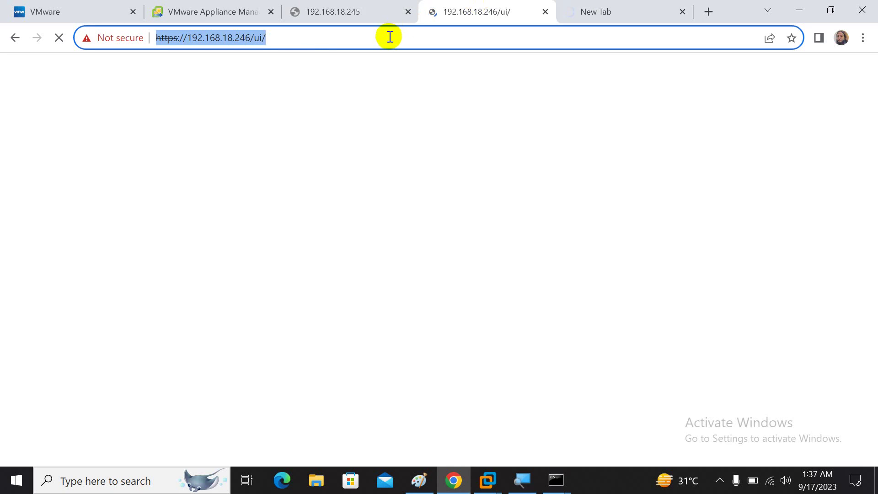
pyautogui.click(363, 12)
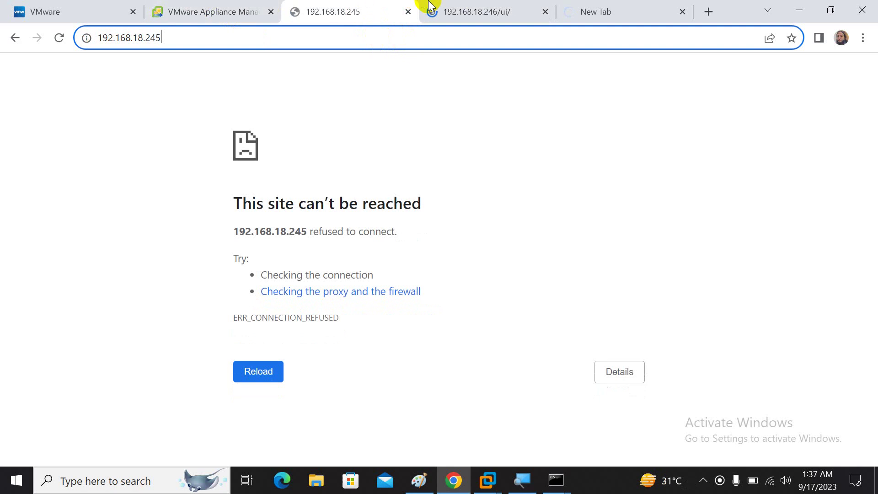
pyautogui.click(443, 6)
pyautogui.click(365, 44)
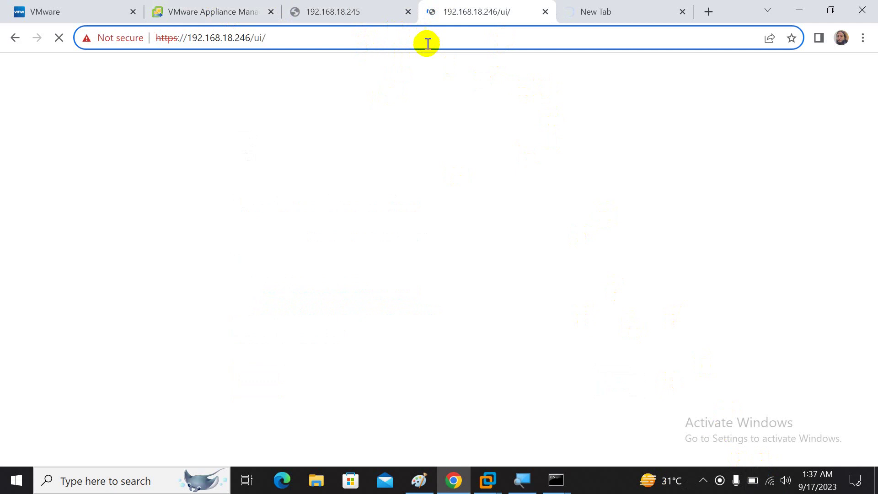
# - Check the ESXi host tabs and watch the appliance tab until vCenter Server 8.0 installs
pyautogui.click(247, 11)
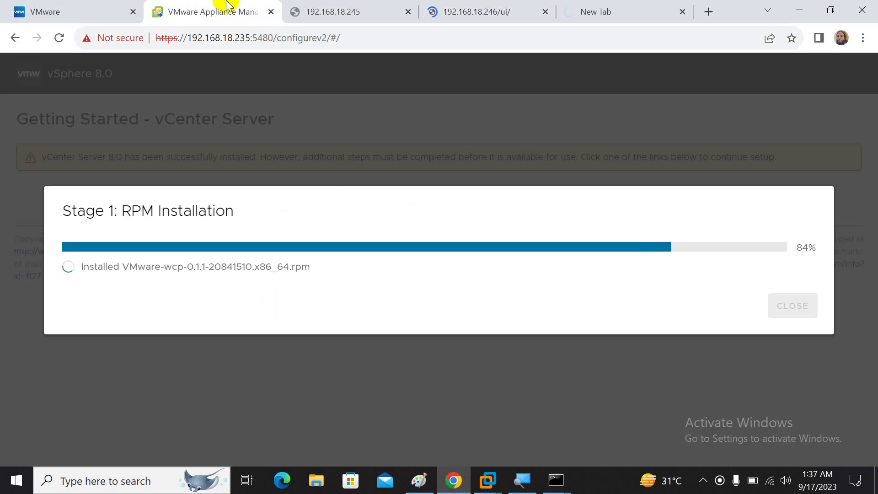
pyautogui.click(471, 6)
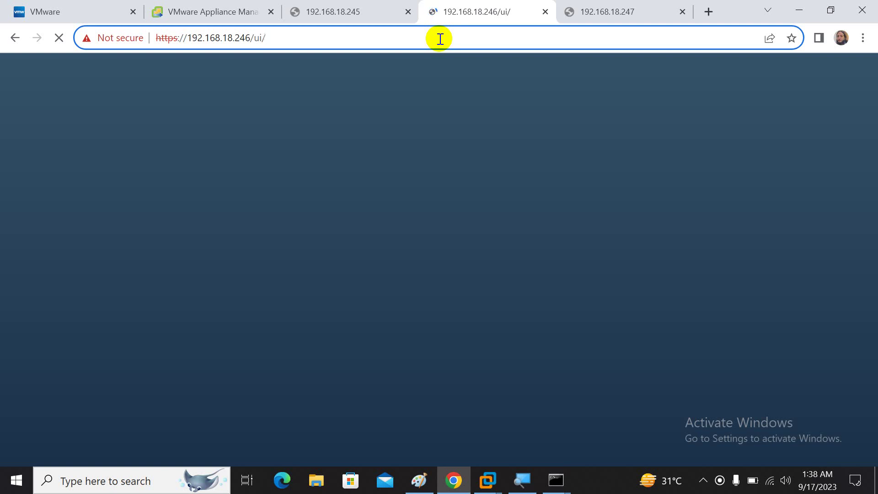
pyautogui.click(372, 14)
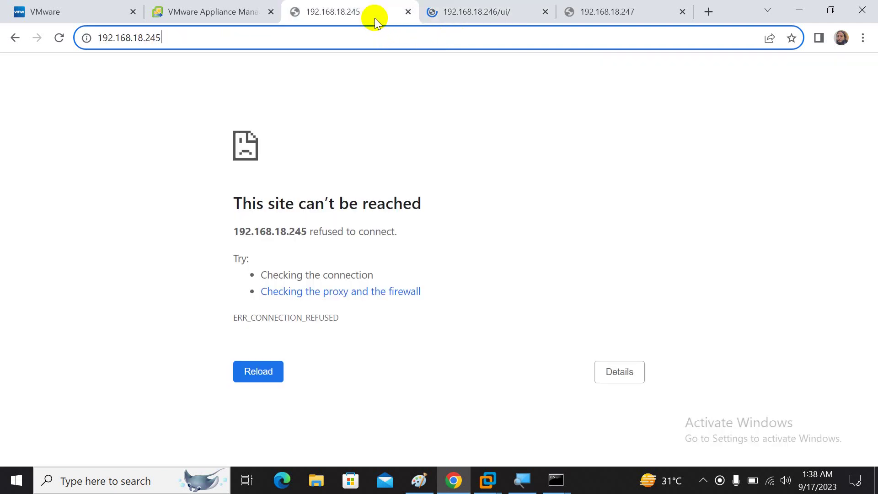
pyautogui.click(455, 11)
pyautogui.click(191, 11)
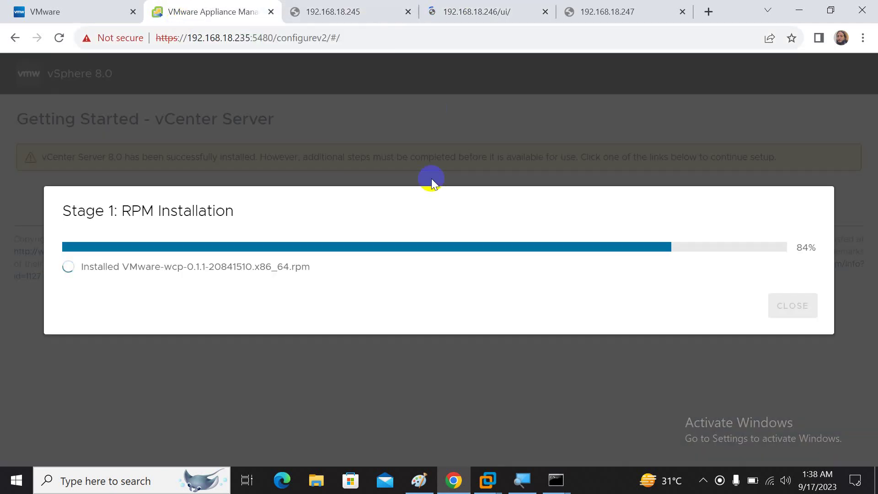
pyautogui.click(703, 480)
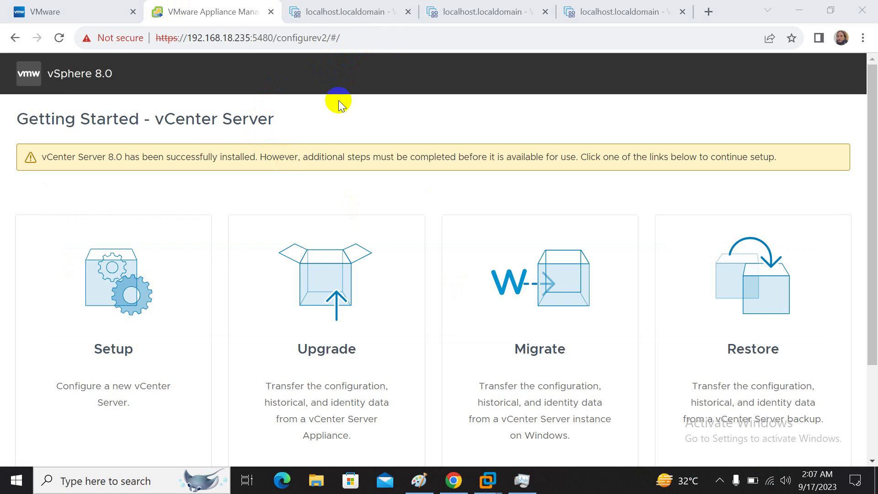
pyautogui.scroll(-1, 204, 209)
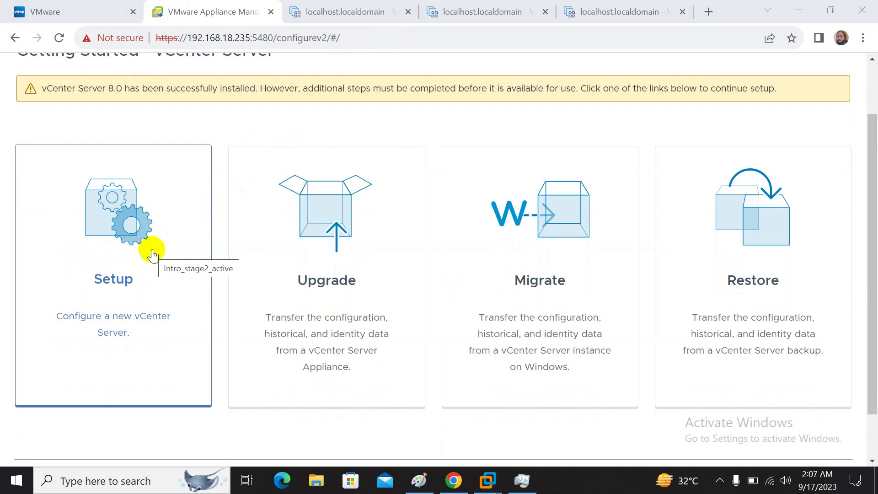
pyautogui.click(419, 479)
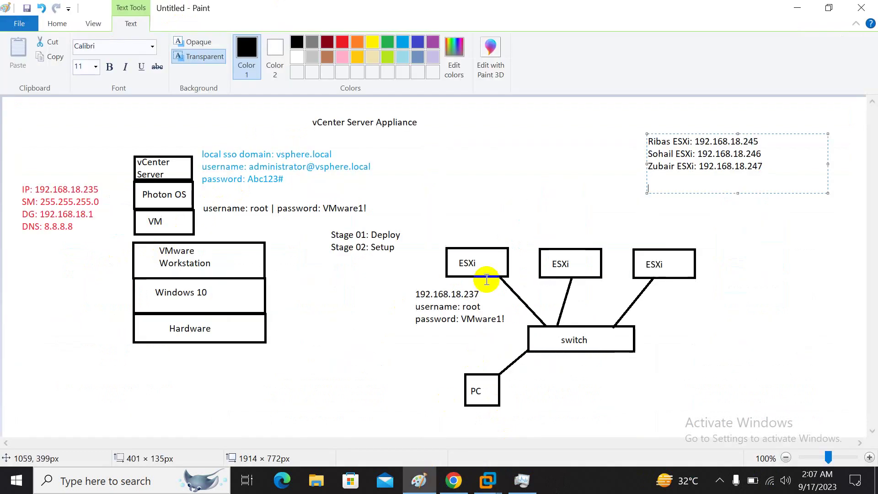
# - Choose Setup on Getting Started, log in as root with its password, and start Stage 2
pyautogui.click(668, 114)
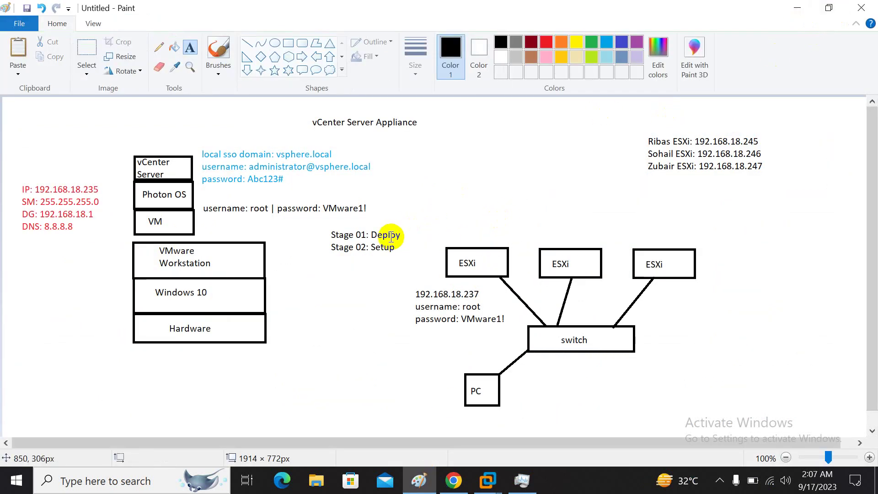
pyautogui.click(785, 10)
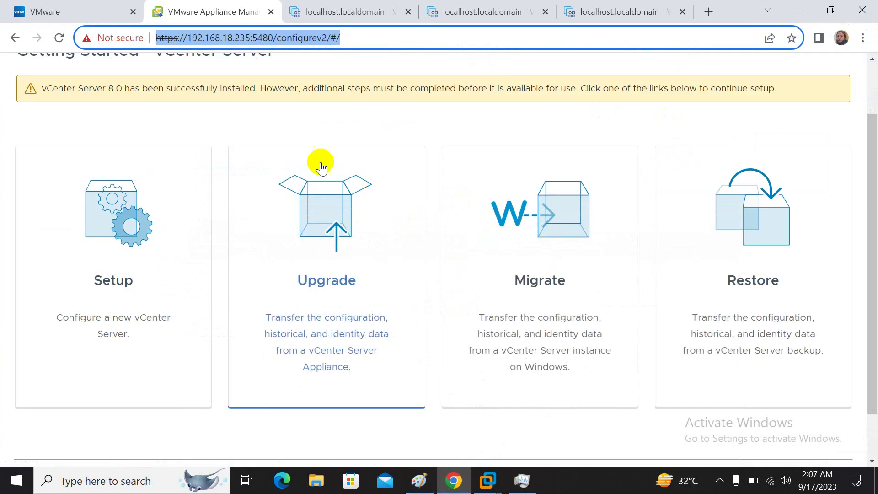
pyautogui.click(150, 244)
pyautogui.click(406, 266)
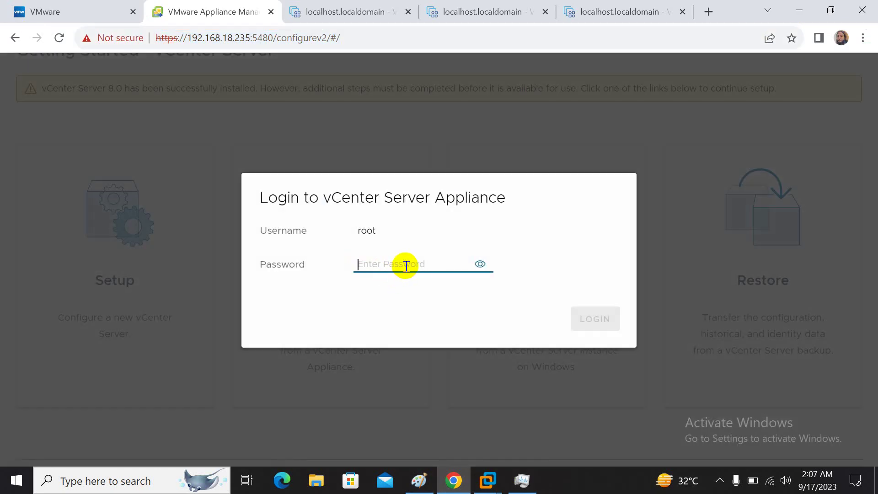
pyautogui.write('VMw')
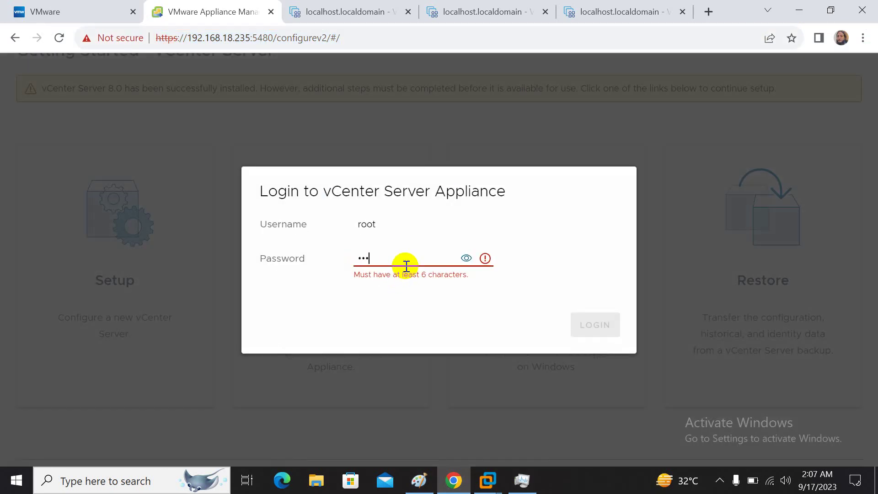
pyautogui.write('are')
pyautogui.press('Return')
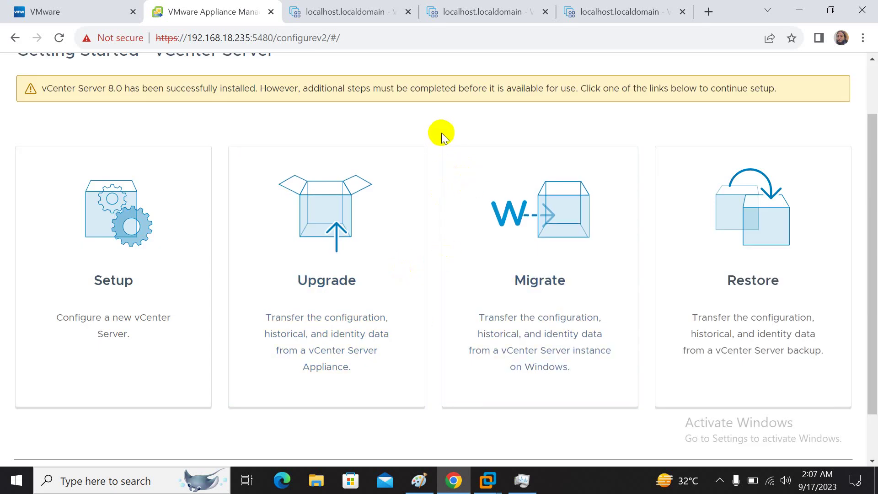
pyautogui.scroll(1, 440, 131)
pyautogui.scroll(-1, 435, 131)
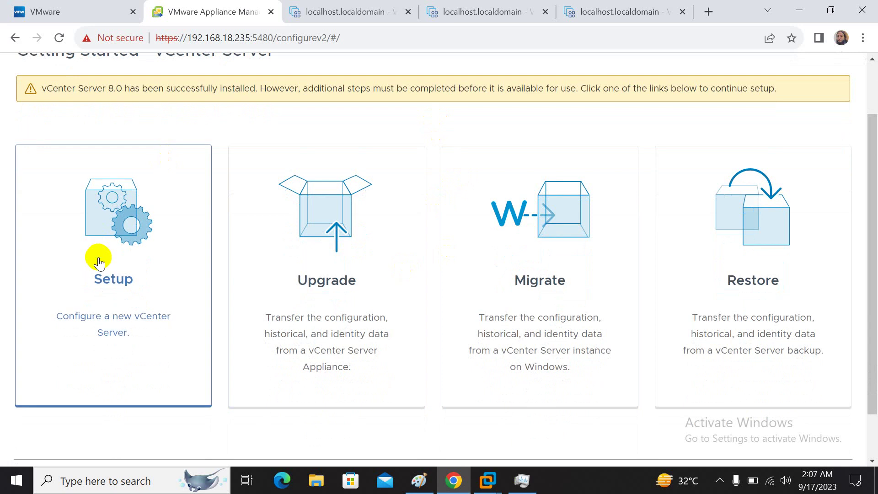
pyautogui.click(99, 261)
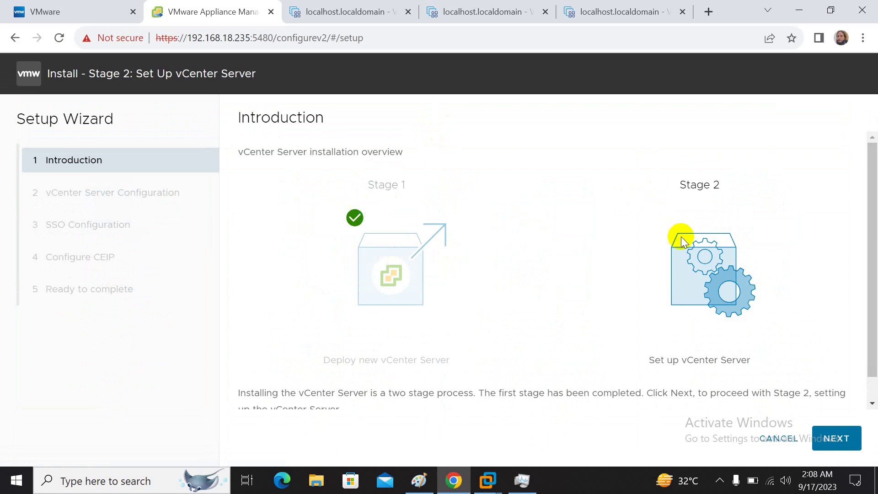
# - Move past the Stage 2 introduction and set the system name to 192.168.18.235
pyautogui.scroll(-1, 681, 237)
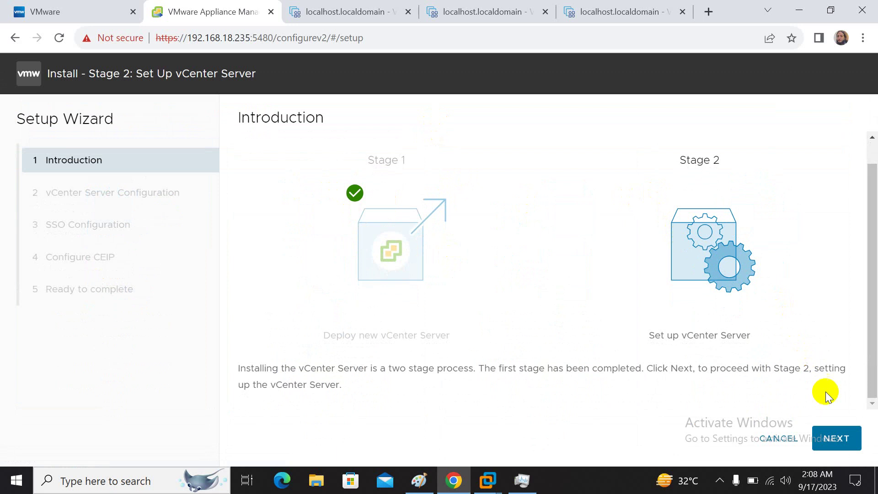
pyautogui.click(854, 440)
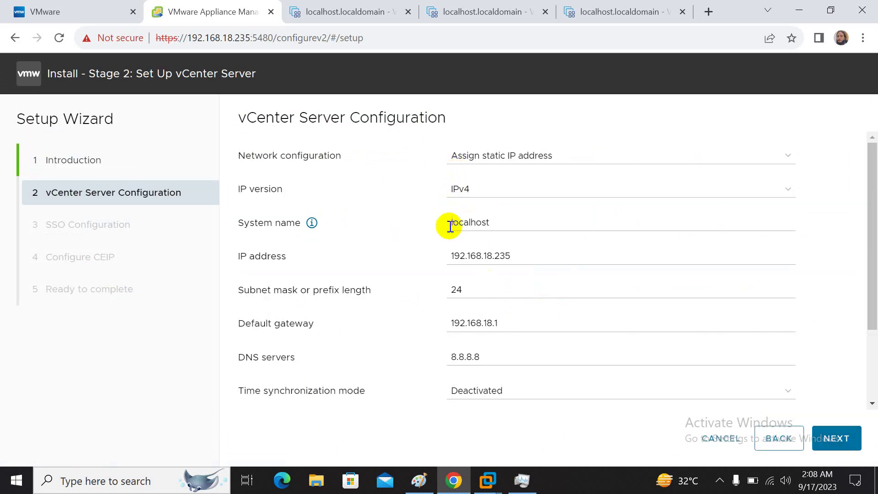
pyautogui.doubleClick(495, 229)
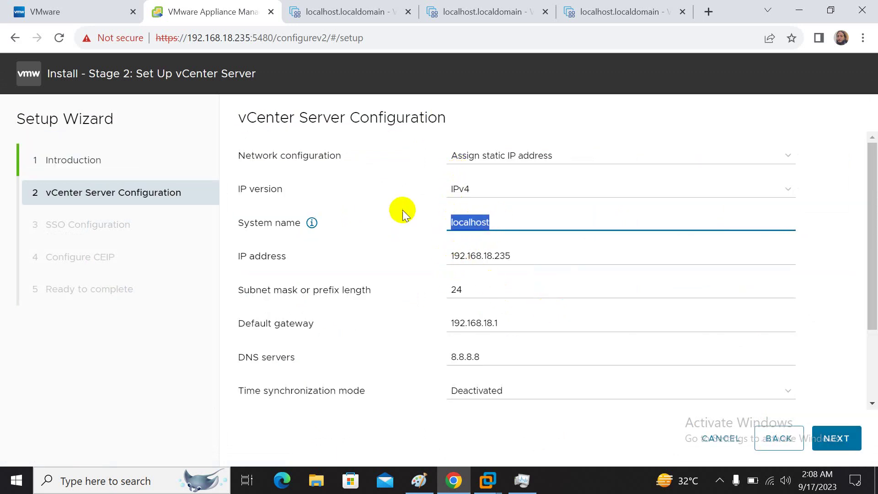
pyautogui.write('192.168.18.235')
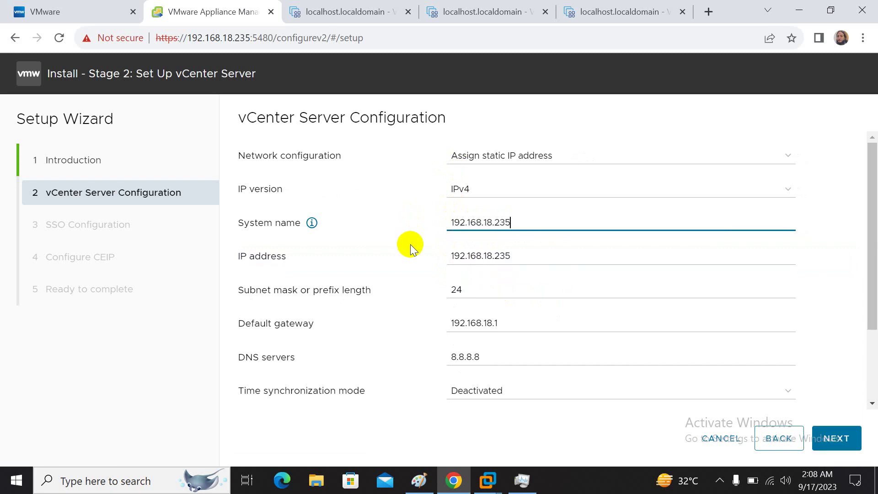
pyautogui.scroll(-3, 410, 244)
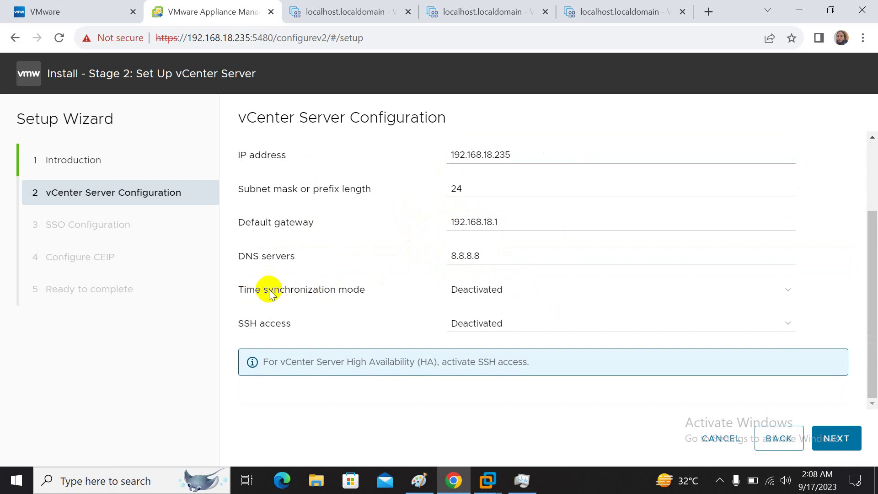
# - Set time synchronization mode to 'Synchronize time with the ESXi host' and submit
pyautogui.click(538, 297)
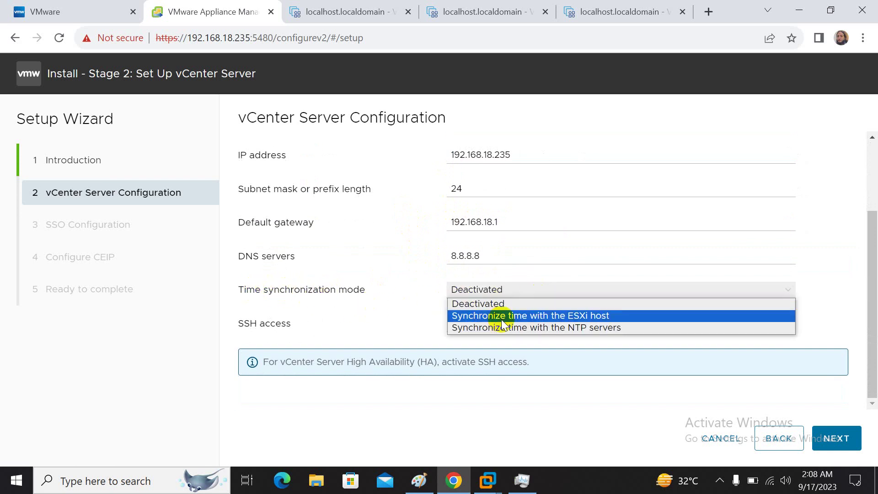
pyautogui.click(502, 316)
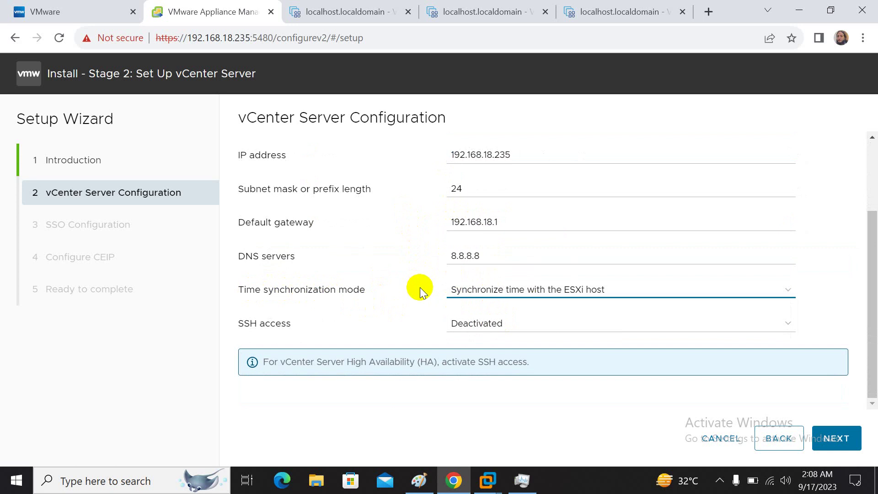
pyautogui.click(461, 290)
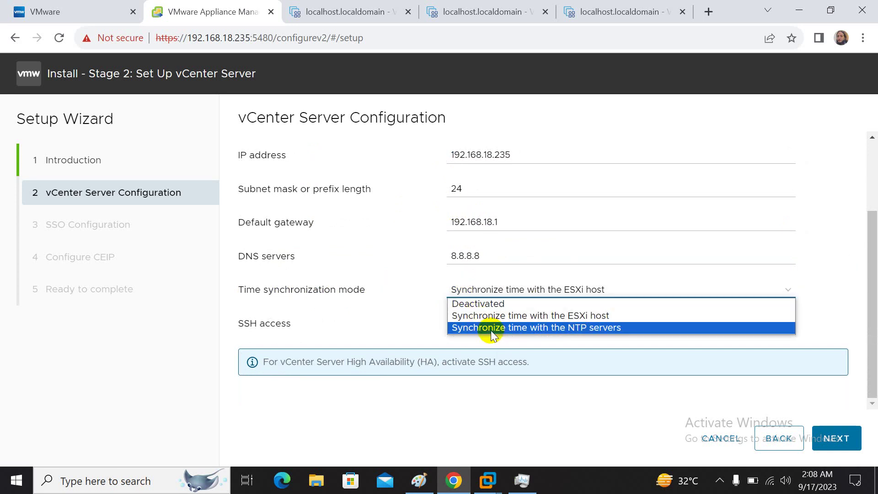
pyautogui.click(412, 292)
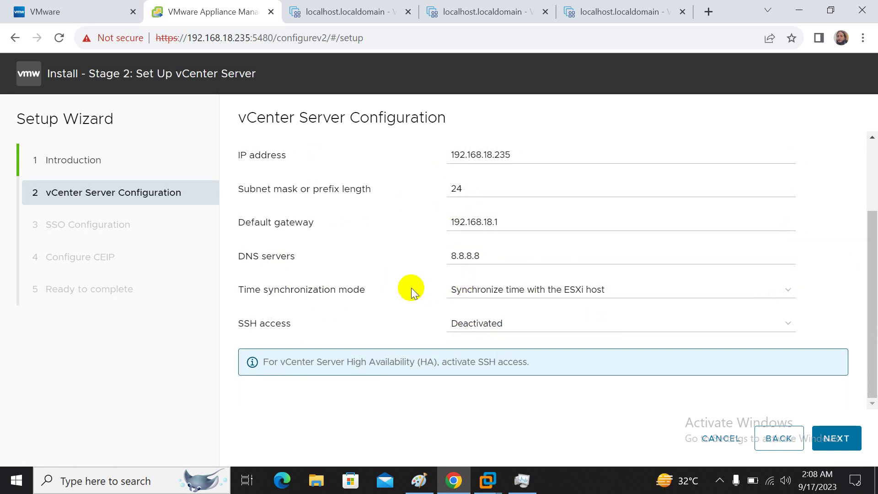
pyautogui.scroll(2, 412, 292)
pyautogui.click(835, 437)
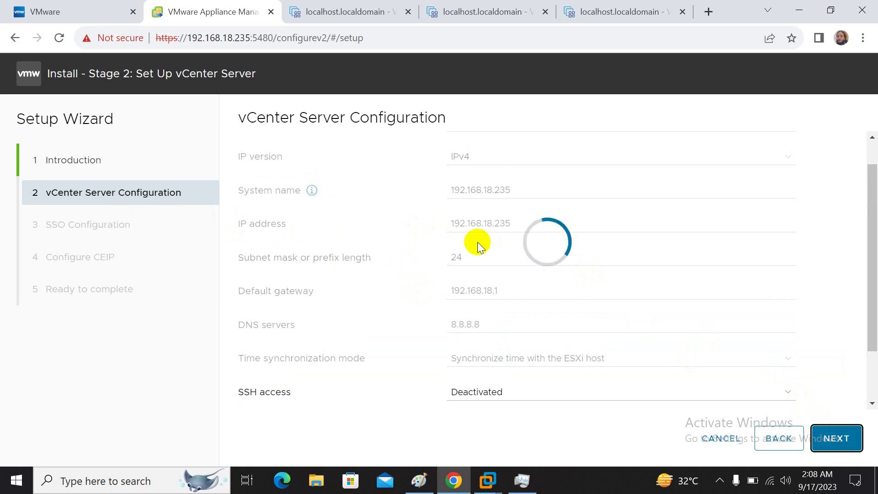
# - Review the network settings page while it validates, then switch to the 192.168.18.245 ESXi Host Client
pyautogui.scroll(1, 478, 242)
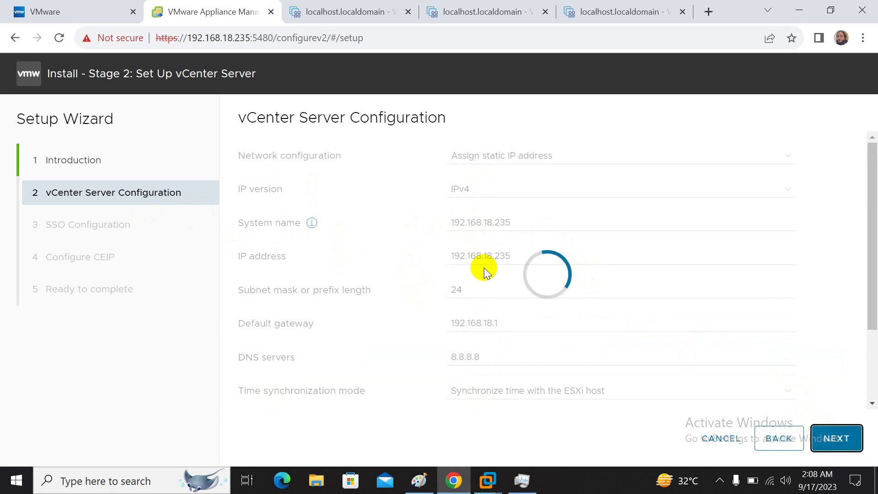
pyautogui.scroll(-2, 485, 271)
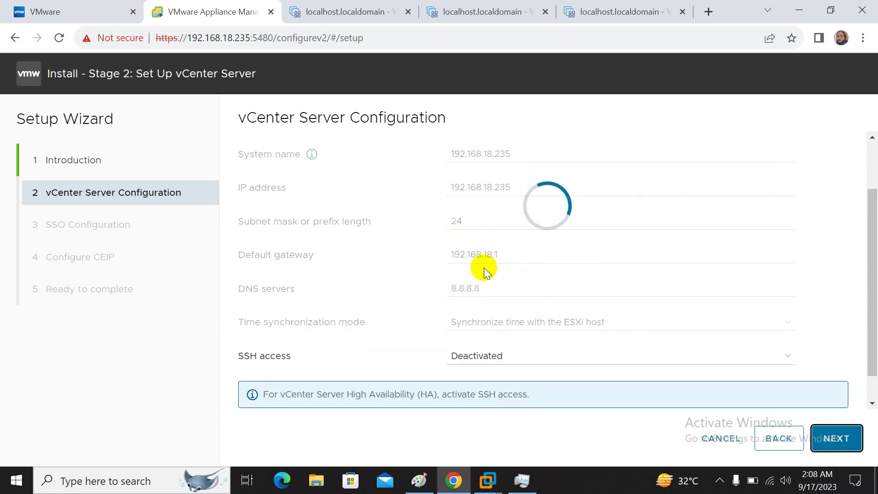
pyautogui.scroll(2, 484, 271)
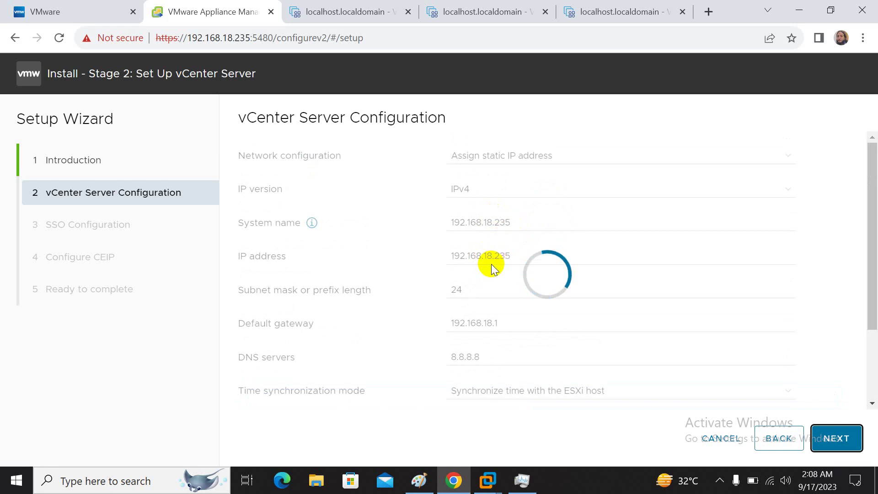
pyautogui.scroll(-2, 492, 264)
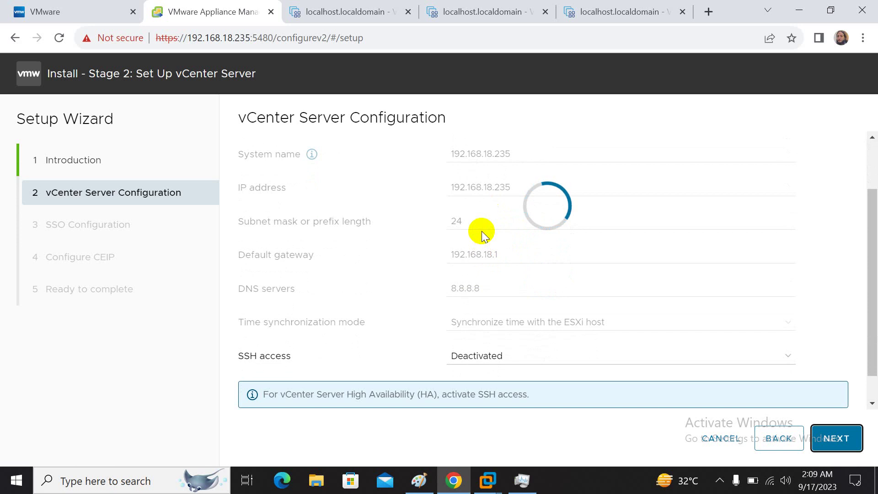
pyautogui.scroll(2, 484, 234)
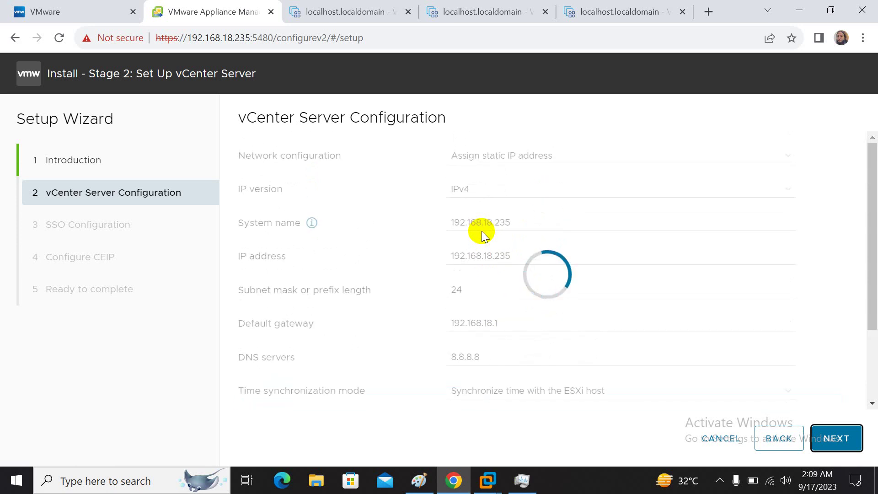
pyautogui.click(379, 11)
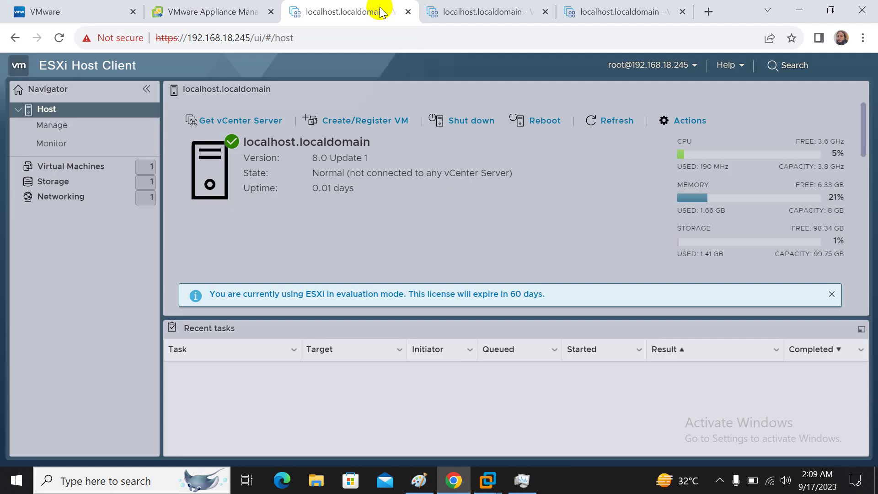
# - Cycle through the three ESXi host tabs, then go back to the VMware Appliance Management tab
pyautogui.click(503, 7)
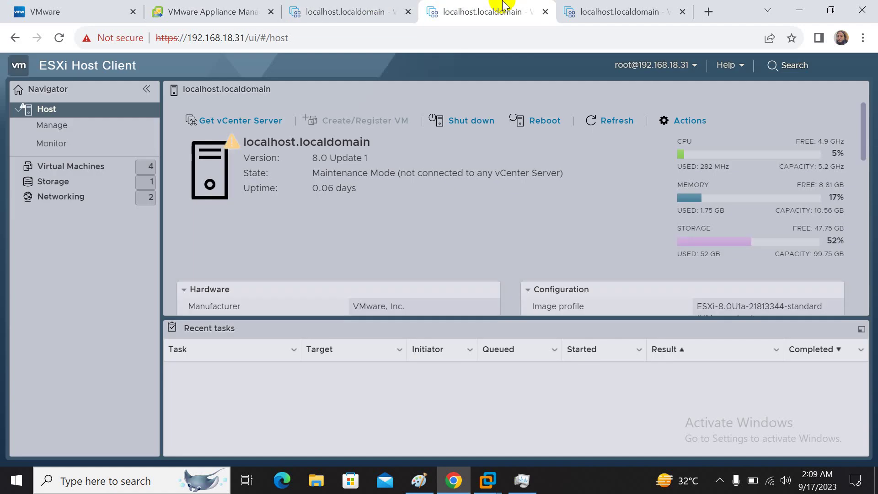
pyautogui.click(664, 7)
pyautogui.click(335, 6)
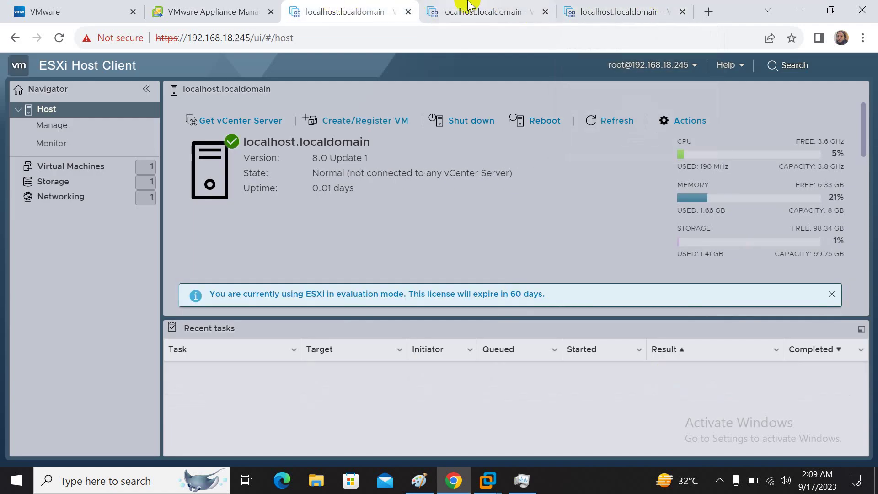
pyautogui.click(476, 9)
pyautogui.click(608, 9)
pyautogui.click(347, 21)
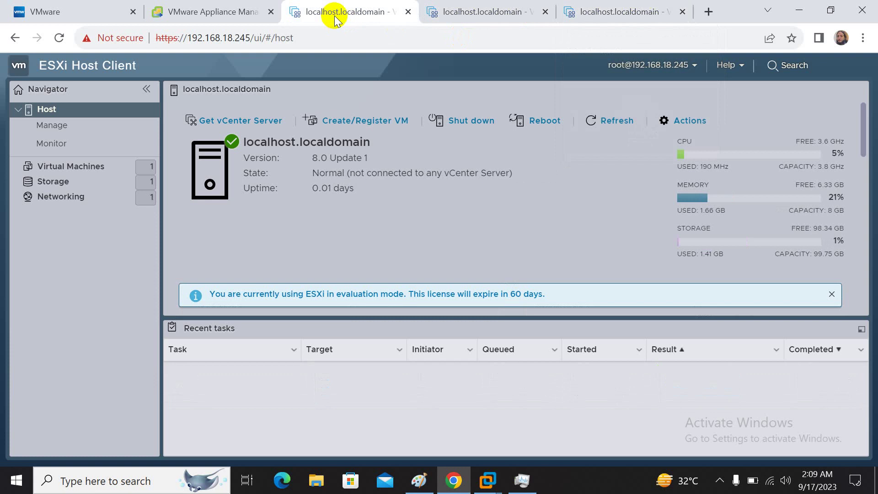
pyautogui.click(235, 9)
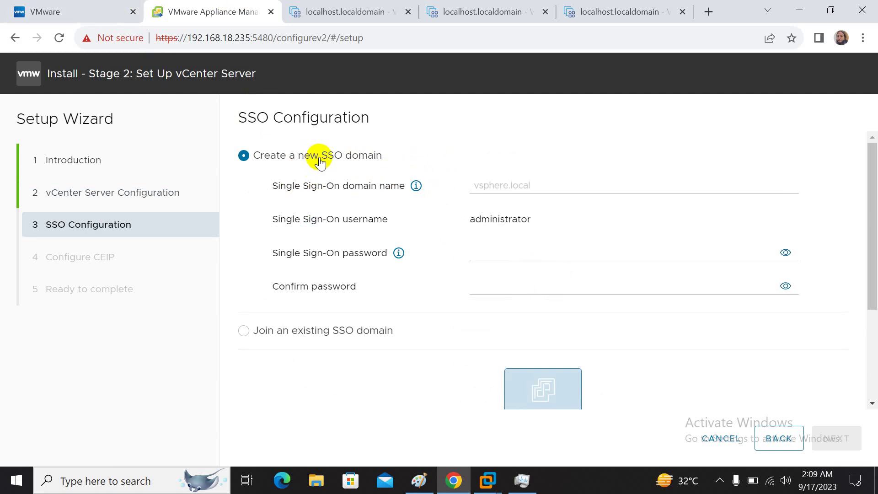
pyautogui.scroll(-3, 320, 162)
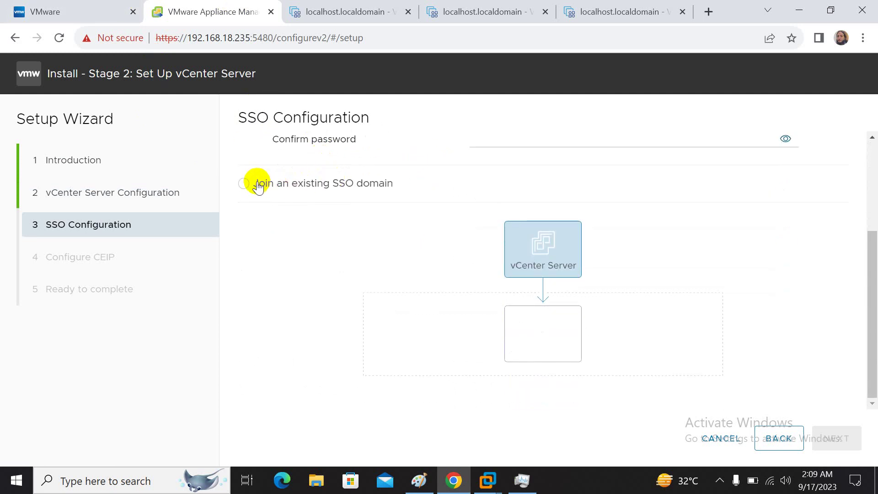
pyautogui.click(244, 184)
pyautogui.scroll(-3, 457, 265)
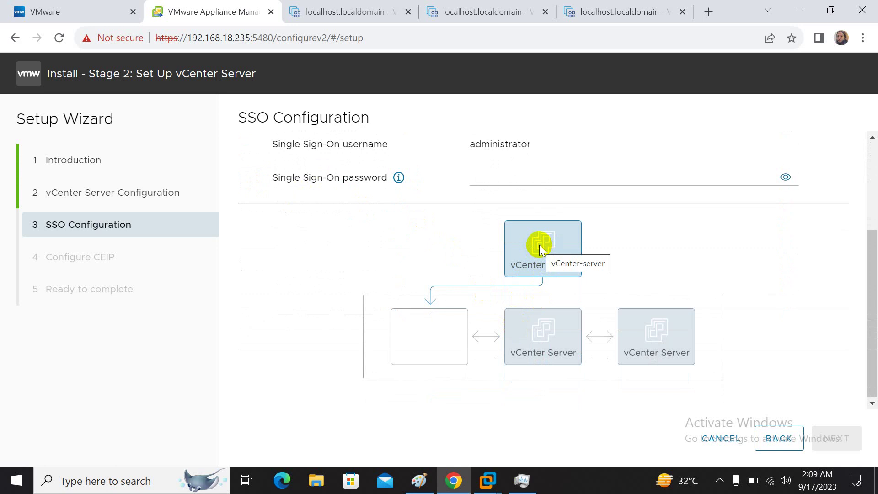
pyautogui.scroll(2, 464, 254)
pyautogui.scroll(2, 475, 292)
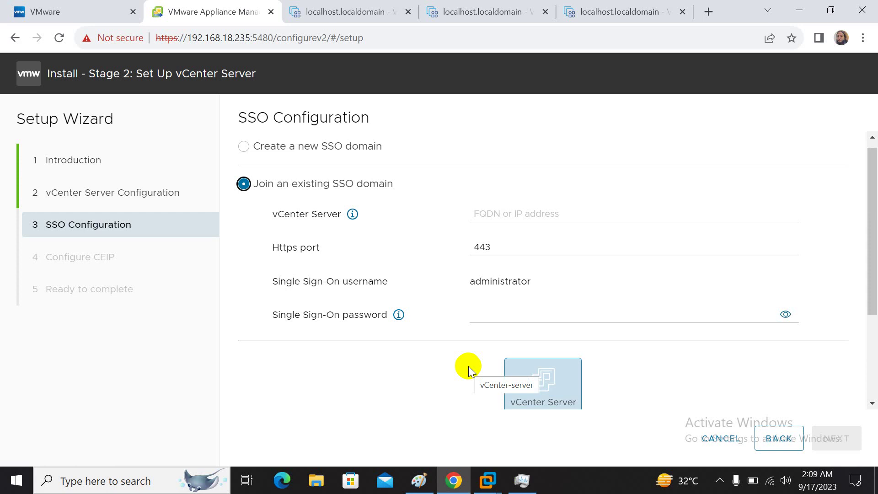
pyautogui.scroll(1, 404, 334)
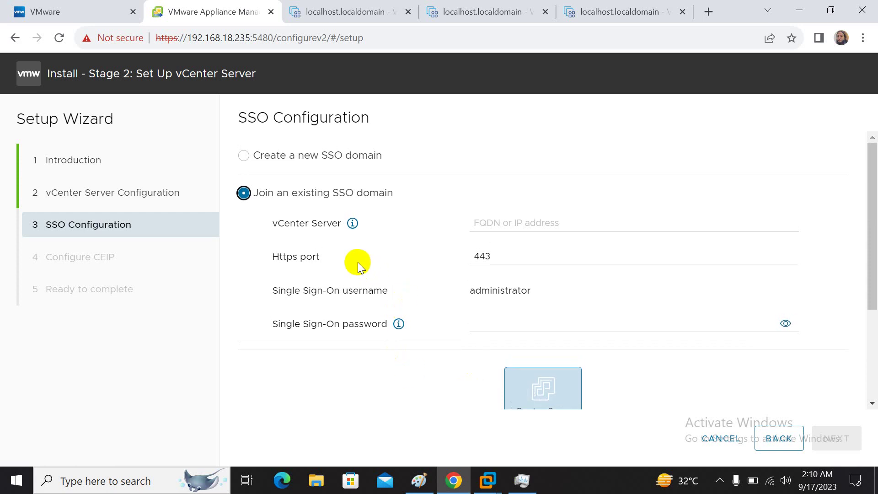
pyautogui.click(253, 158)
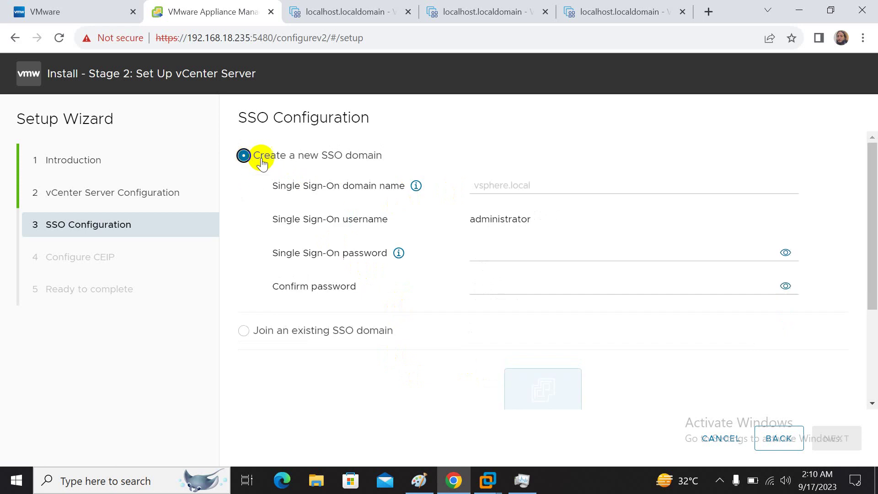
# - Enter vsphere.local as the SSO domain, then type and confirm the SSO password
pyautogui.click(480, 189)
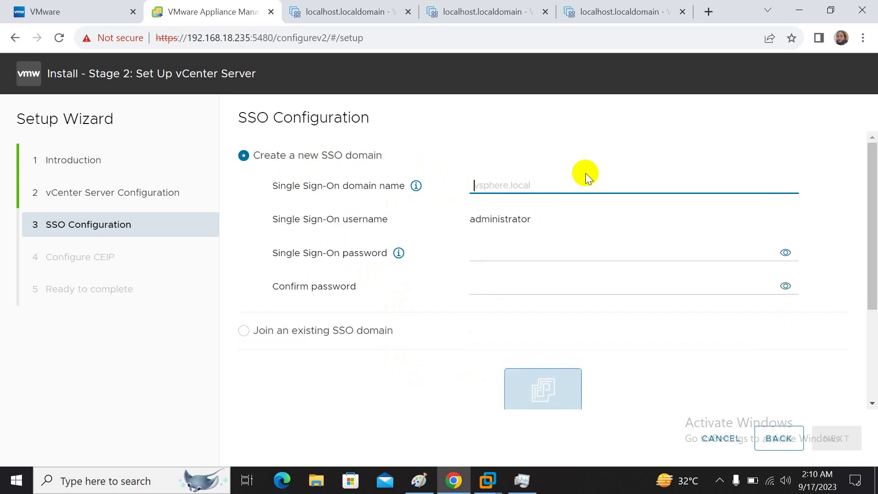
pyautogui.write('vsphere.')
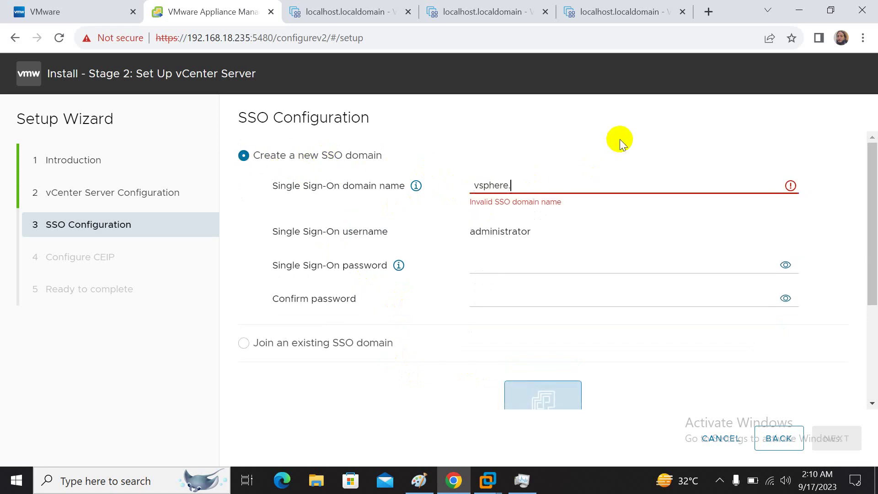
pyautogui.write('local')
pyautogui.hotkey('ctrl', 'a')
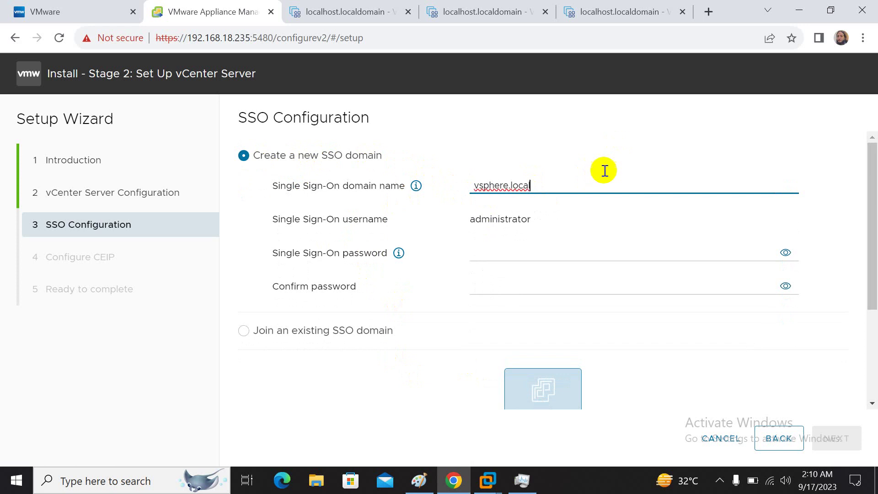
pyautogui.click(572, 259)
pyautogui.write('V')
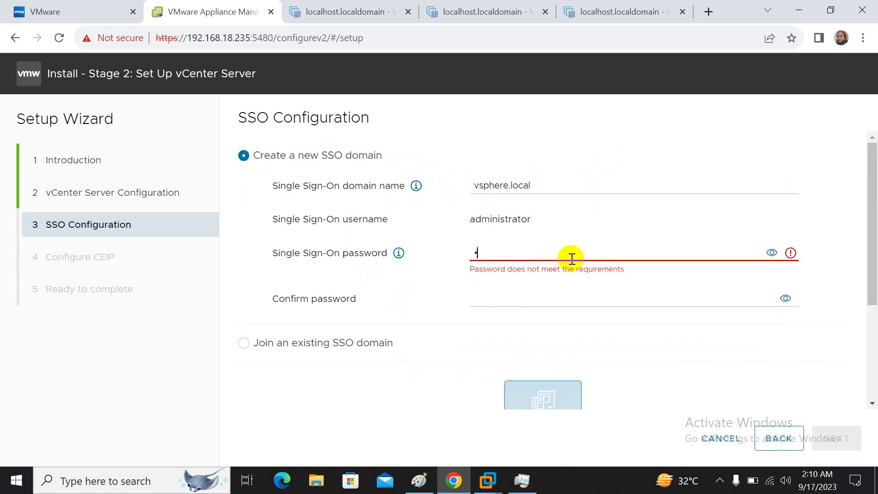
pyautogui.write('•••••••')
pyautogui.press('Tab')
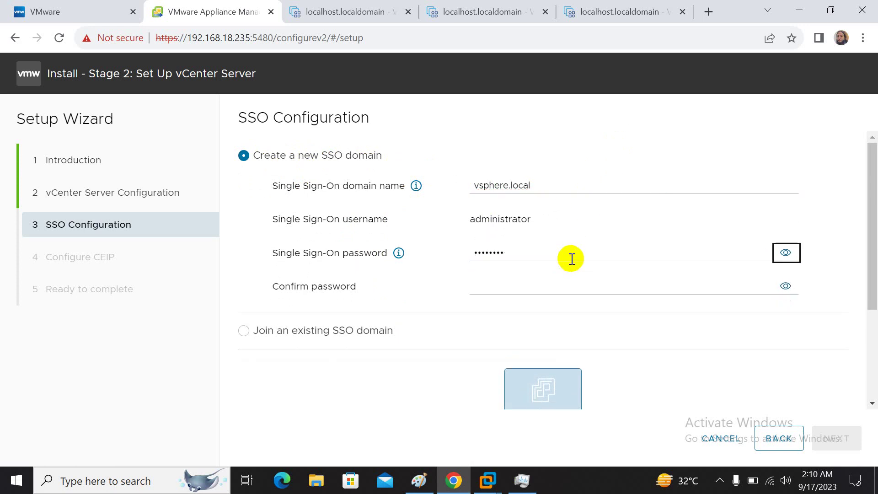
pyautogui.press('Tab')
pyautogui.write('••••••••')
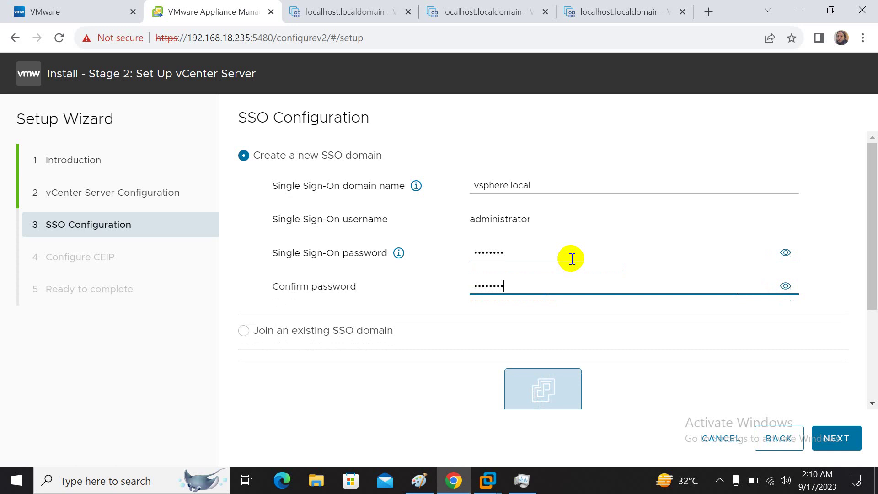
# - Select the administrator username, glance at the VMware website, and refocus the SSO domain field
pyautogui.moveTo(533, 219); pyautogui.dragTo(466, 206)
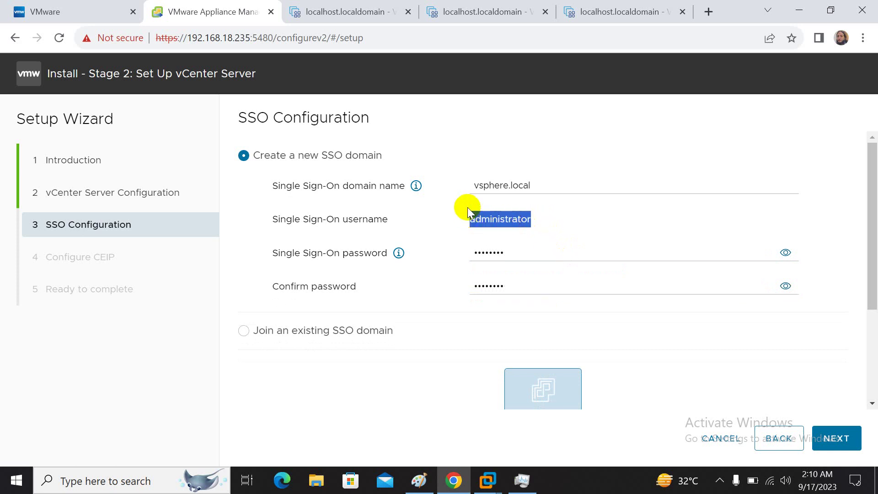
pyautogui.click(69, 13)
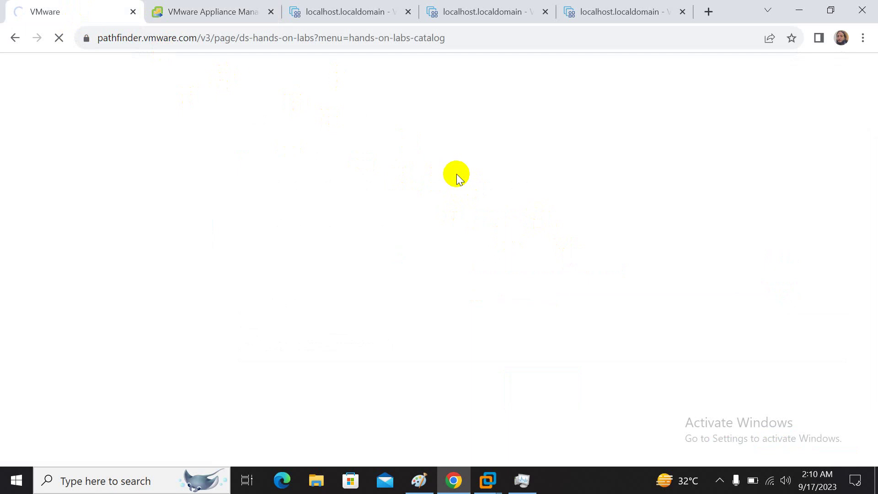
pyautogui.click(235, 13)
pyautogui.click(535, 191)
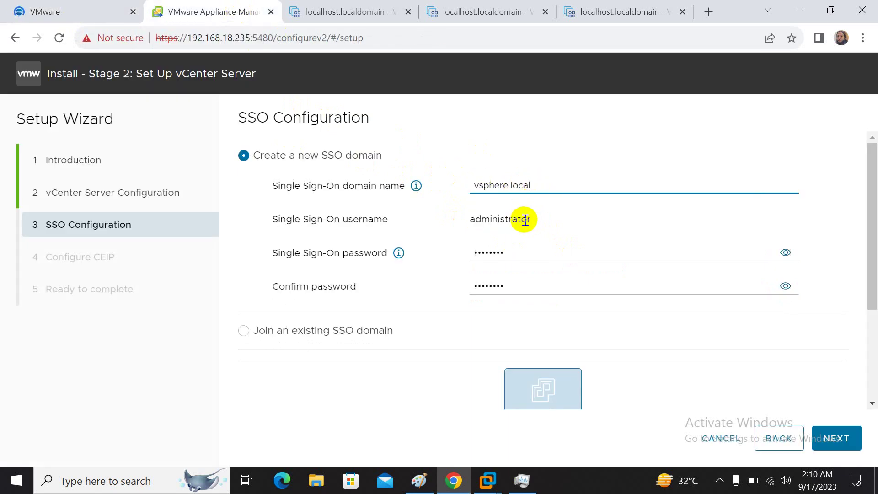
# - Uncheck Join the CEIP and continue to the summary
pyautogui.click(831, 439)
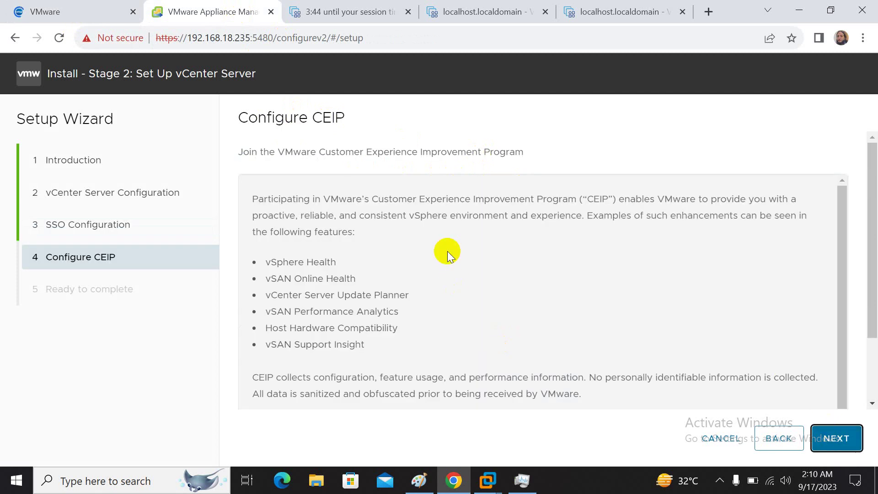
pyautogui.scroll(-1, 566, 269)
pyautogui.scroll(-2, 566, 269)
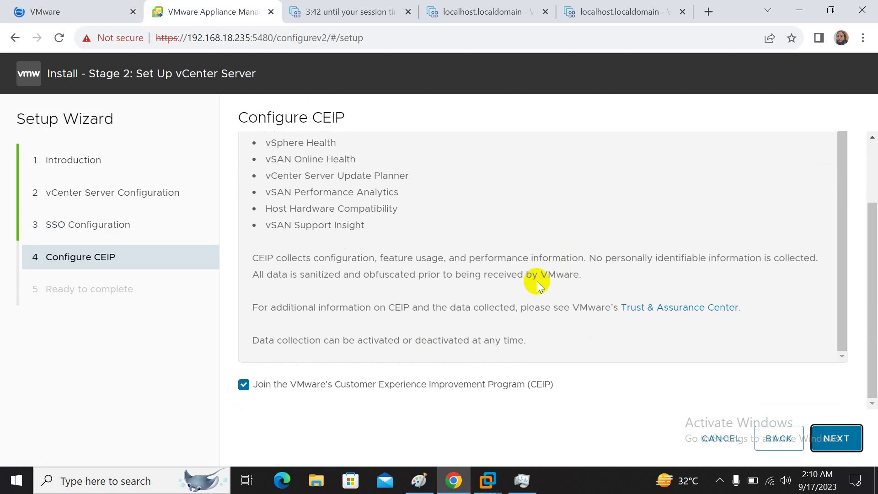
pyautogui.click(333, 383)
pyautogui.click(836, 437)
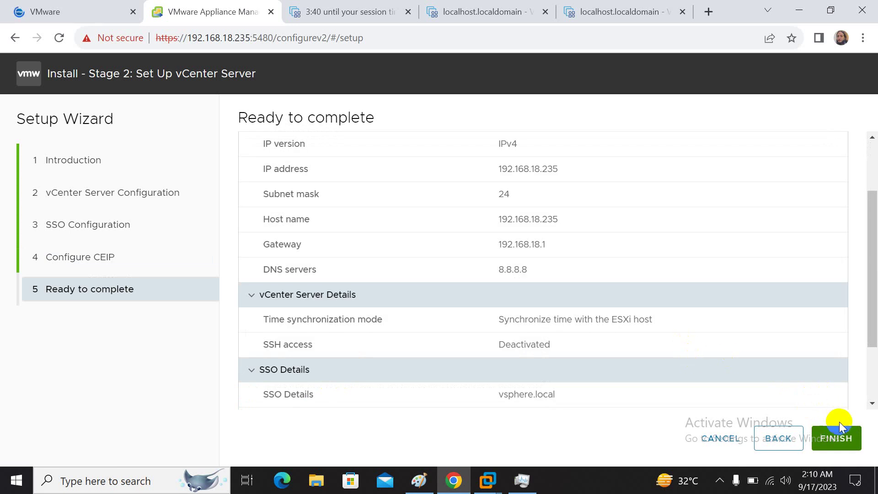
# - Review the settings summary, click Finish, and accept the warning to start installation
pyautogui.scroll(-2, 515, 162)
pyautogui.scroll(4, 505, 180)
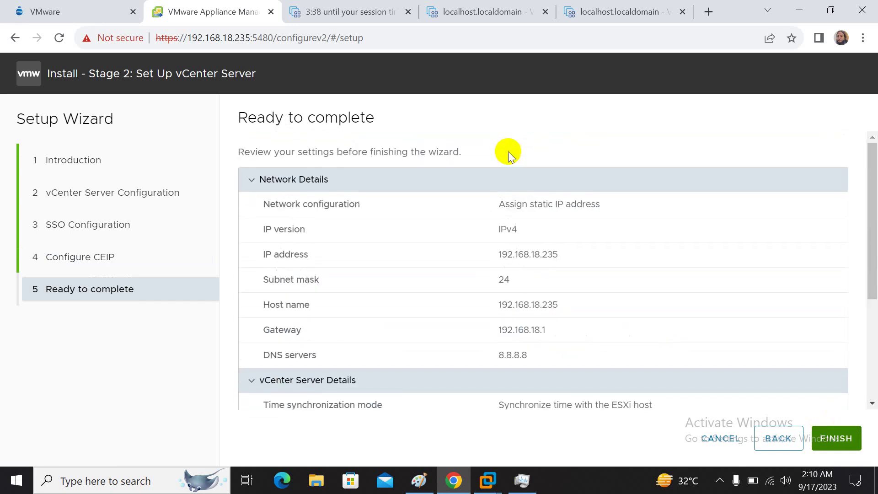
pyautogui.scroll(-3, 492, 220)
pyautogui.click(832, 439)
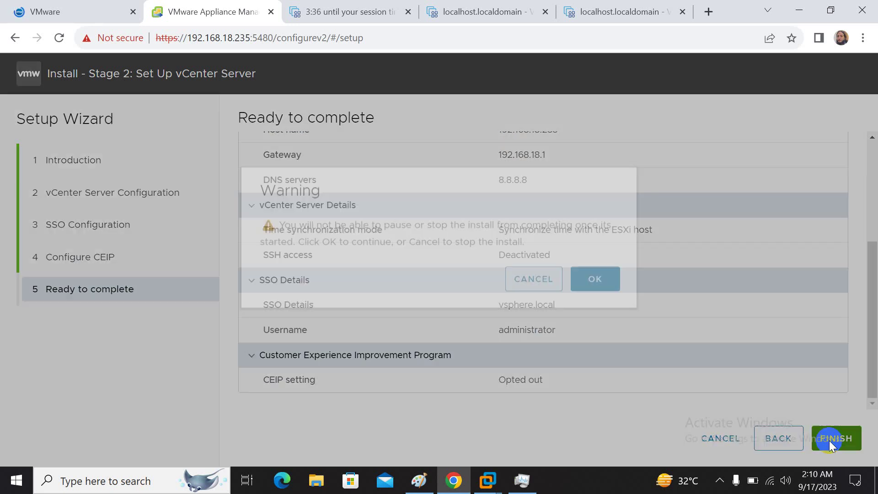
pyautogui.click(591, 302)
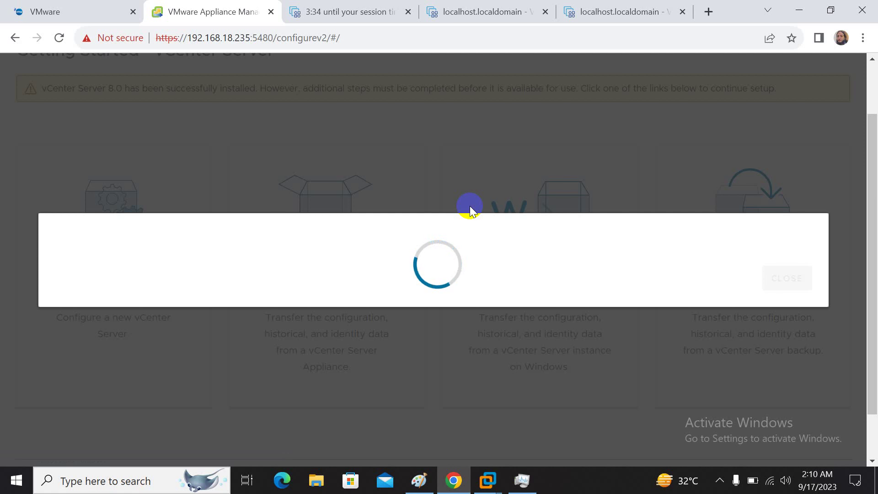
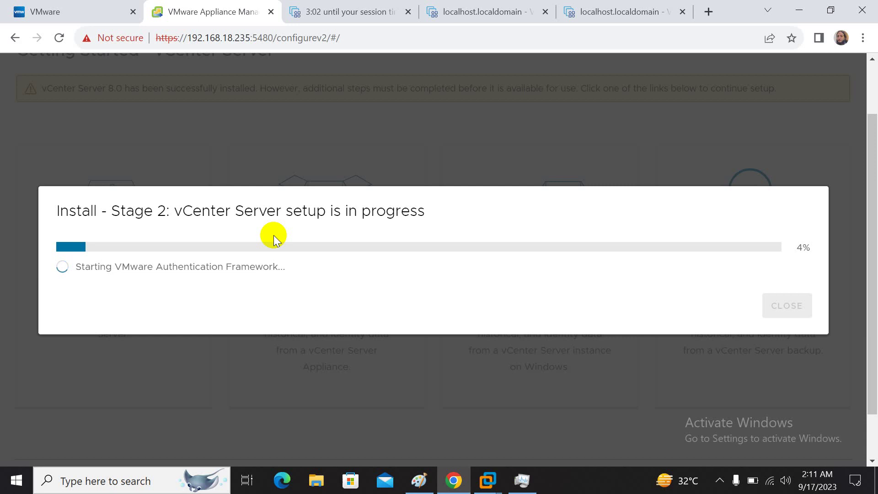
# - Start the VMware Virtualization 101 lab from the Hands-on Labs catalog while checking vCenter installation progress
pyautogui.click(83, 10)
pyautogui.scroll(-6, 266, 310)
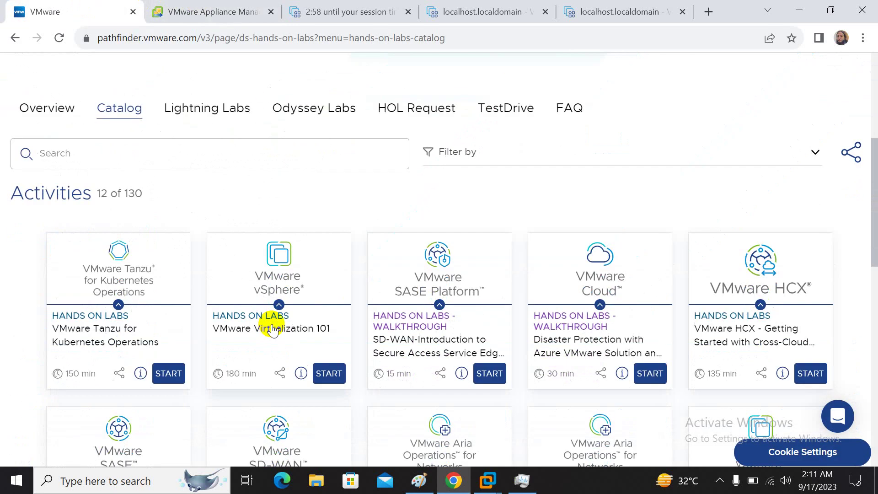
pyautogui.click(337, 371)
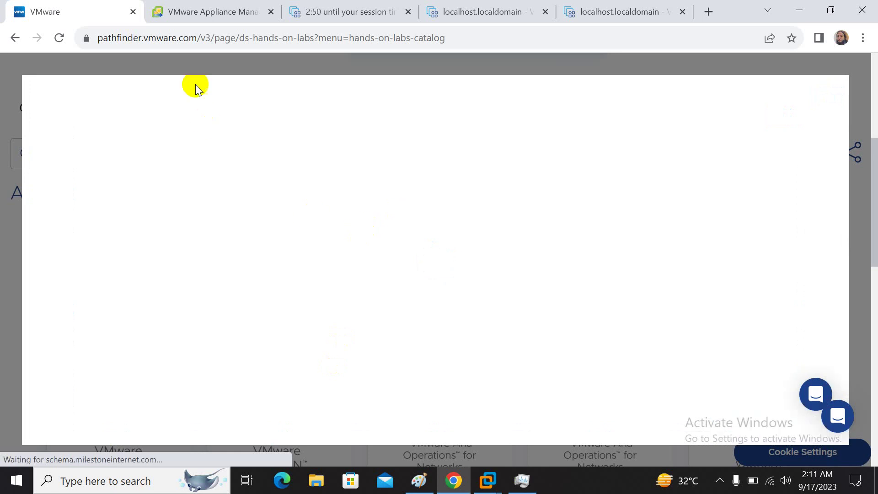
pyautogui.click(212, 10)
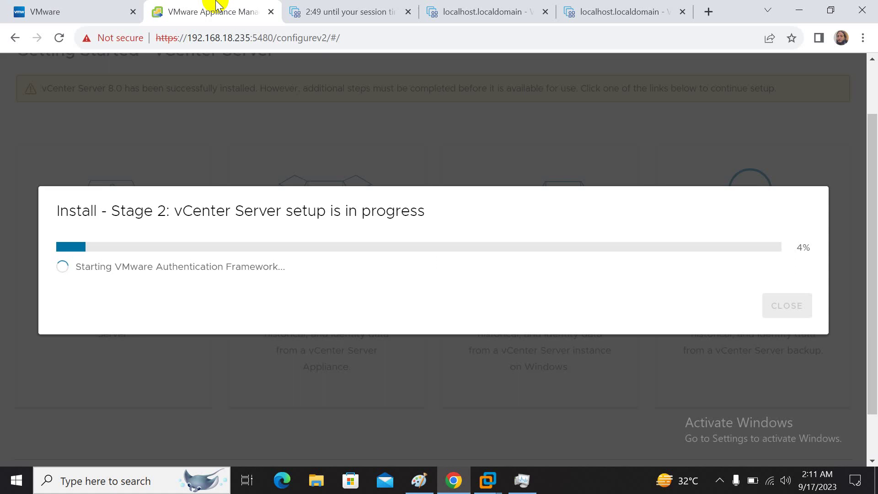
pyautogui.click(92, 8)
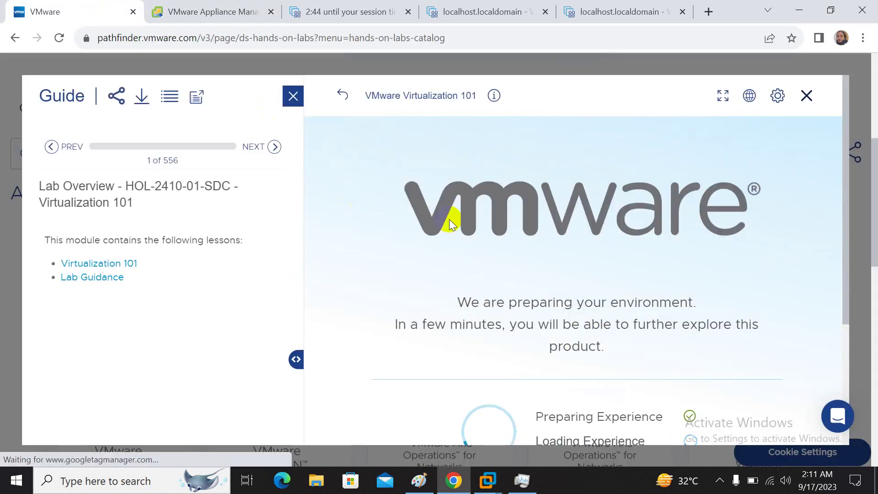
pyautogui.scroll(-2, 449, 221)
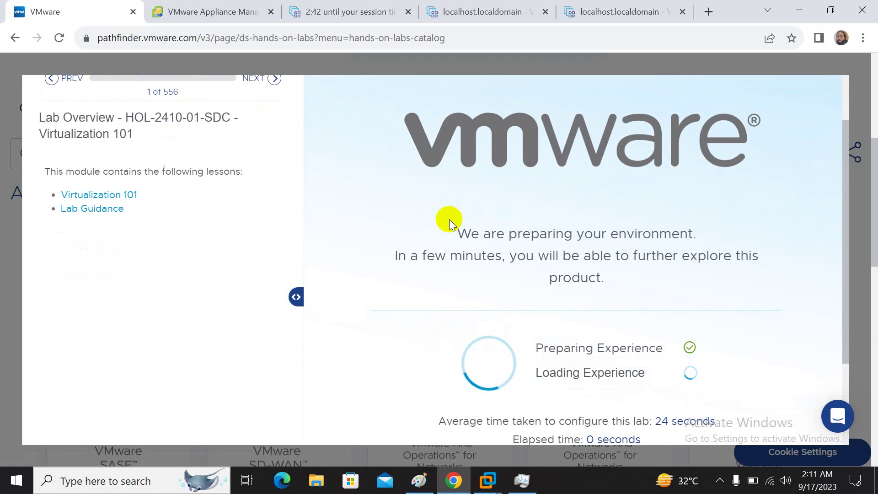
pyautogui.scroll(-1, 505, 250)
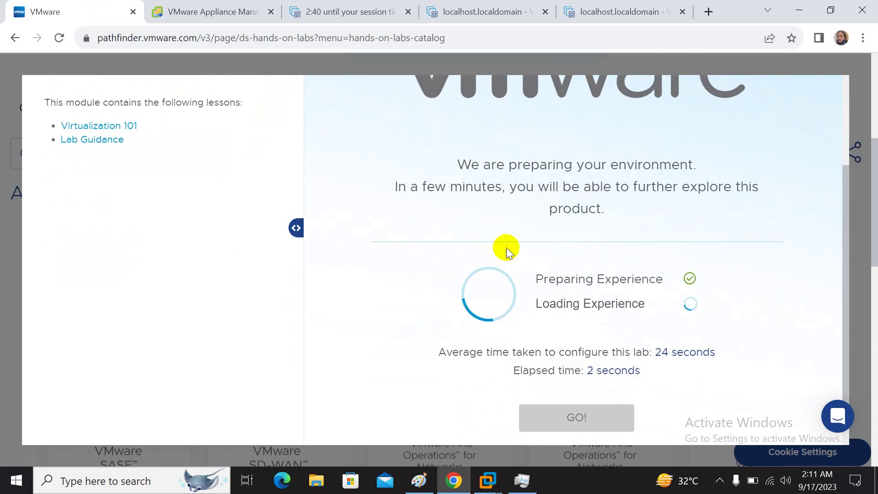
pyautogui.scroll(1, 523, 234)
pyautogui.scroll(1, 521, 232)
pyautogui.scroll(-2, 520, 233)
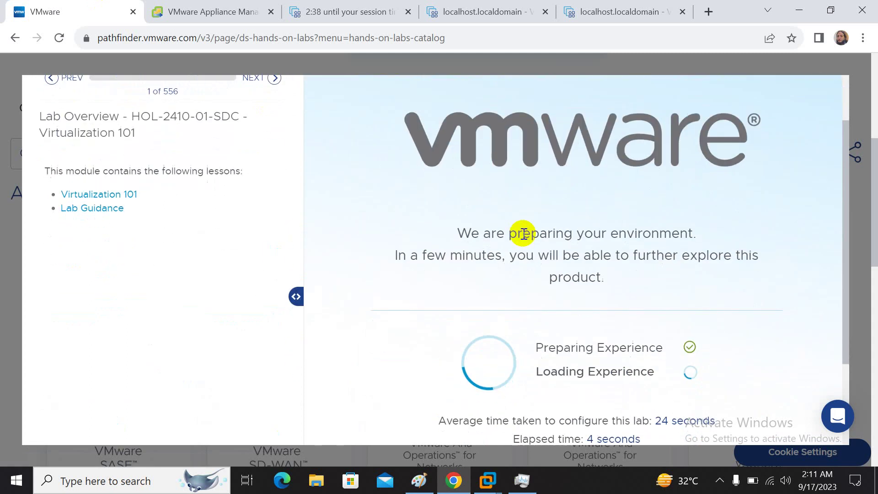
pyautogui.scroll(2, 503, 205)
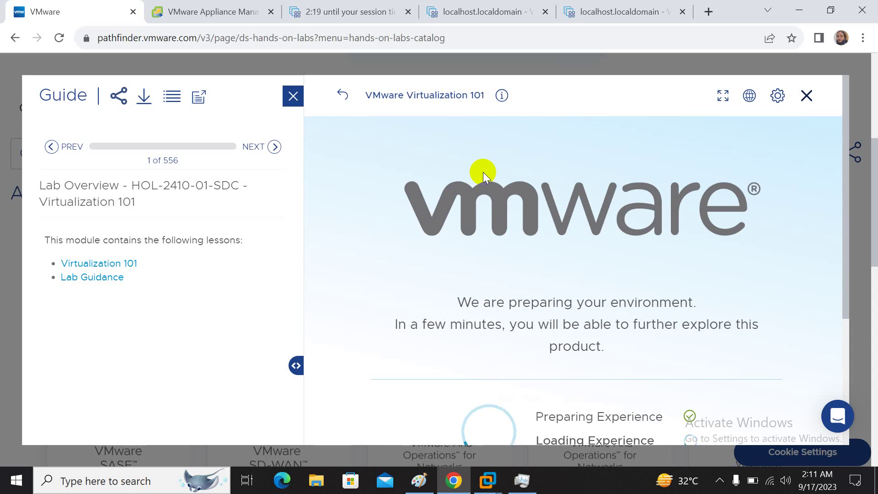
# - Recheck the vCenter setup progress, then enter the ready lab console with GO!
pyautogui.click(215, 12)
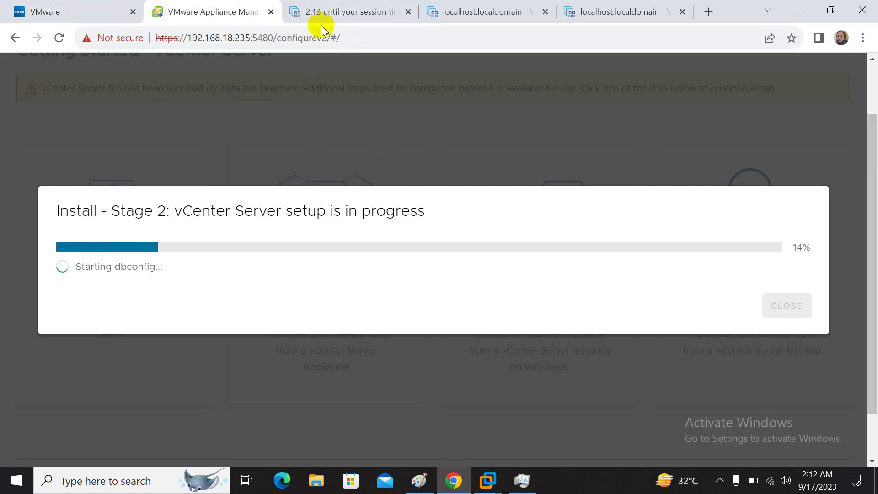
pyautogui.click(72, 6)
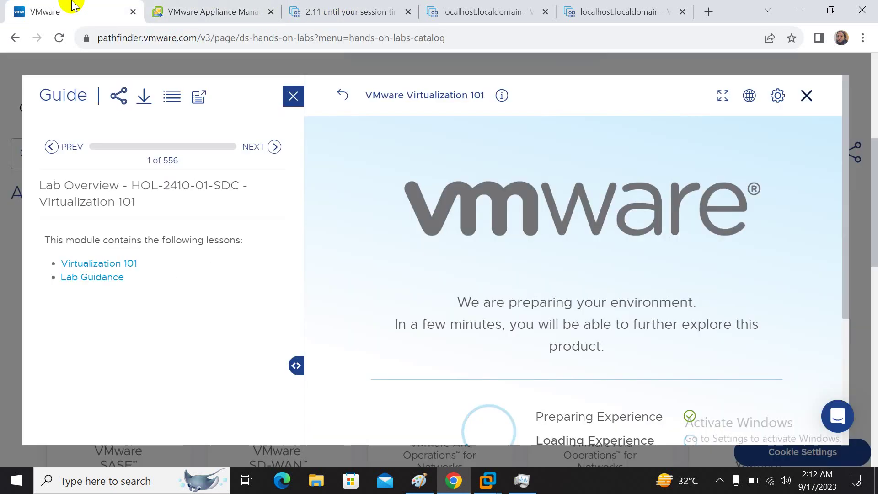
pyautogui.scroll(-3, 438, 177)
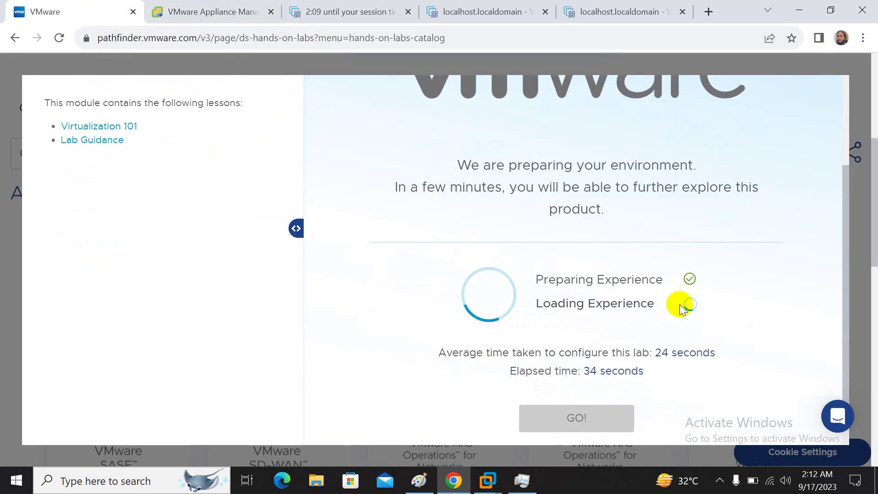
pyautogui.click(719, 481)
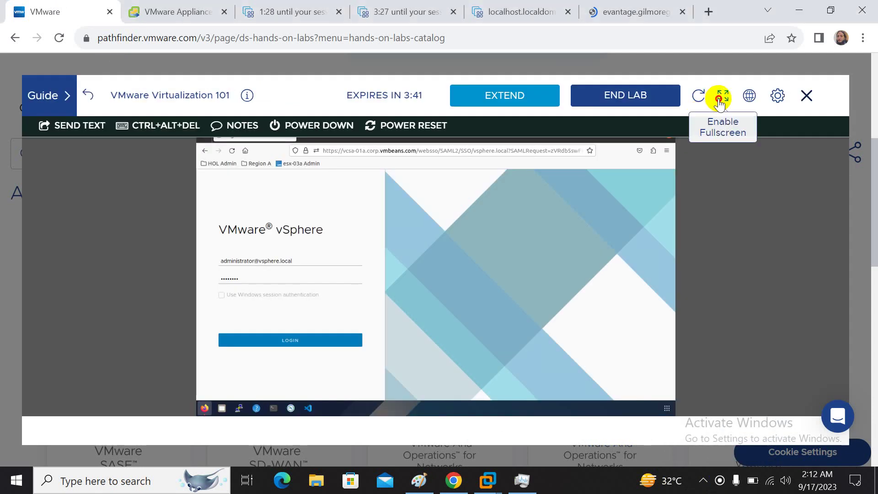
pyautogui.click(721, 94)
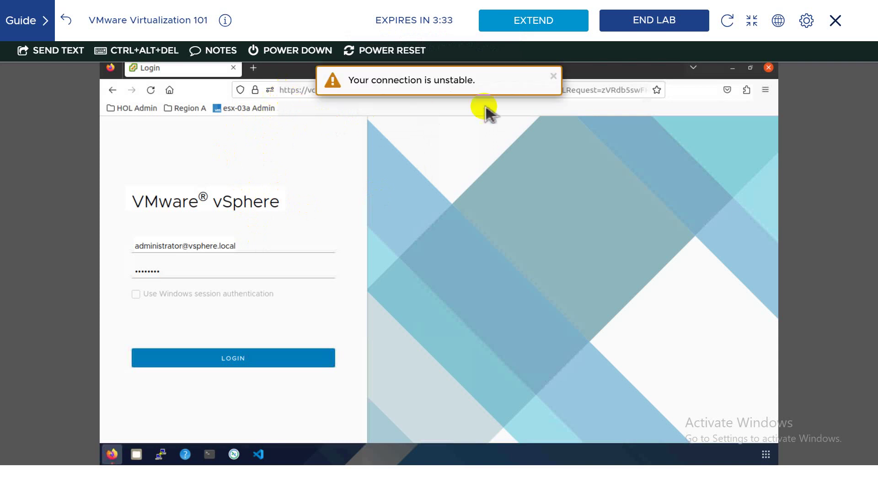
# - Dismiss the unstable-connection warning and log into vSphere Client, retrying after the 400 error
pyautogui.click(550, 77)
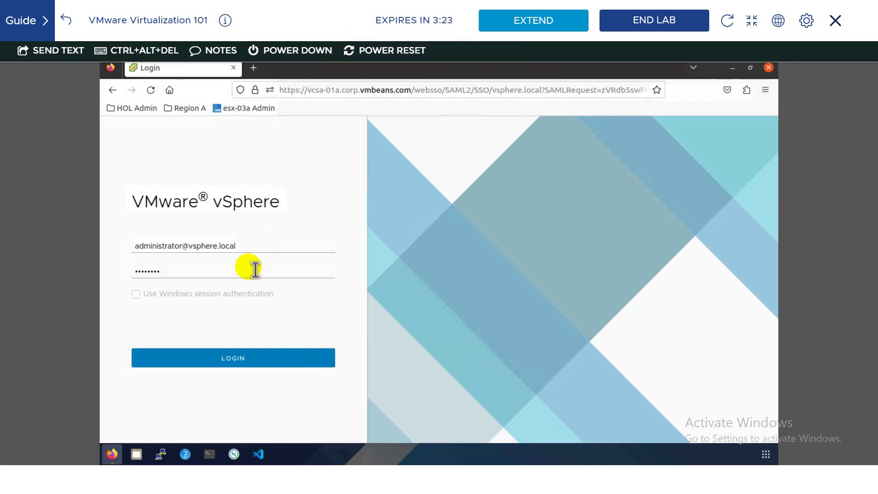
pyautogui.click(247, 358)
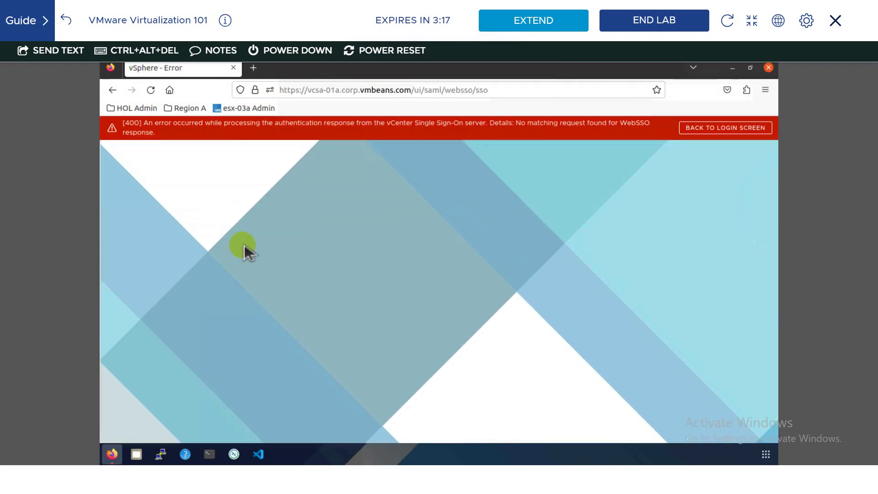
pyautogui.click(729, 133)
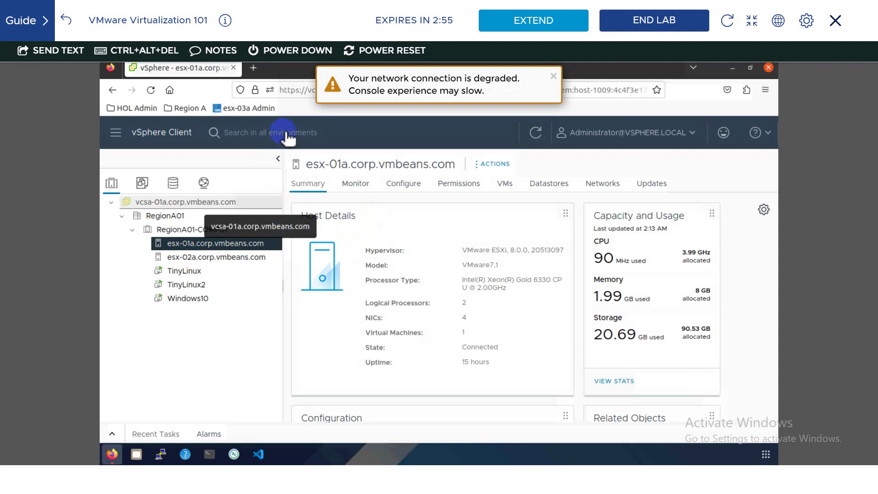
# - Dismiss both network warnings and show the Summary of vcsa-01a.corp.vmbeans.com
pyautogui.click(553, 76)
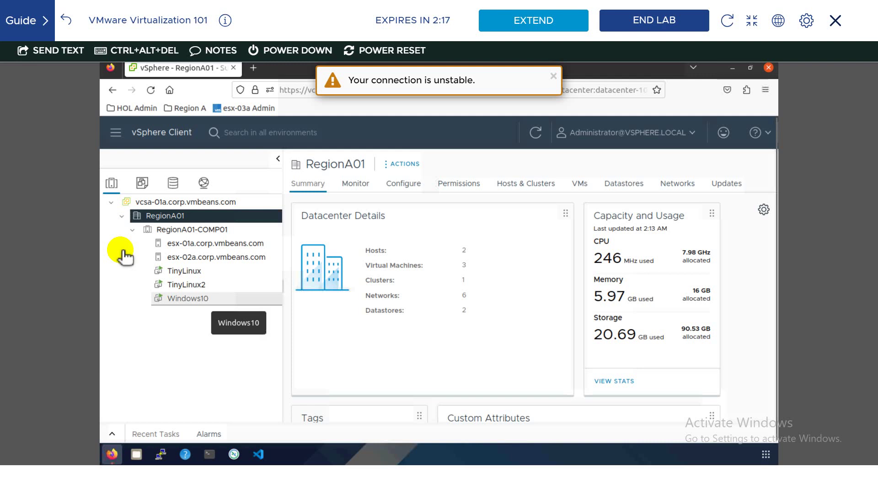
pyautogui.click(553, 77)
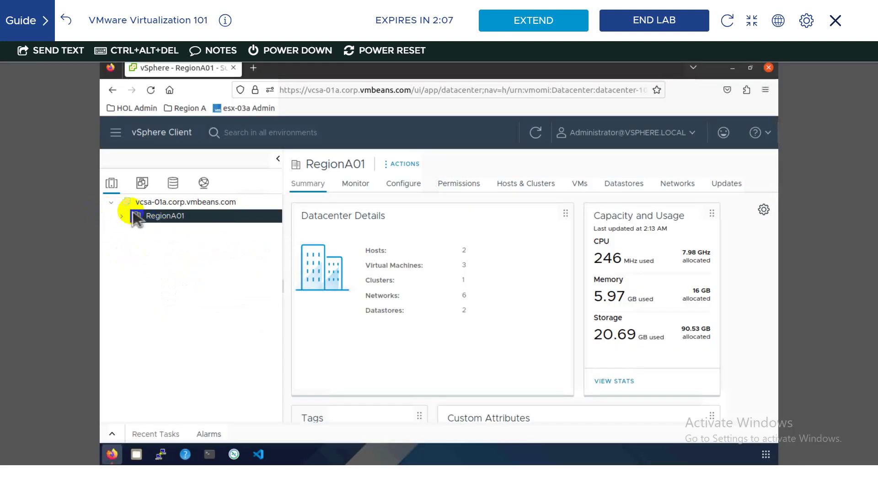
pyautogui.click(173, 204)
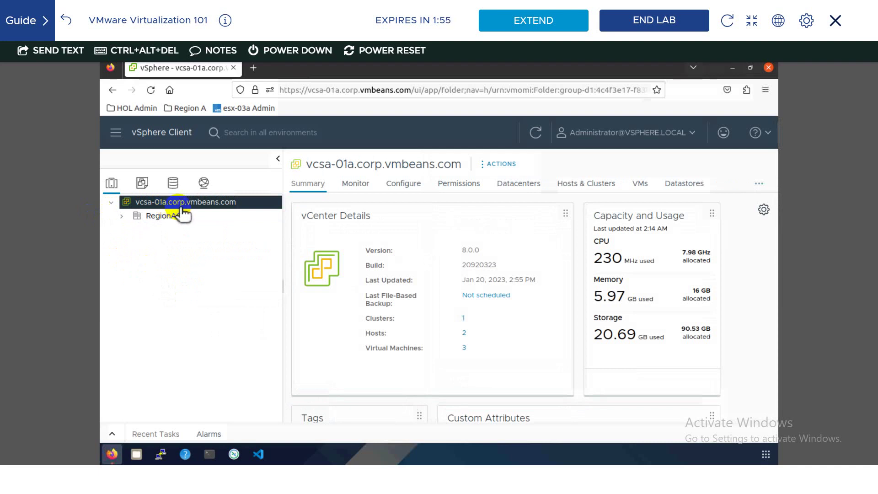
# - Start a New Datacenter under vcsa-01a and begin naming it KPITB
pyautogui.rightClick(182, 208)
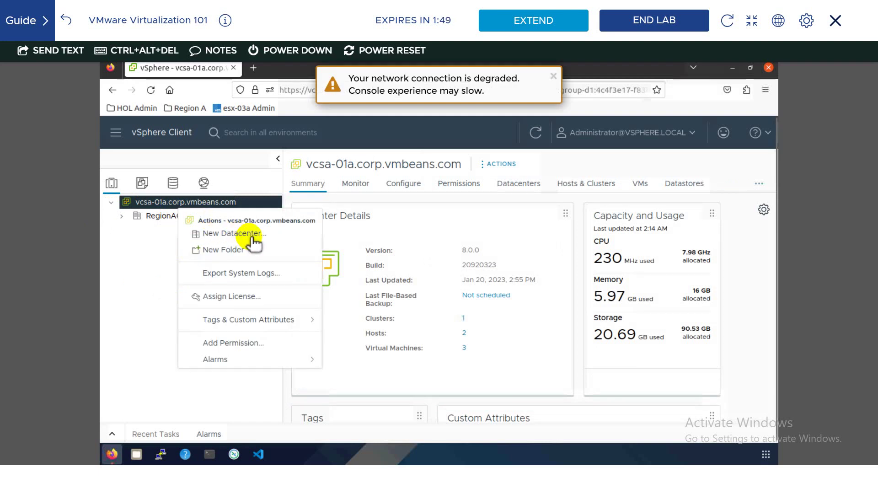
pyautogui.click(252, 237)
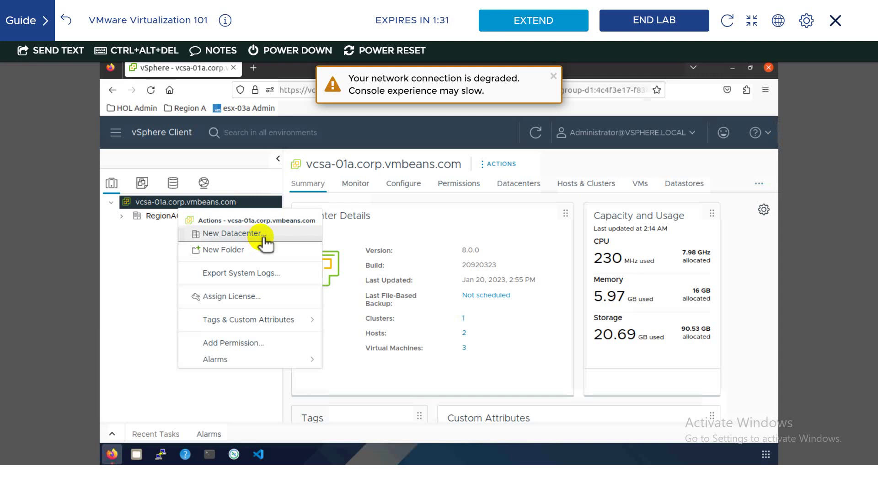
pyautogui.click(552, 75)
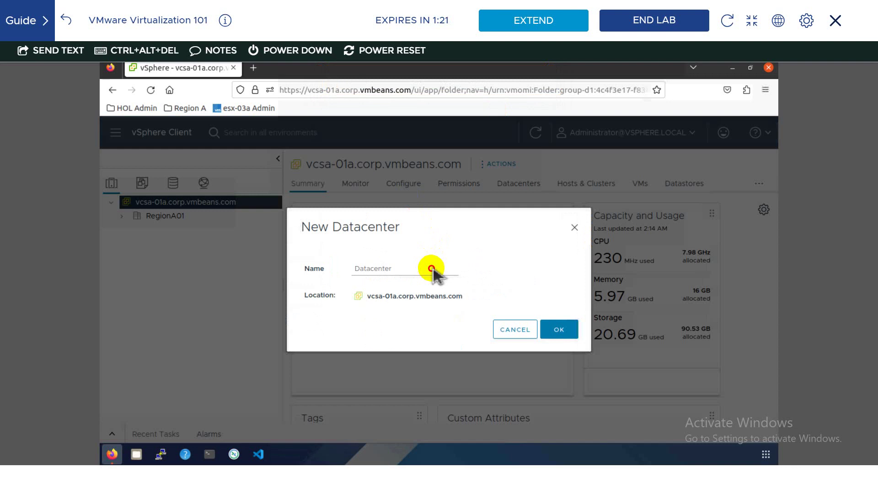
pyautogui.click(409, 272)
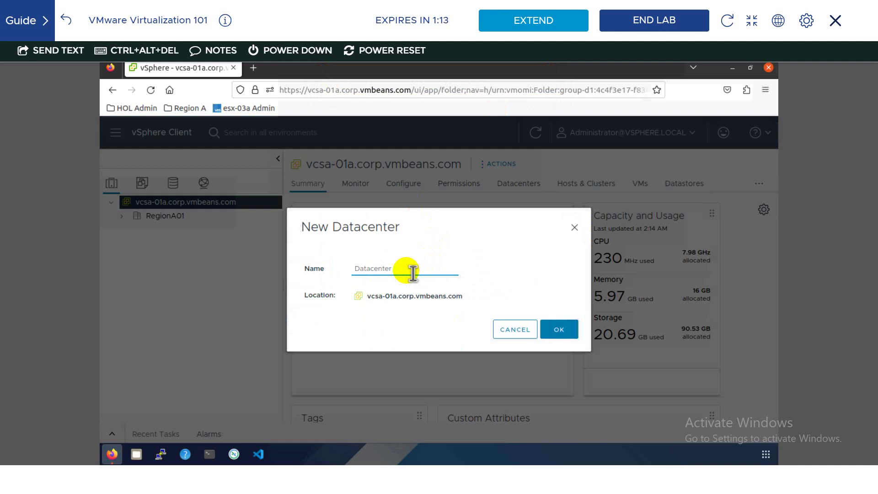
pyautogui.write('Dat')
pyautogui.press('BackSpace')
pyautogui.press('BackSpace')
pyautogui.press('BackSpace')
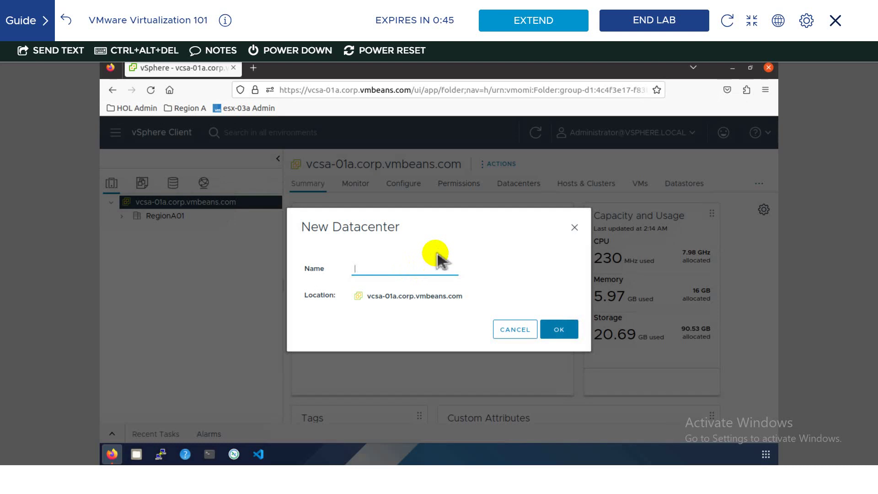
pyautogui.write('KPITB')
# - Extend the lab session, complete the name KPITB-DC, create it and view its summary
pyautogui.click(544, 27)
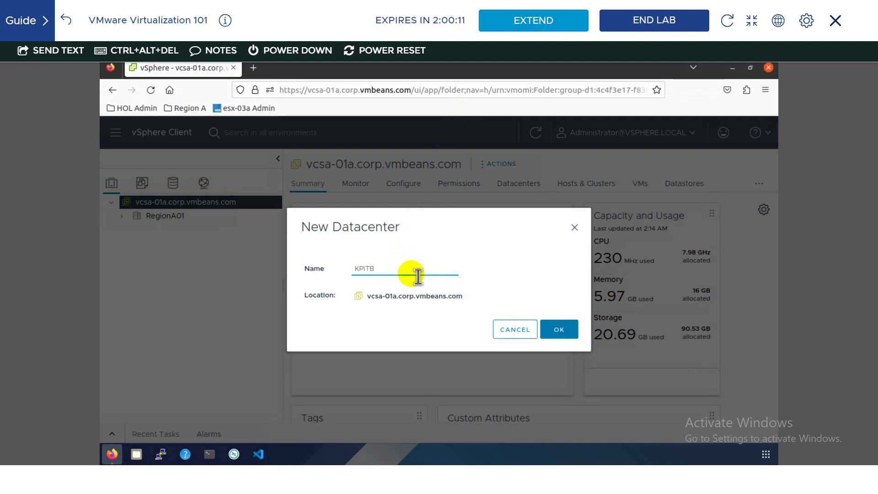
pyautogui.write('-DC')
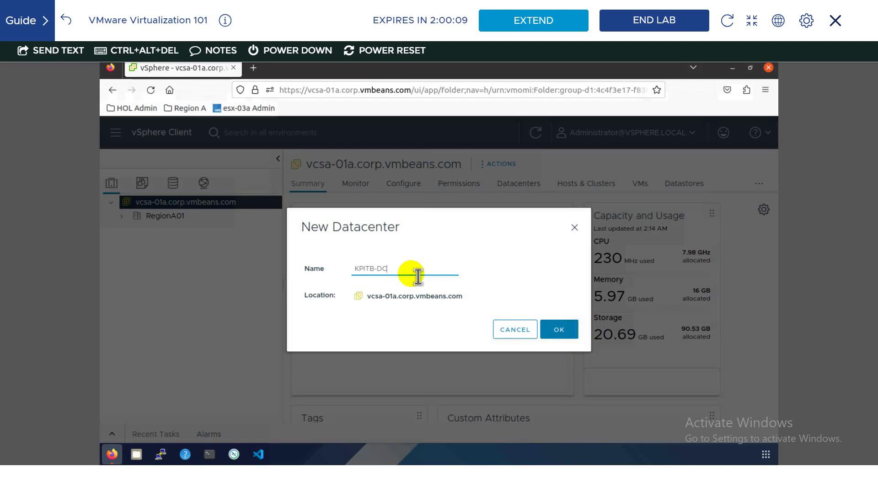
pyautogui.click(559, 330)
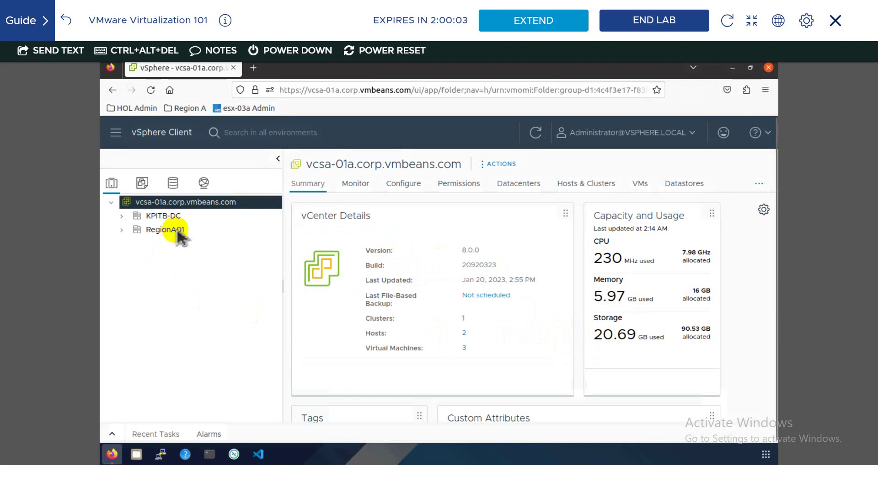
pyautogui.click(185, 219)
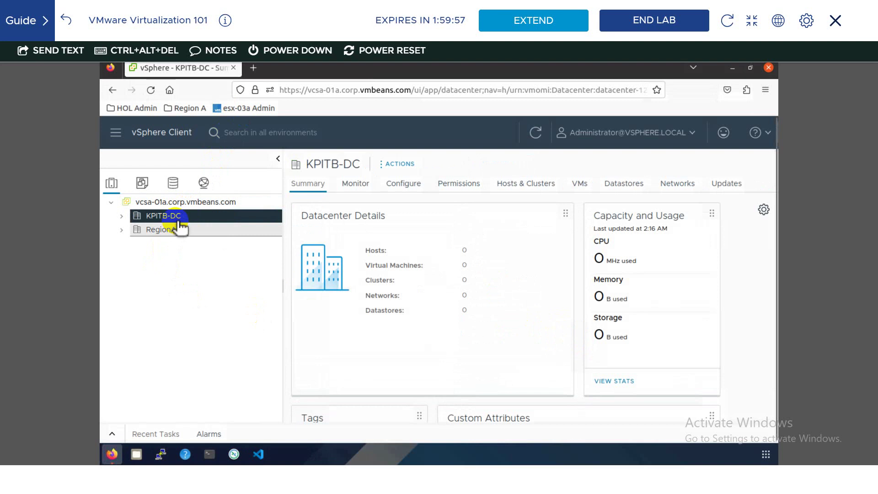
# - Open the esx-03a host client login page in a new tab and copy its host name
pyautogui.click(253, 68)
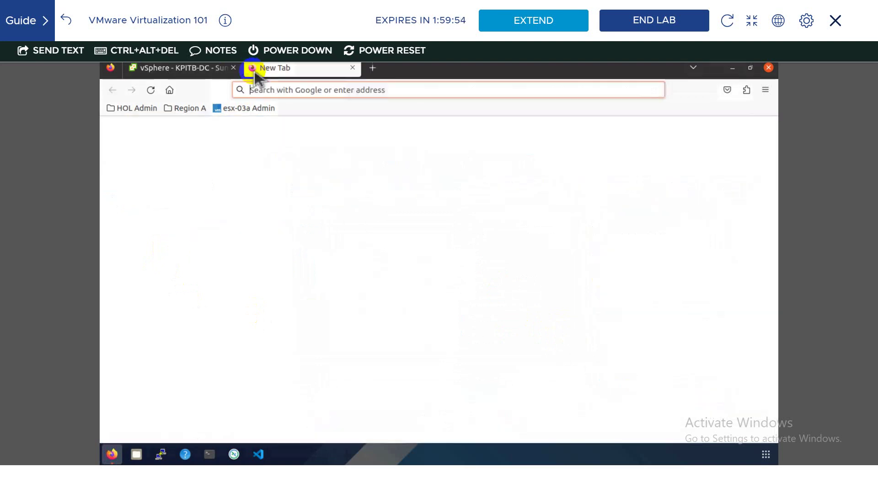
pyautogui.click(243, 109)
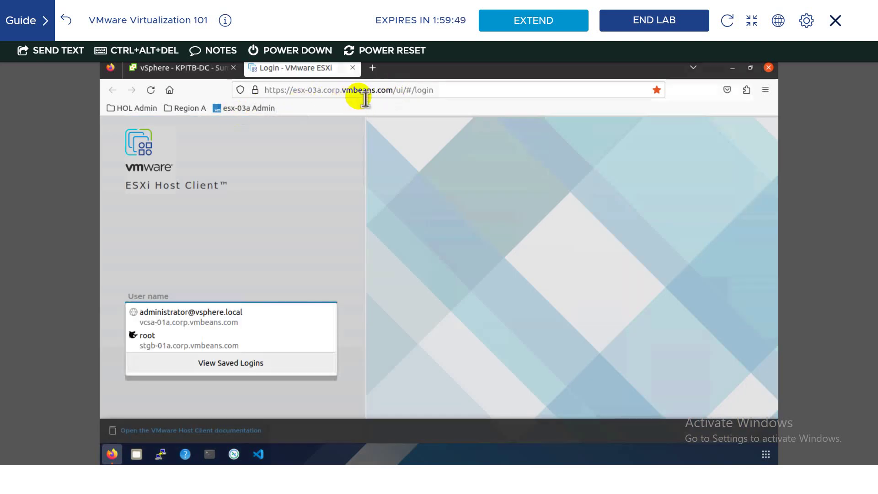
pyautogui.click(395, 92)
pyautogui.moveTo(401, 95); pyautogui.dragTo(300, 95)
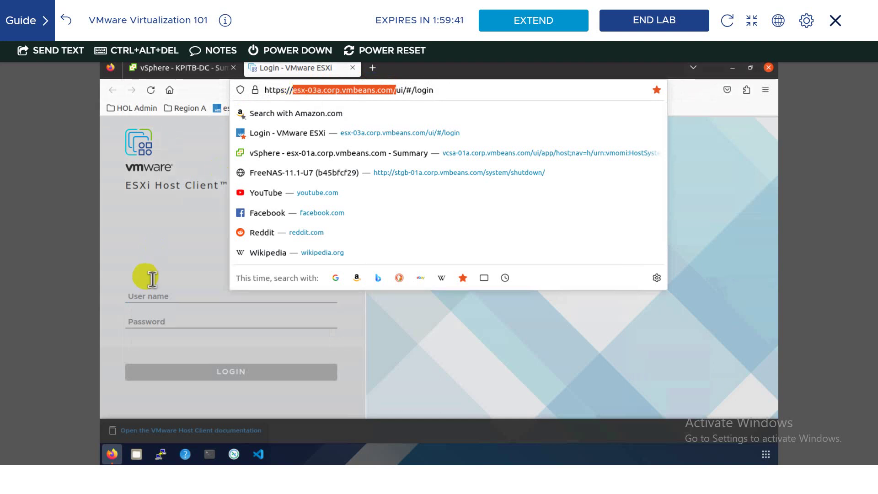
pyautogui.rightClick(352, 92)
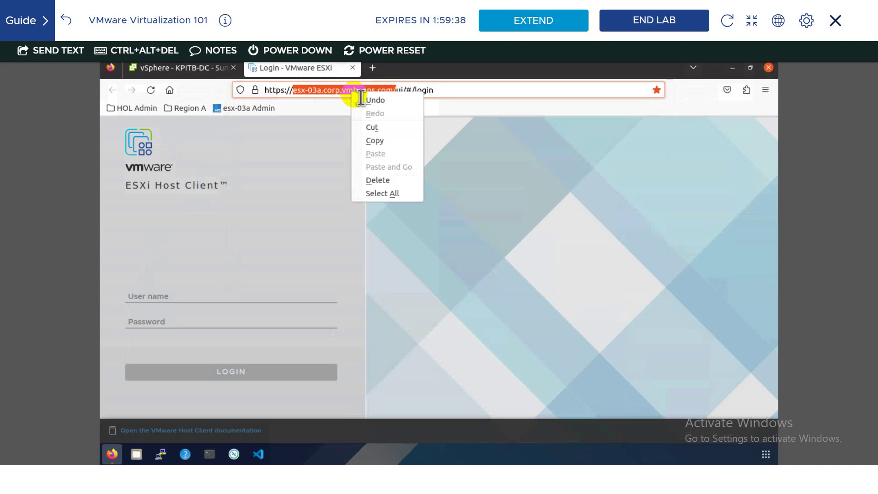
pyautogui.click(388, 142)
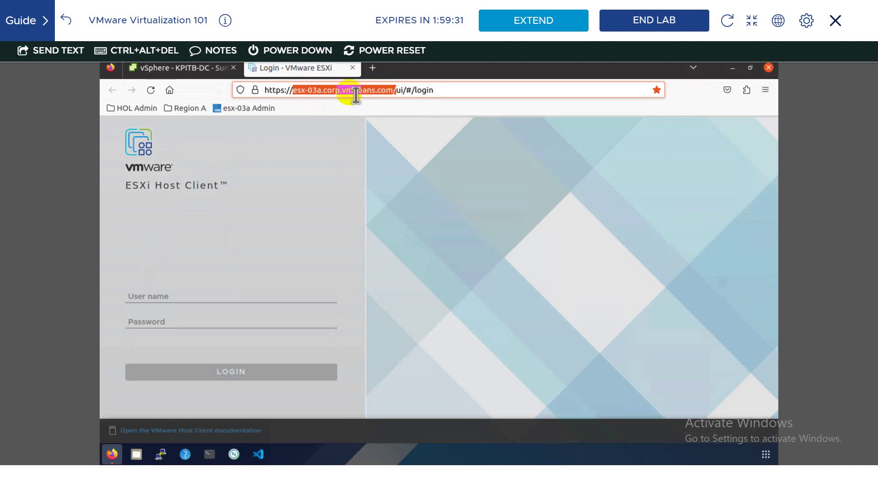
pyautogui.click(216, 71)
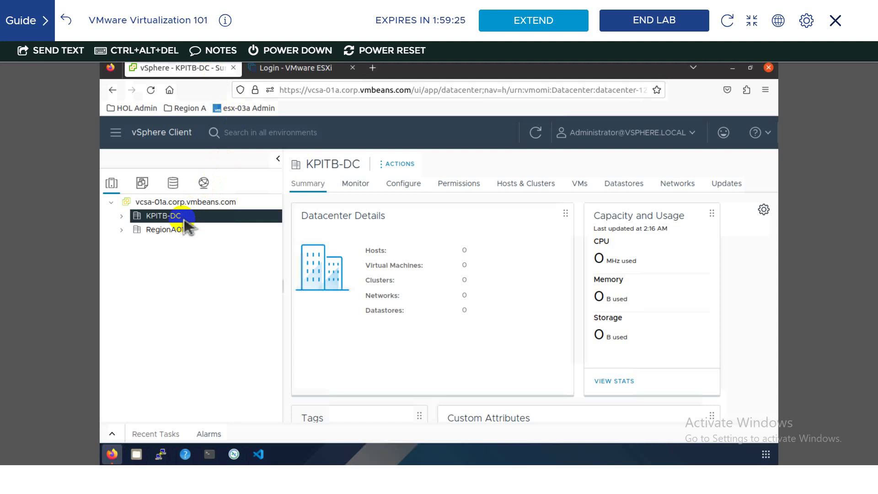
# - Launch Add Host on KPITB-DC and paste esx-03a.corp.vmbeans.com as the host name
pyautogui.rightClick(186, 224)
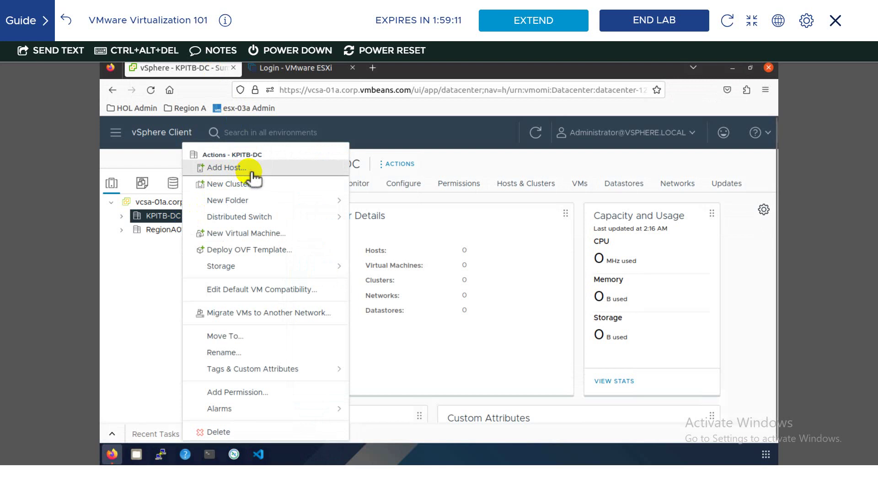
pyautogui.click(252, 173)
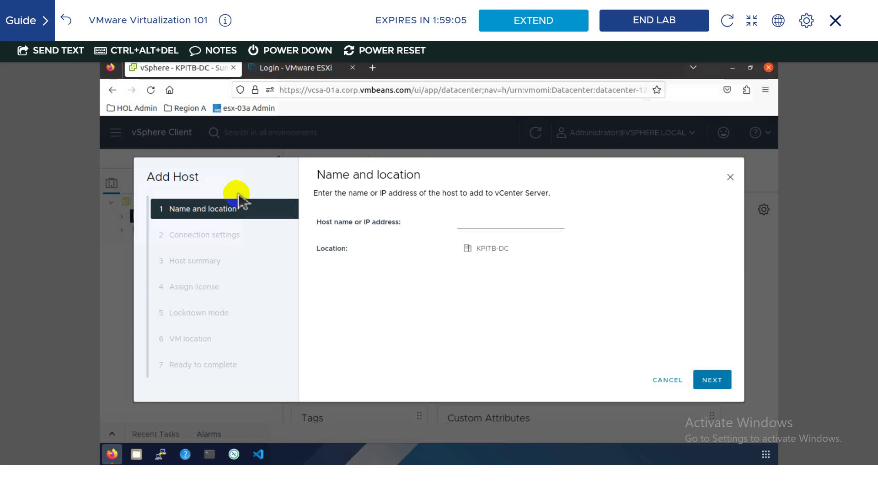
pyautogui.click(478, 225)
pyautogui.rightClick(478, 226)
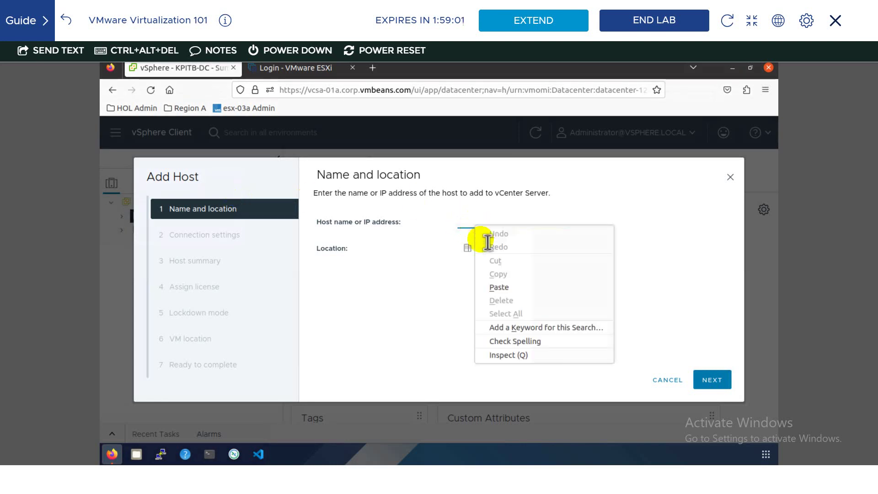
pyautogui.click(499, 287)
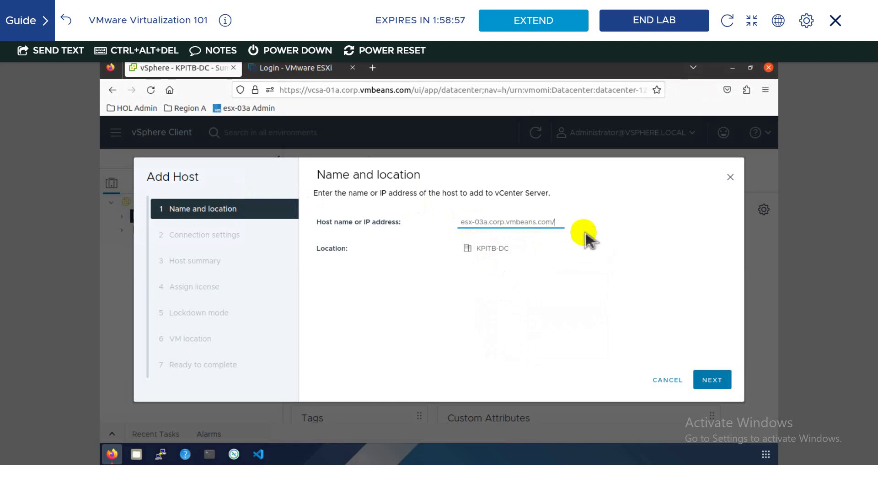
pyautogui.press('BackSpace')
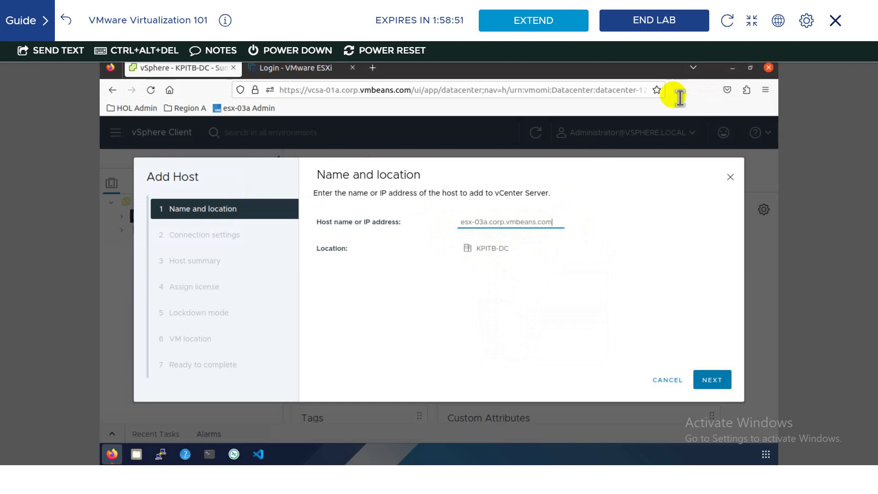
pyautogui.click(751, 20)
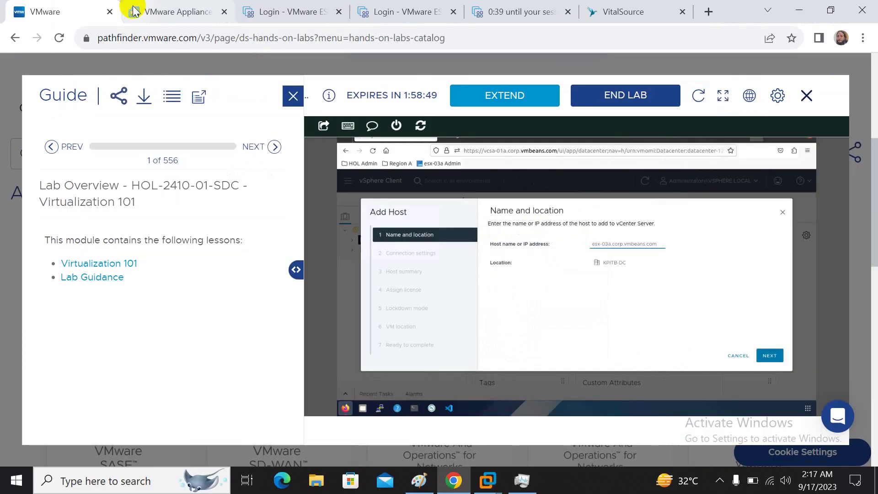
pyautogui.click(141, 18)
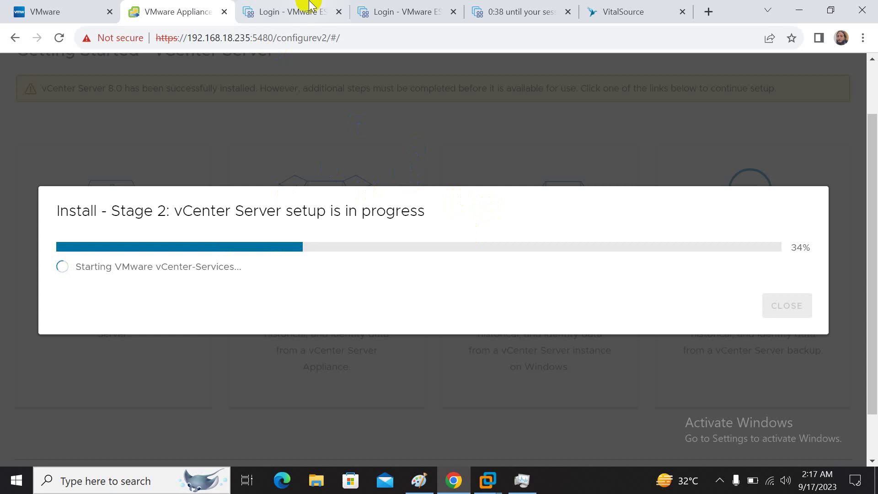
pyautogui.click(309, 4)
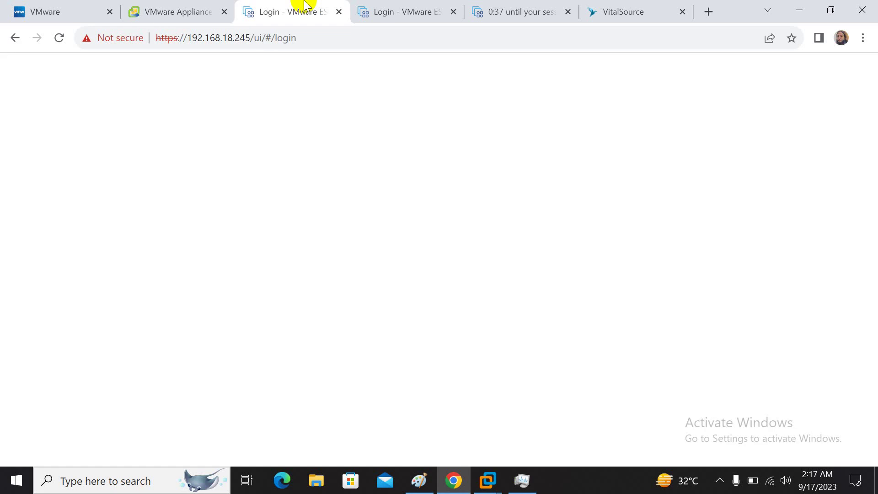
pyautogui.click(384, 4)
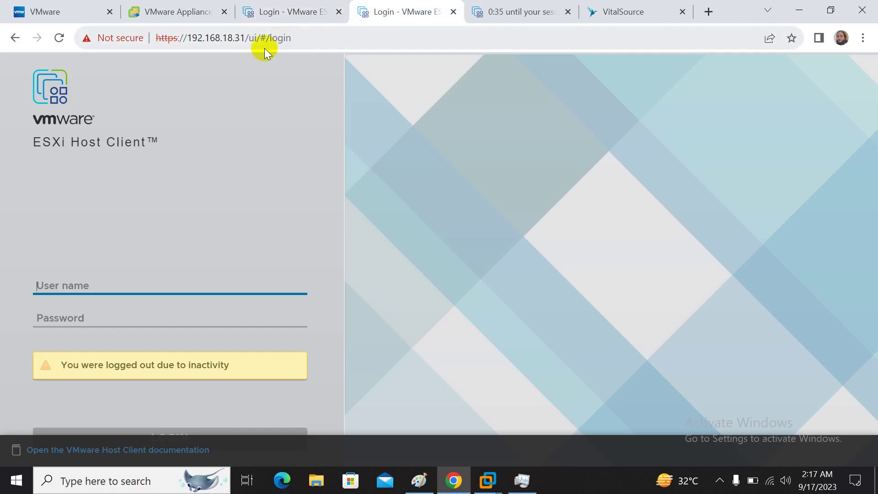
pyautogui.click(491, 7)
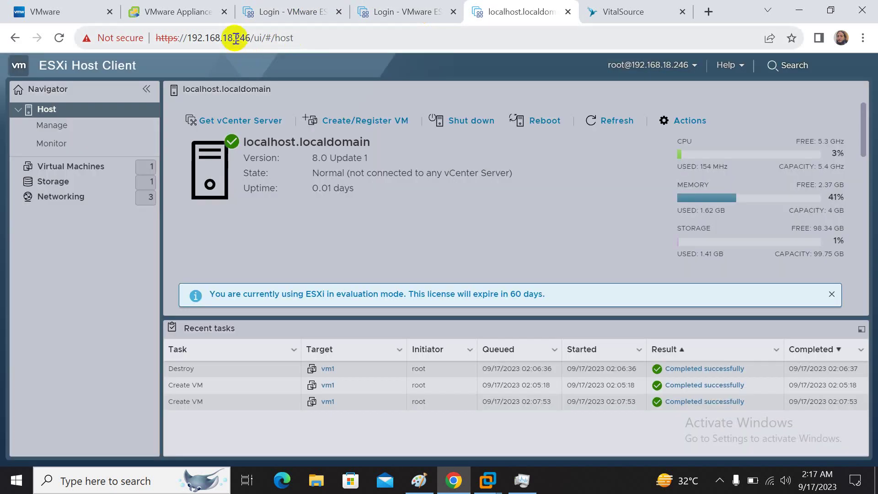
pyautogui.click(588, 8)
pyautogui.click(537, 5)
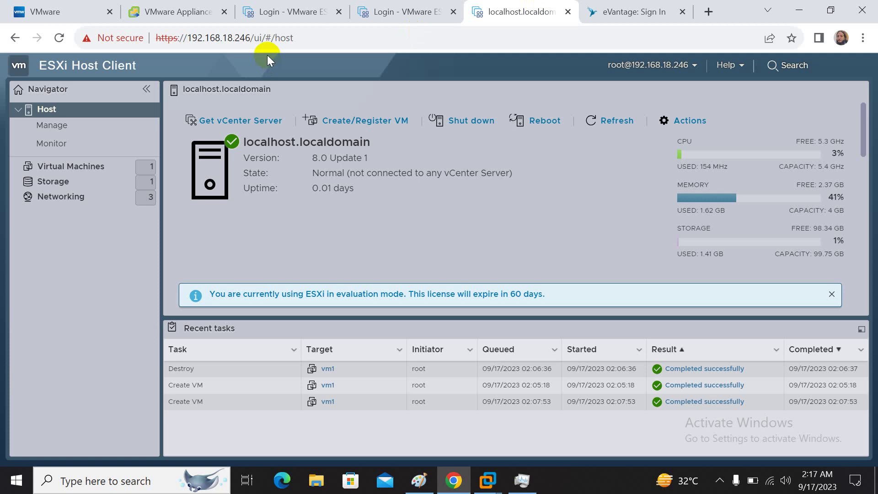
pyautogui.click(423, 9)
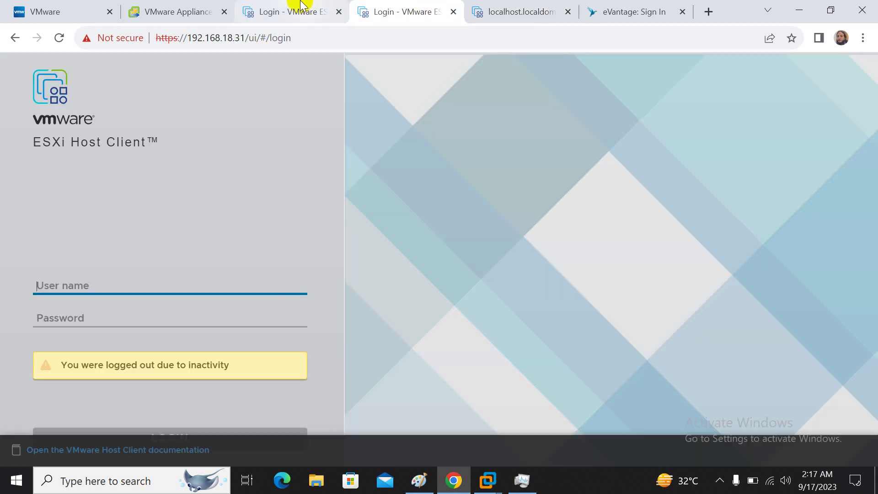
pyautogui.click(483, 7)
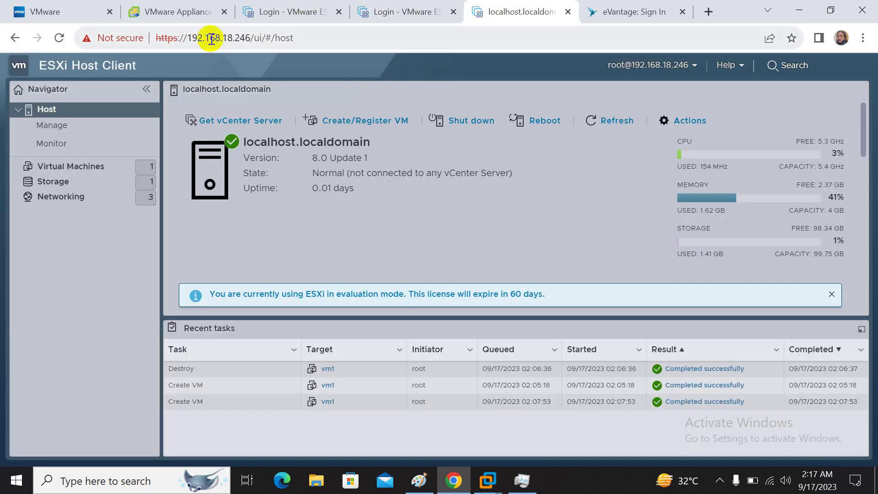
pyautogui.click(196, 16)
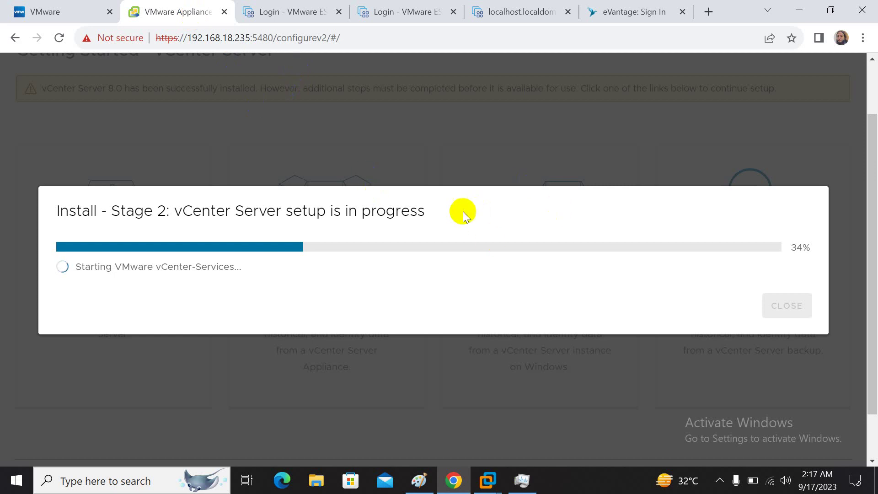
pyautogui.click(83, 16)
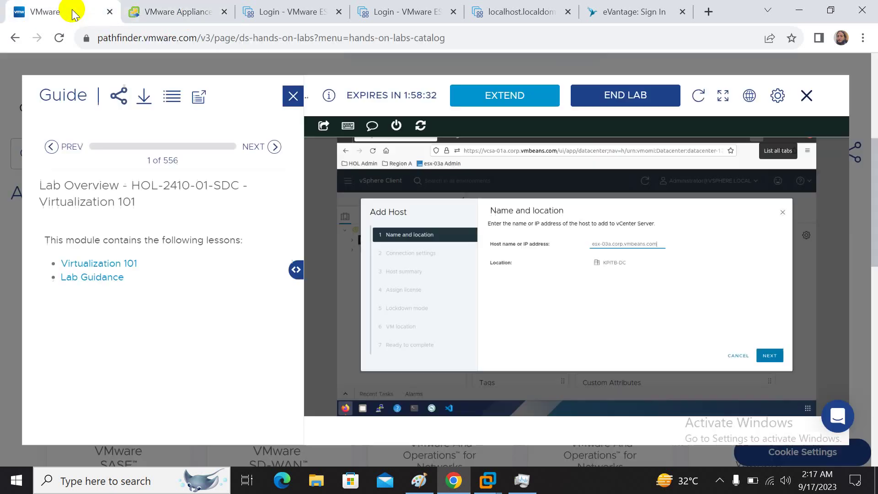
# - Enter the root user name and host password in Connection settings, then continue to Host summary
pyautogui.click(723, 98)
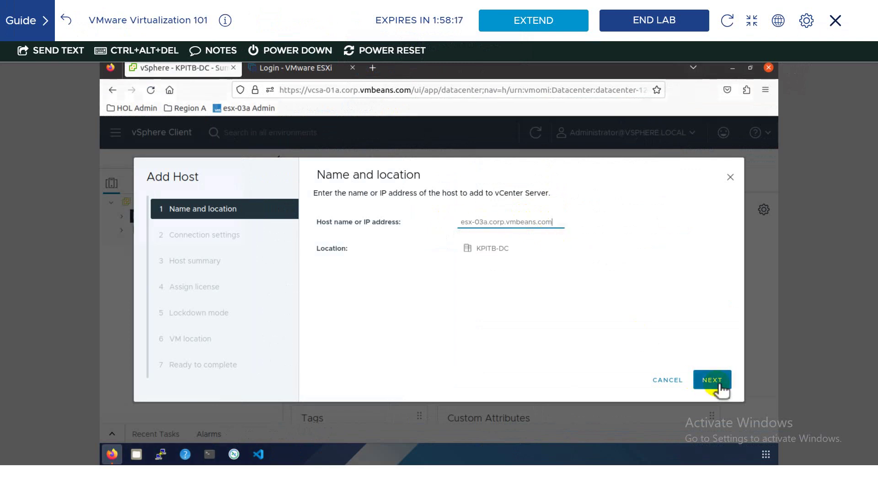
pyautogui.click(720, 384)
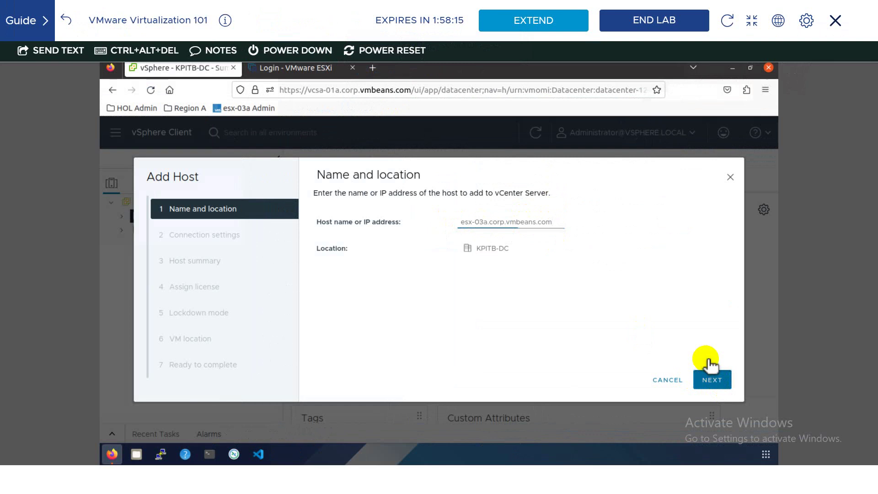
pyautogui.click(528, 227)
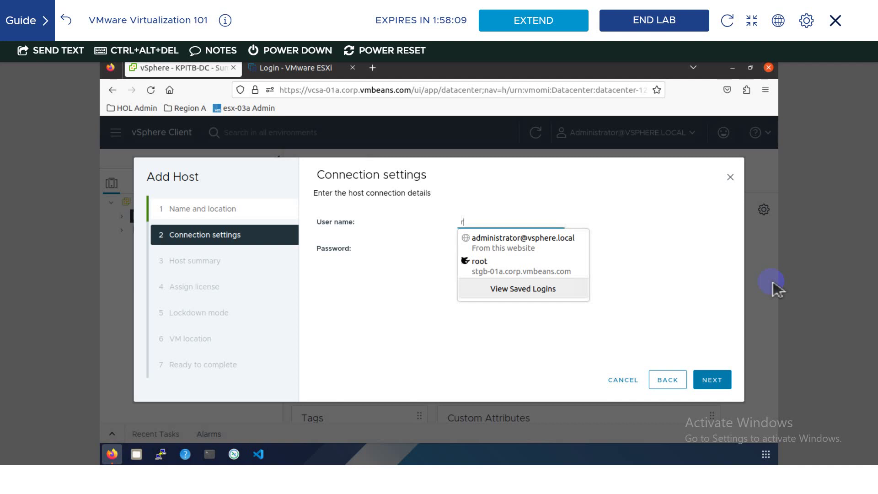
pyautogui.write('root')
pyautogui.press('Tab')
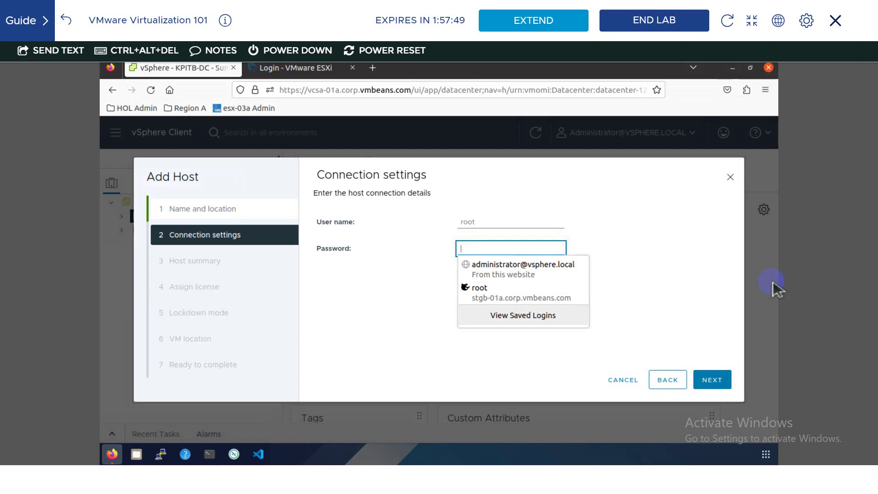
pyautogui.write('VM')
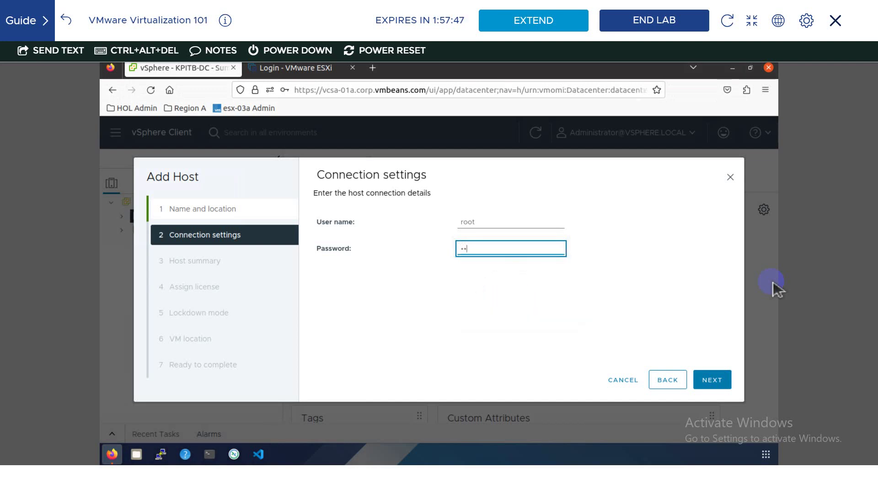
pyautogui.write('ware1!')
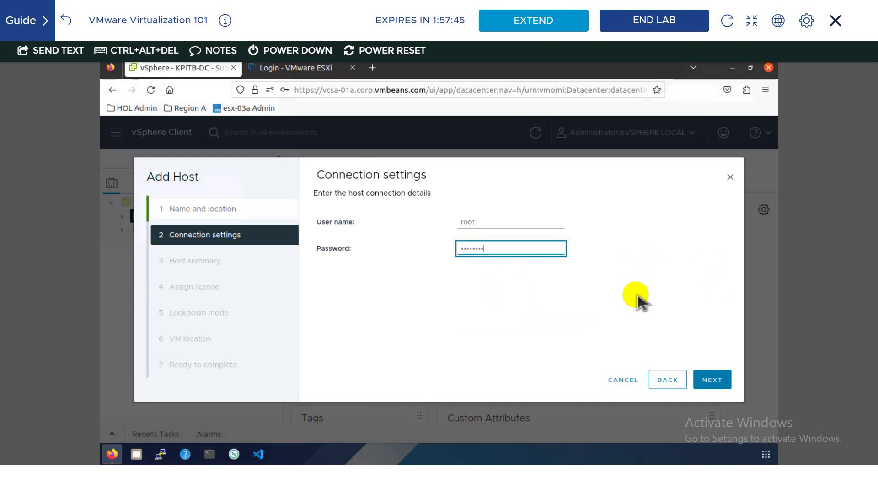
pyautogui.click(724, 384)
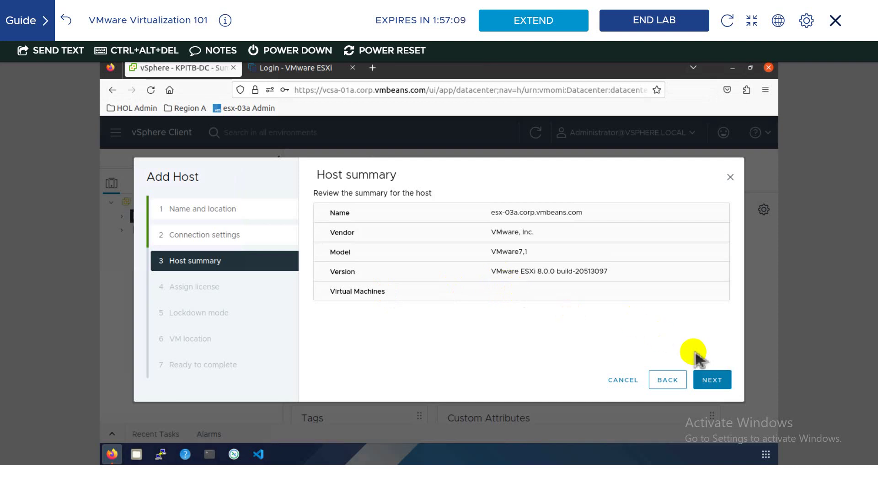
# - Advance the wizard to Lockdown mode and switch to the ESXi login tab
pyautogui.click(707, 379)
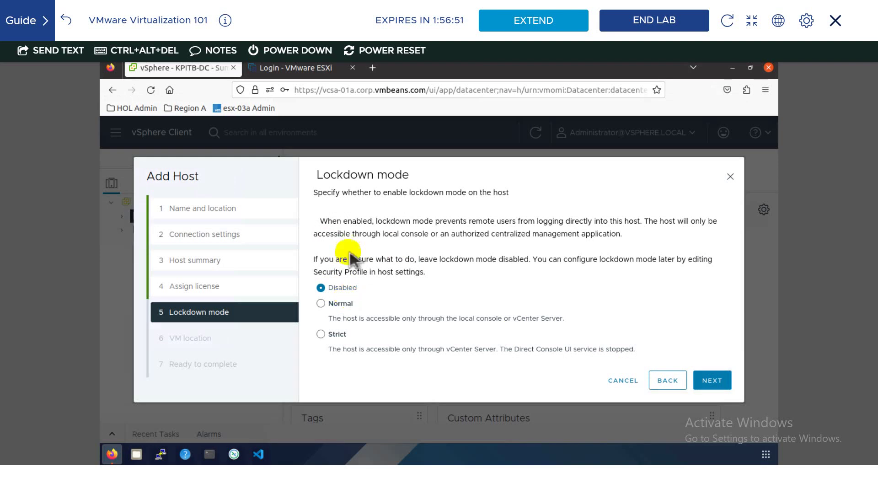
pyautogui.click(311, 71)
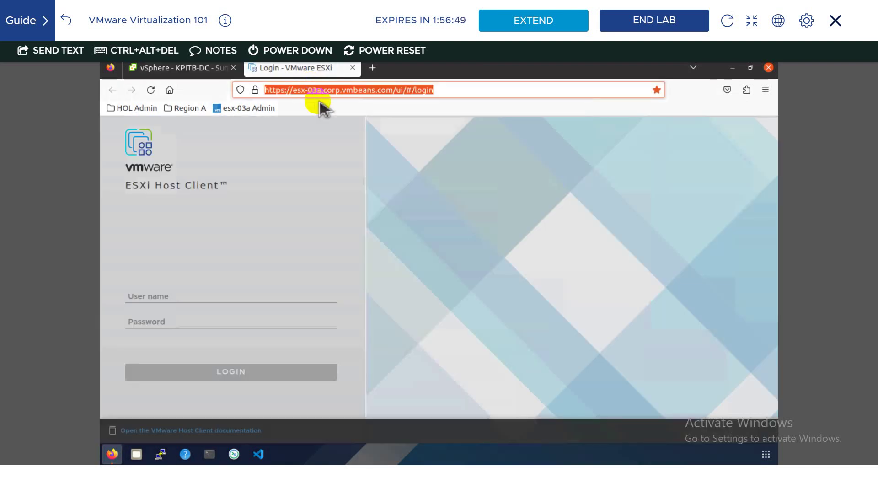
# - Log into the esx-03a ESXi Host Client as root, decline saving credentials, and return to vSphere
pyautogui.click(444, 94)
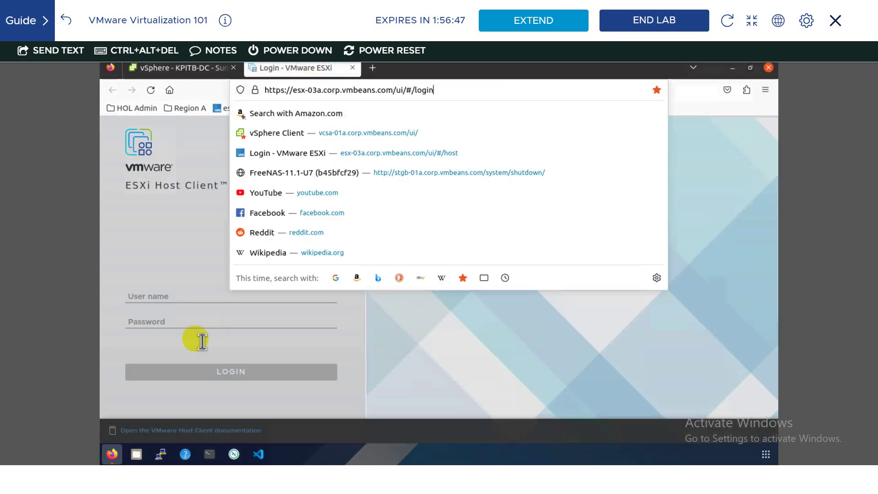
pyautogui.click(197, 300)
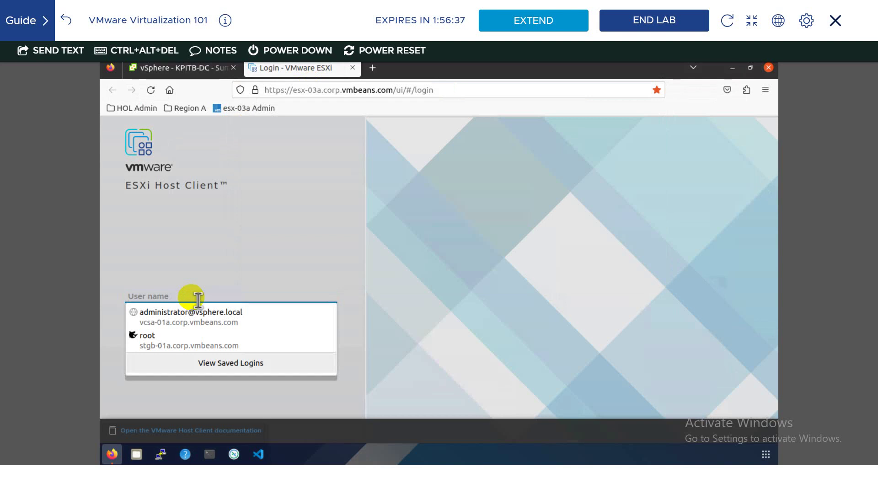
pyautogui.write('root')
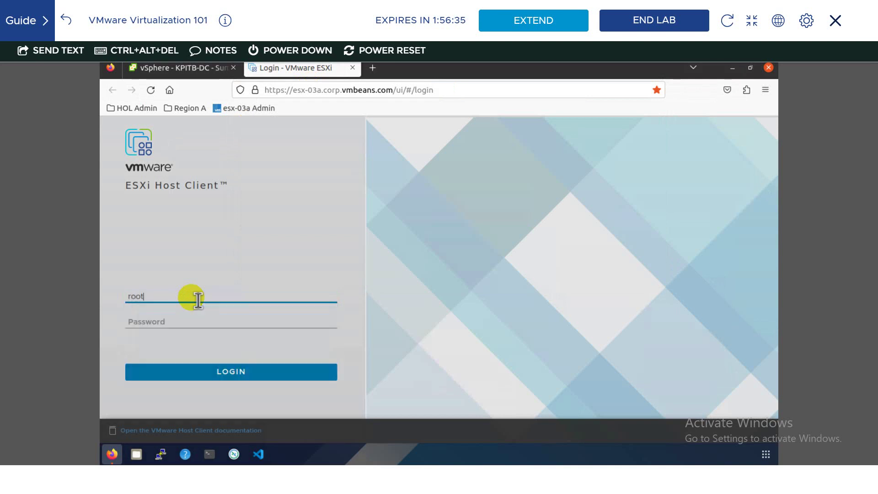
pyautogui.press('Tab')
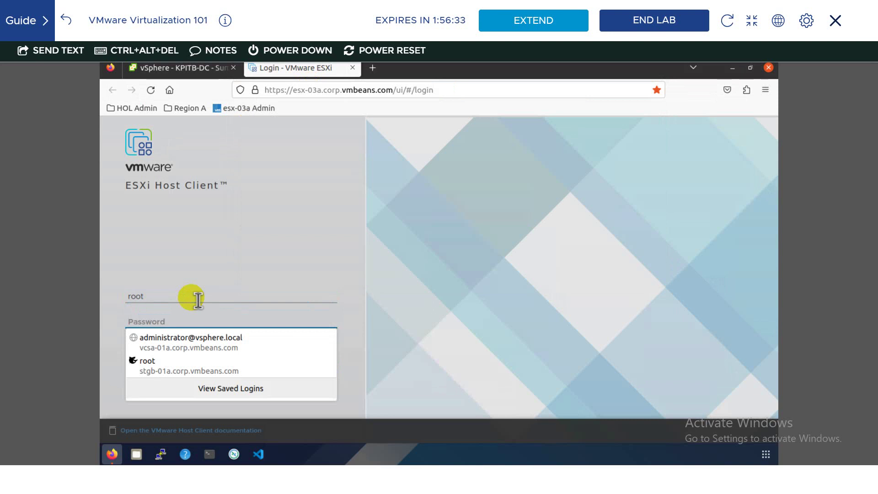
pyautogui.write('VM')
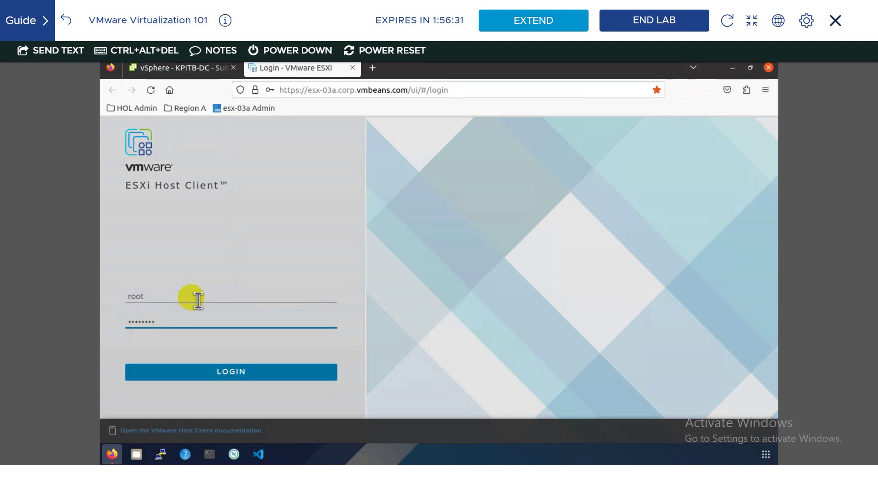
pyautogui.press('Return')
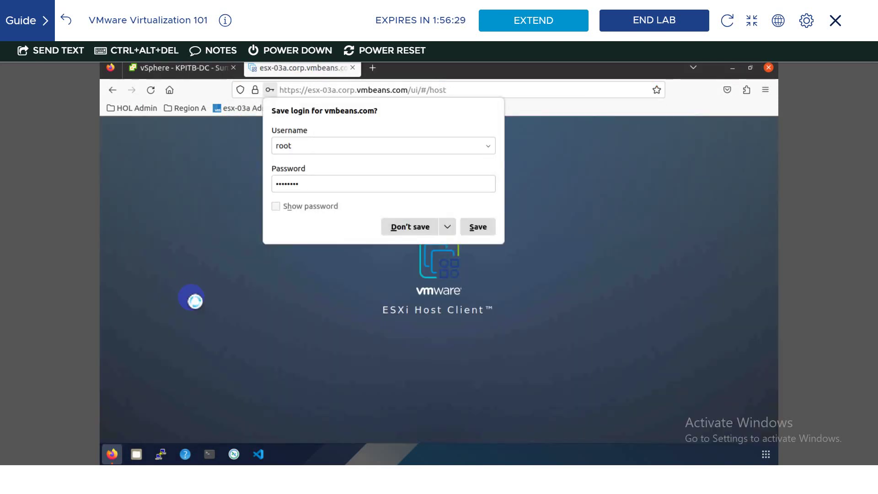
pyautogui.click(410, 227)
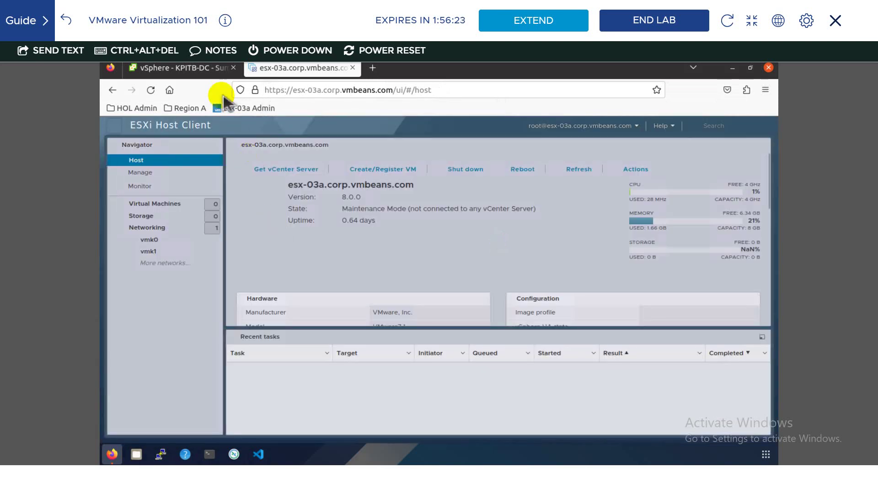
pyautogui.click(201, 68)
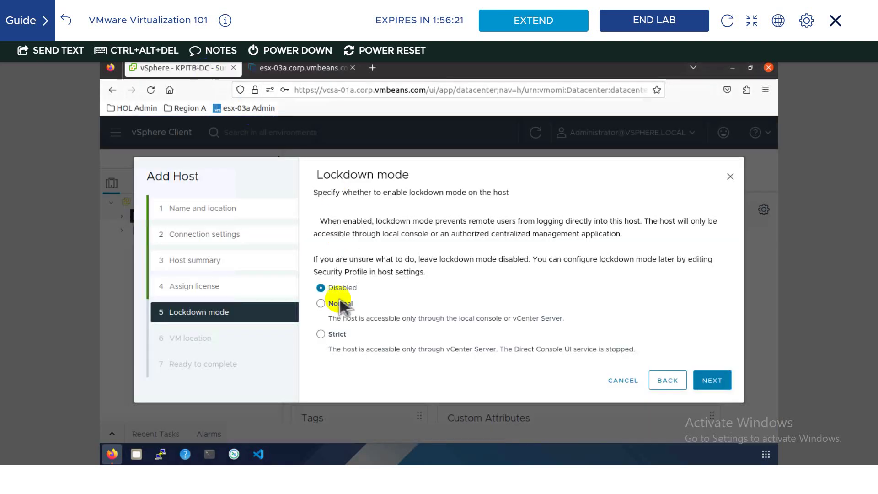
# - Choose Normal lockdown mode for esx-03a, briefly checking the host's ESXi tab
pyautogui.click(322, 303)
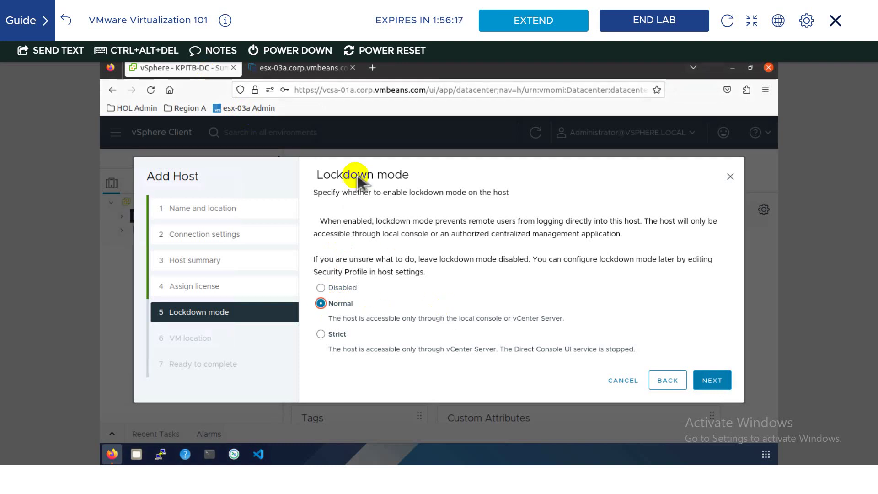
pyautogui.click(323, 69)
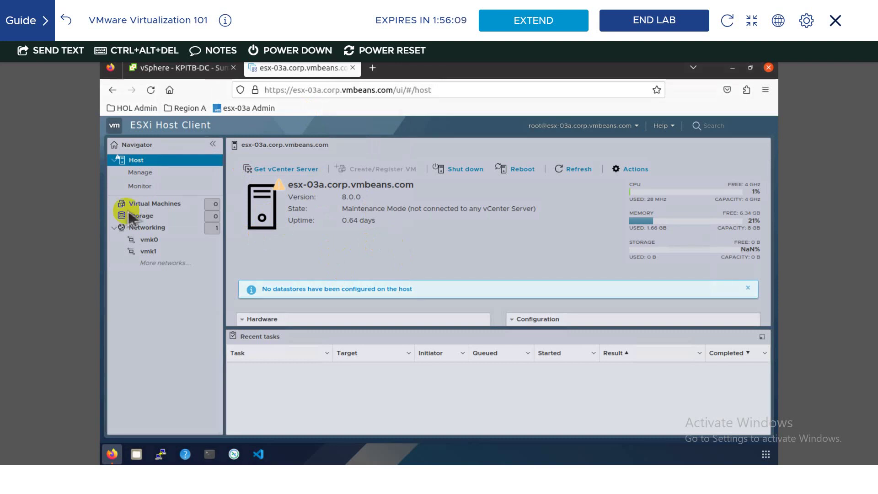
pyautogui.click(204, 73)
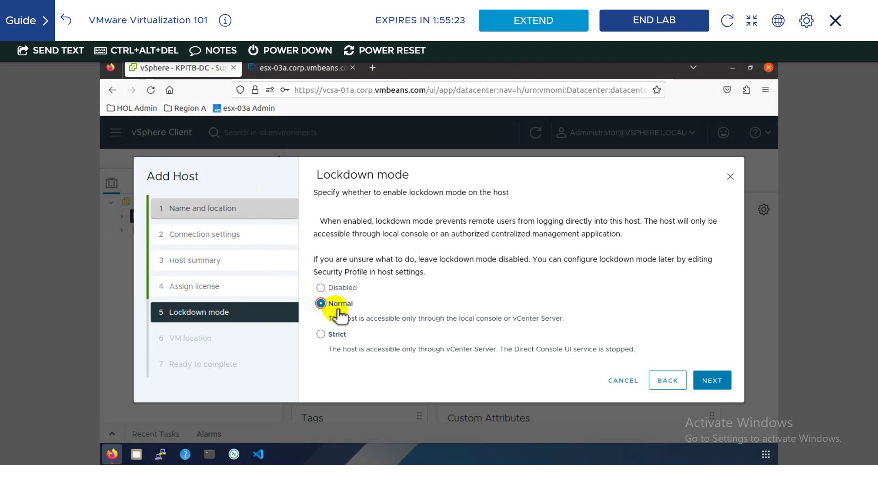
# - Leave lockdown mode Disabled for the new host and advance to the VM location step
pyautogui.click(321, 335)
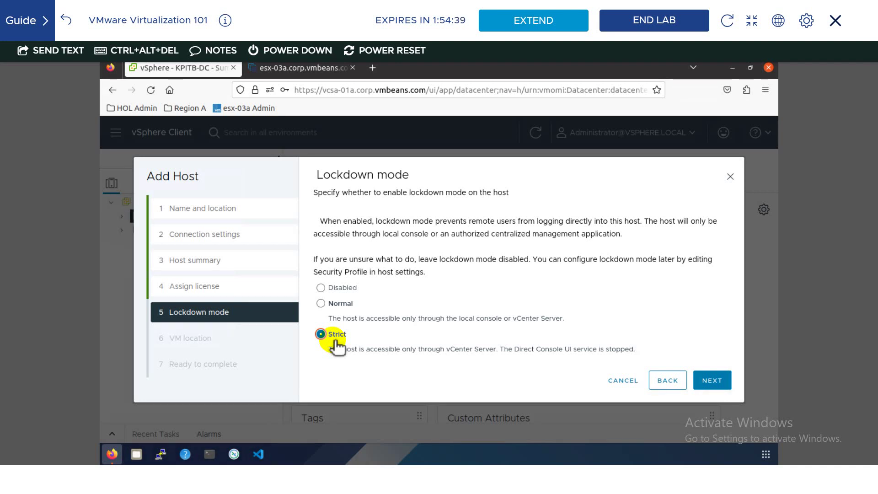
pyautogui.click(332, 293)
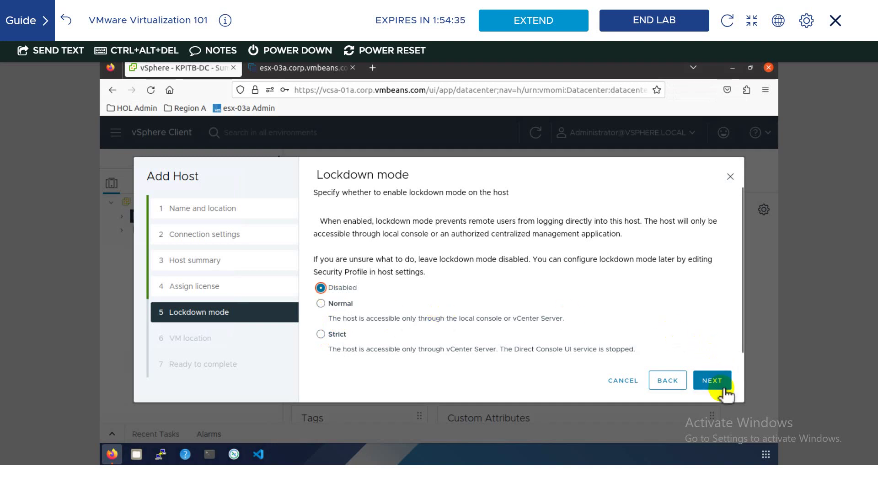
pyautogui.click(712, 381)
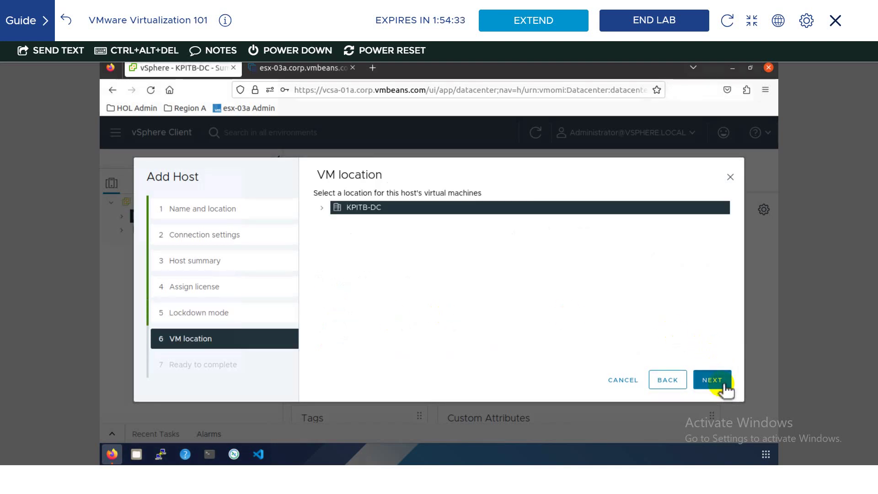
# - Finish the Add Host wizard for esx-03a and decline saving the login credentials
pyautogui.click(725, 388)
pyautogui.click(723, 386)
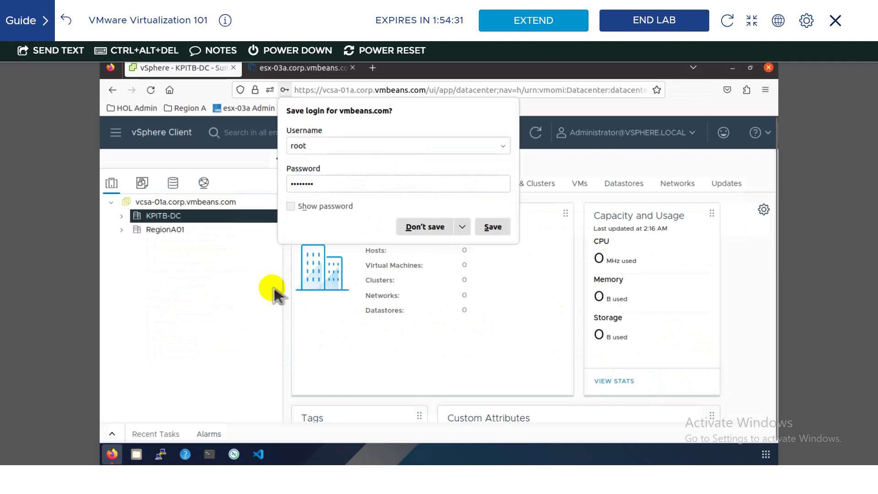
pyautogui.click(424, 228)
# - Take esx-03a under KPITB-DC out of maintenance mode
pyautogui.click(121, 216)
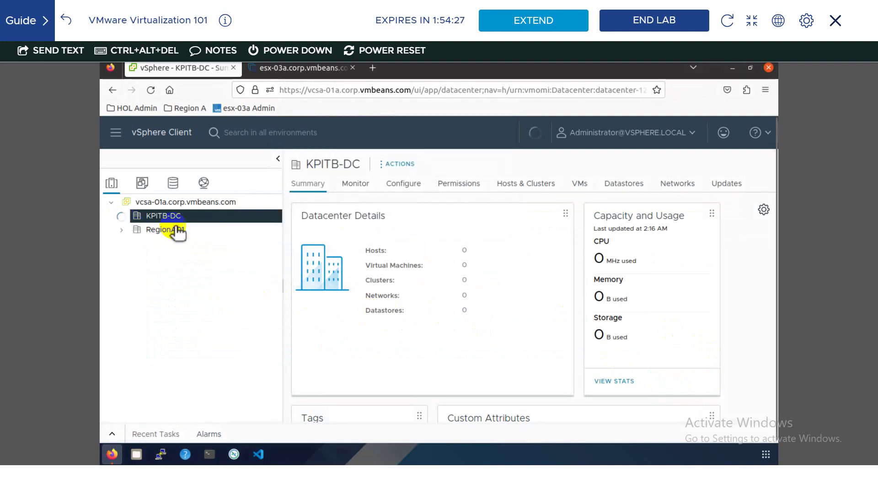
pyautogui.click(196, 233)
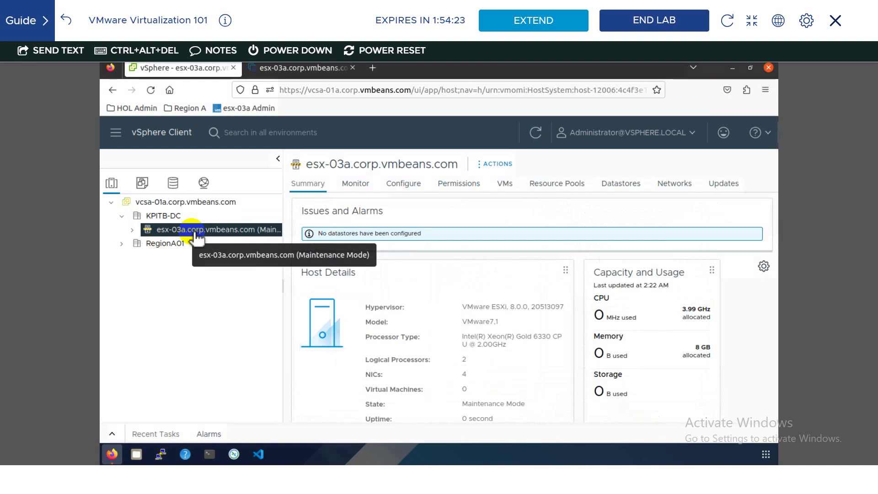
pyautogui.rightClick(196, 233)
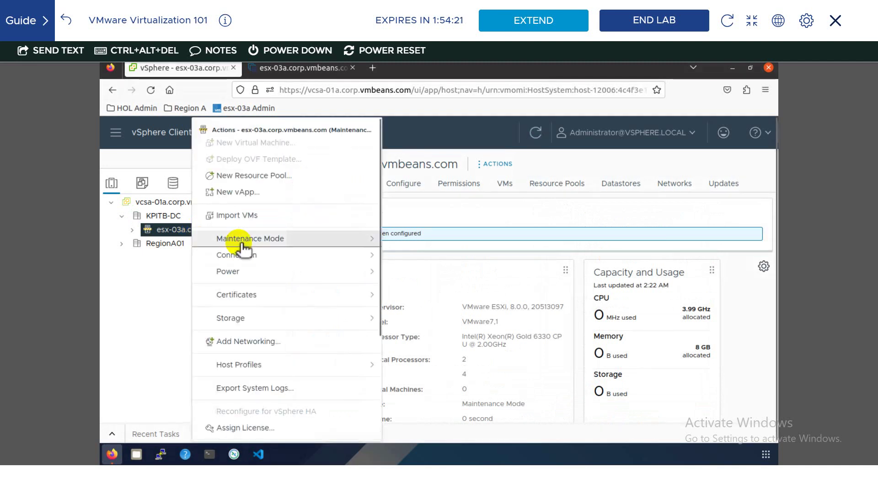
pyautogui.moveTo(366, 244)
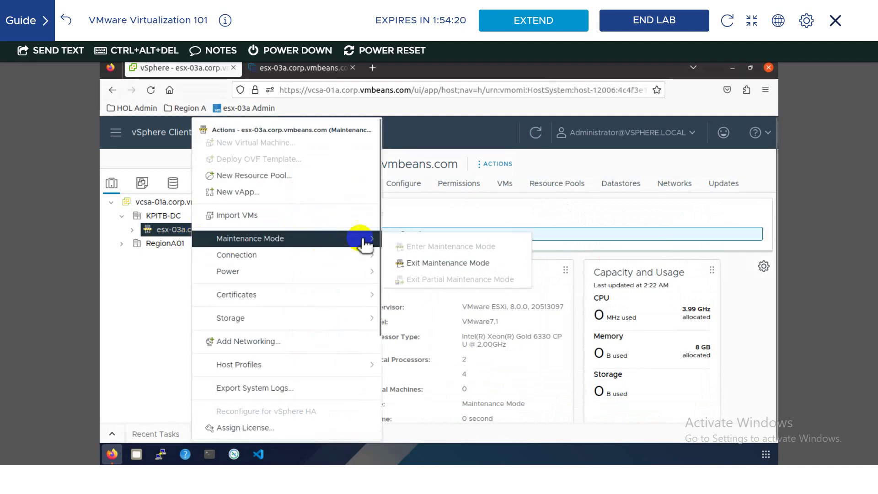
pyautogui.click(425, 274)
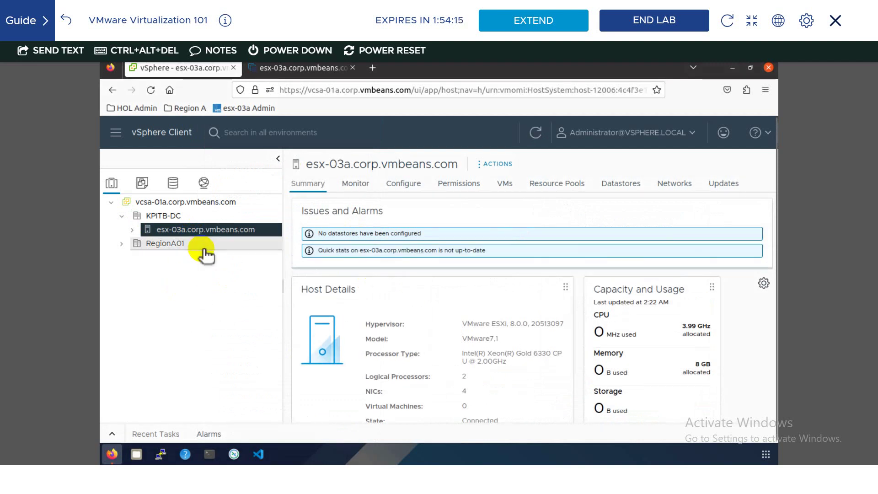
# - Rescan esx-03a's storage adapters and list its datastores, showing ds-iscsi01 with 84.75 GB capacity
pyautogui.click(401, 188)
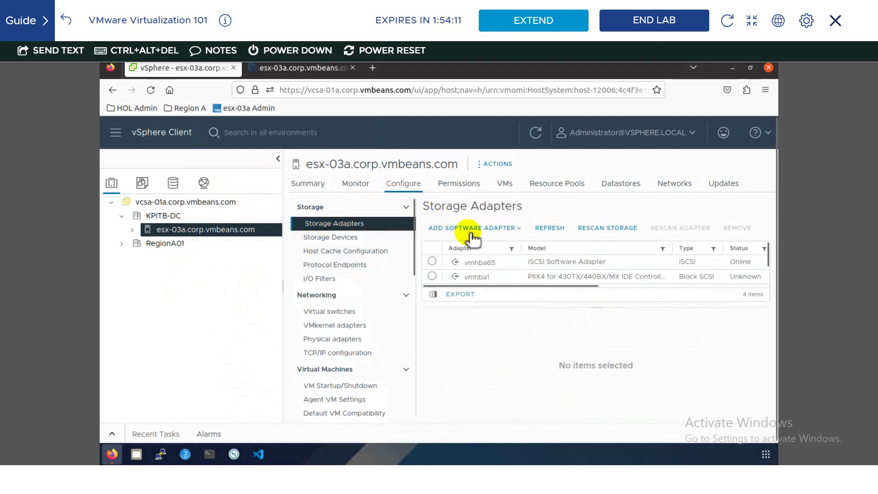
pyautogui.click(596, 234)
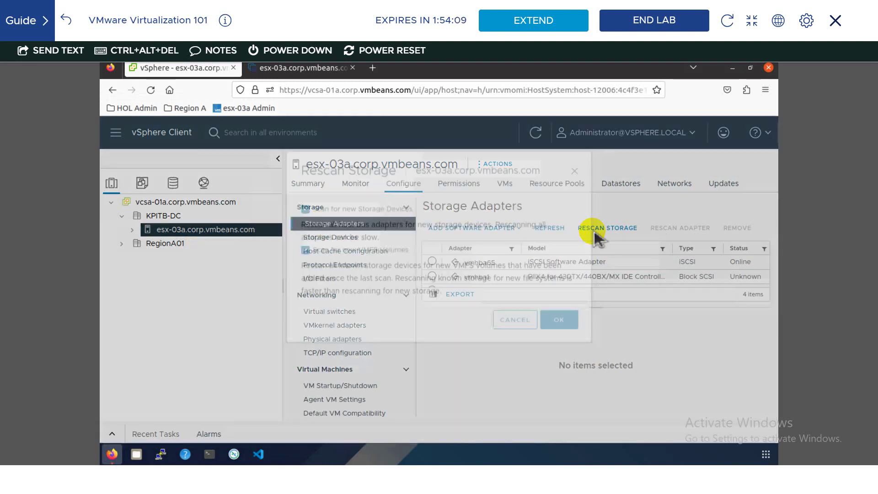
pyautogui.click(564, 360)
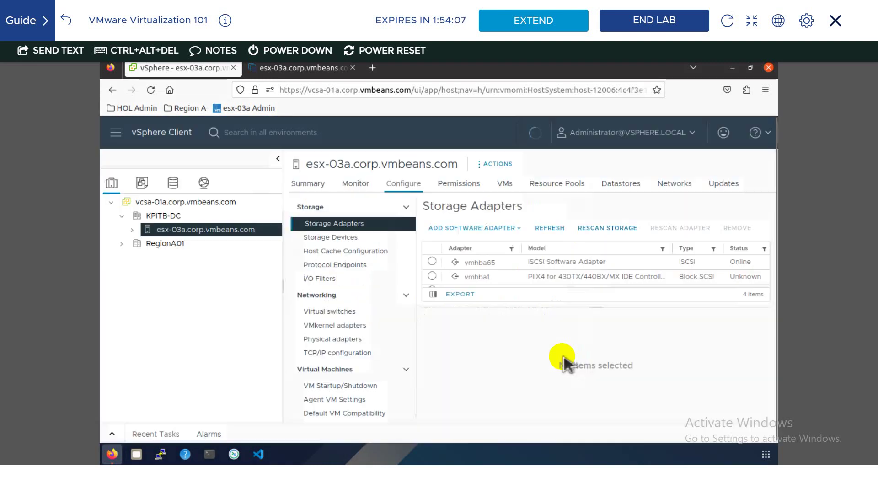
pyautogui.click(612, 187)
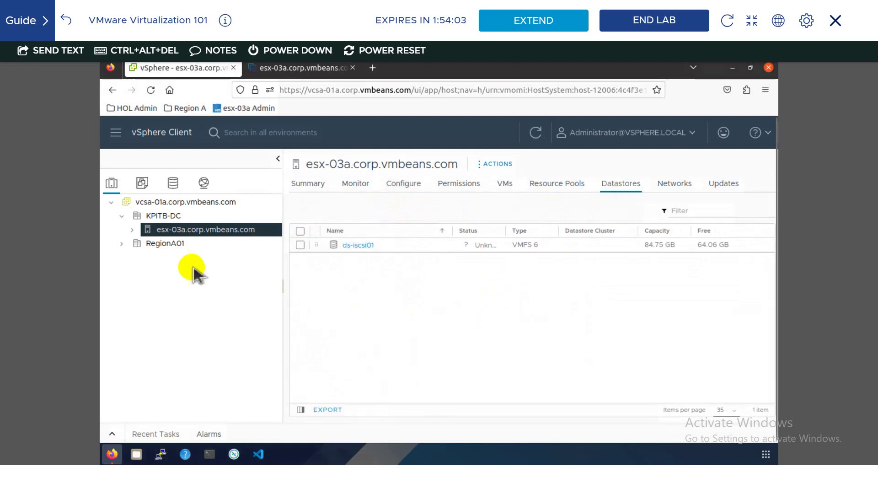
pyautogui.click(132, 229)
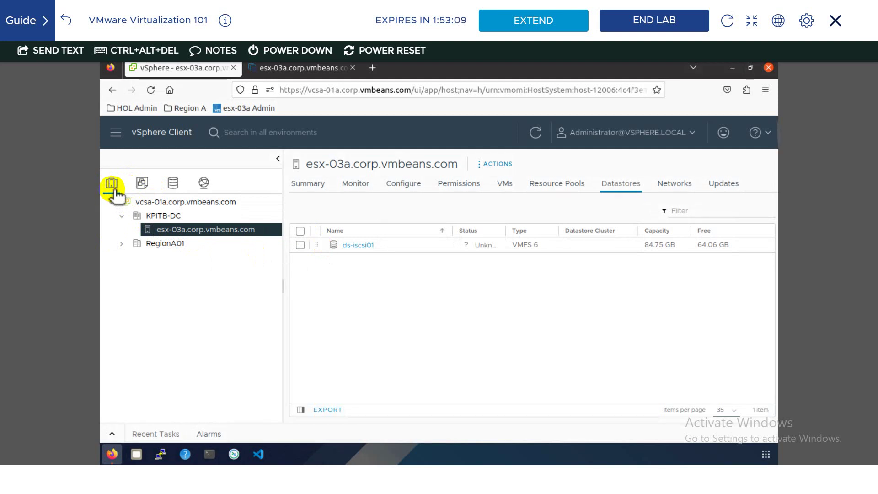
# - Browse the VMs and Templates, Storage and Networking inventories, then show vcsa-01a's vCenter Server settings
pyautogui.click(142, 184)
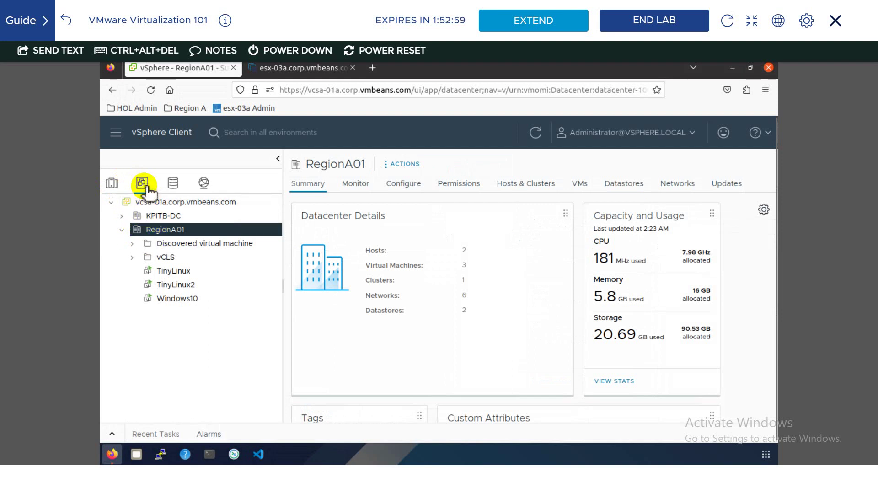
pyautogui.click(172, 187)
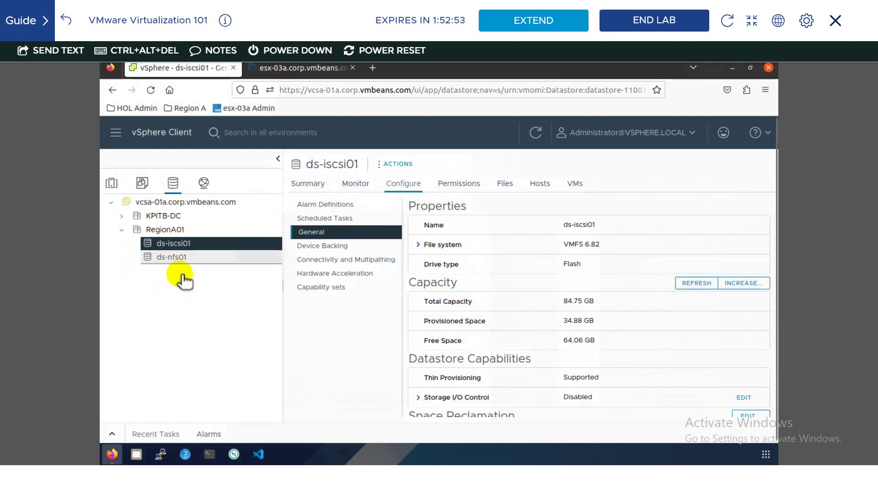
pyautogui.click(204, 183)
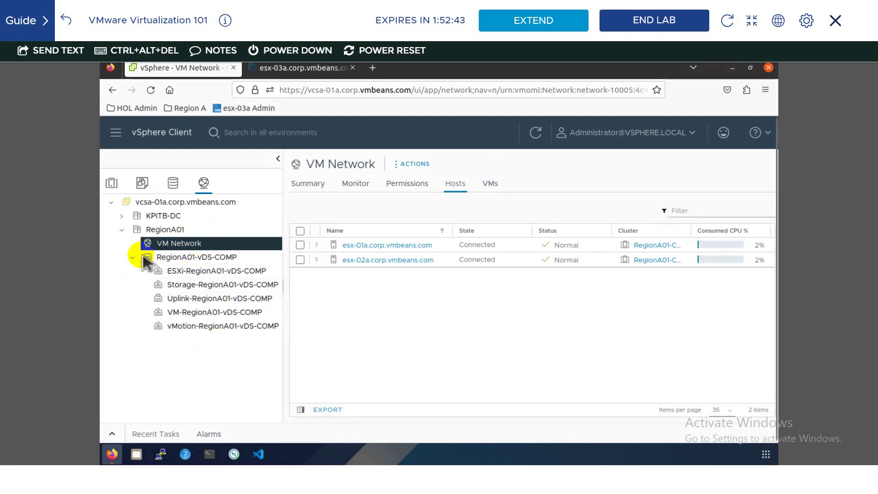
pyautogui.click(175, 204)
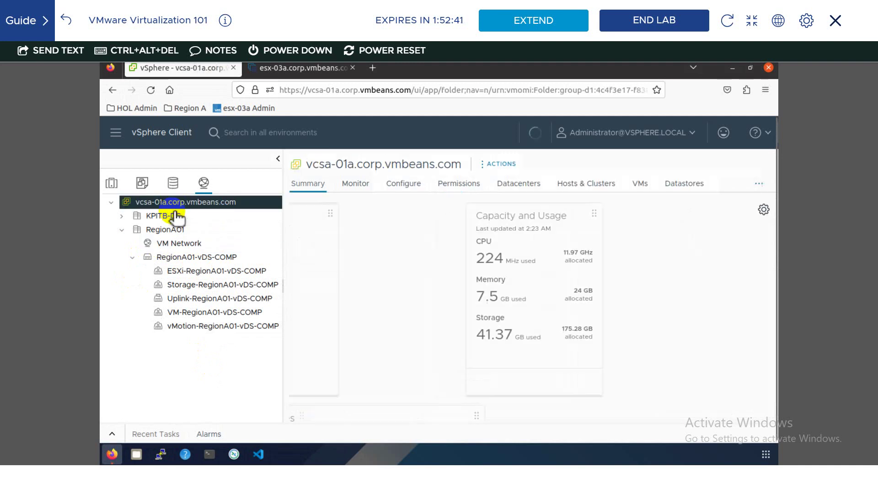
pyautogui.click(402, 188)
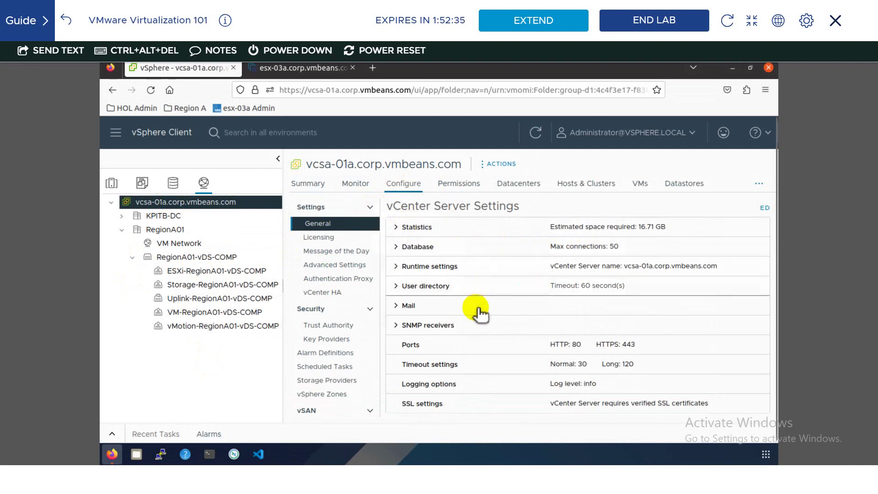
# - Show vcsa-01a's licensing: vCenter Server 8 Standard, 1 instance, expiring 12/30/2024
pyautogui.scroll(-2, 478, 309)
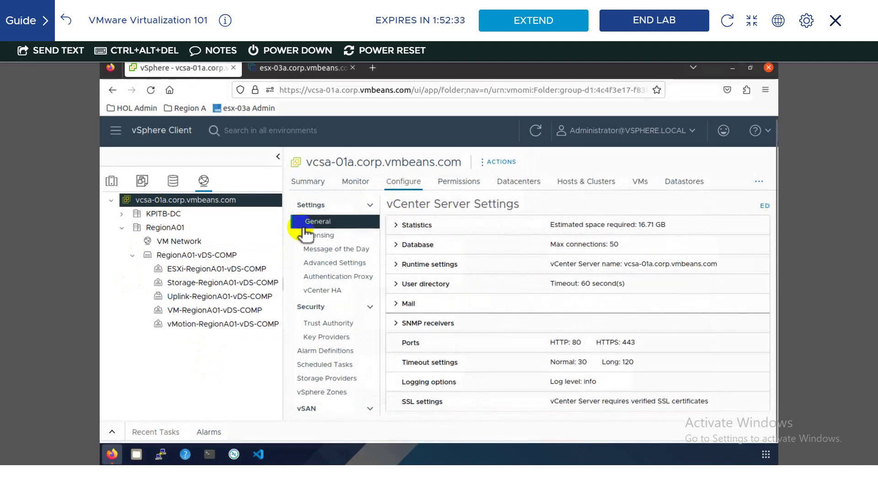
pyautogui.scroll(2, 307, 235)
pyautogui.click(319, 238)
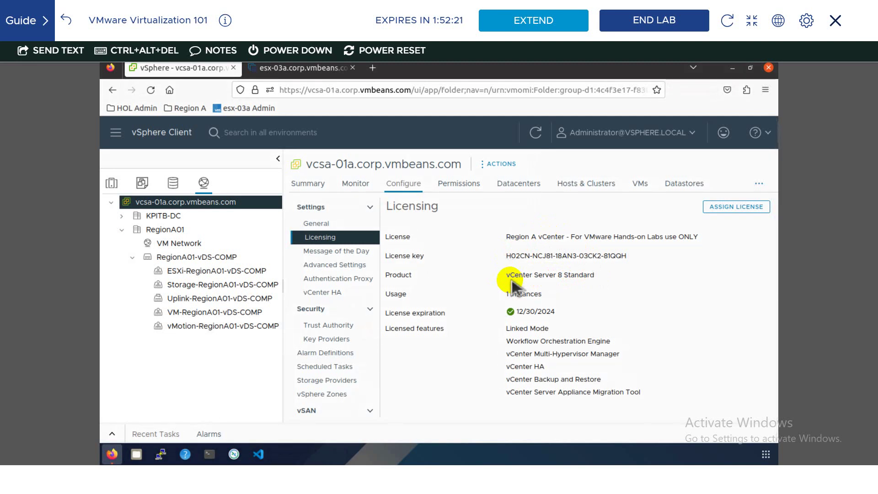
pyautogui.click(124, 139)
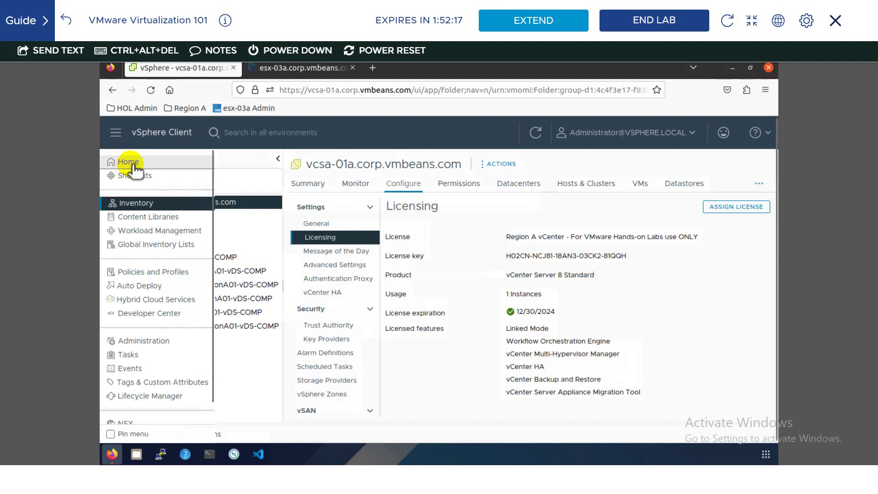
pyautogui.click(128, 162)
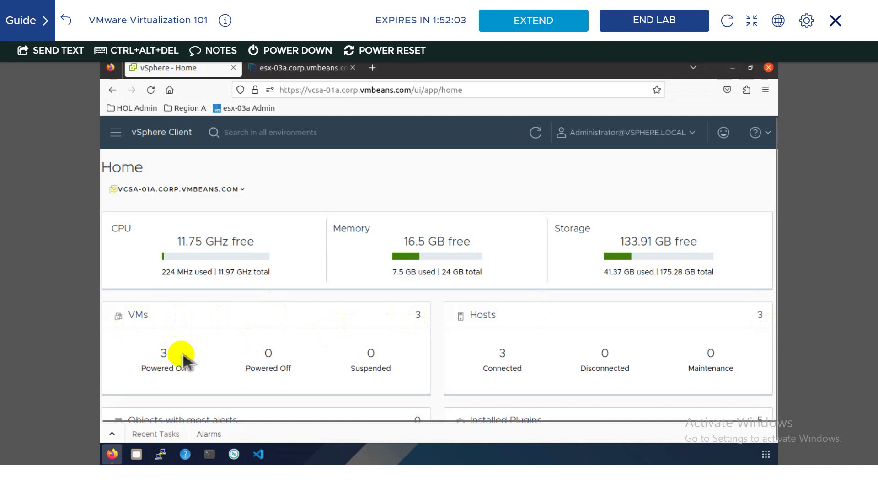
pyautogui.scroll(-1, 206, 341)
pyautogui.scroll(-1, 278, 310)
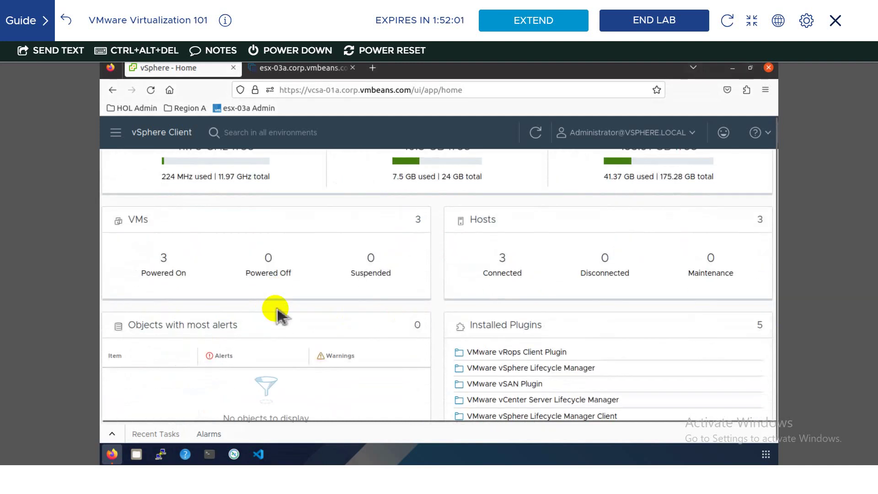
pyautogui.scroll(3, 277, 309)
pyautogui.click(119, 133)
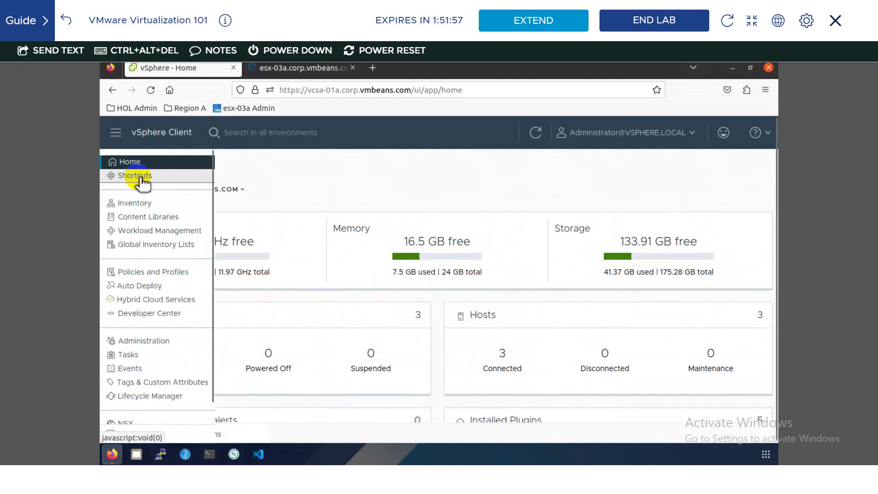
pyautogui.click(139, 180)
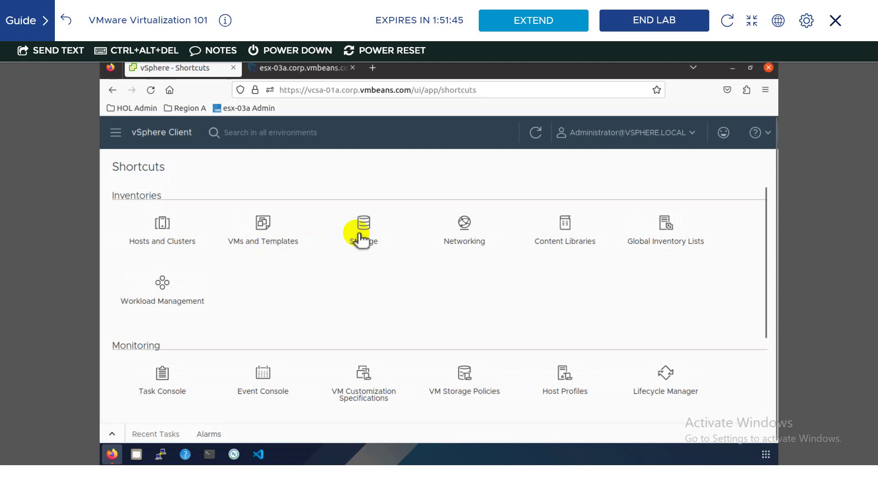
pyautogui.click(114, 134)
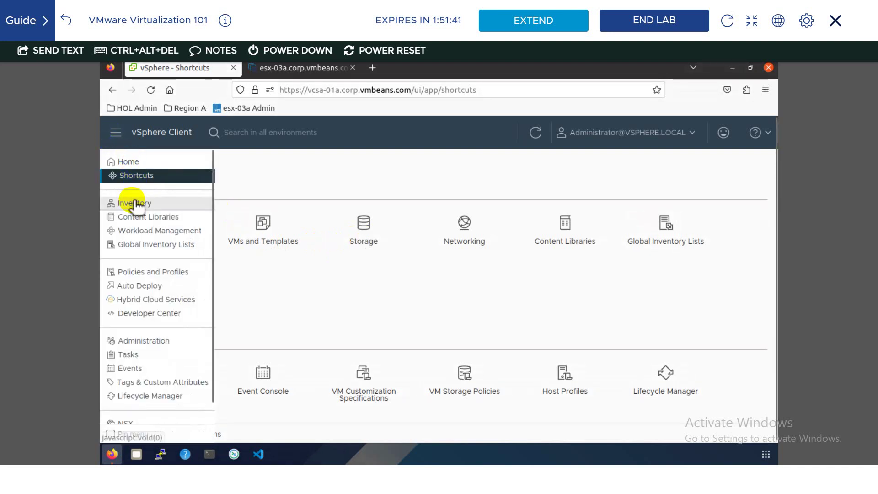
pyautogui.click(135, 203)
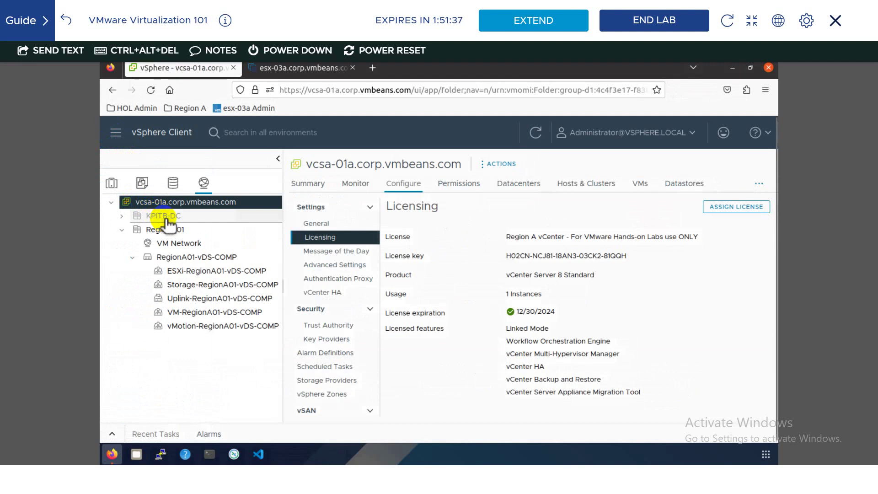
# - From KPITB-DC's New Folder menu, add a VM and Template Folder called 'File Servers'
pyautogui.click(167, 219)
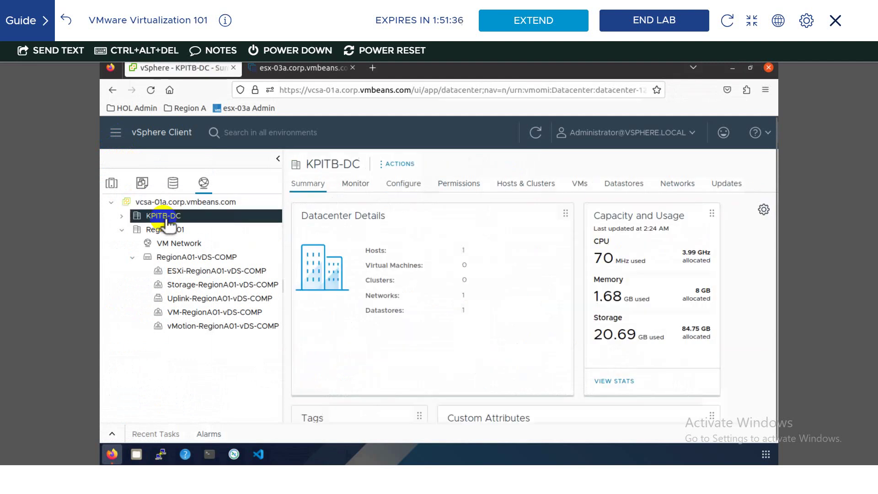
pyautogui.click(122, 216)
pyautogui.rightClick(158, 216)
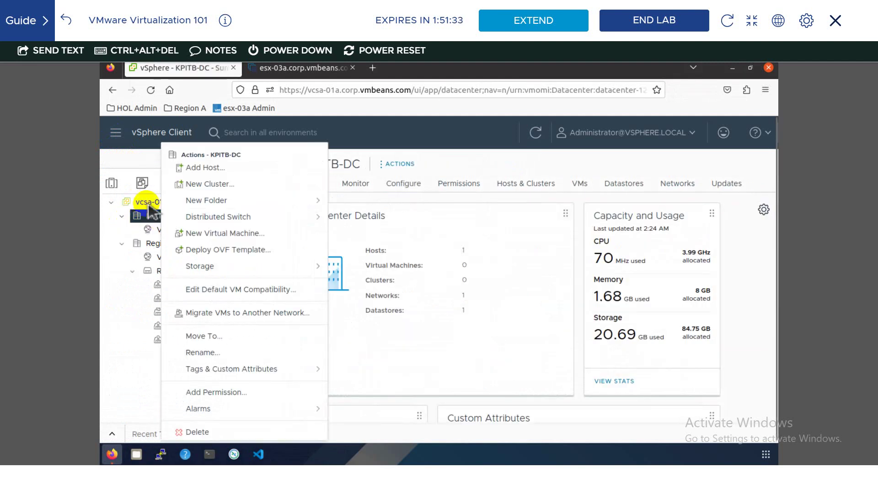
pyautogui.click(112, 184)
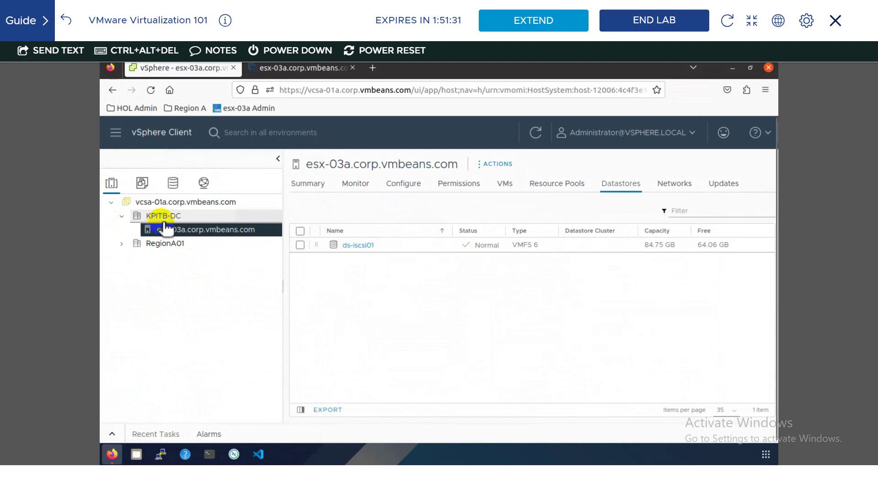
pyautogui.rightClick(165, 218)
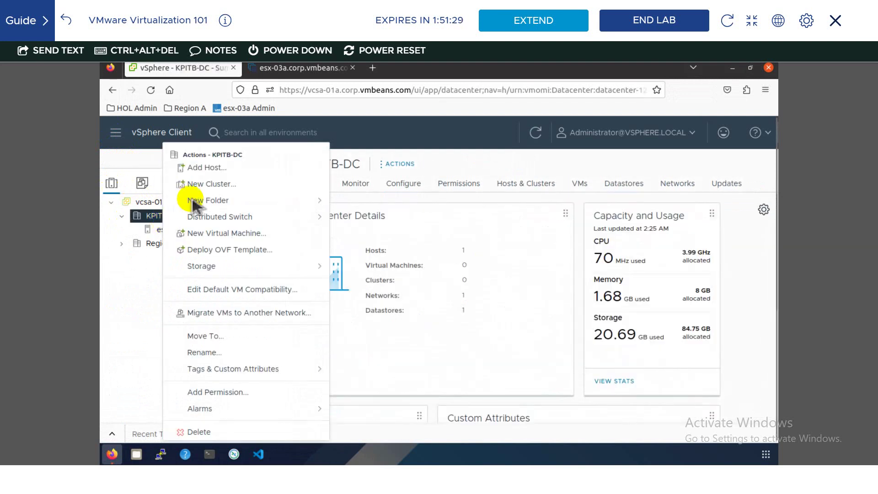
pyautogui.moveTo(220, 207)
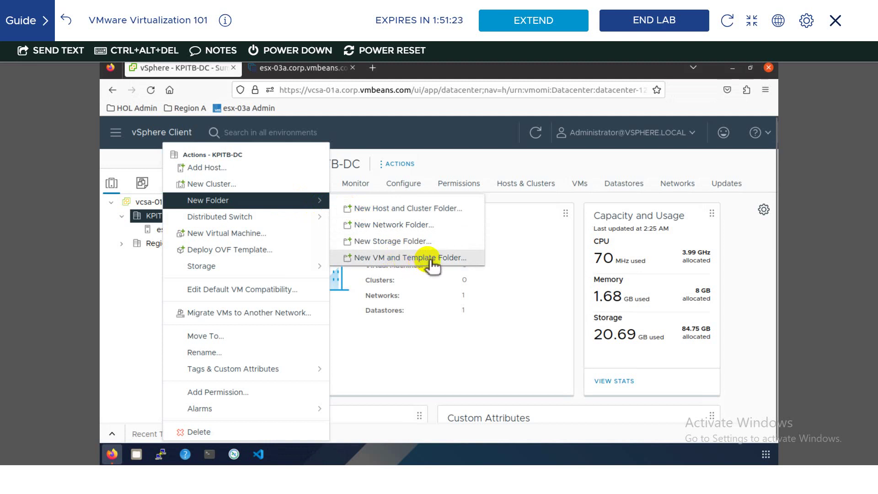
pyautogui.click(432, 262)
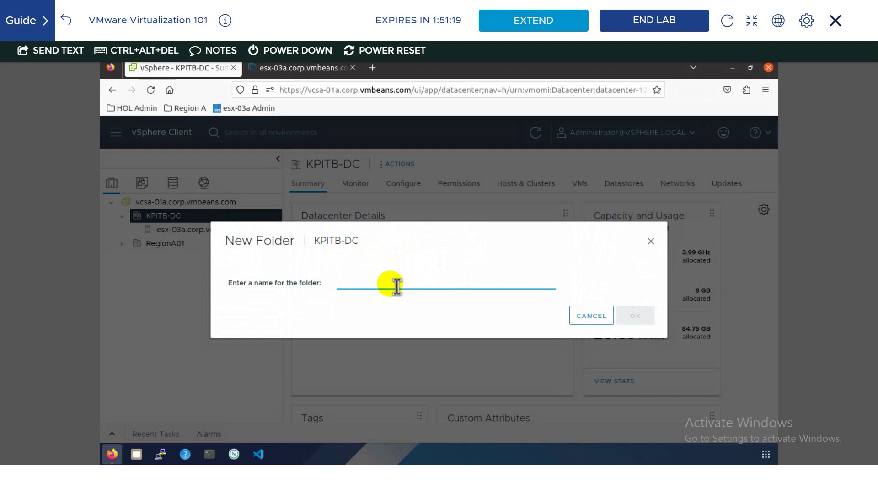
pyautogui.write('File Servers')
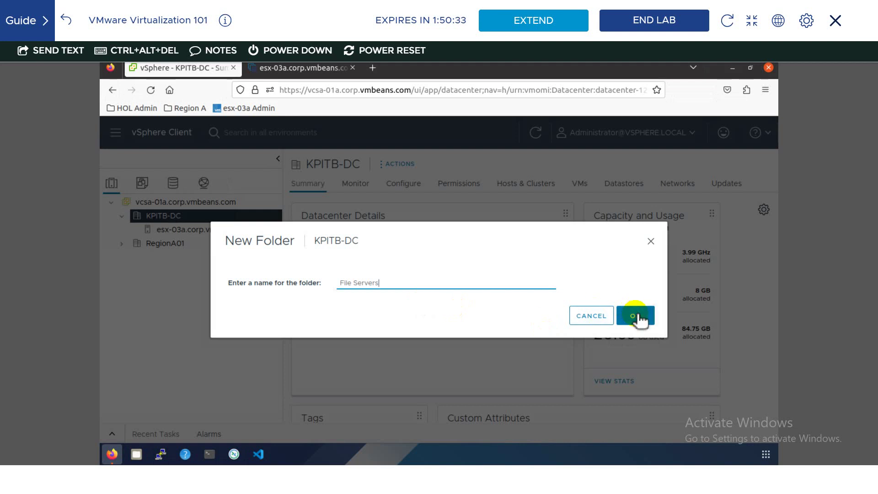
pyautogui.press('Return')
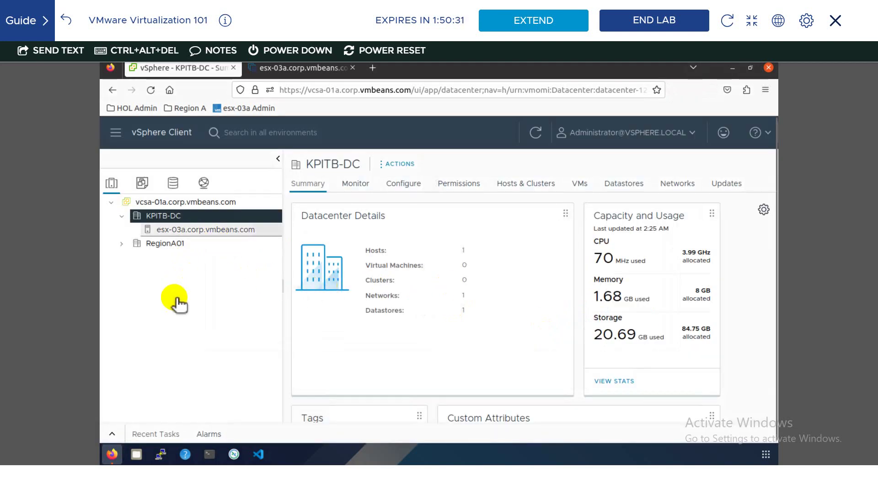
# - Select the File Servers folder (0 VMs) under KPITB-DC in VMs and Templates and show the lab guide
pyautogui.click(121, 243)
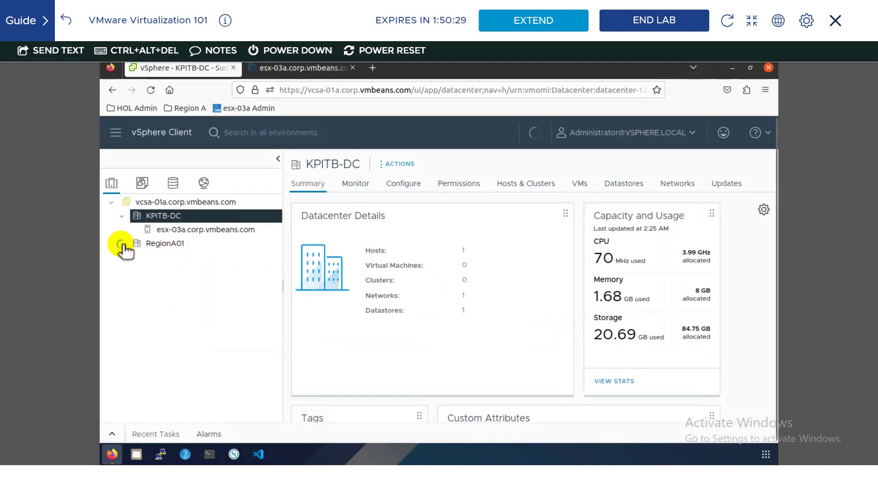
pyautogui.click(164, 232)
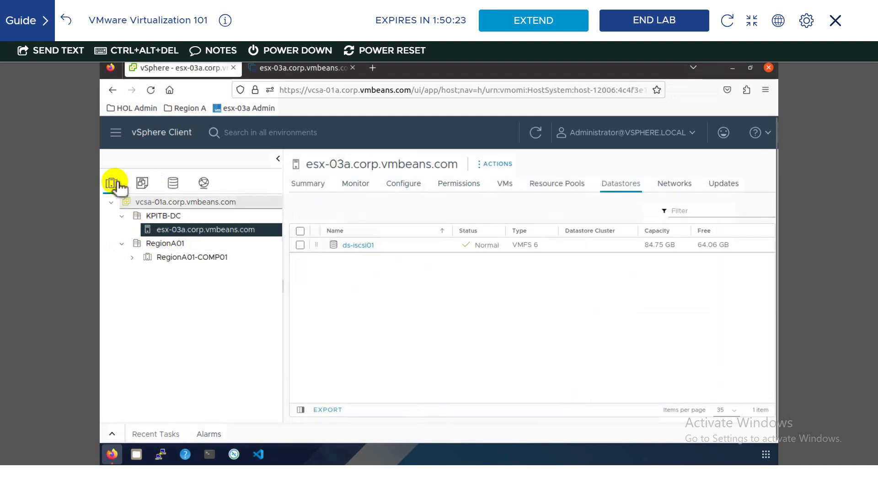
pyautogui.click(142, 182)
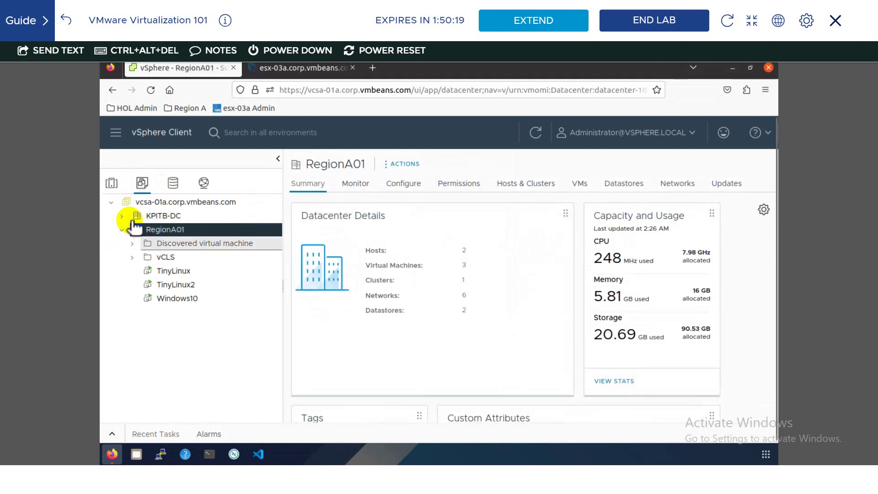
pyautogui.click(123, 216)
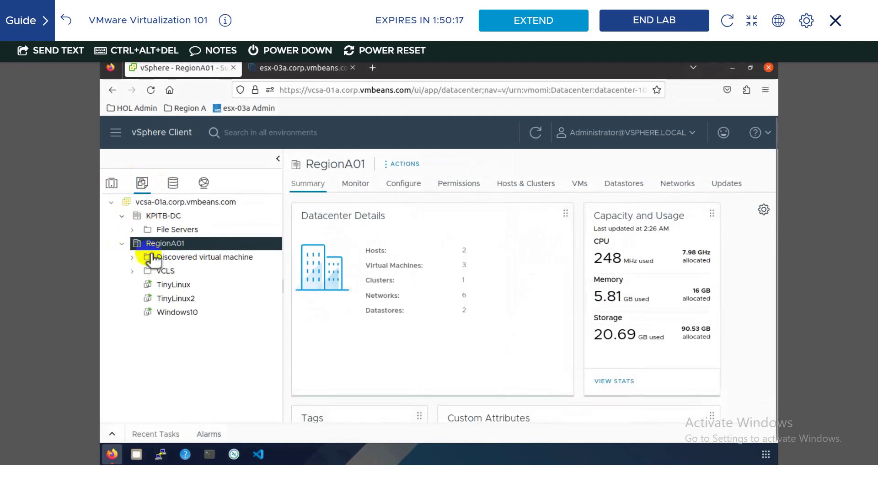
pyautogui.click(178, 229)
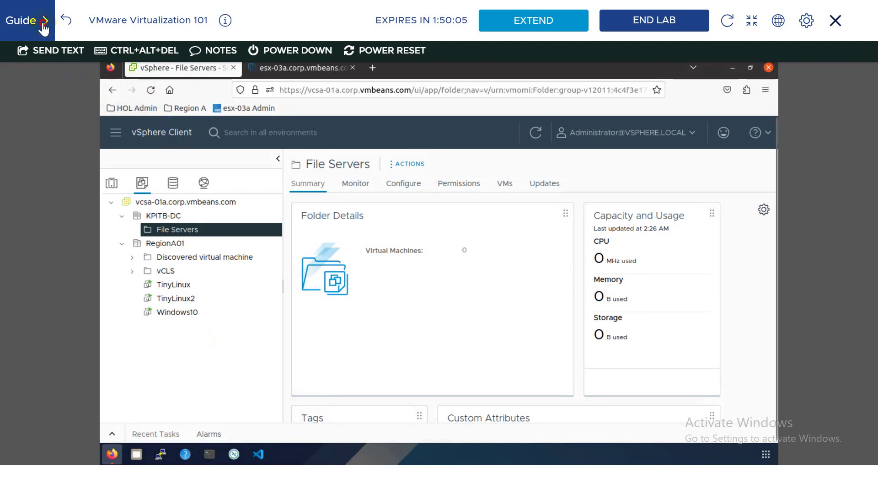
pyautogui.click(41, 19)
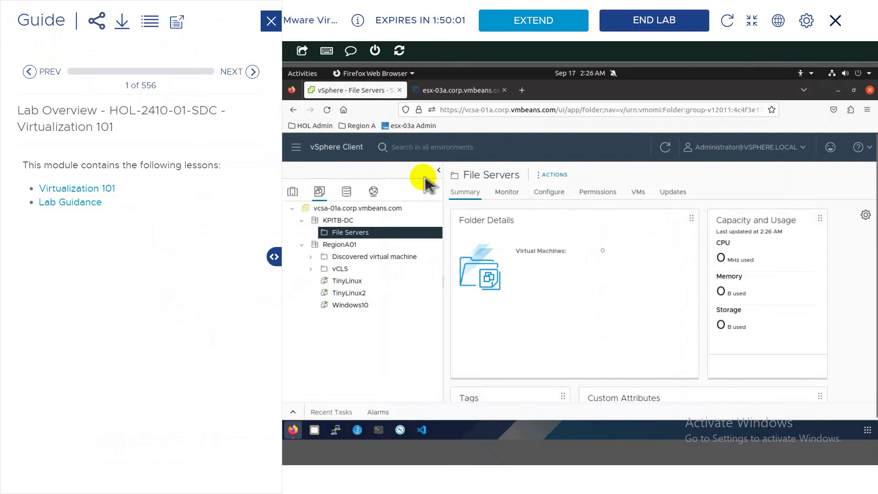
# - Show the guide's table of contents and expand Module 1 to list its lessons
pyautogui.click(151, 25)
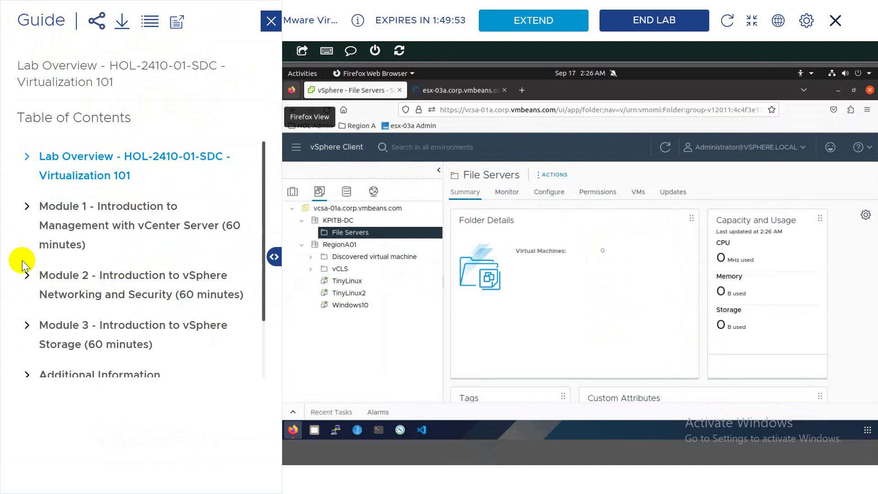
pyautogui.click(27, 207)
pyautogui.scroll(-2, 36, 269)
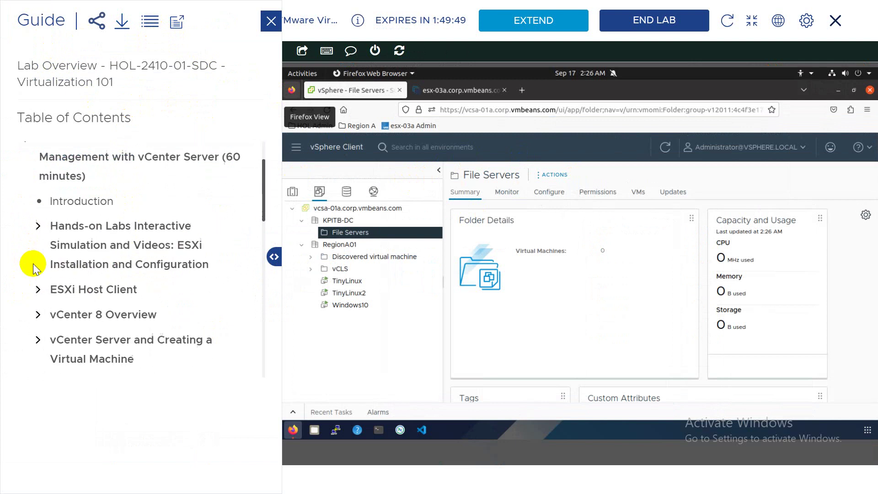
pyautogui.scroll(-3, 36, 269)
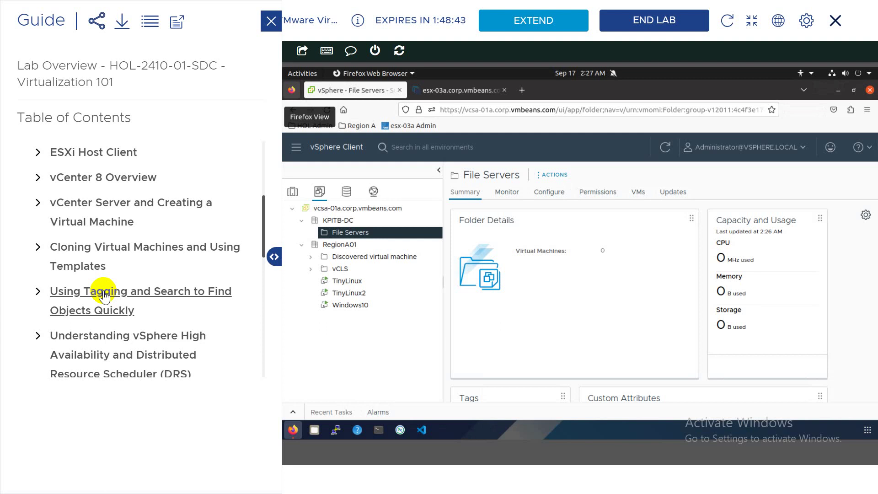
# - Page the Using Tagging and Search lesson to step 117 'Create a New Tag', then hide the guide
pyautogui.click(105, 296)
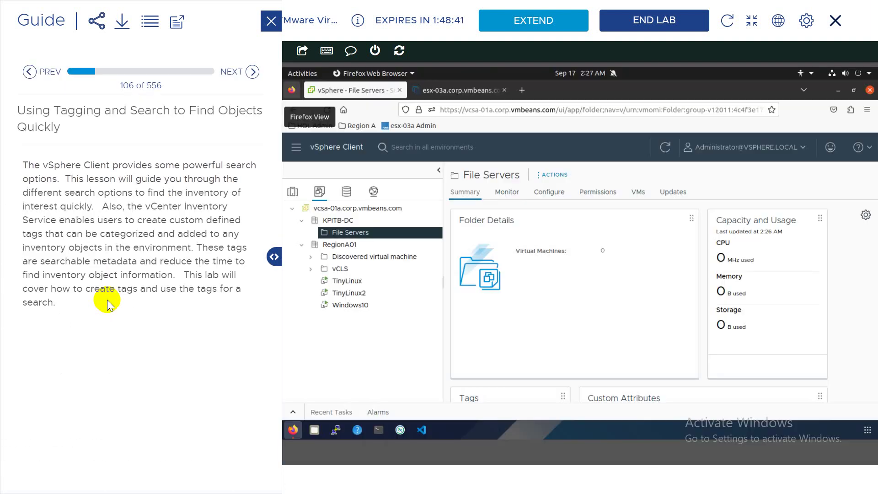
pyautogui.click(254, 72)
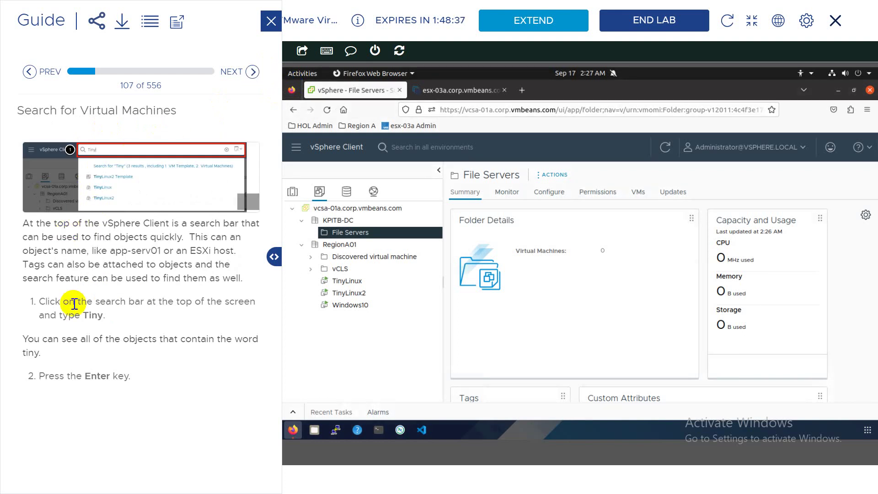
pyautogui.click(252, 72)
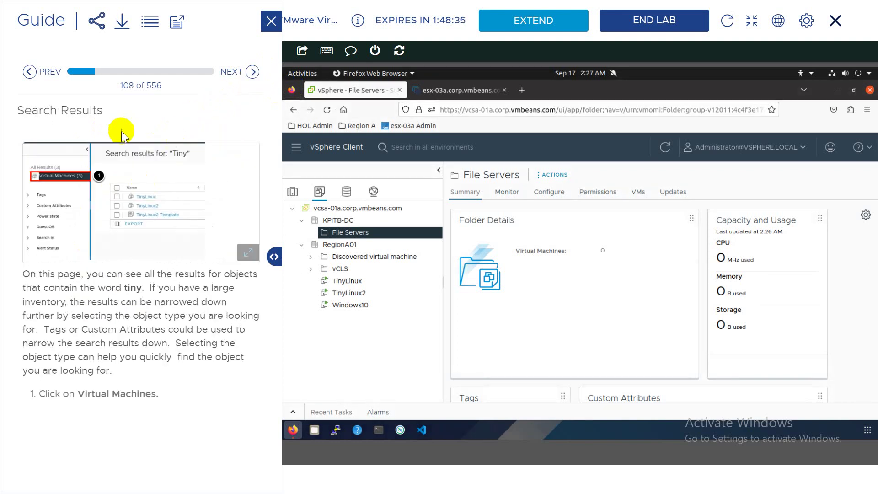
pyautogui.click(252, 72)
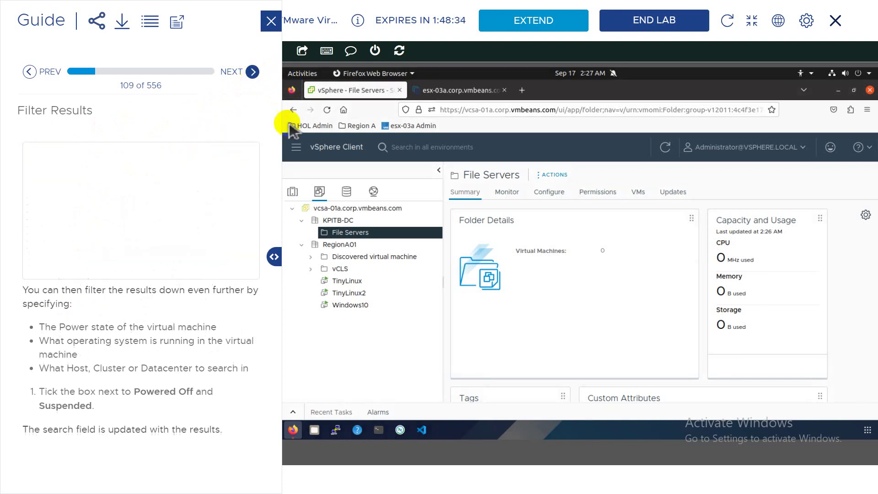
pyautogui.click(252, 71)
pyautogui.click(253, 72)
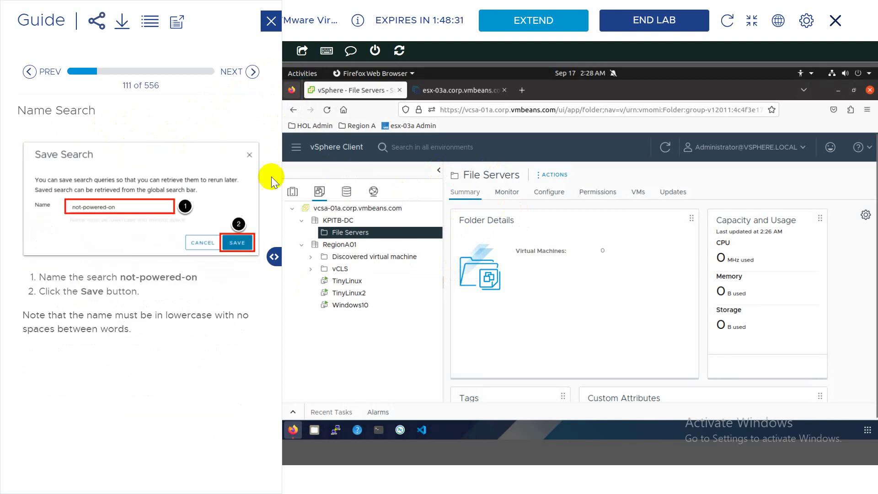
pyautogui.click(252, 72)
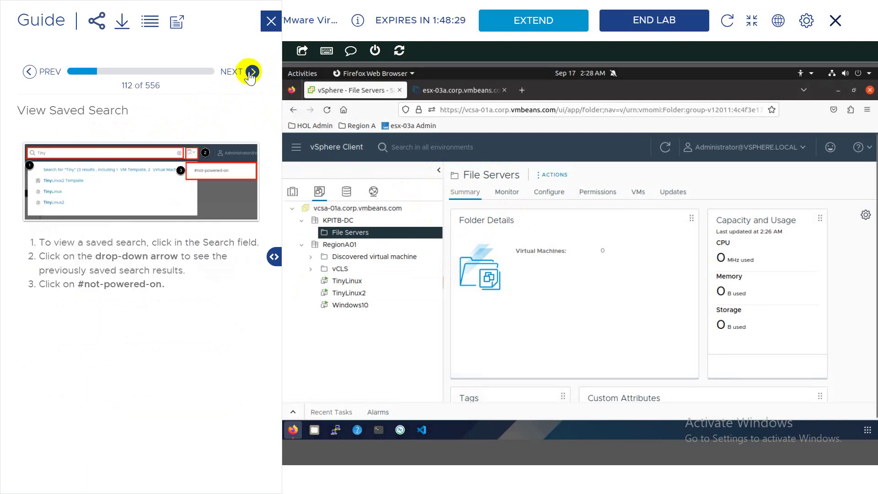
pyautogui.click(252, 72)
pyautogui.click(252, 72)
pyautogui.click(252, 72)
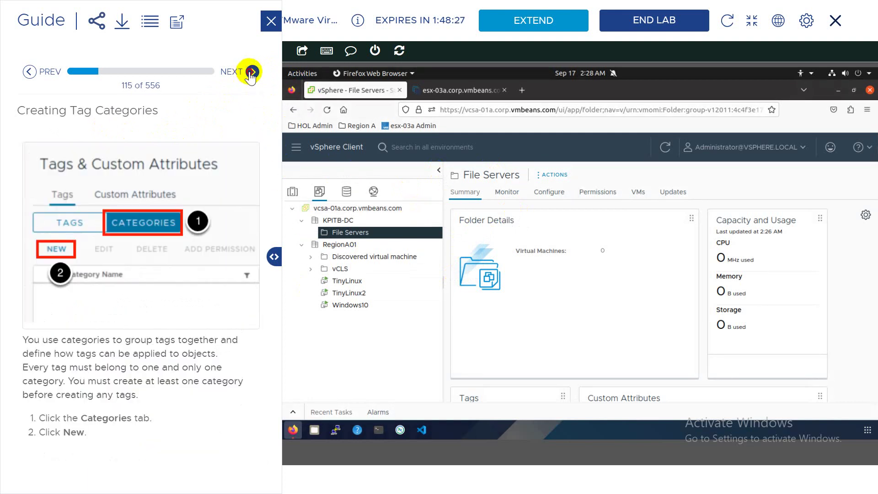
pyautogui.click(253, 72)
pyautogui.click(252, 71)
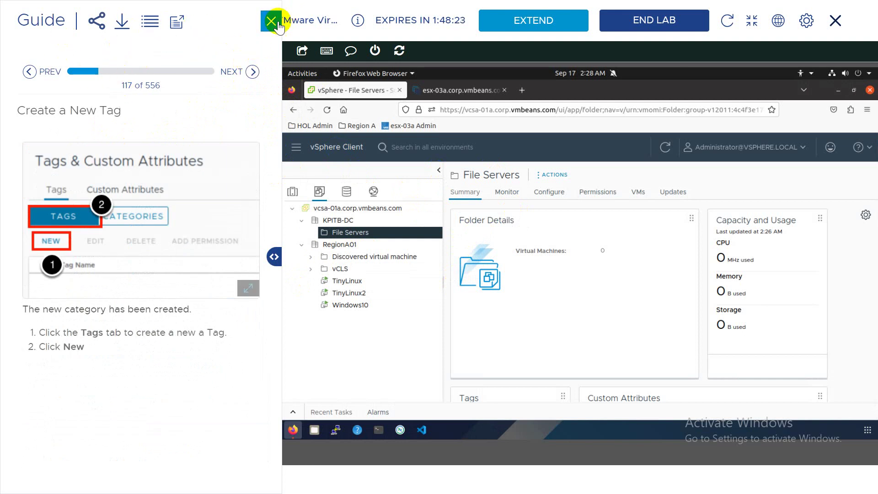
pyautogui.click(271, 20)
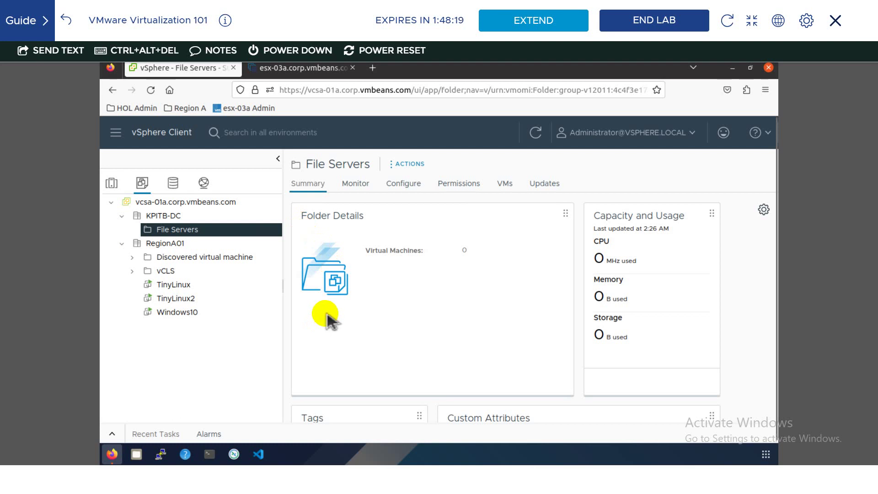
# - Review vcsa-01a's general Database and Logging settings, cancelling the edit with log level left at info
pyautogui.click(190, 202)
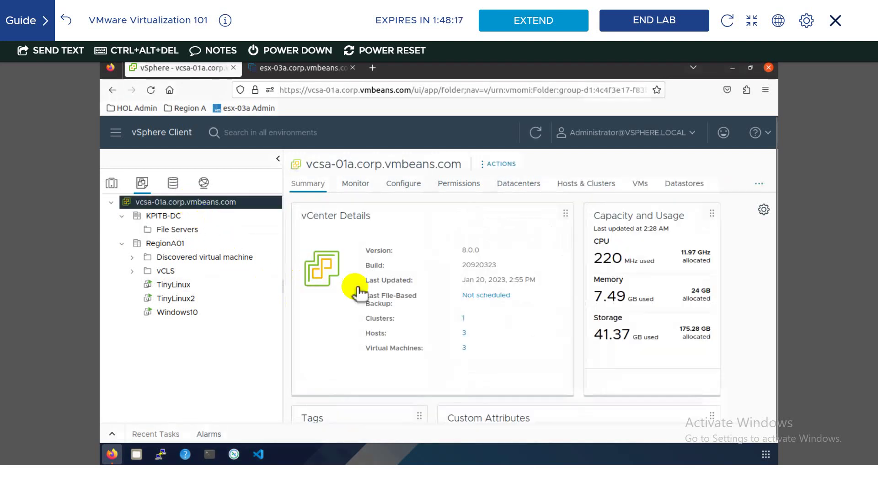
pyautogui.click(401, 188)
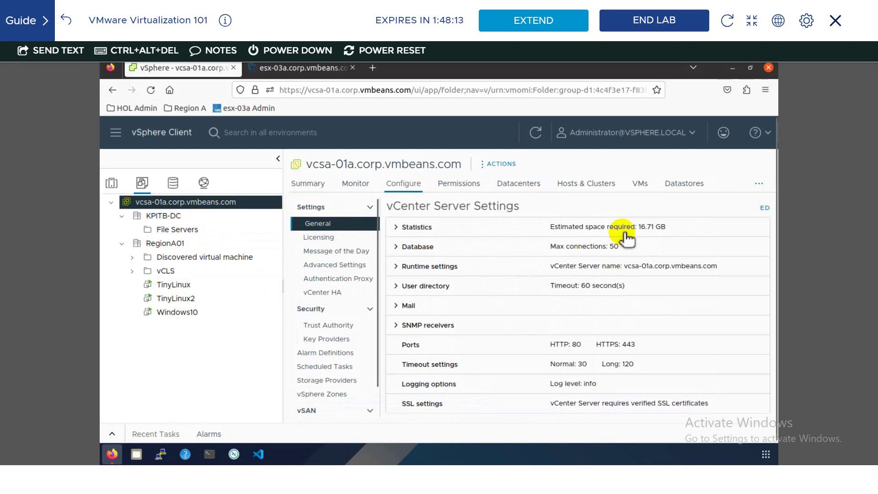
pyautogui.click(764, 210)
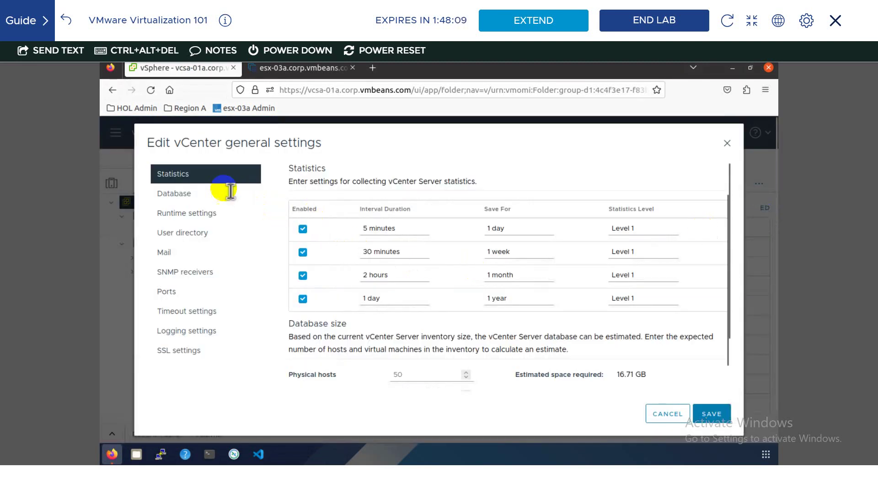
pyautogui.click(227, 194)
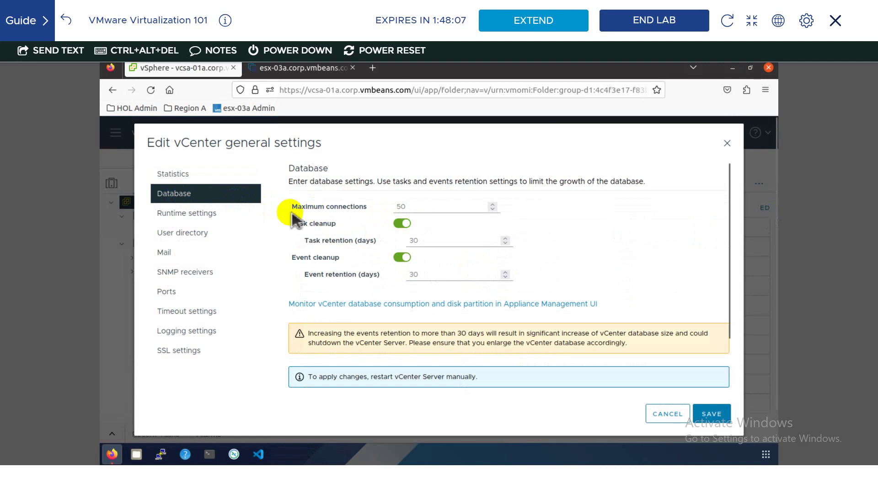
pyautogui.click(191, 333)
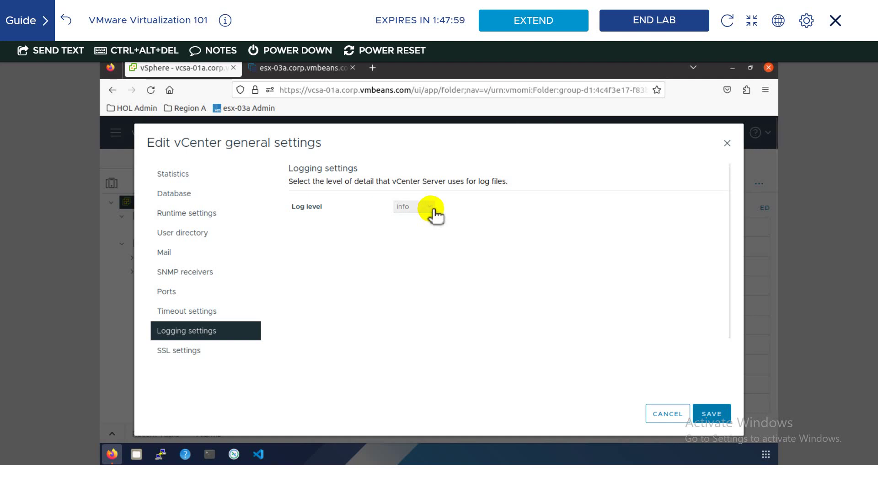
pyautogui.click(434, 214)
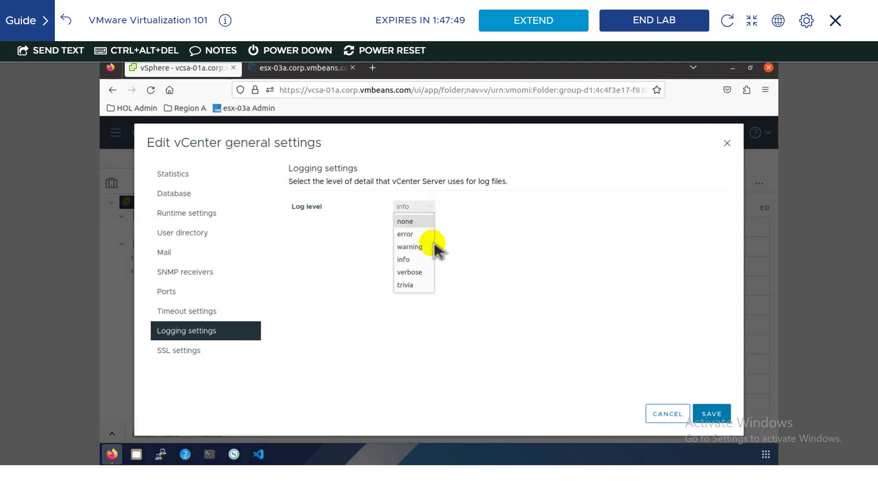
pyautogui.click(664, 414)
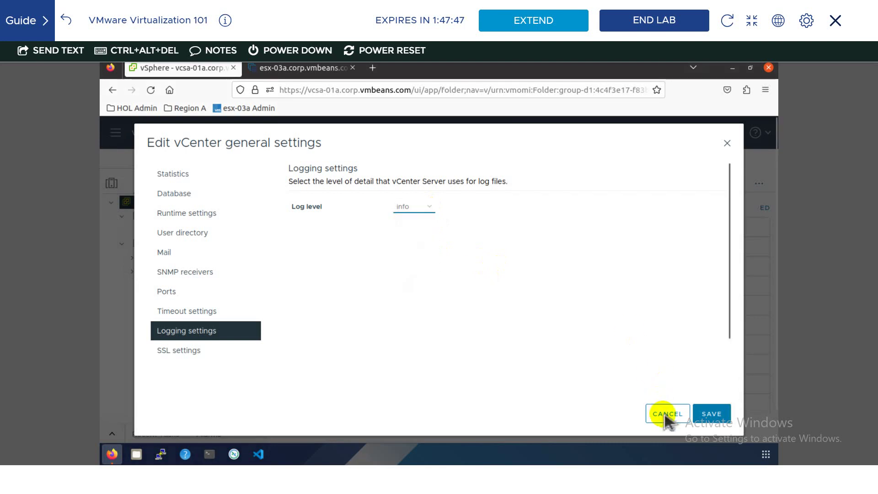
pyautogui.click(666, 415)
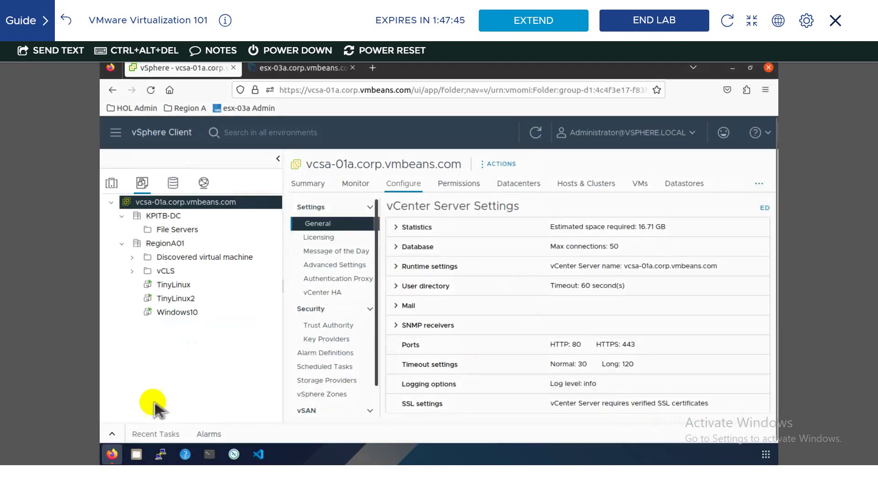
# - Expand Recent Tasks and briefly highlight the port and timeout values in the settings
pyautogui.click(112, 434)
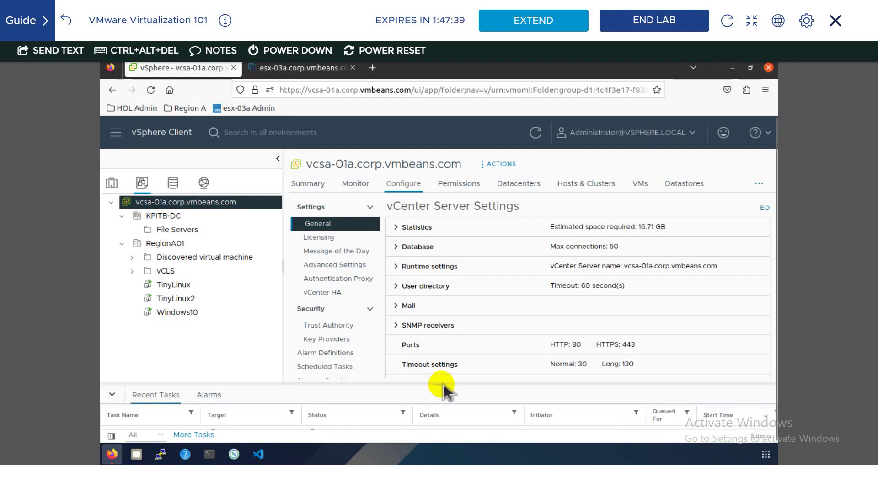
pyautogui.moveTo(451, 349); pyautogui.dragTo(300, 383)
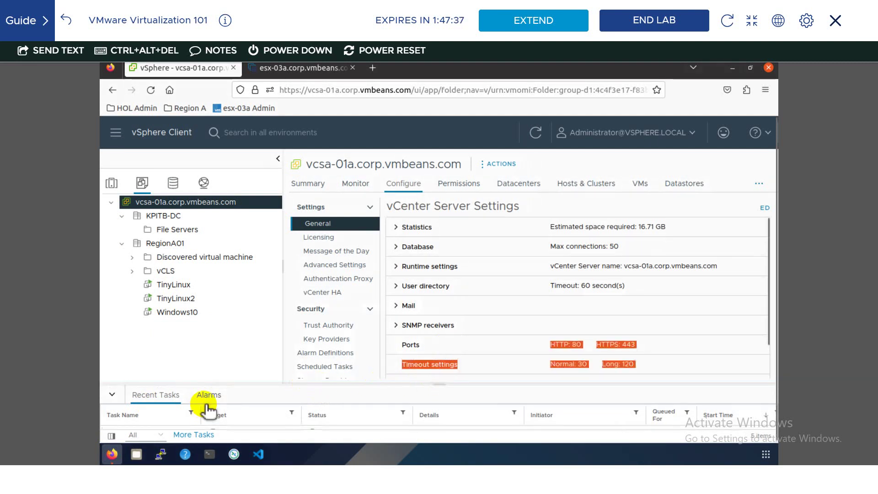
pyautogui.click(443, 392)
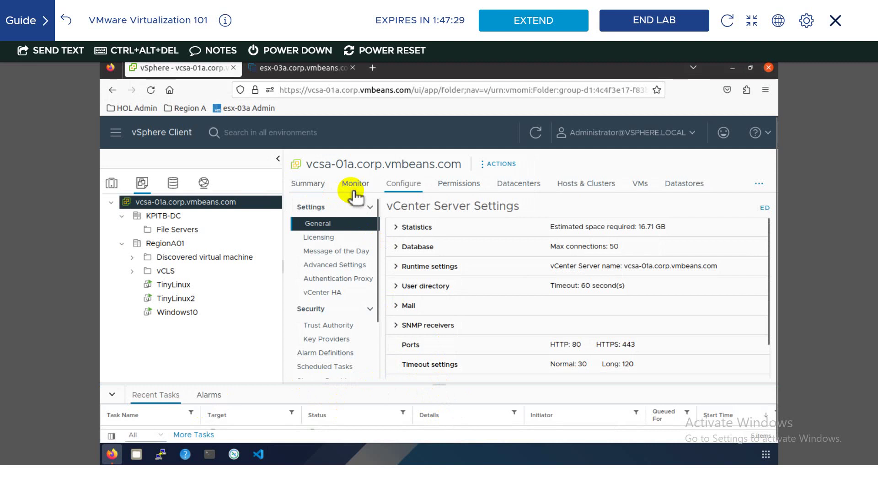
# - Review the vCenter event log under Monitor > Events, then go back to Configure settings
pyautogui.click(355, 191)
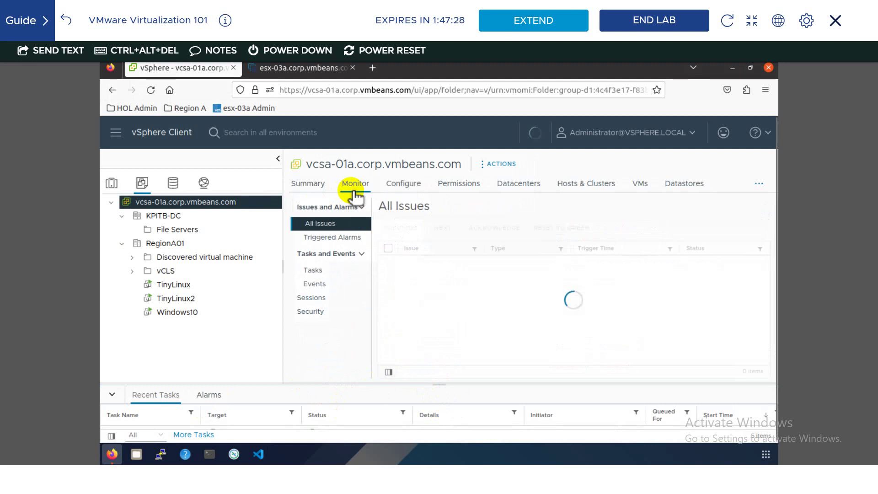
pyautogui.click(315, 284)
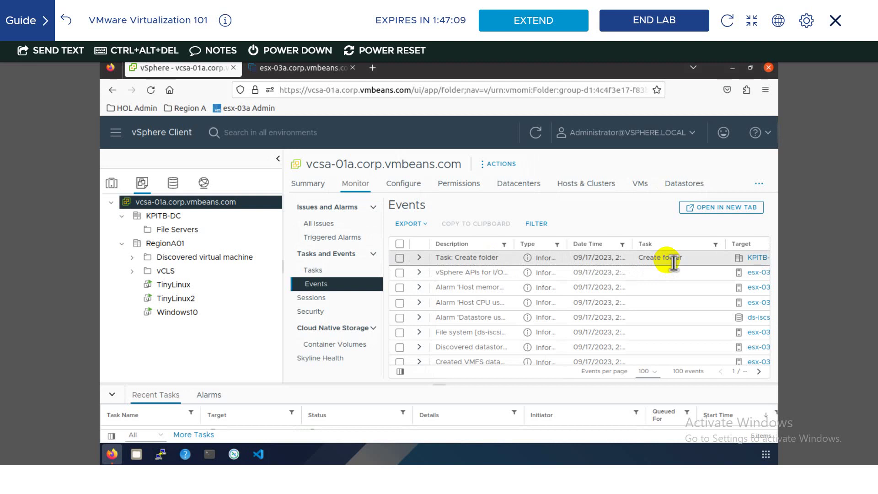
pyautogui.click(395, 188)
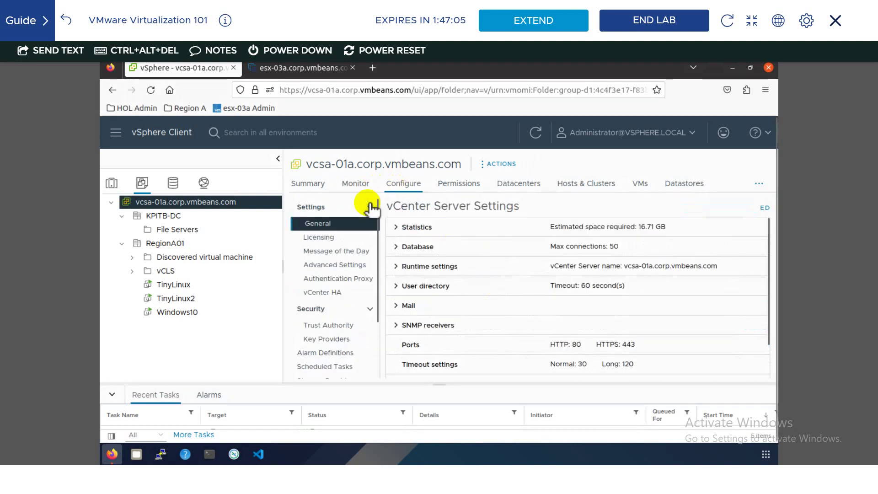
pyautogui.click(763, 209)
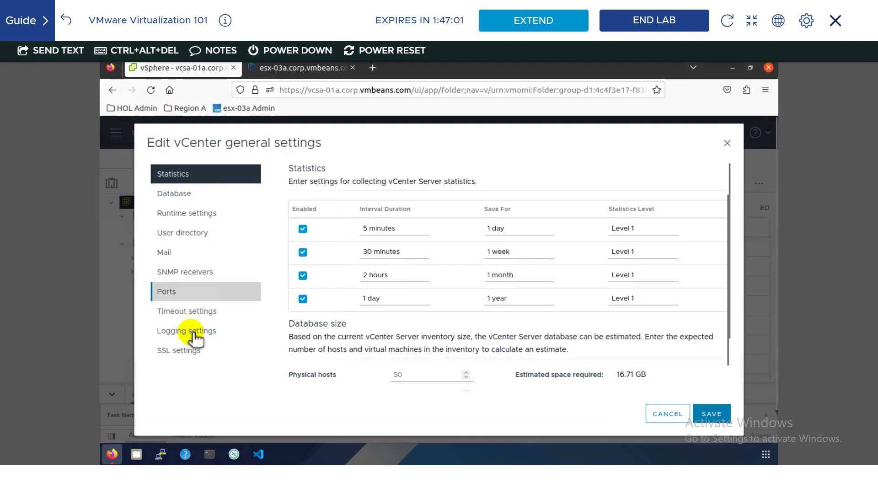
pyautogui.click(187, 331)
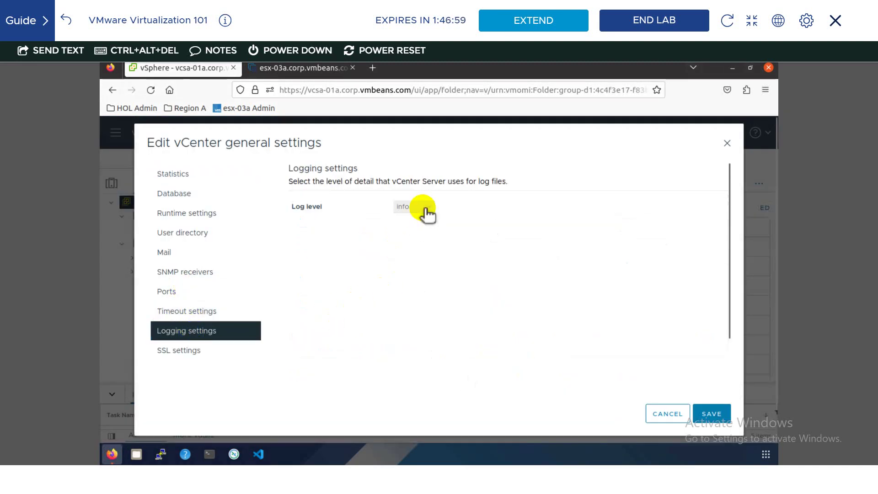
pyautogui.click(179, 275)
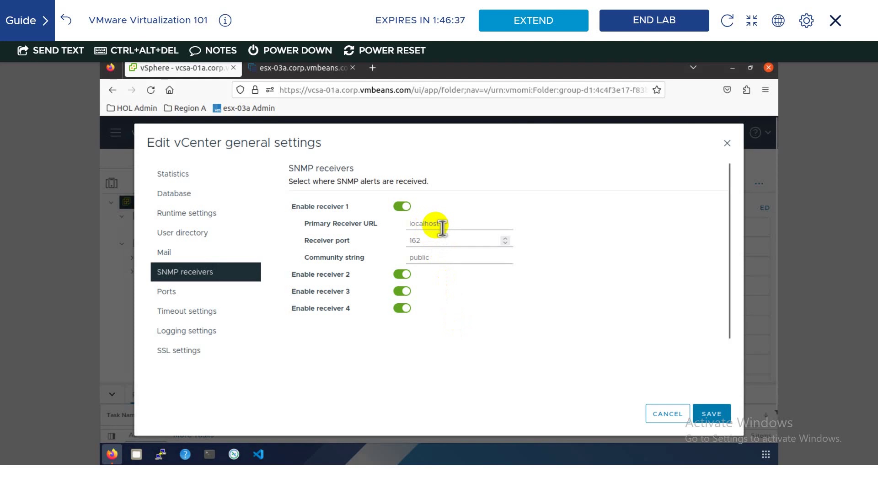
pyautogui.click(167, 252)
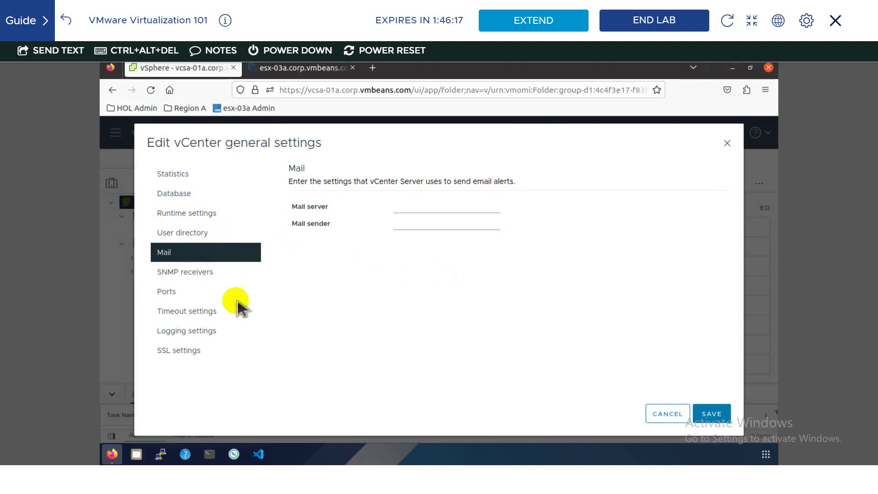
pyautogui.click(650, 412)
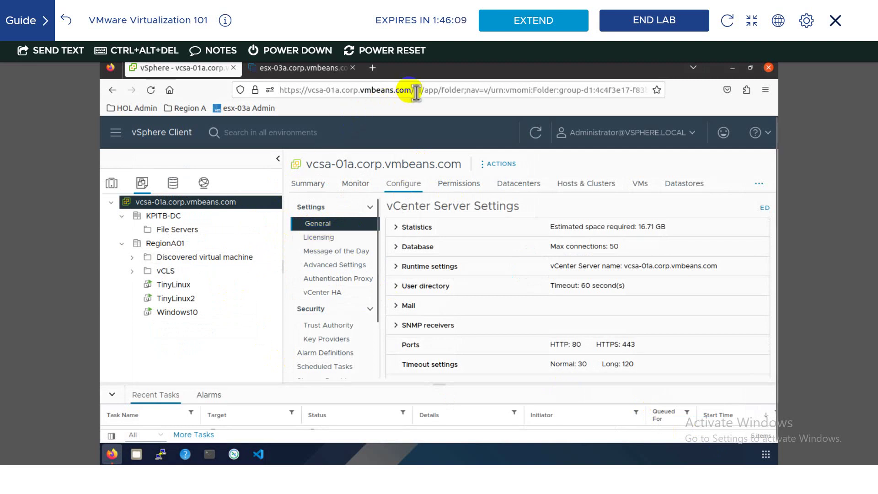
# - Copy the vcsa-01a.corp.vmbeans.com hostname from the address bar
pyautogui.moveTo(411, 90); pyautogui.dragTo(307, 95)
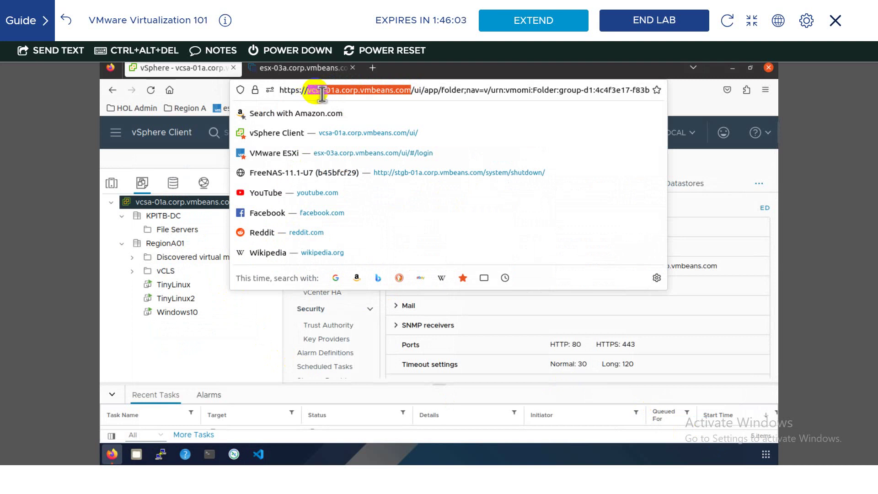
pyautogui.rightClick(320, 94)
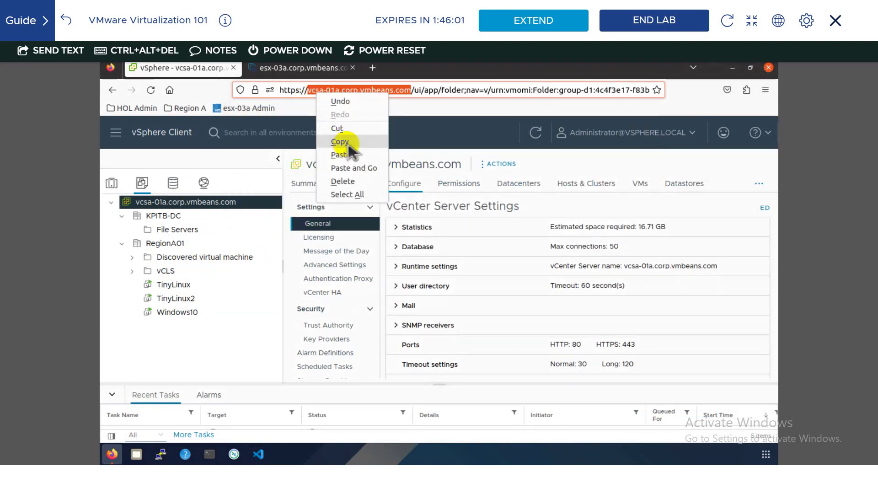
pyautogui.click(348, 146)
pyautogui.click(373, 67)
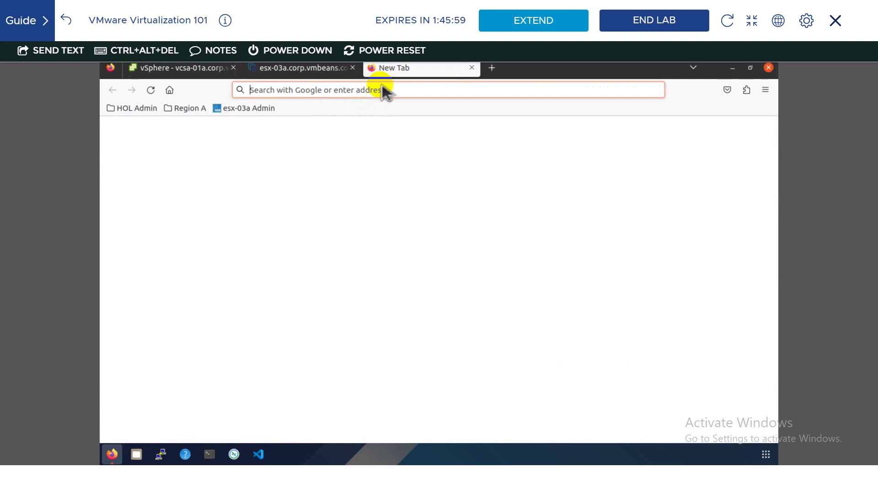
pyautogui.click(386, 91)
pyautogui.write('htt')
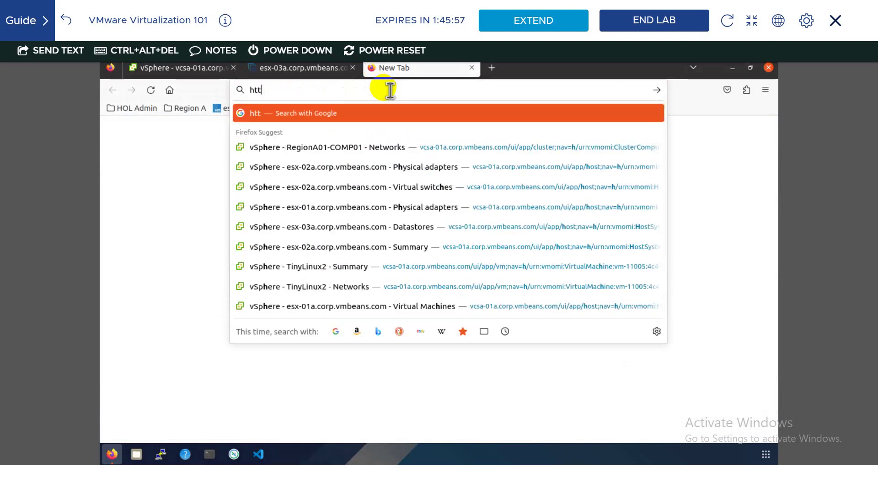
pyautogui.write('ps://')
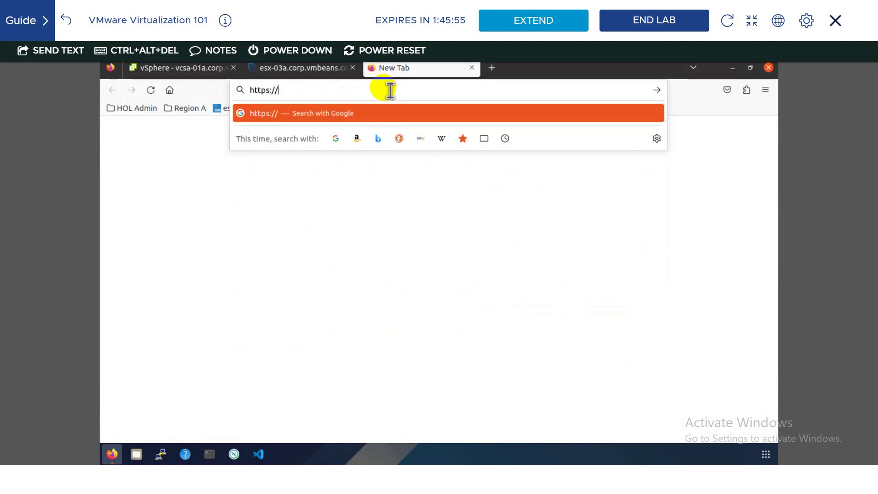
pyautogui.rightClick(390, 90)
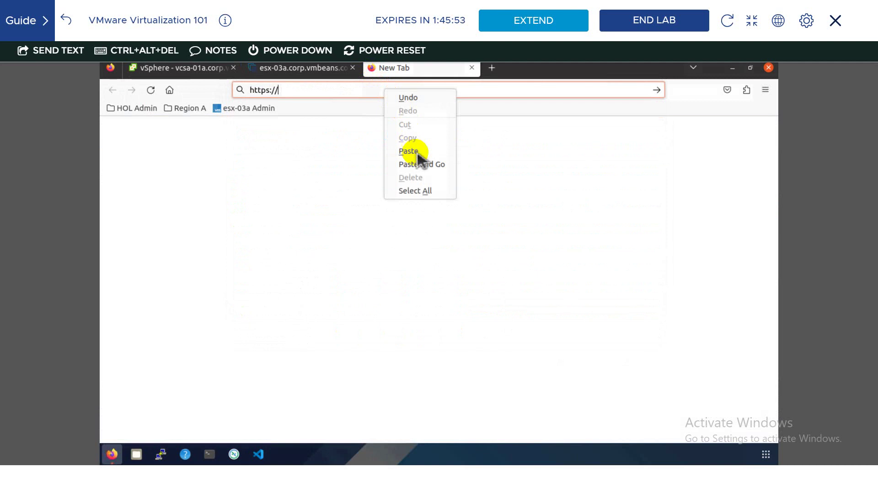
pyautogui.click(416, 151)
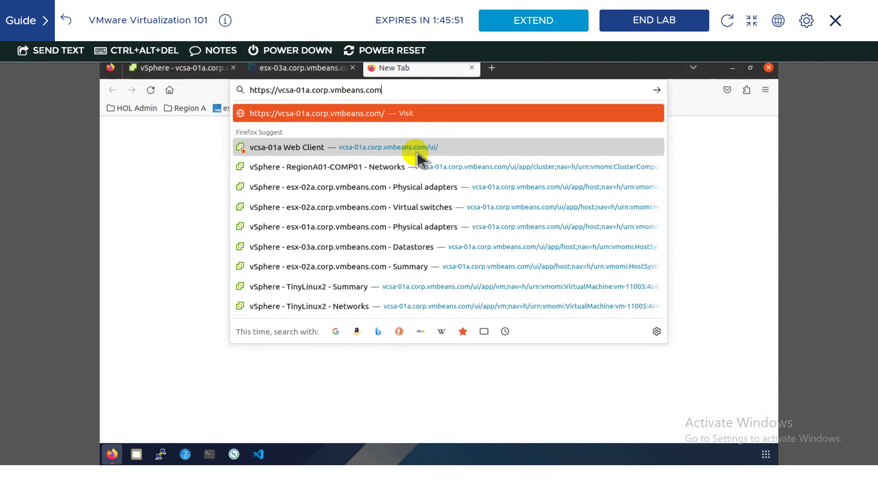
pyautogui.write(':548')
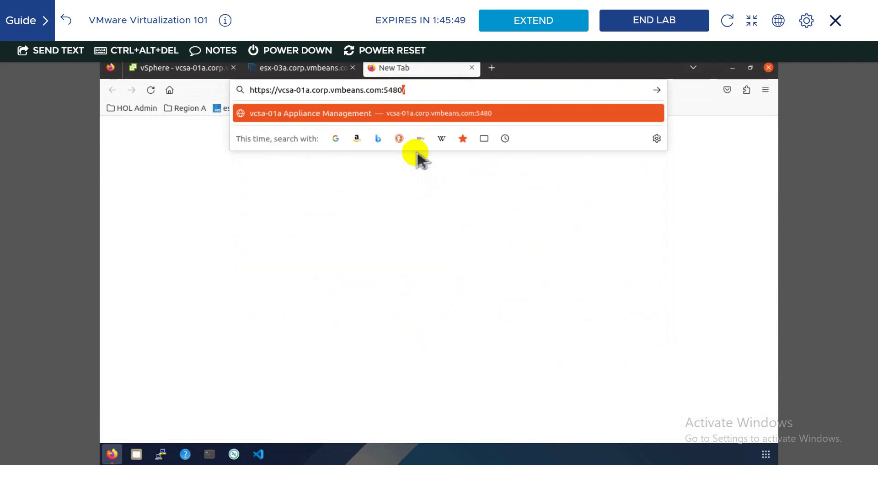
pyautogui.write('0')
pyautogui.press('Return')
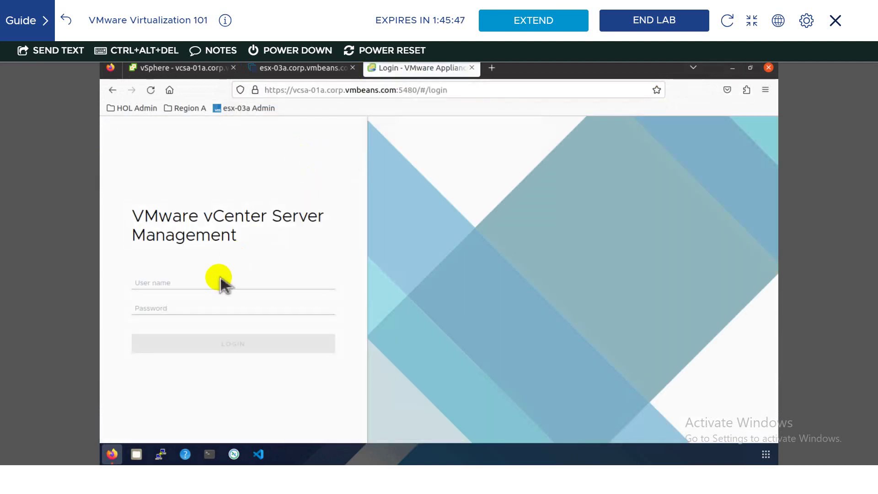
# - Sign in as root with the appliance password and decline Firefox's offer to save the login
pyautogui.click(227, 282)
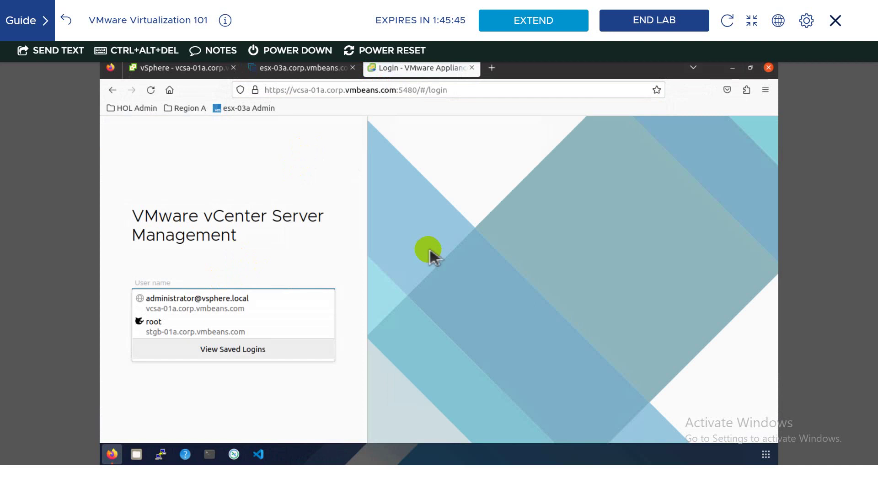
pyautogui.write('root')
pyautogui.press('Tab')
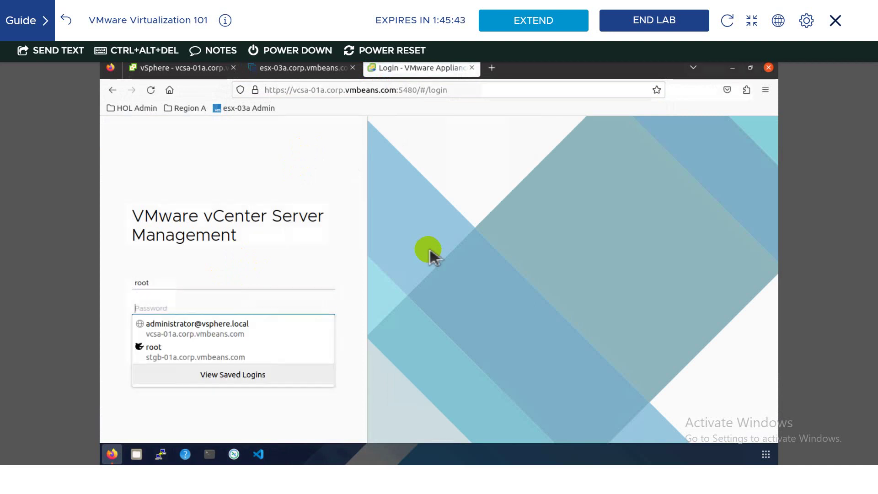
pyautogui.write('VMwa')
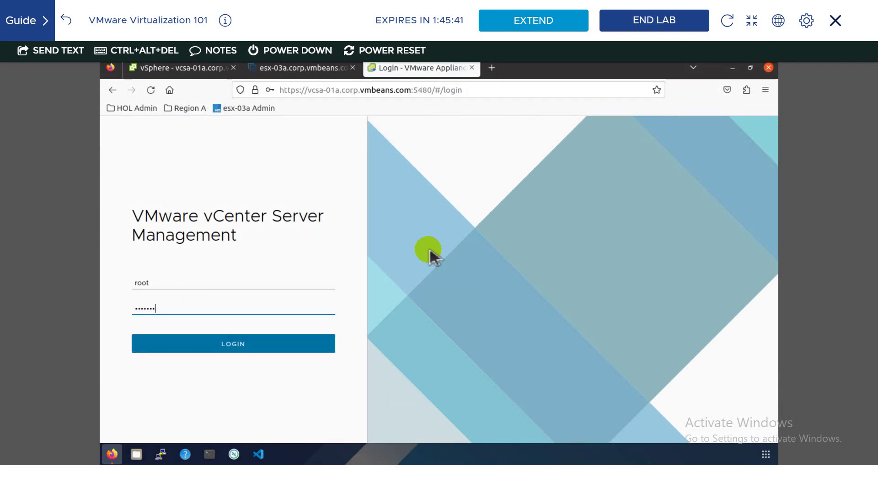
pyautogui.write('re1!')
pyautogui.press('Return')
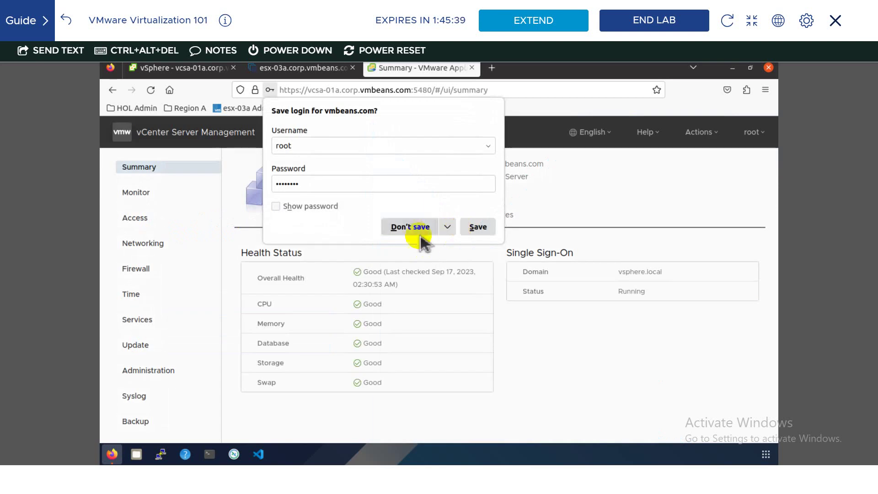
pyautogui.click(416, 231)
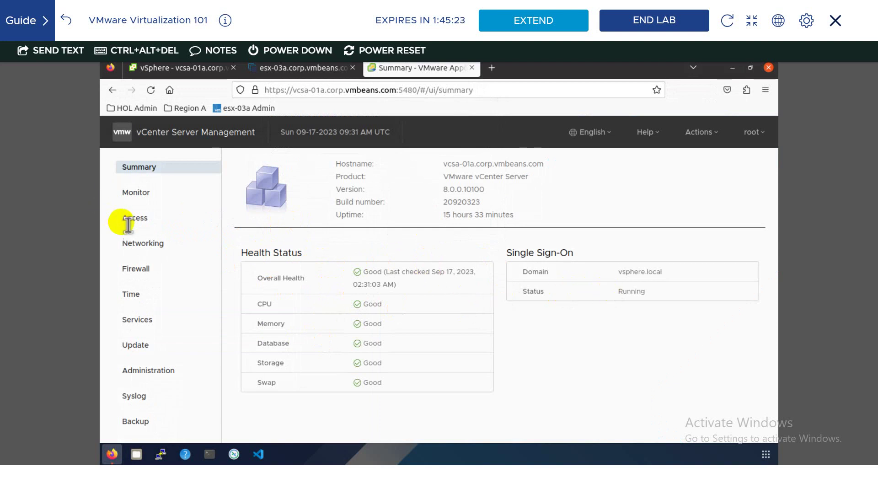
# - Review the Networking settings without saving edits, then the Time, Services and Access pages
pyautogui.click(142, 247)
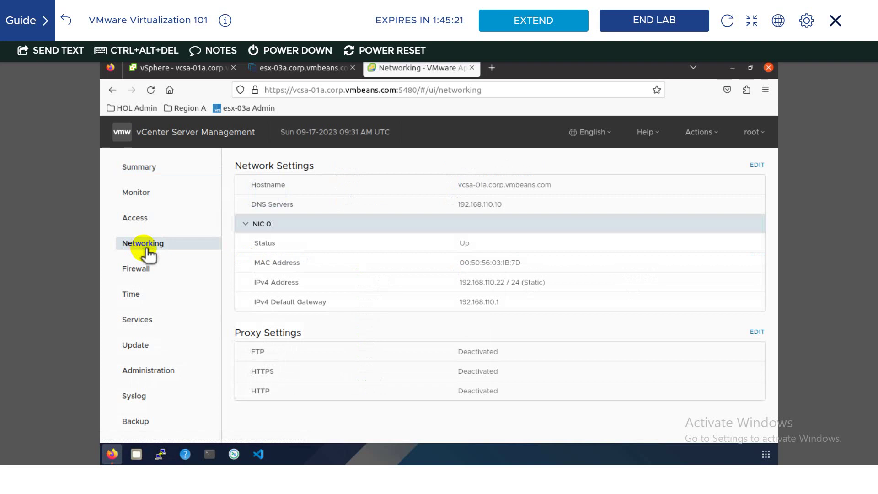
pyautogui.click(756, 166)
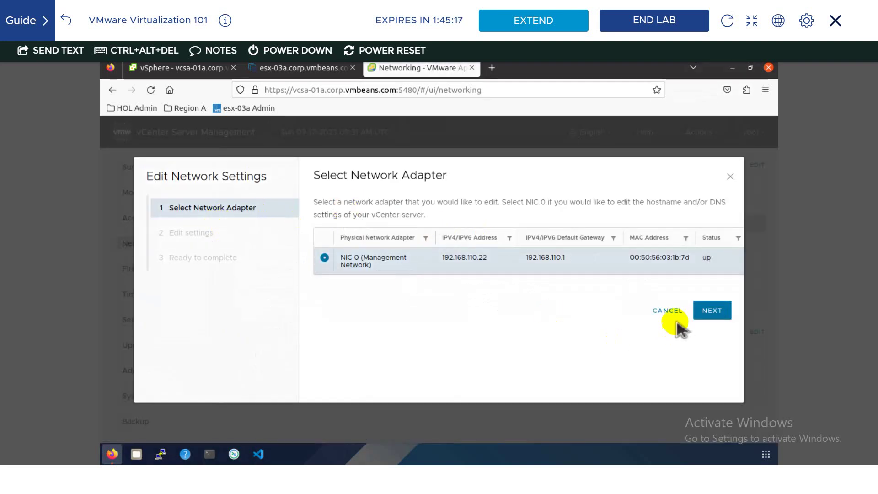
pyautogui.click(667, 312)
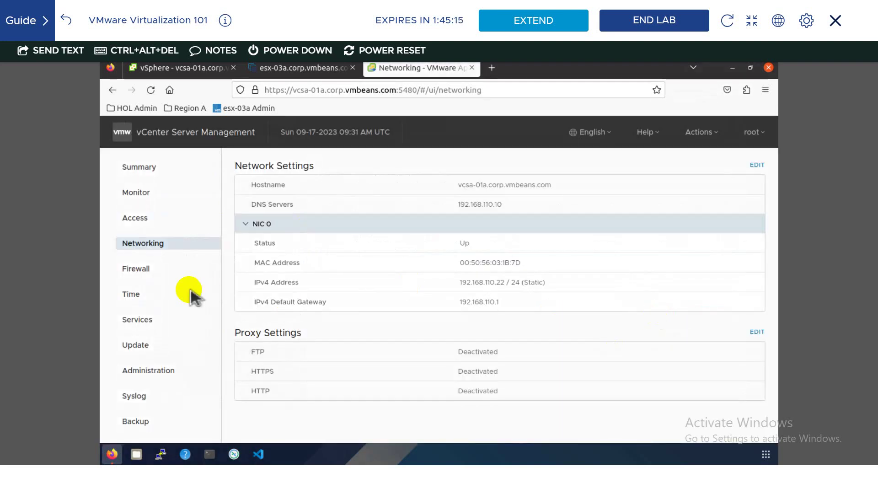
pyautogui.click(153, 298)
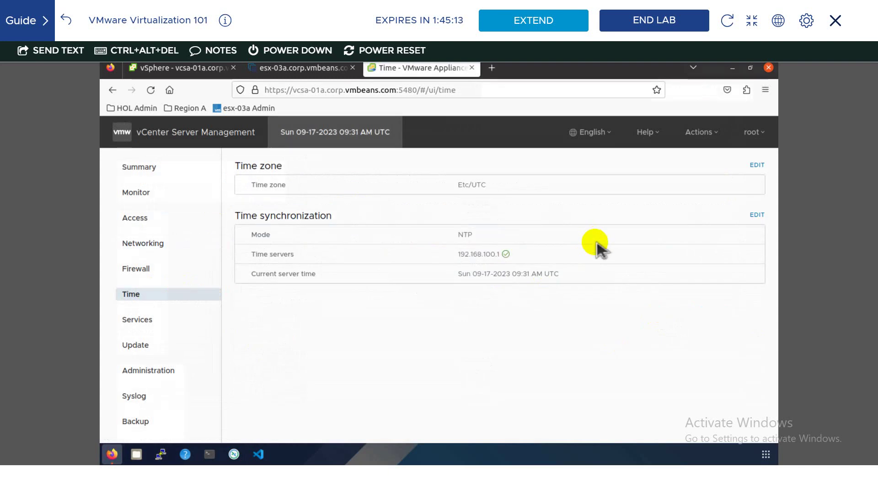
pyautogui.click(137, 319)
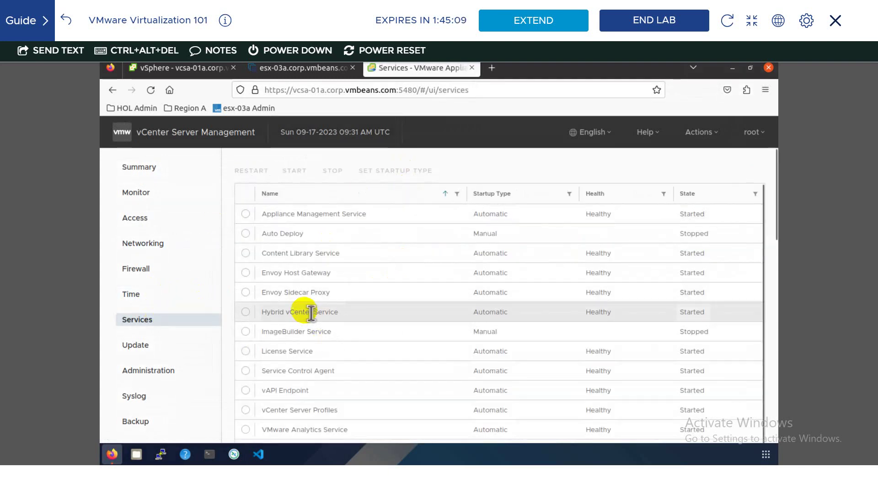
pyautogui.click(144, 224)
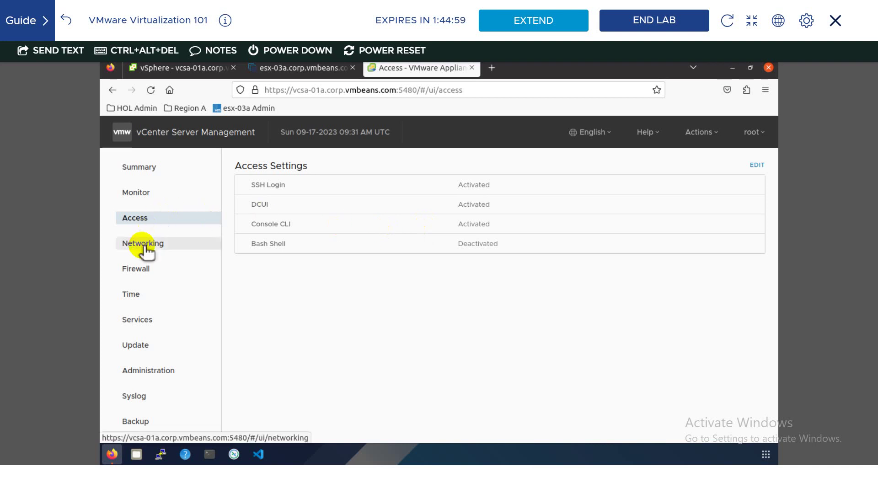
# - Check the Administration, Syslog and Backup pages, then move to the ESXi host tab
pyautogui.click(141, 296)
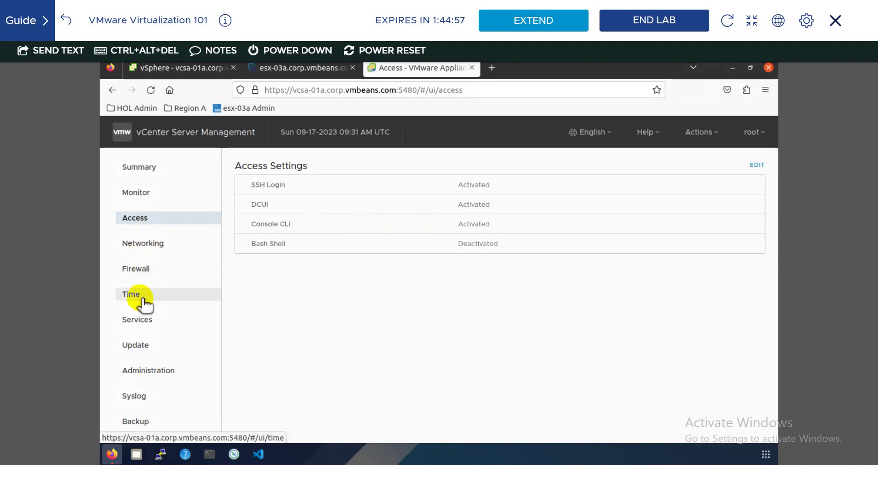
pyautogui.click(141, 320)
pyautogui.click(145, 371)
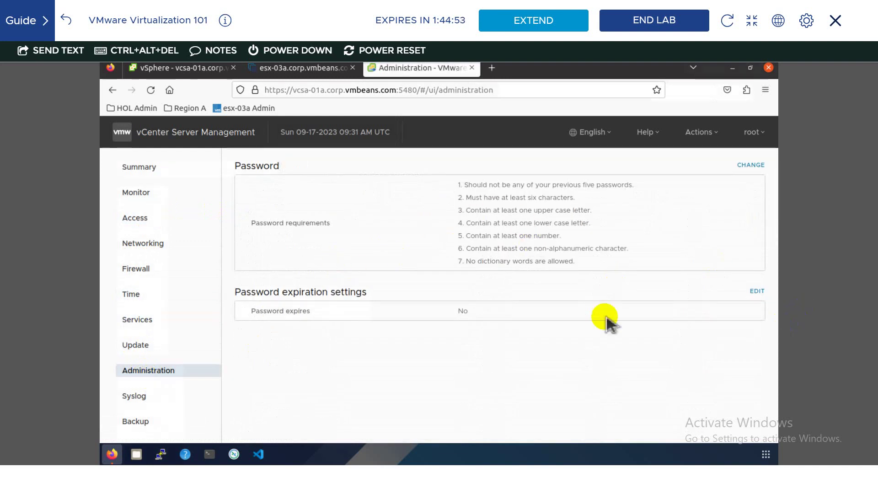
pyautogui.click(156, 396)
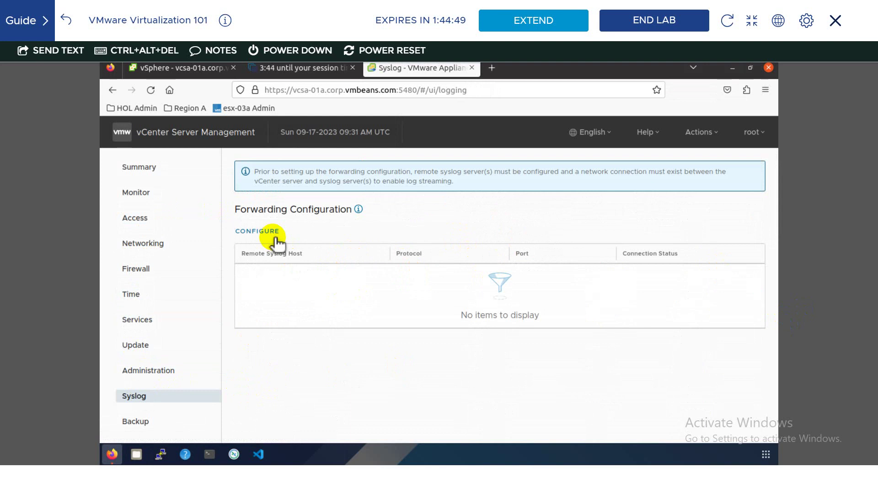
pyautogui.click(147, 422)
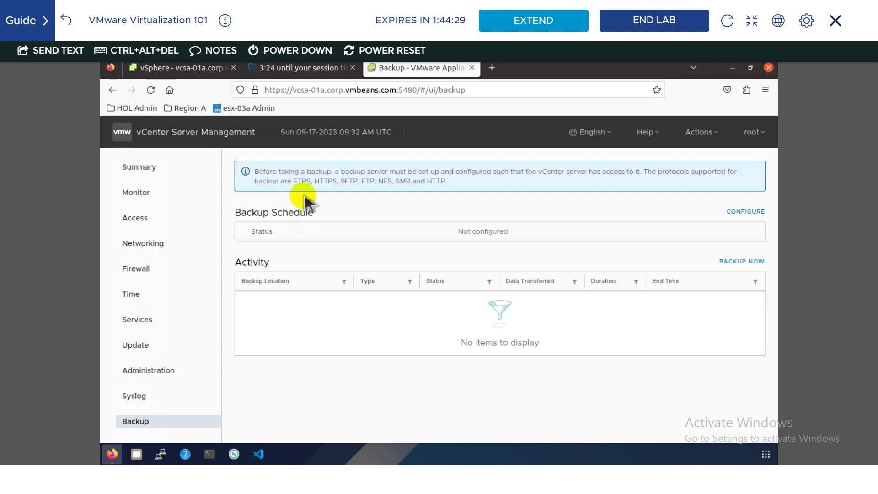
pyautogui.click(303, 69)
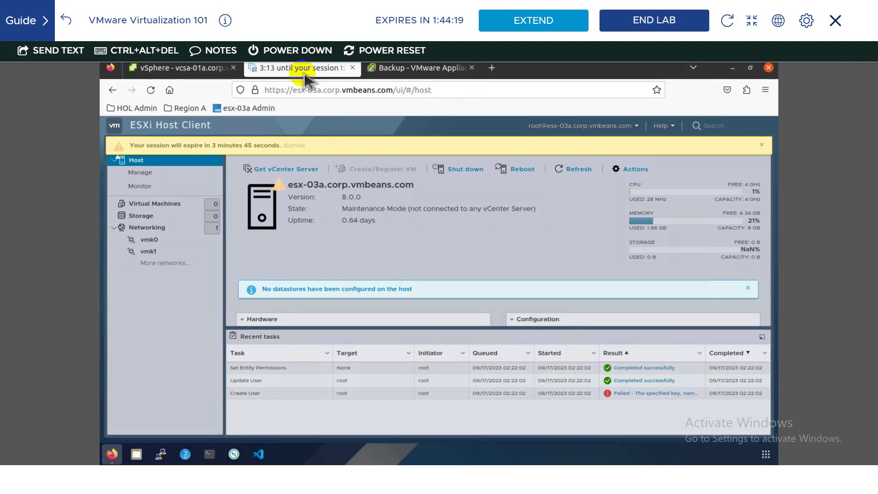
# - Pass through the appliance Backup tab and return to the vSphere Client's vCenter settings
pyautogui.click(403, 69)
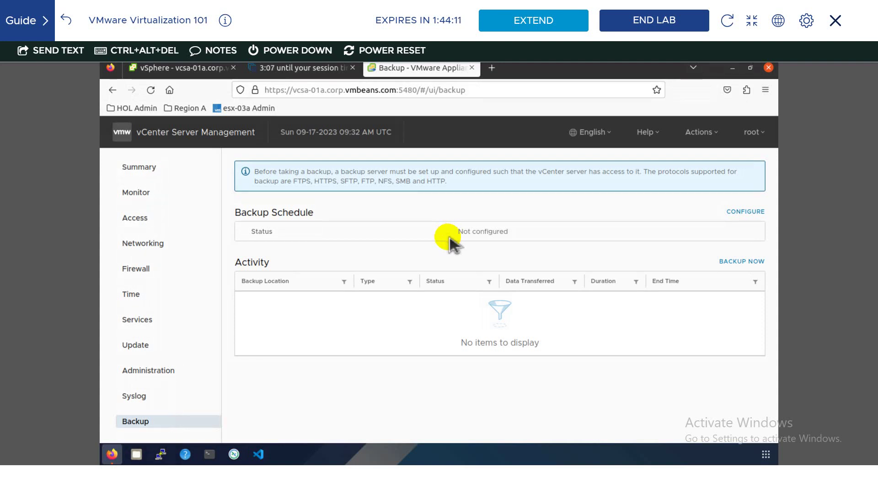
pyautogui.click(218, 76)
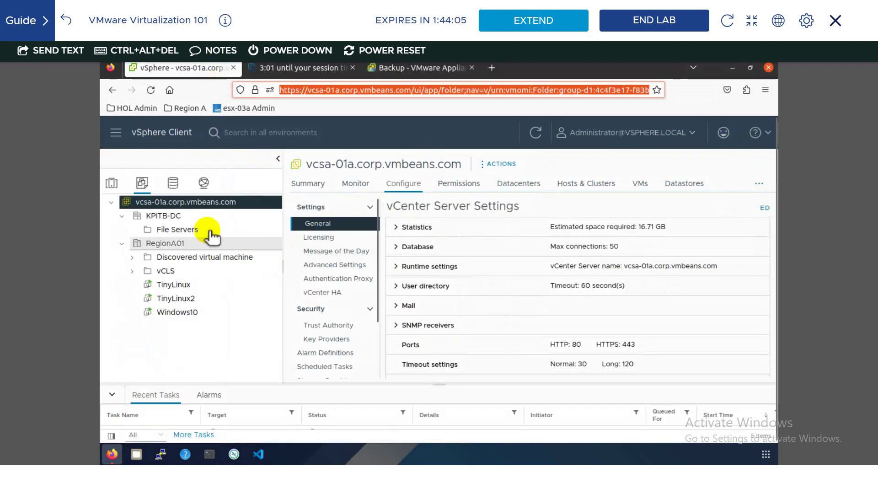
# - Exit the lab's full-screen view and bring the Paint diagram forward
pyautogui.click(752, 21)
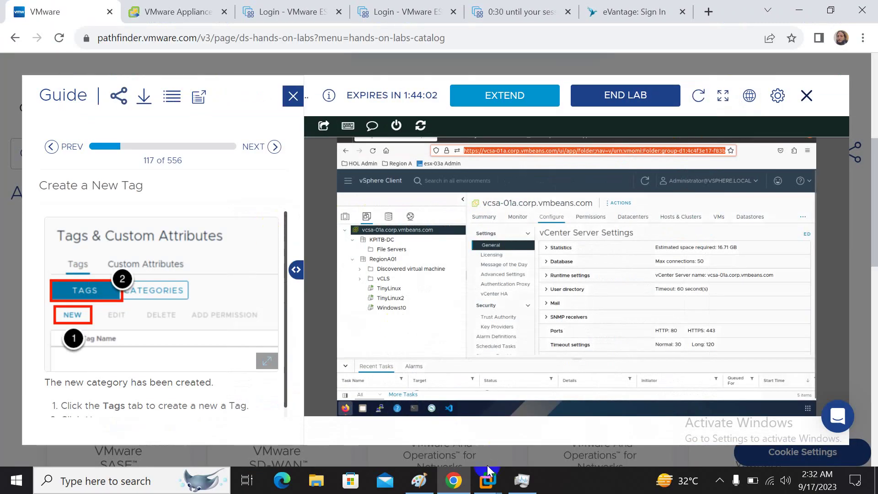
pyautogui.moveTo(419, 479)
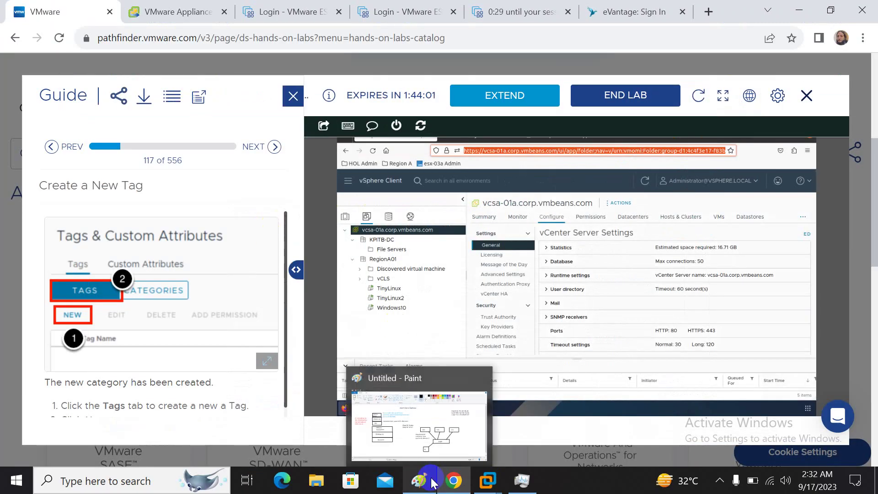
pyautogui.click(420, 439)
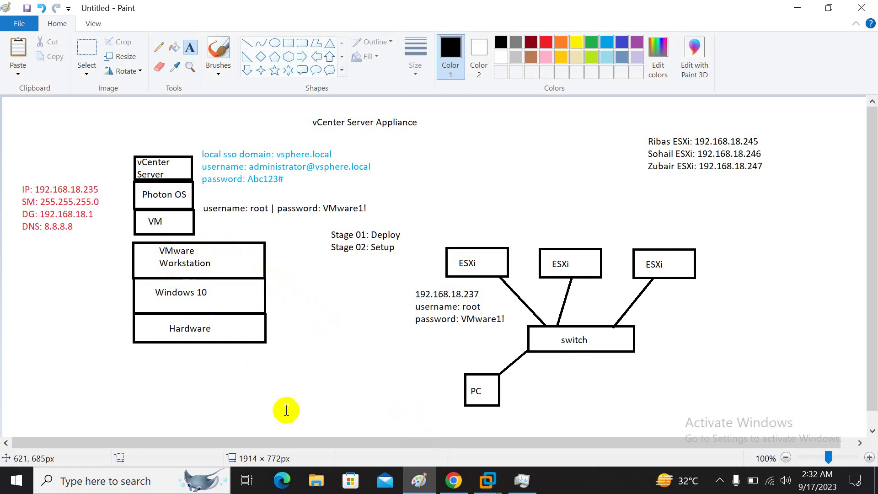
# - Toggle the lab console's full screen on and off, then return to the Paint diagram
pyautogui.moveTo(453, 480)
pyautogui.click(448, 434)
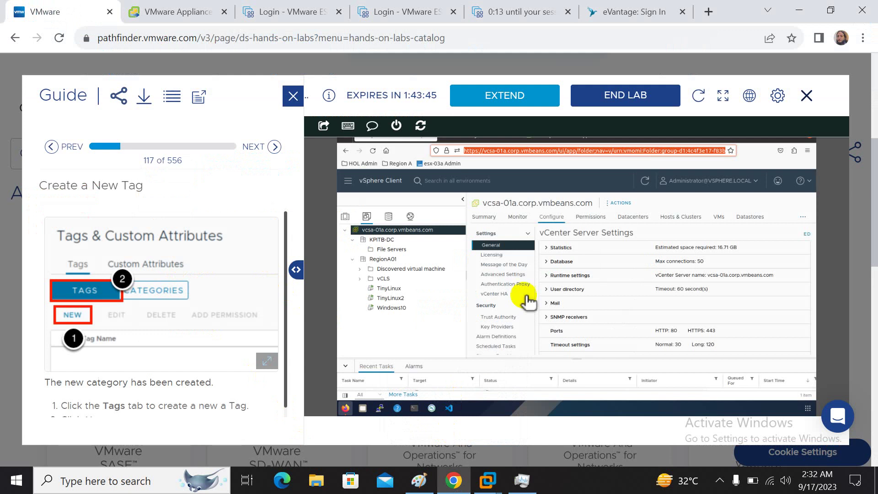
pyautogui.click(719, 93)
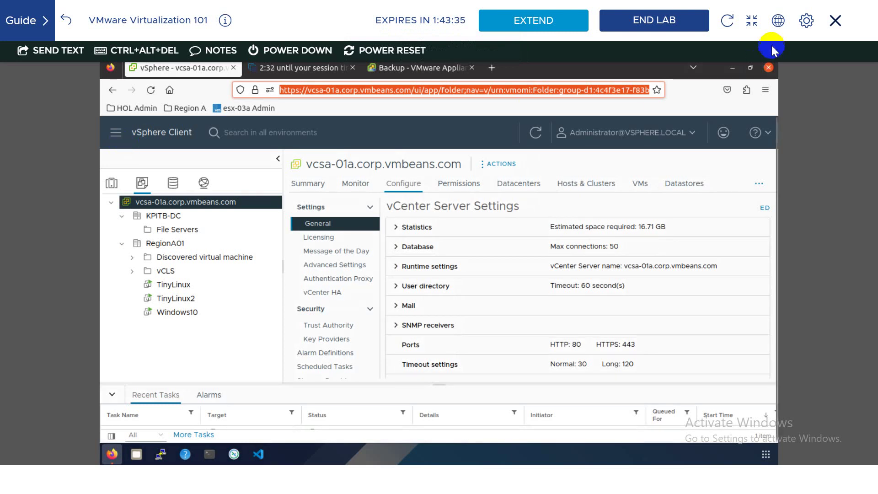
pyautogui.click(751, 20)
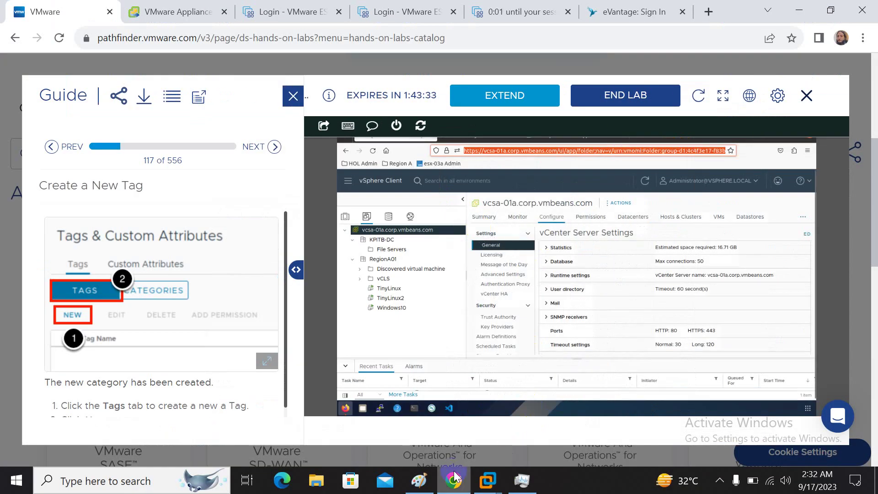
pyautogui.hotkey('alt', 'Tab')
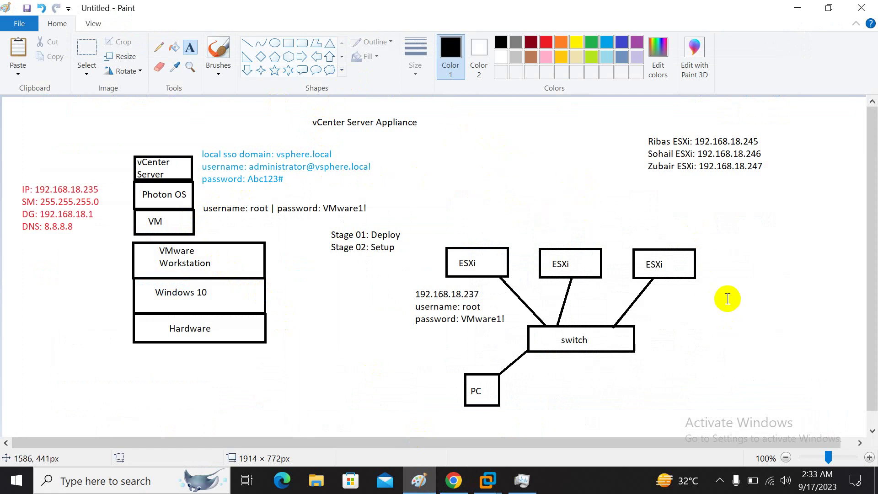
# - Type 'Domain Controller', 'kbit.local' and '192.168.18.249' as separate lines above the ESXi boxes
pyautogui.click(455, 160)
pyautogui.write('Domain Con')
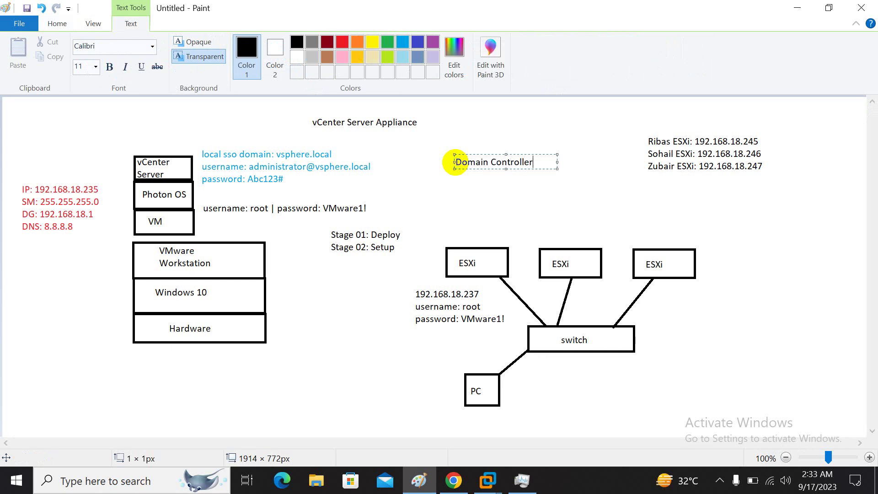
pyautogui.write('troller')
pyautogui.press('Return')
pyautogui.write('kbit.local')
pyautogui.press('Return')
pyautogui.write('192.168.')
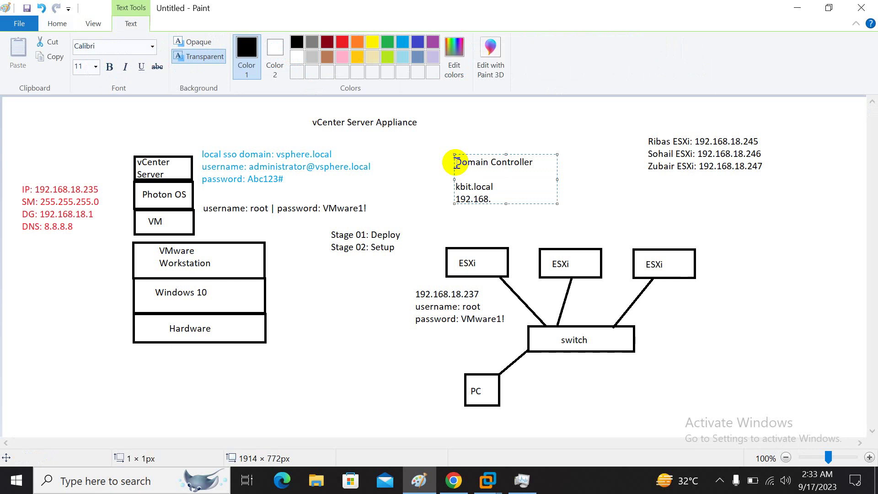
pyautogui.write('18.249')
pyautogui.press('Return')
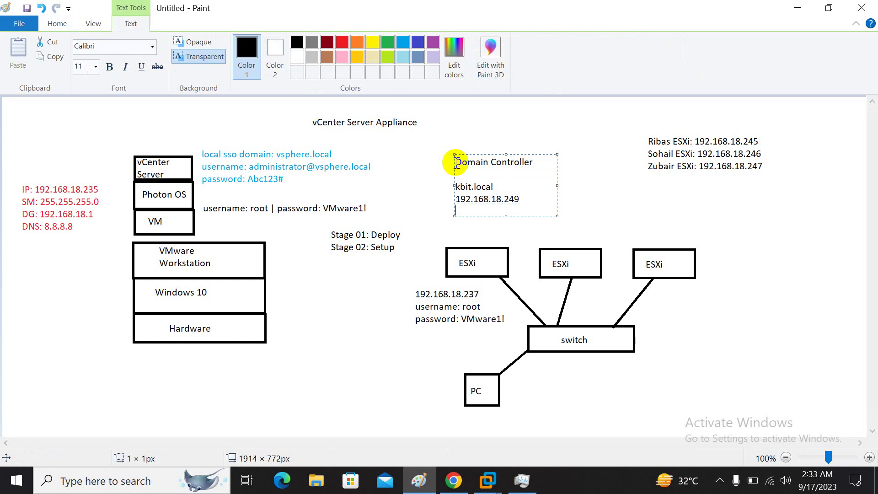
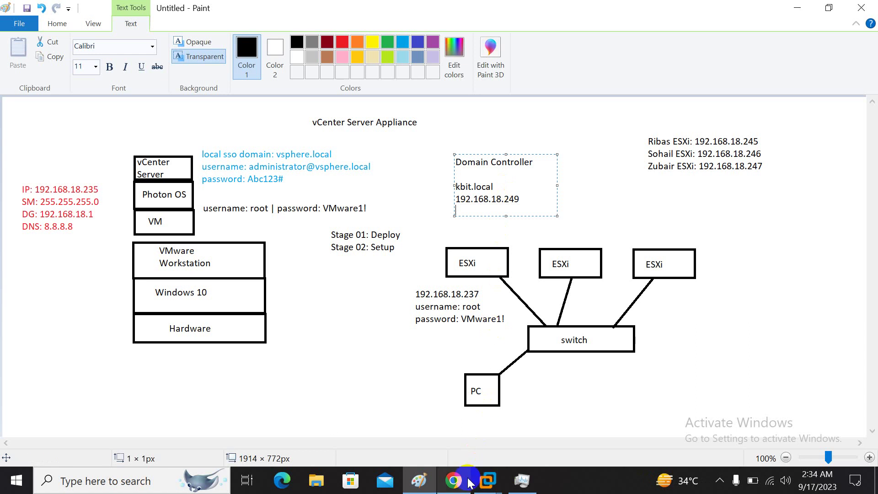
# - Show the lab console full screen, open Administration, and magnify the screen to 200%
pyautogui.click(453, 480)
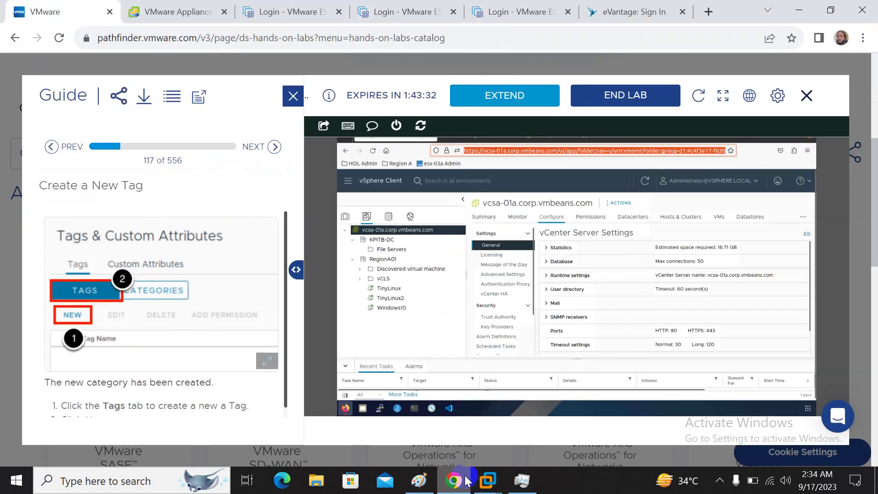
pyautogui.click(722, 96)
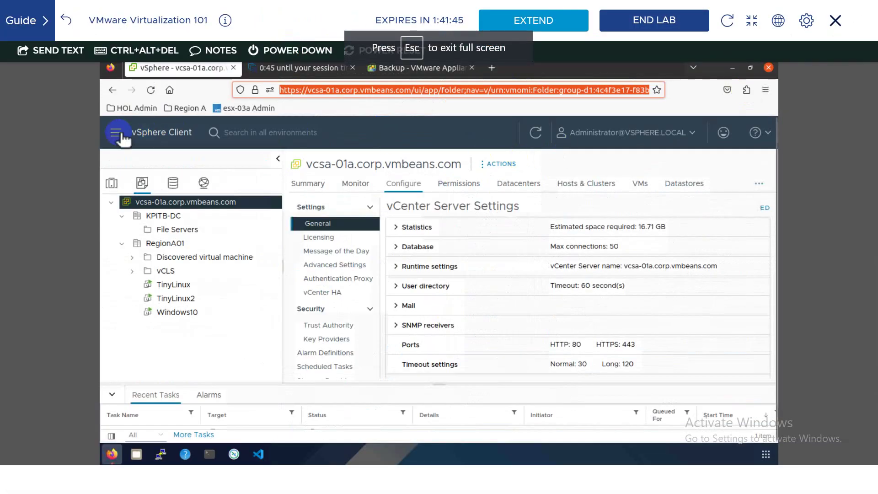
pyautogui.click(117, 134)
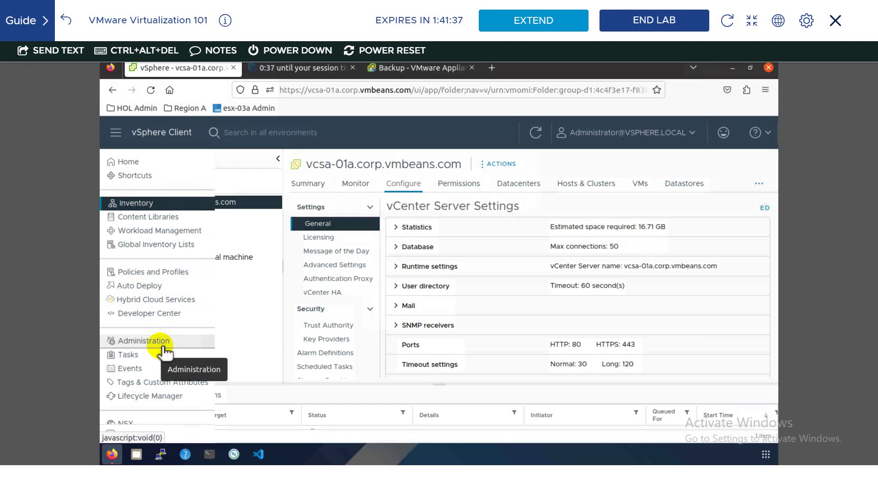
pyautogui.click(163, 347)
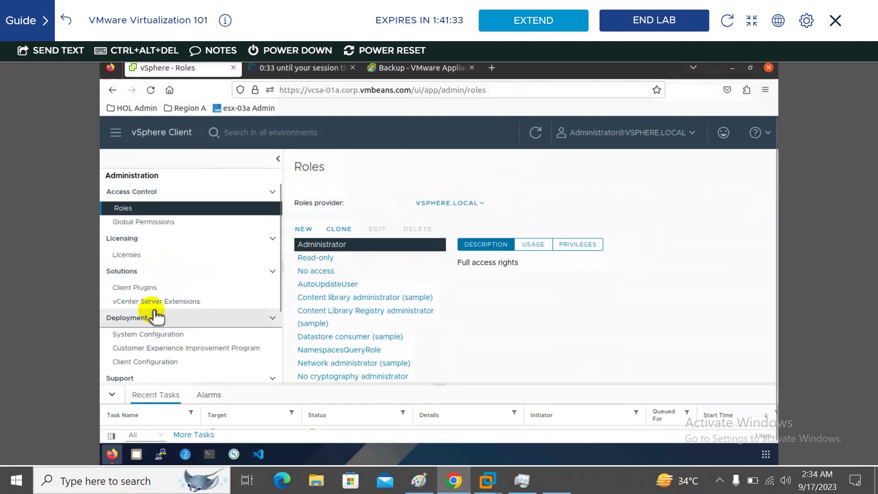
pyautogui.press('super+plus')
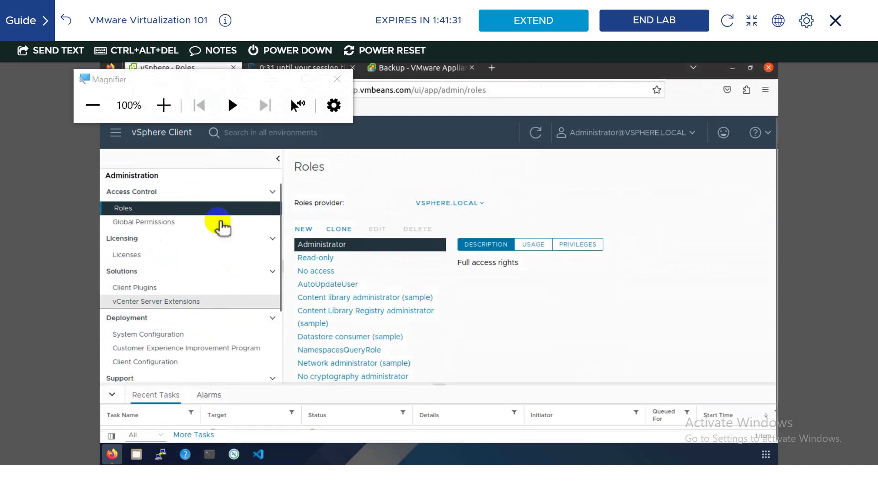
pyautogui.click(273, 79)
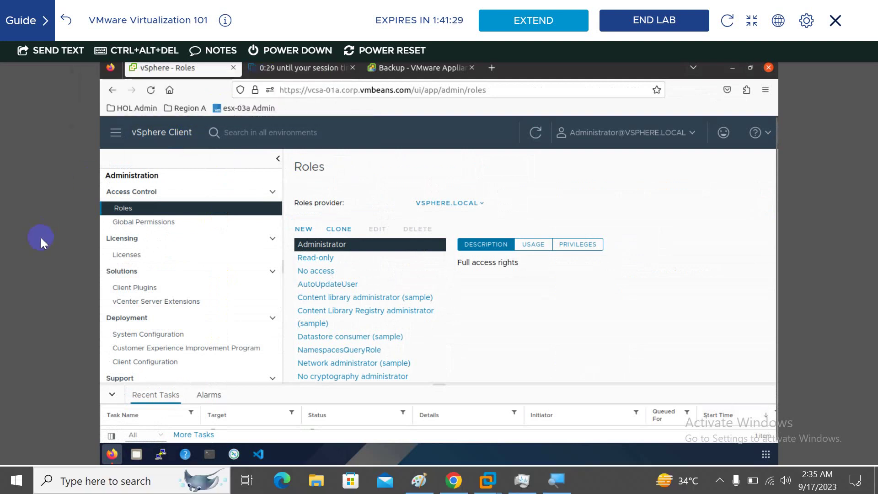
pyautogui.press('super+plus')
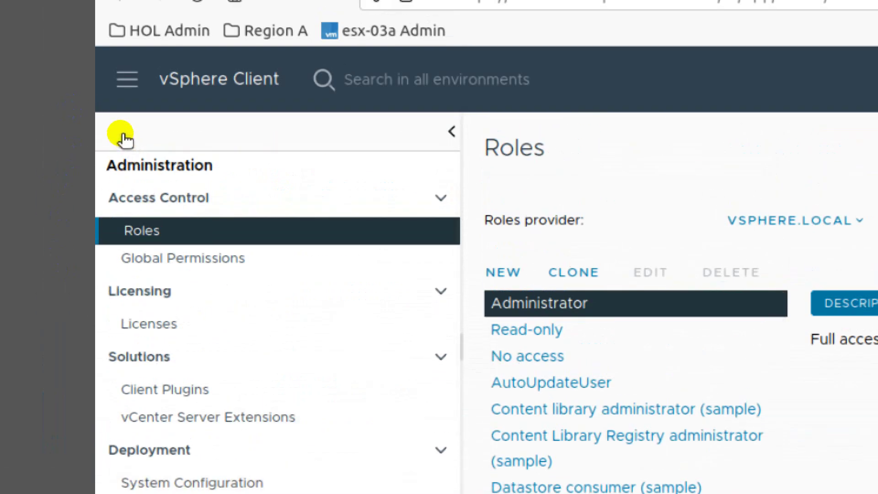
# - Go through Administration to the Single Sign On Configuration page
pyautogui.click(120, 133)
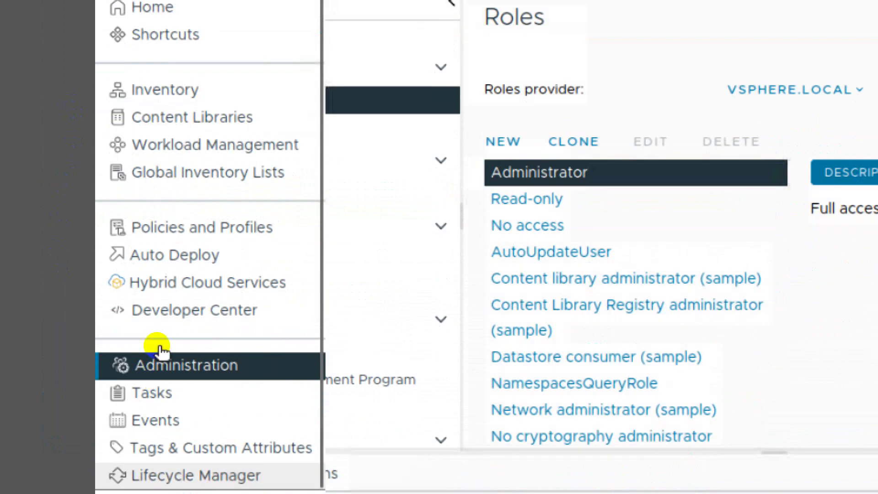
pyautogui.click(158, 352)
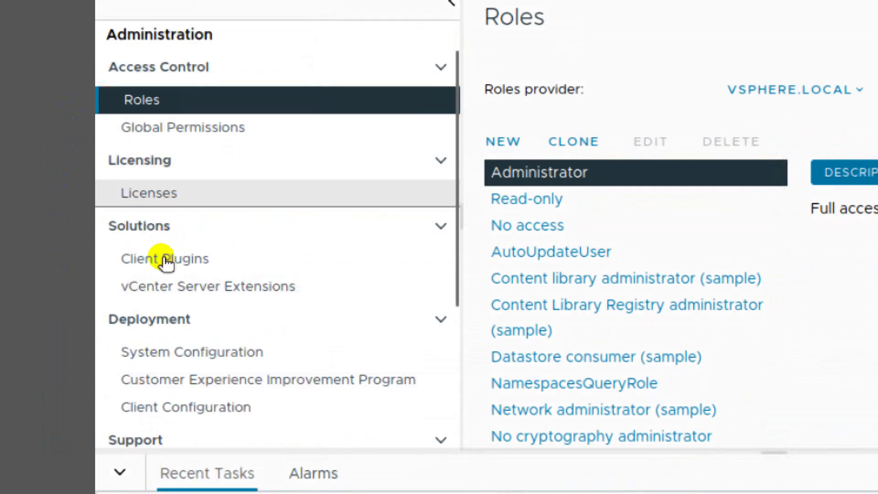
pyautogui.scroll(-4, 171, 267)
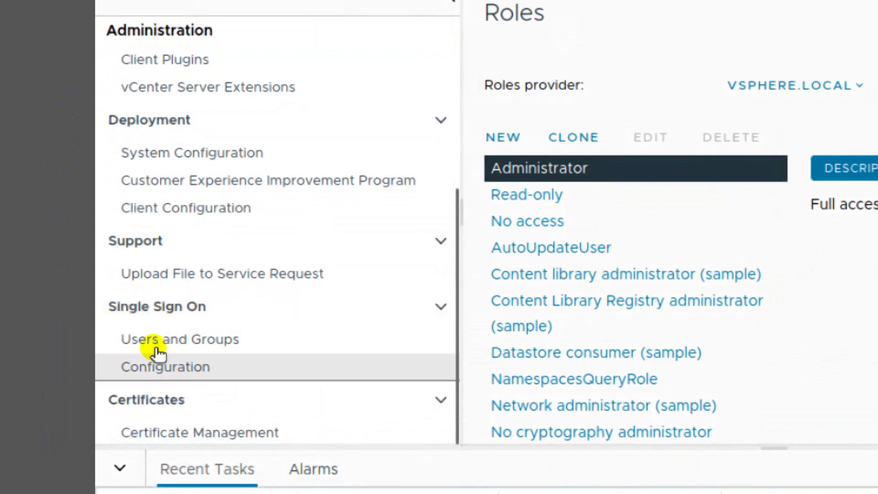
pyautogui.click(156, 355)
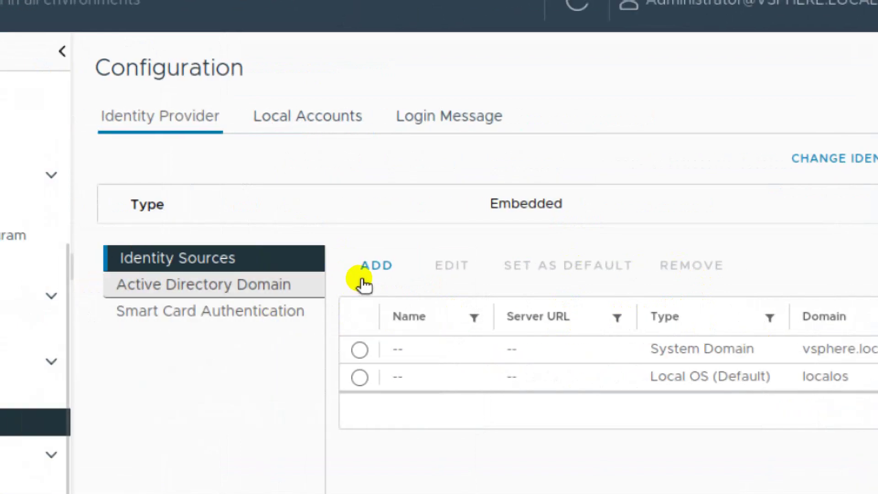
# - Begin joining node vcsa-01a.corp.vmbeans.com to Active Directory, then view the appliance's Networking settings
pyautogui.click(214, 284)
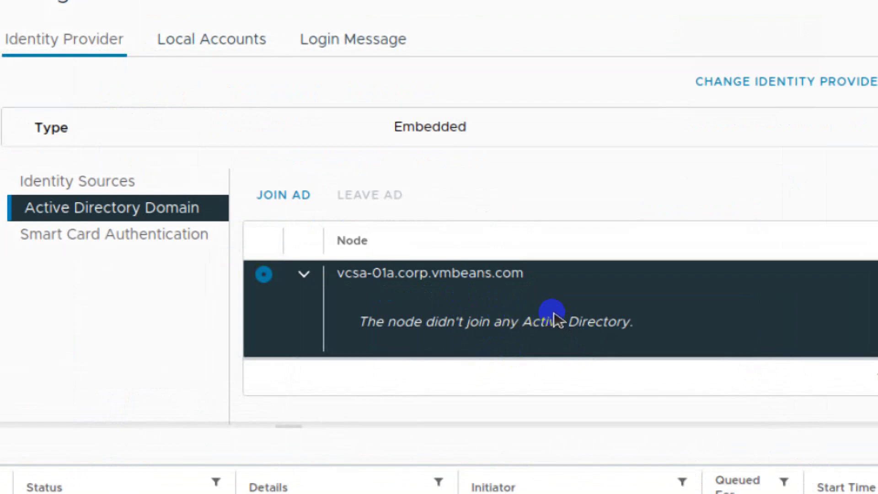
pyautogui.click(440, 270)
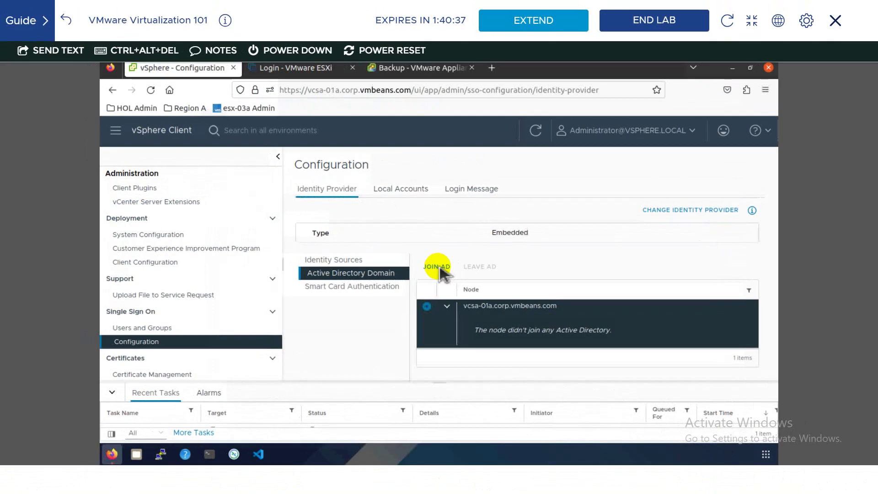
pyautogui.click(283, 195)
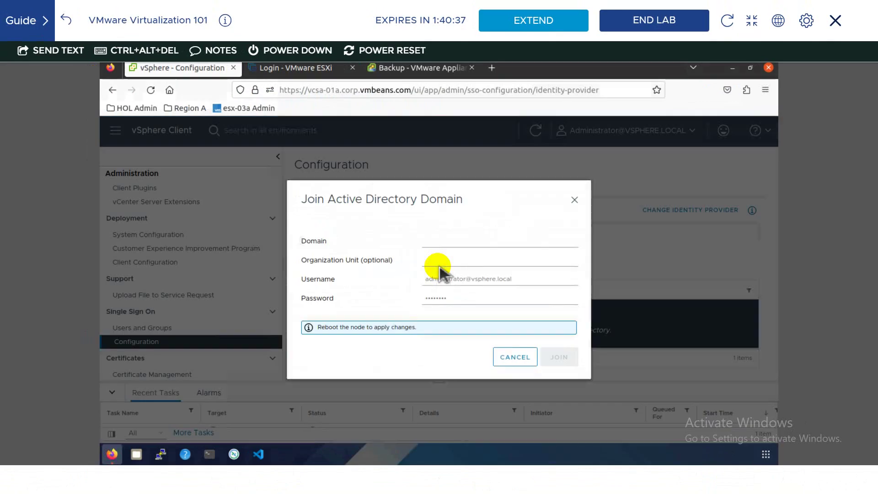
pyautogui.click(453, 246)
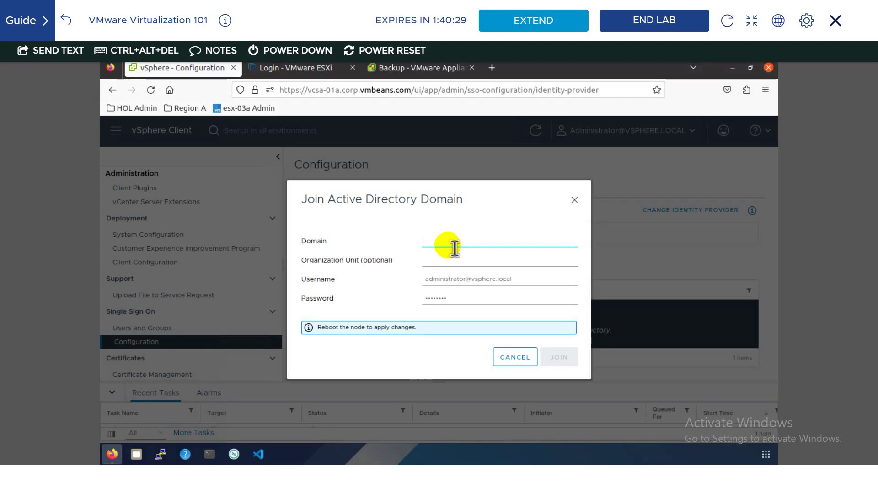
pyautogui.click(450, 73)
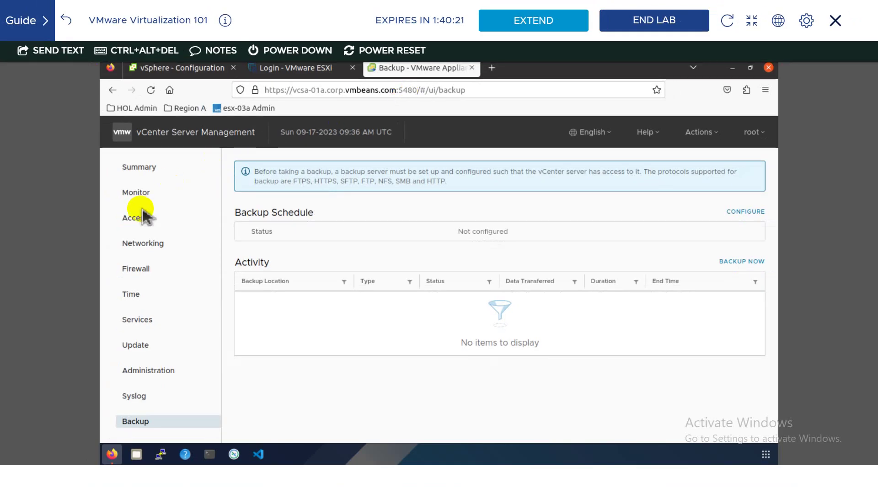
pyautogui.click(133, 247)
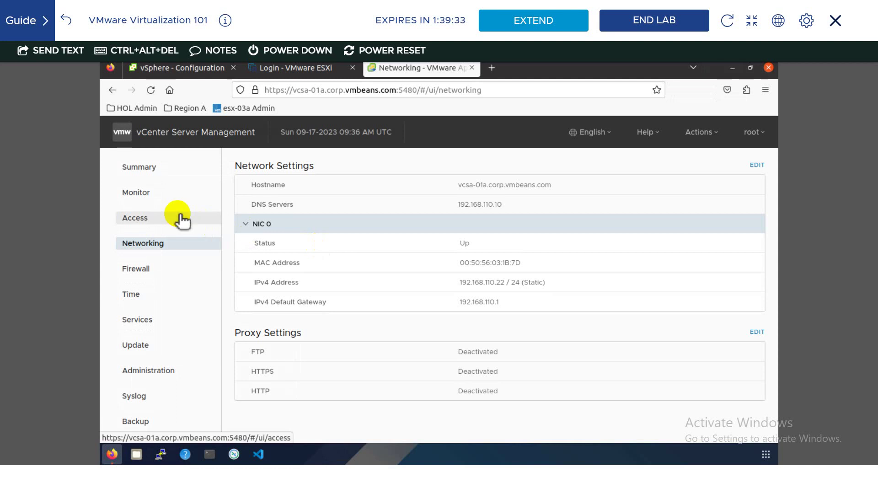
# - Submit the Active Directory join for domain corp.vmbeans.com with a corp.vmbeans.com username
pyautogui.click(185, 73)
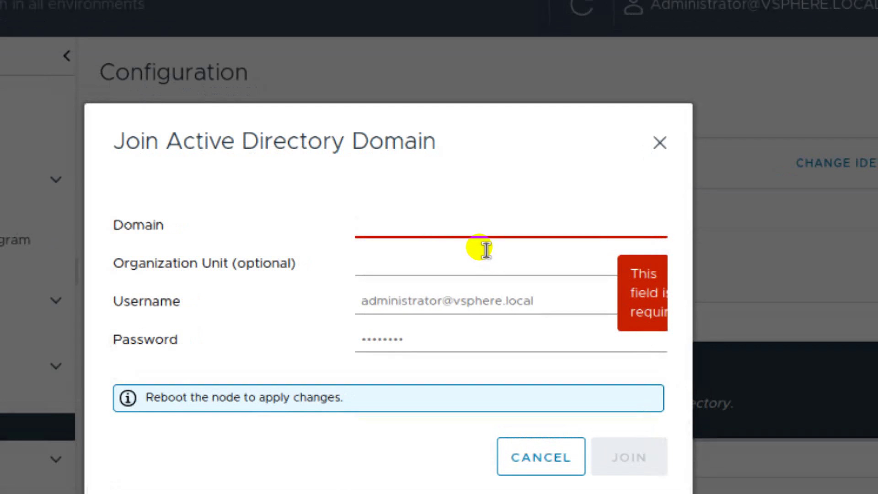
pyautogui.write('cor')
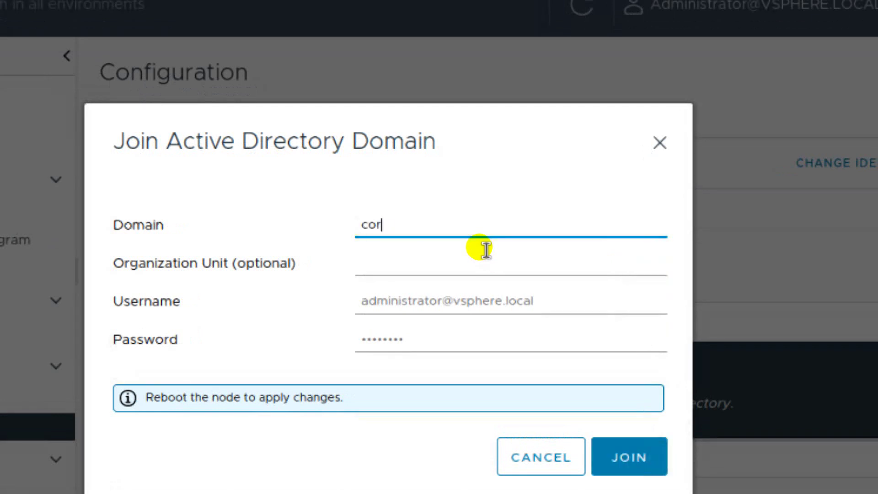
pyautogui.write('p.vmbeans.lo')
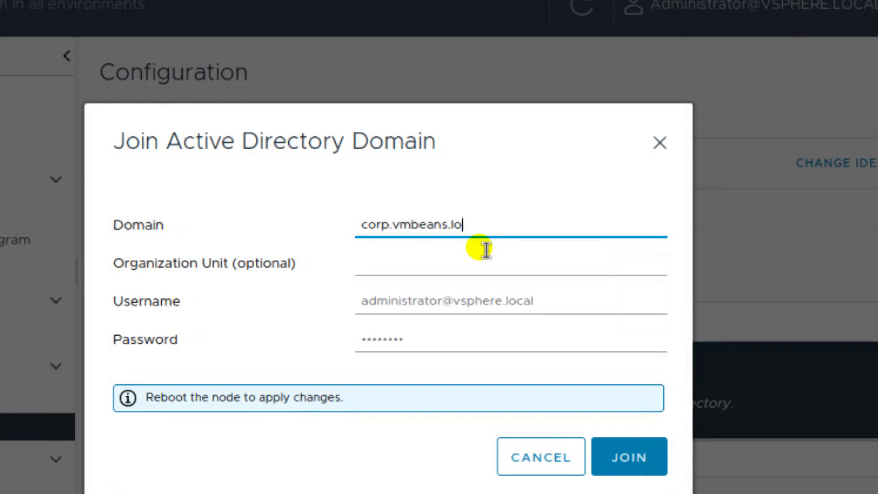
pyautogui.press('BackSpace')
pyautogui.press('BackSpace')
pyautogui.write('com')
pyautogui.press('Tab')
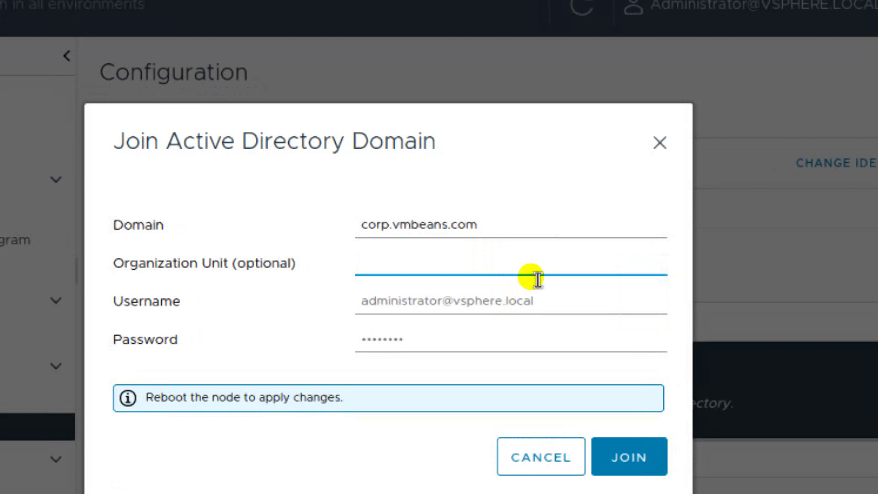
pyautogui.press('Tab')
pyautogui.press('BackSpace')
pyautogui.press('BackSpace')
pyautogui.press('BackSpace')
pyautogui.press('BackSpace')
pyautogui.press('BackSpace')
pyautogui.press('BackSpace')
pyautogui.press('BackSpace')
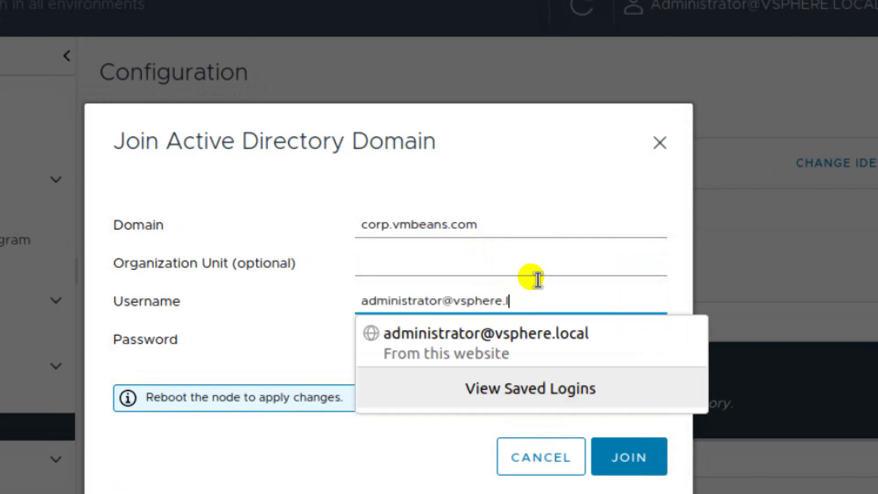
pyautogui.press('BackSpace')
pyautogui.press('BackSpace')
pyautogui.press('BackSpace')
pyautogui.press('BackSpace')
pyautogui.press('BackSpace')
pyautogui.press('BackSpace')
pyautogui.write('c')
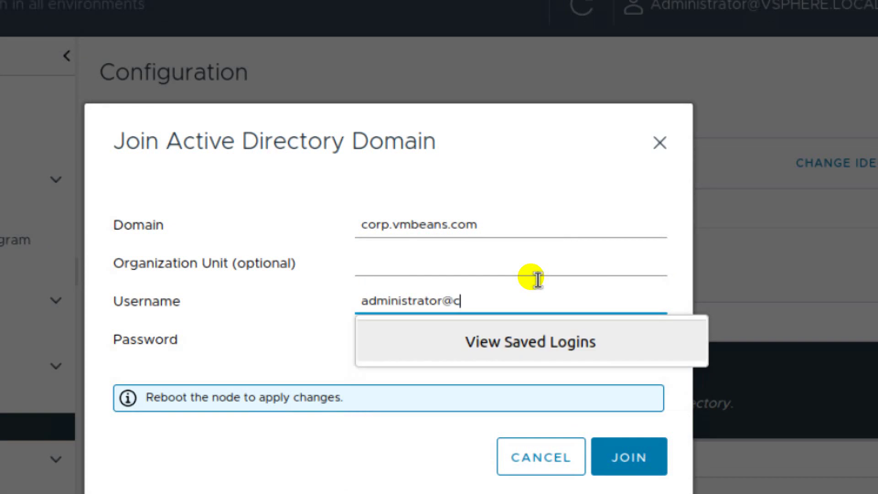
pyautogui.write('orp.vm')
pyautogui.write('bean')
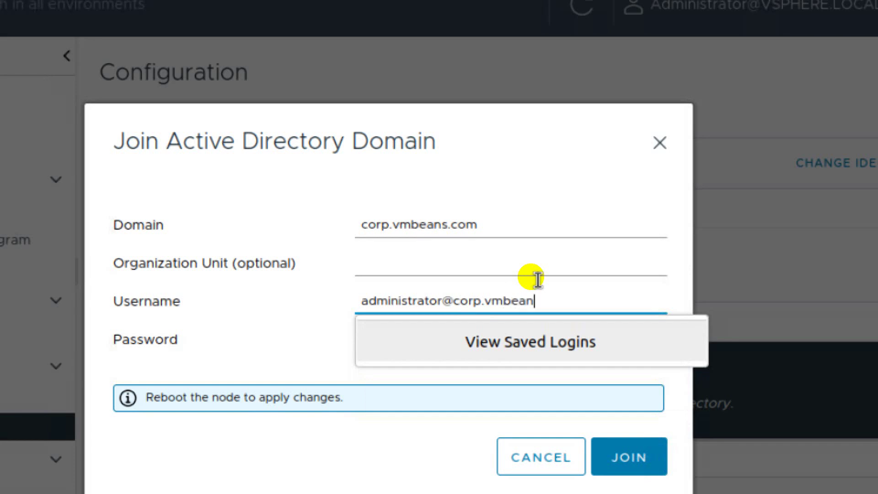
pyautogui.write('s.com')
pyautogui.click(348, 308)
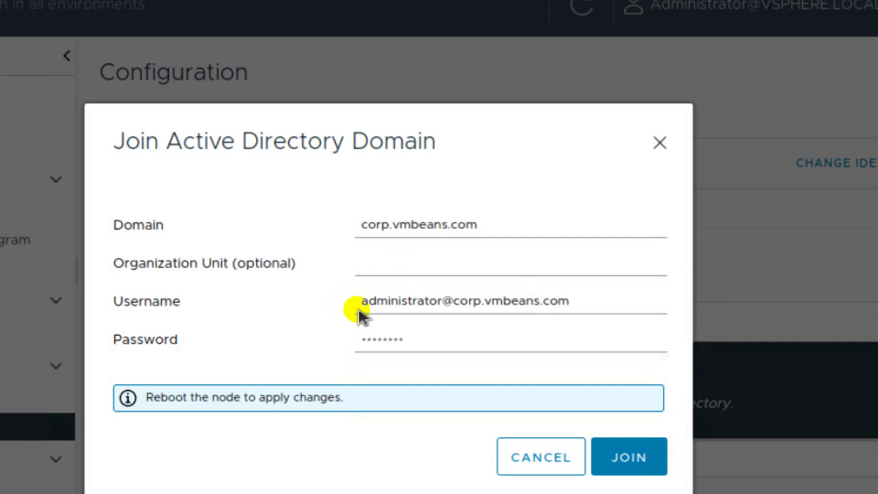
pyautogui.click(617, 453)
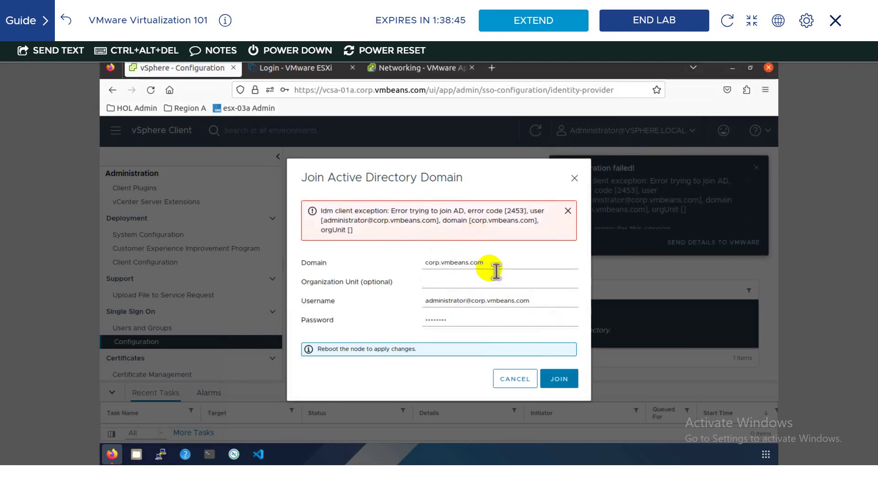
# - Close the failed join dialog, decline saving the login, dismiss the error, and exit full screen
pyautogui.click(574, 178)
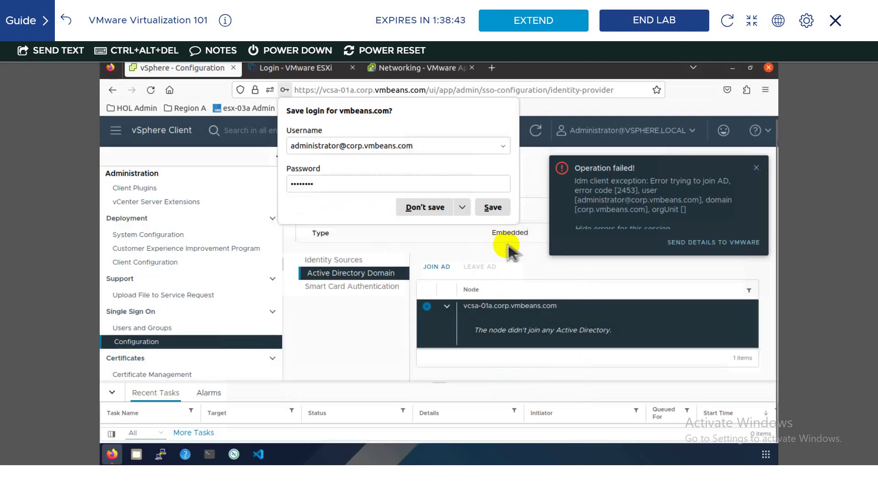
pyautogui.click(441, 213)
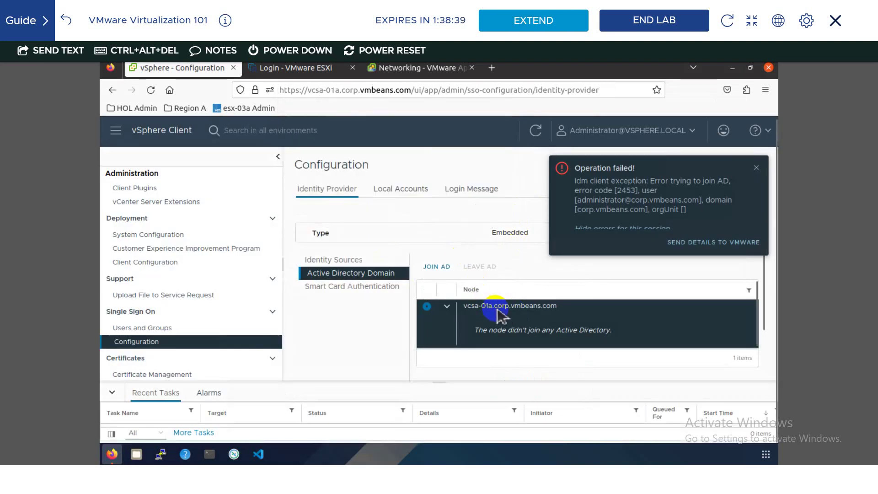
pyautogui.click(756, 168)
pyautogui.click(752, 21)
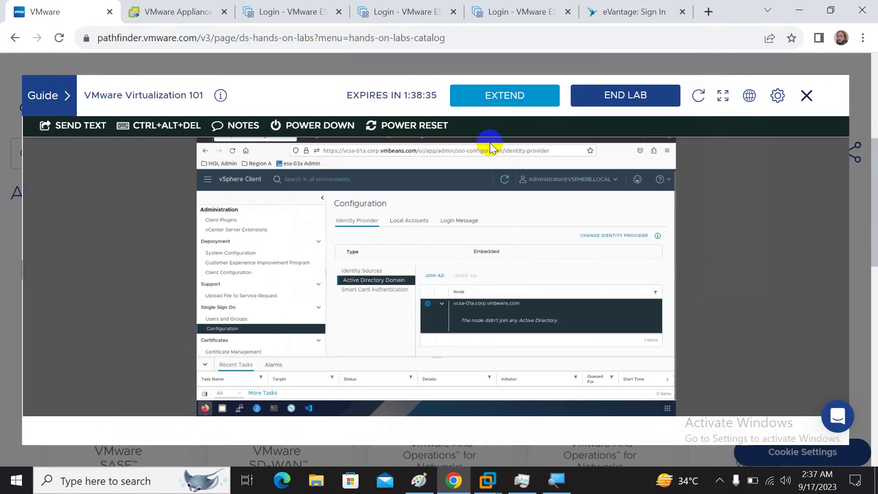
# - Return to the Hands-on Labs page and toggle the lab console full screen
pyautogui.click(191, 6)
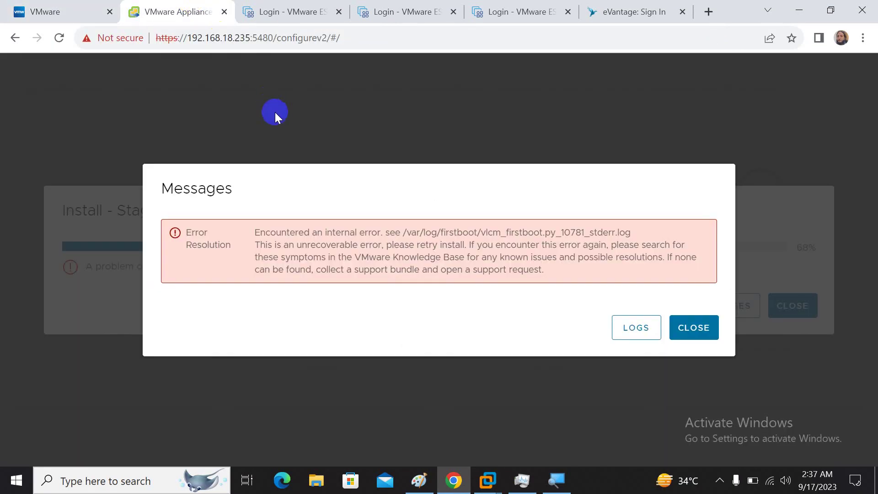
pyautogui.click(58, 8)
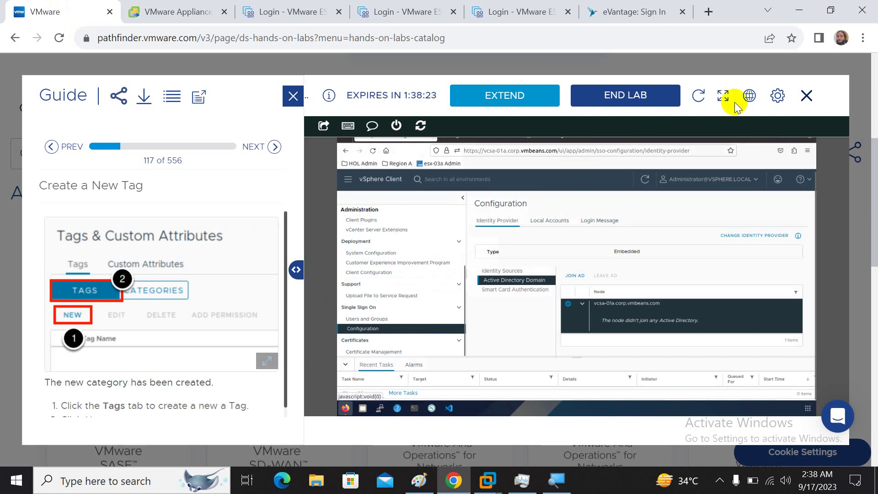
pyautogui.click(722, 95)
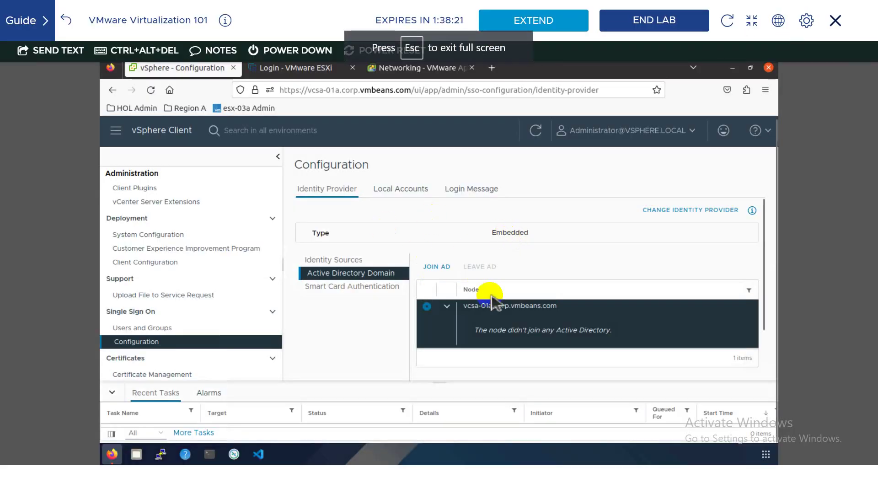
pyautogui.click(482, 325)
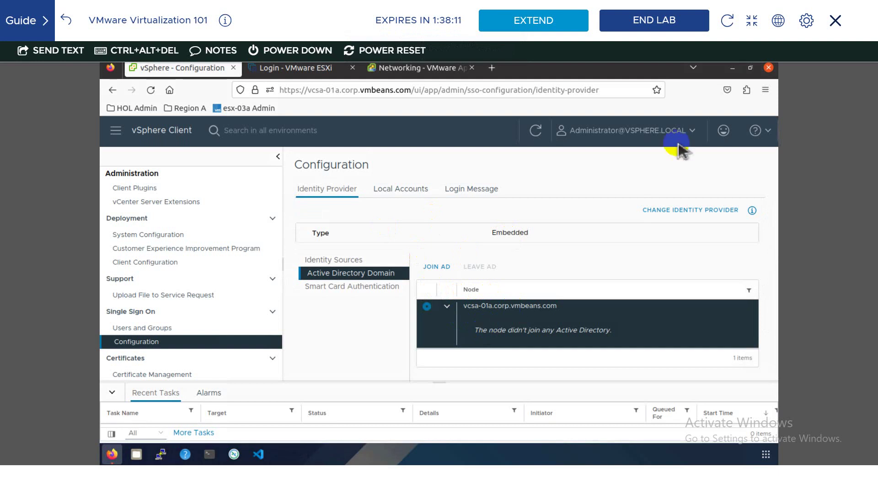
pyautogui.click(751, 19)
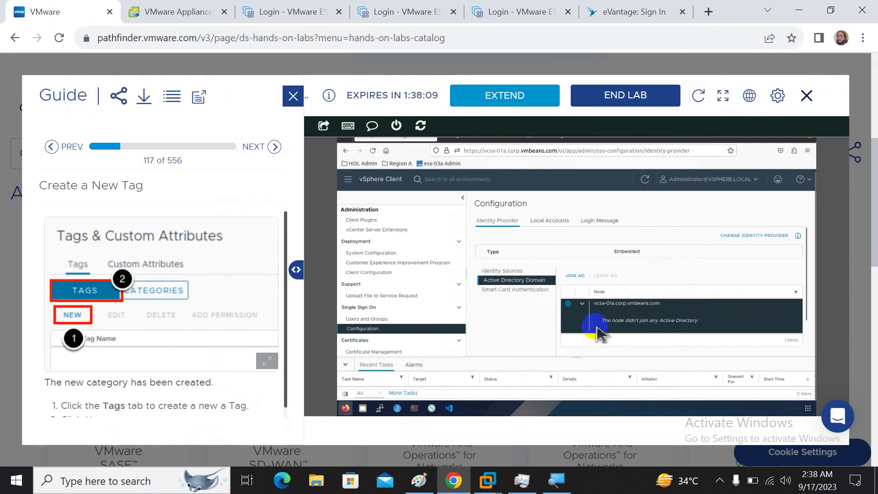
pyautogui.click(723, 95)
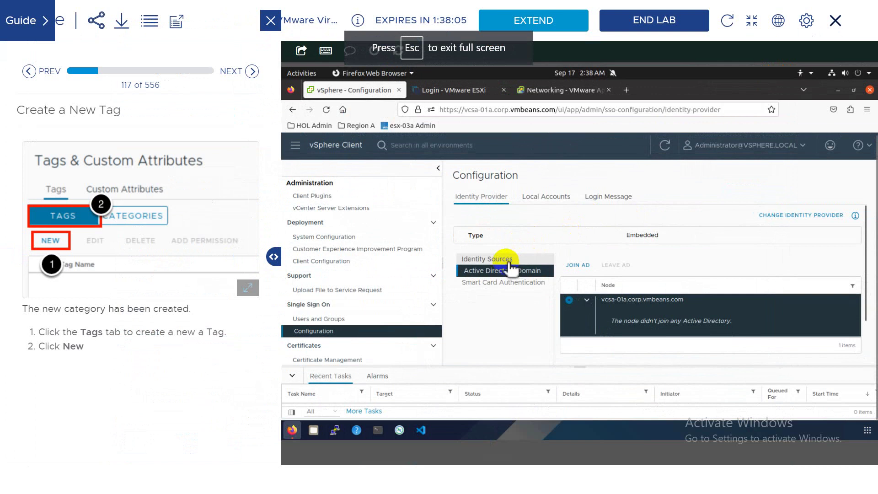
# - Review the SSO identity sources and Active Directory join status, then bring up the Paint diagram
pyautogui.click(508, 259)
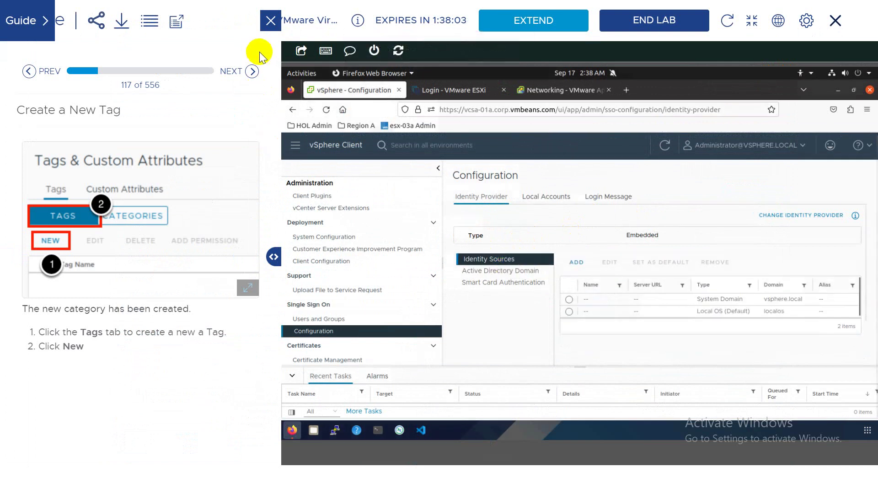
pyautogui.click(270, 20)
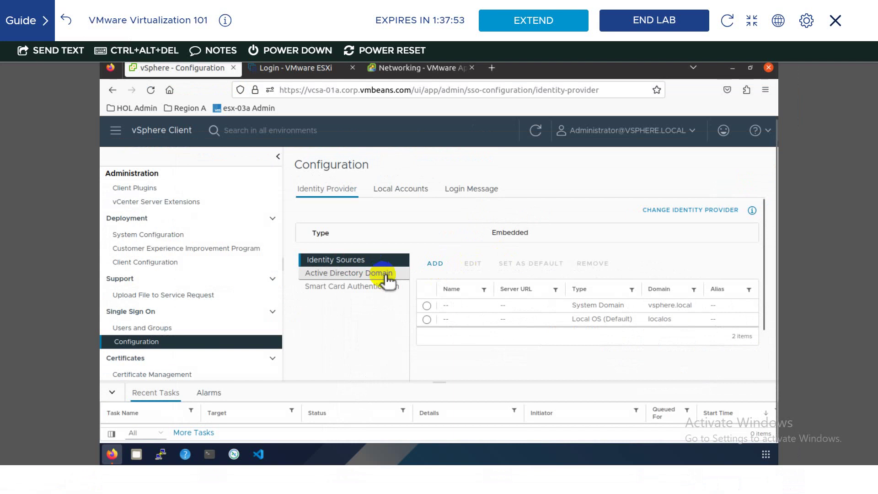
pyautogui.click(368, 276)
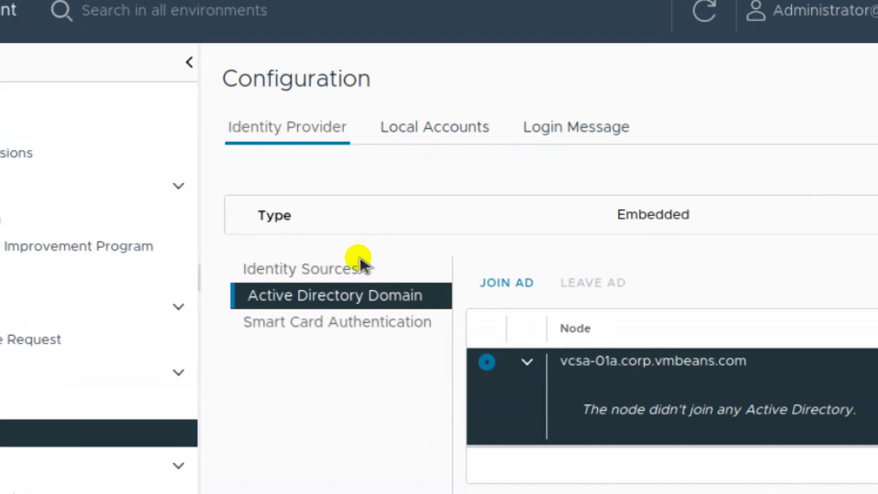
pyautogui.click(352, 270)
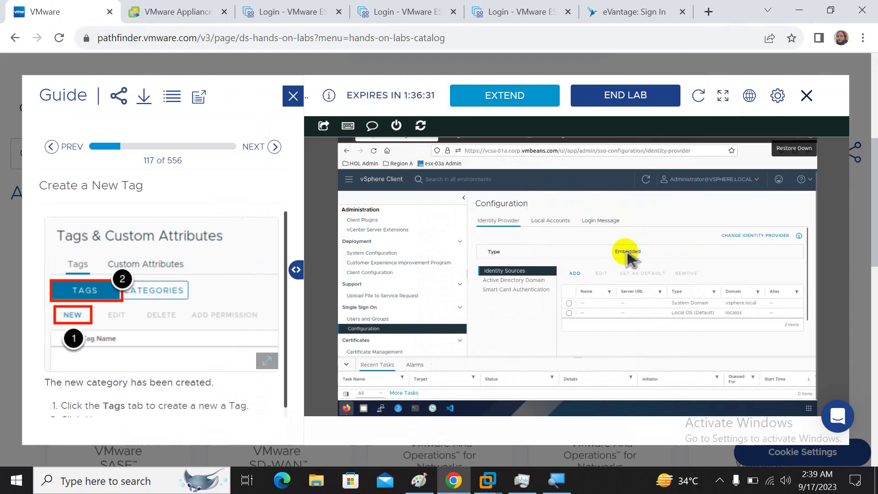
pyautogui.click(423, 478)
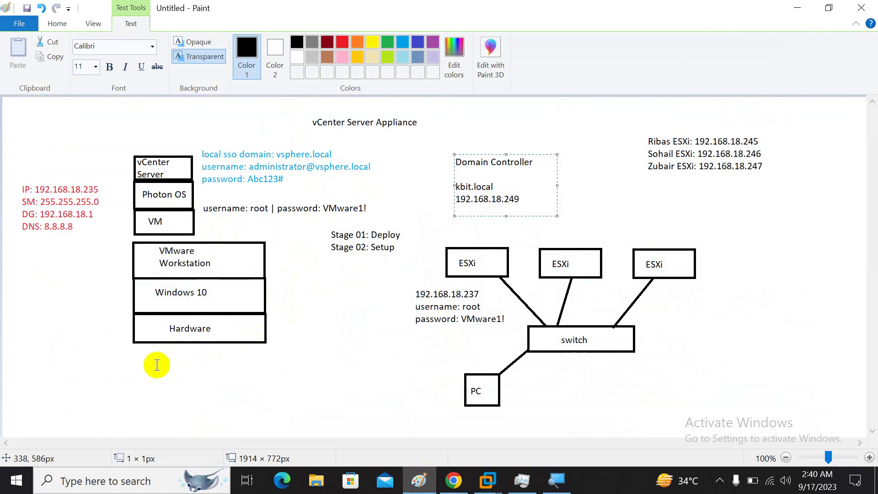
# - Add a text box below Hardware reading 'Network Engineer:' with the engineer's name
pyautogui.click(325, 397)
pyautogui.click(181, 369)
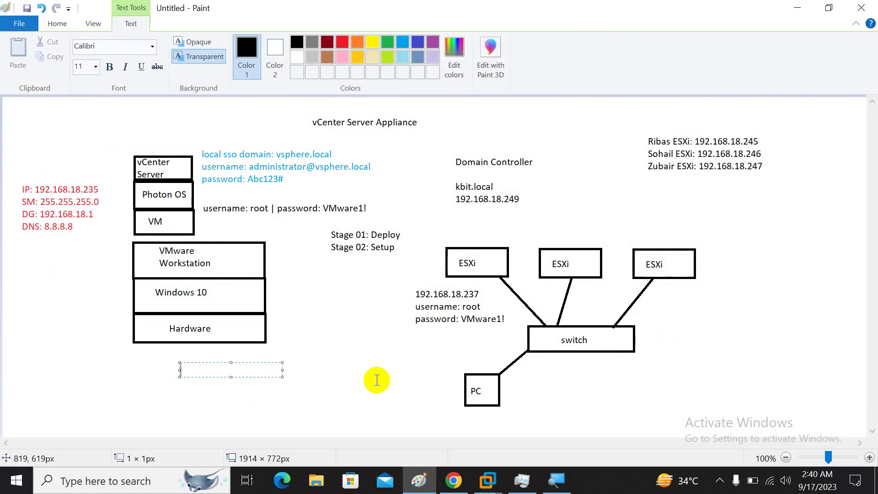
pyautogui.write('Network Engineer:')
pyautogui.write('w')
pyautogui.press('BackSpace')
pyautogui.write('Waja')
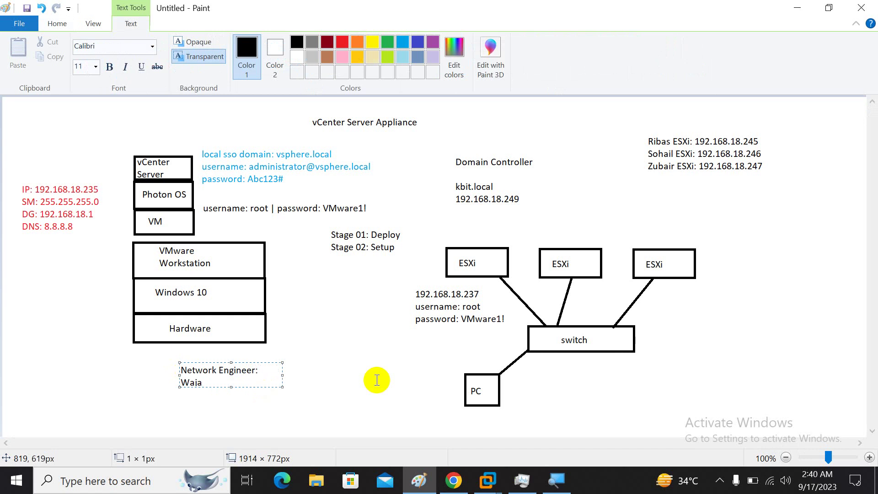
pyautogui.write('hat')
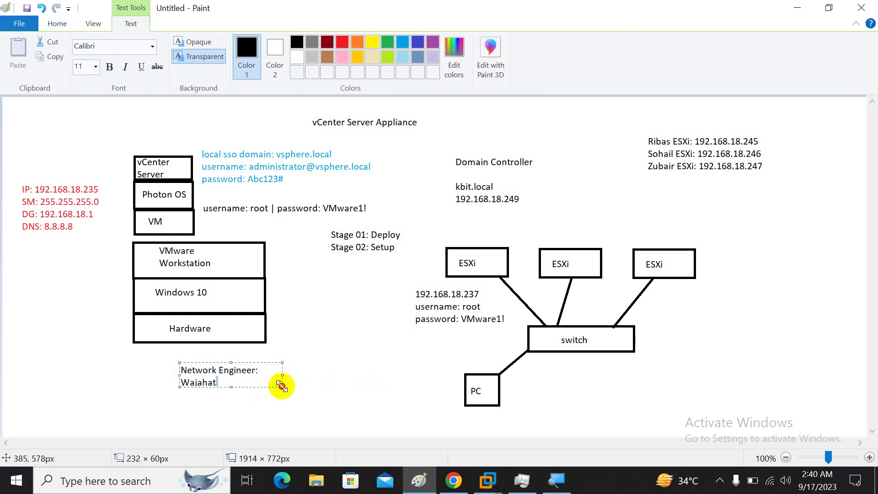
pyautogui.moveTo(282, 387); pyautogui.dragTo(388, 396)
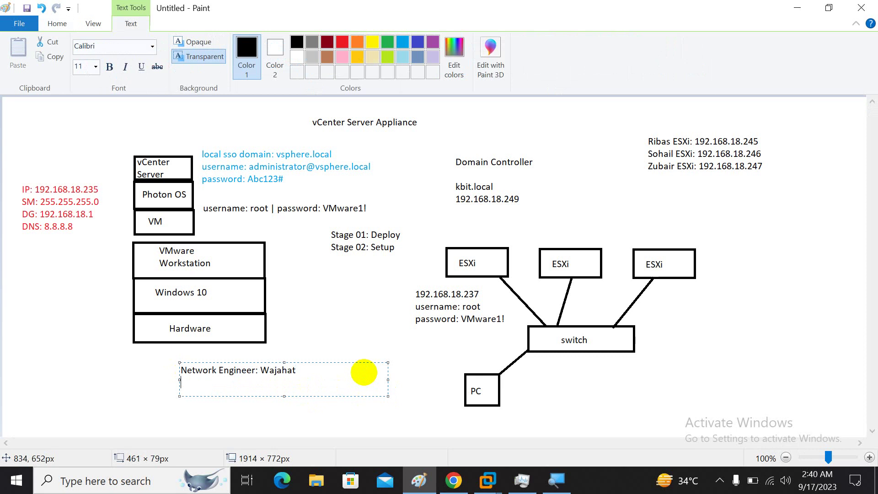
# - Add 'IT internee' and 'System Administrator' lines with names, enlarge the box, and return to the browser
pyautogui.write('IT internee: Bilal')
pyautogui.press('Return')
pyautogui.write('System ')
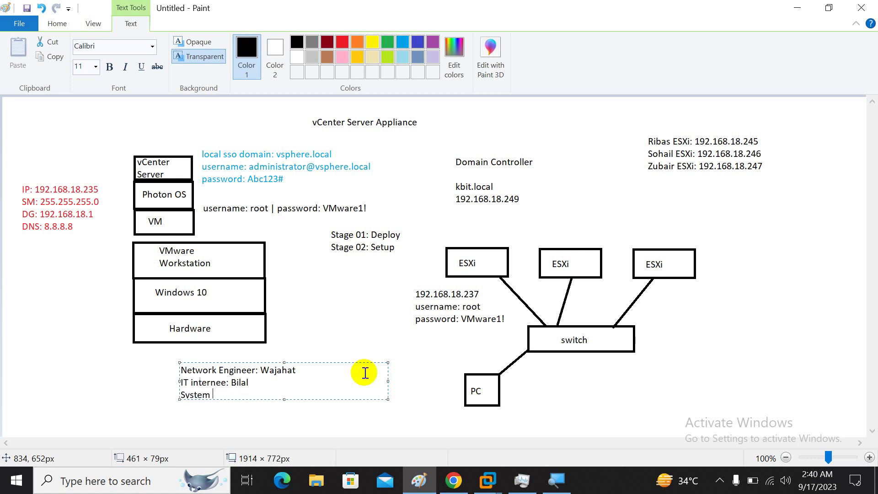
pyautogui.write('Administrator: Waseem')
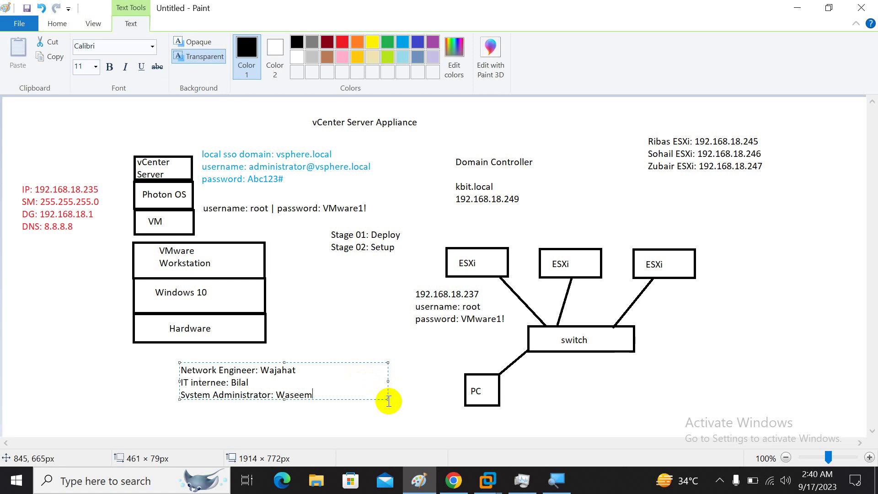
pyautogui.moveTo(387, 399); pyautogui.dragTo(411, 417)
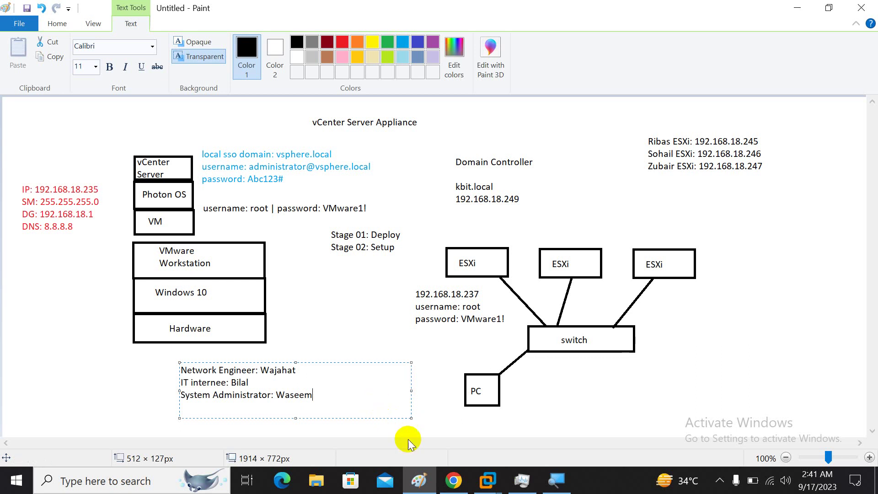
pyautogui.click(452, 488)
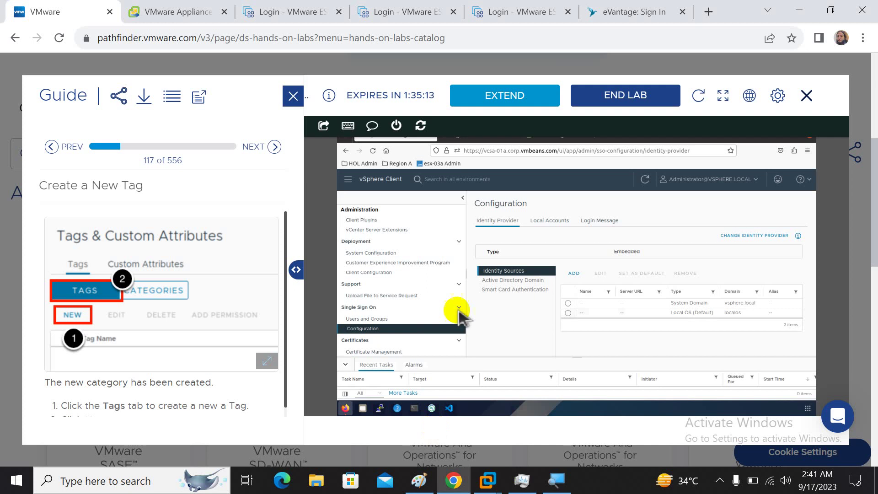
# - Make the lab console fill the screen on the SSO Configuration page
pyautogui.click(723, 99)
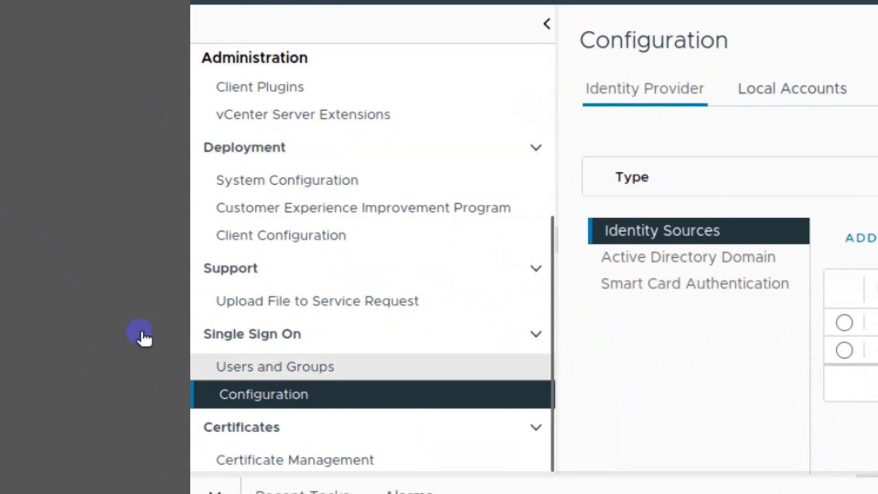
# - Show the vsphere.local users in Users and Groups and start adding a user
pyautogui.click(275, 367)
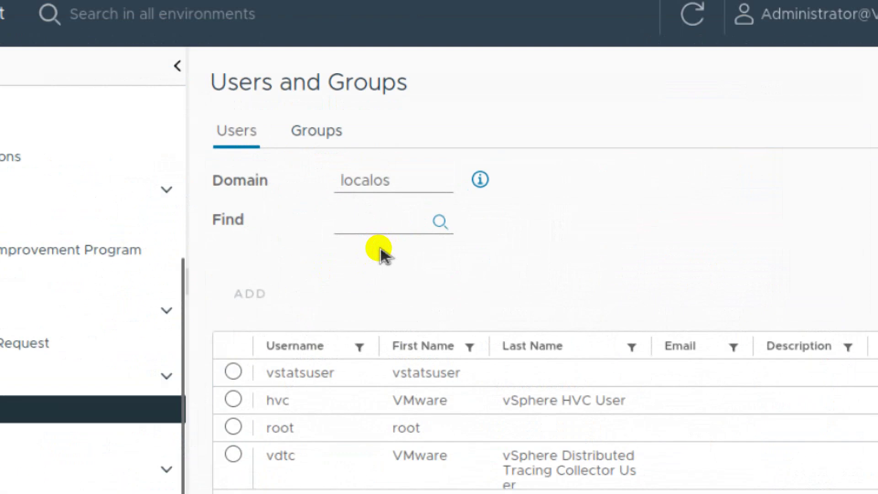
pyautogui.click(402, 182)
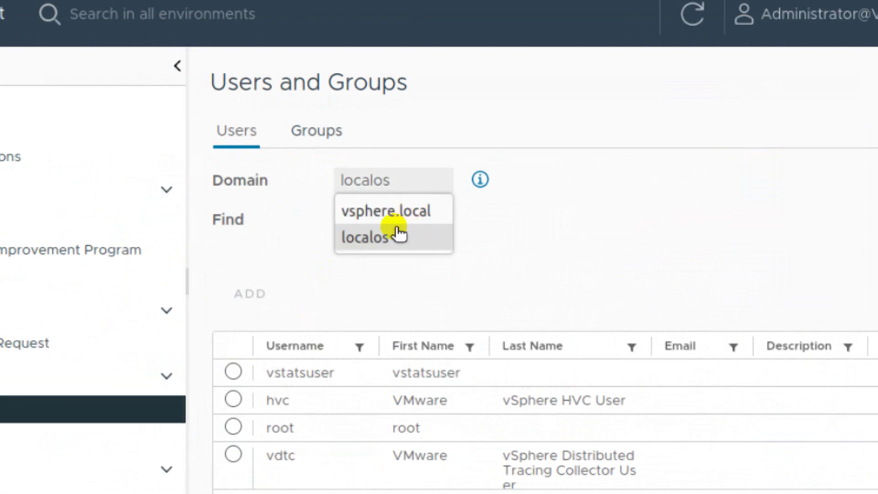
pyautogui.click(399, 218)
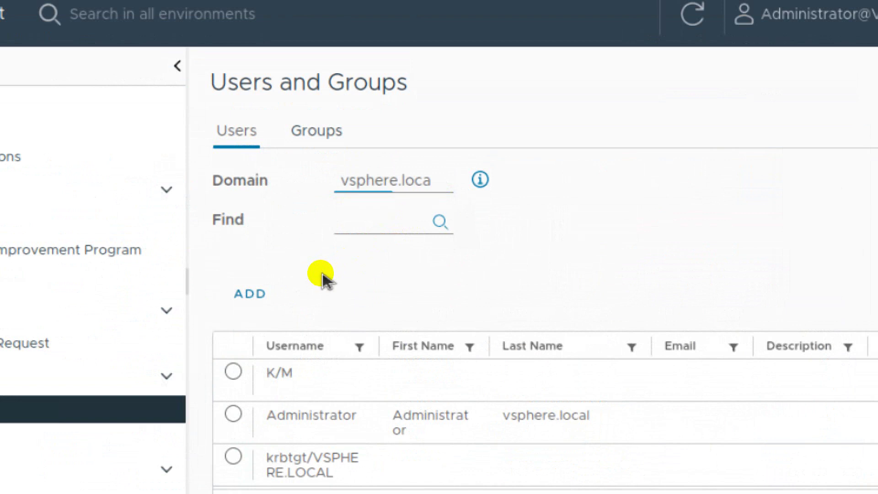
pyautogui.click(249, 293)
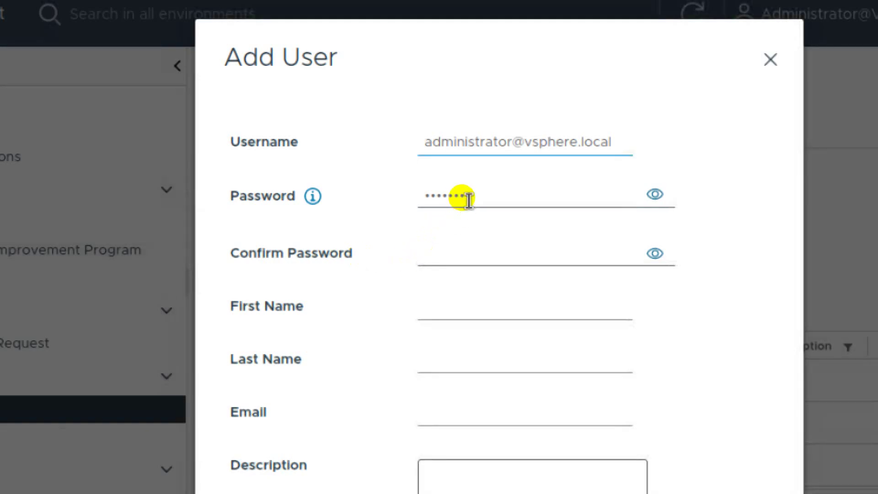
# - Create the user with a username, password, and the description 'Network Engineer'
pyautogui.hotkey('ctrl', 'a')
pyautogui.write('waja')
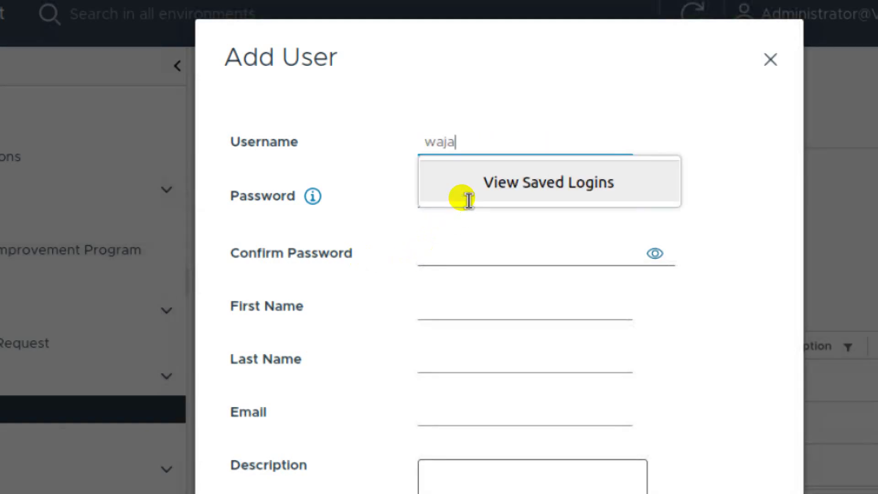
pyautogui.write('dhat')
pyautogui.press('BackSpace')
pyautogui.press('BackSpace')
pyautogui.press('BackSpace')
pyautogui.press('BackSpace')
pyautogui.press('BackSpace')
pyautogui.press('BackSpace')
pyautogui.write('jahat')
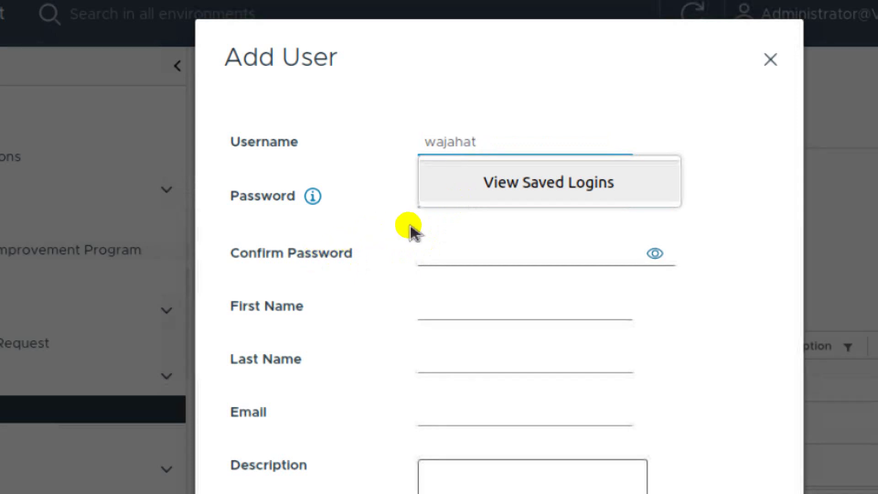
pyautogui.click(410, 227)
pyautogui.click(434, 224)
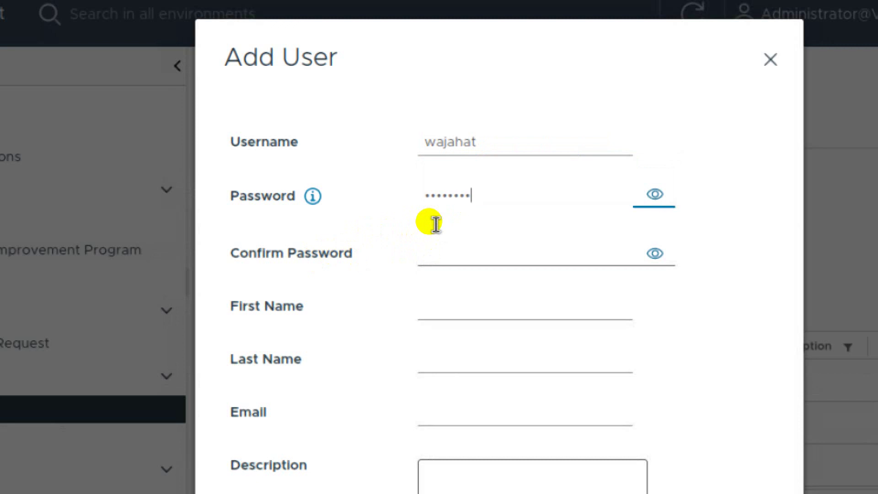
pyautogui.press('Tab')
pyautogui.press('Tab')
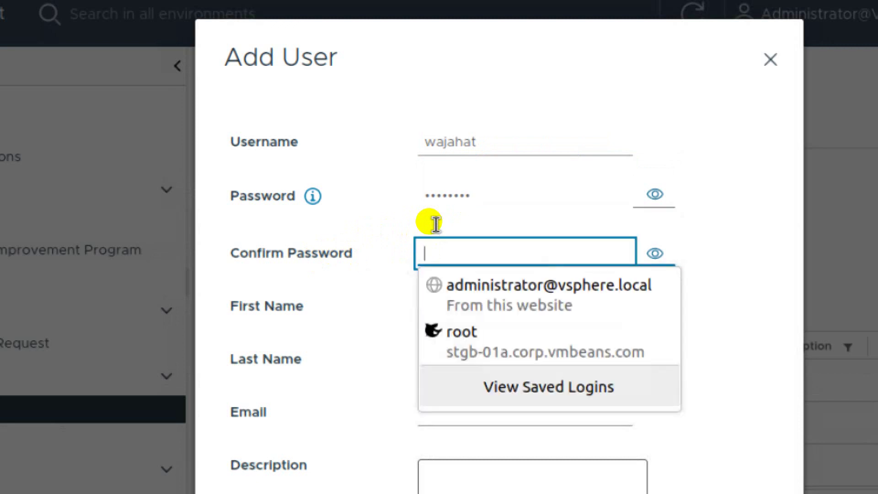
pyautogui.write('********')
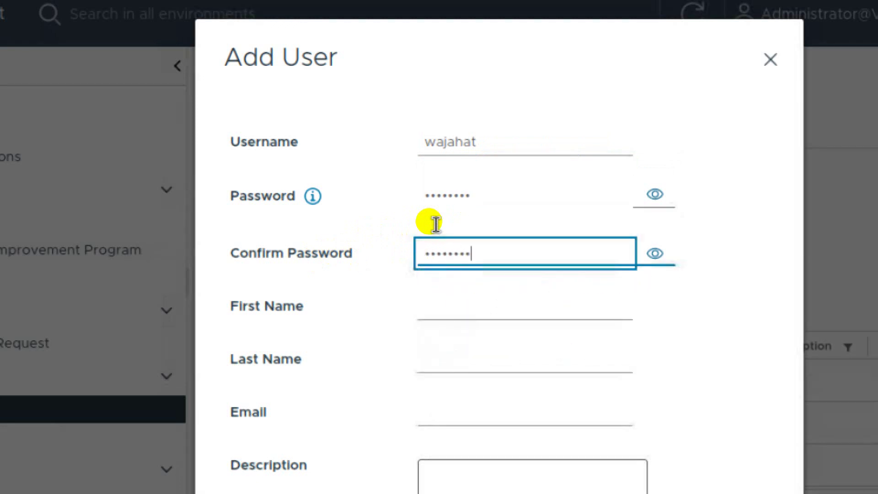
pyautogui.click(421, 308)
pyautogui.press('Tab')
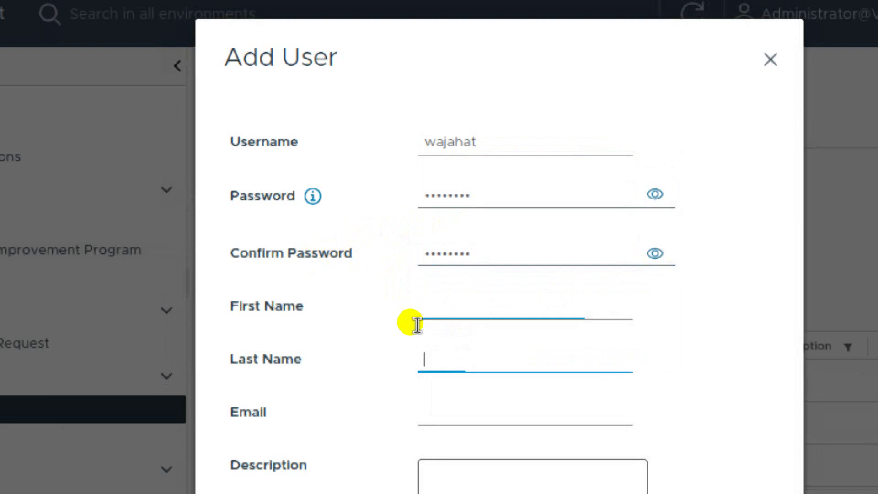
pyautogui.scroll(-2, 424, 350)
pyautogui.press('Tab')
pyautogui.press('Tab')
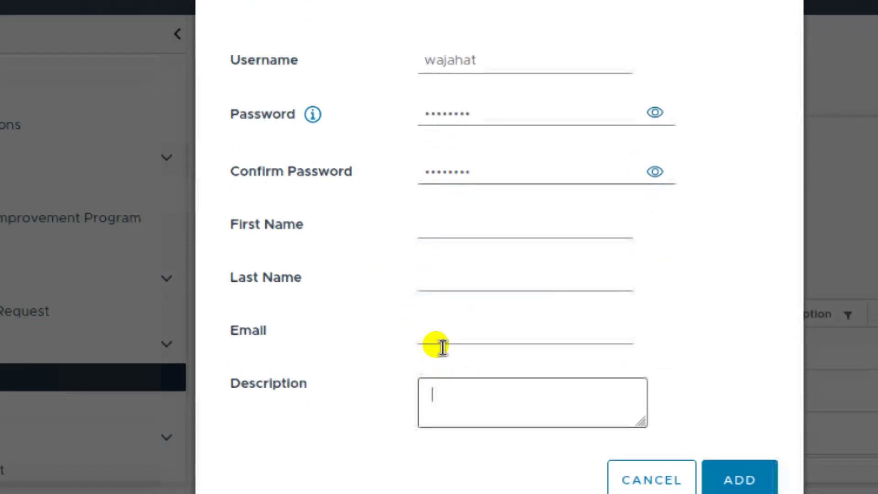
pyautogui.write('Network Eng')
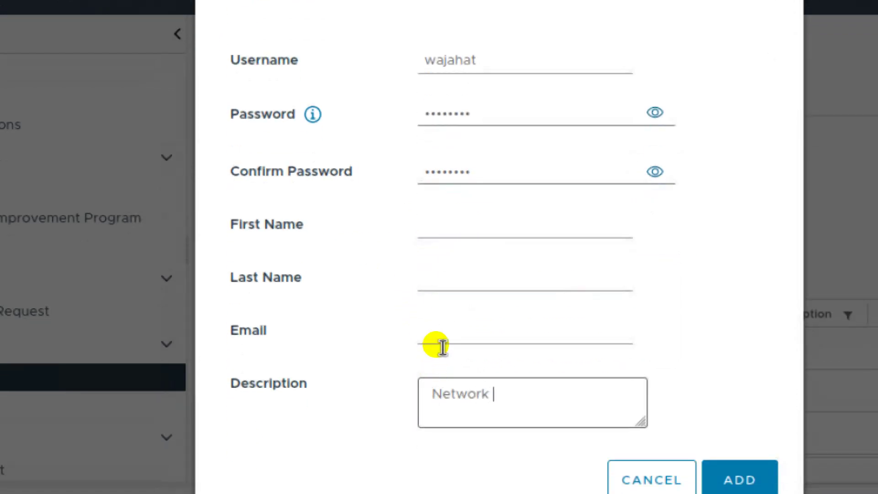
pyautogui.write('ineer')
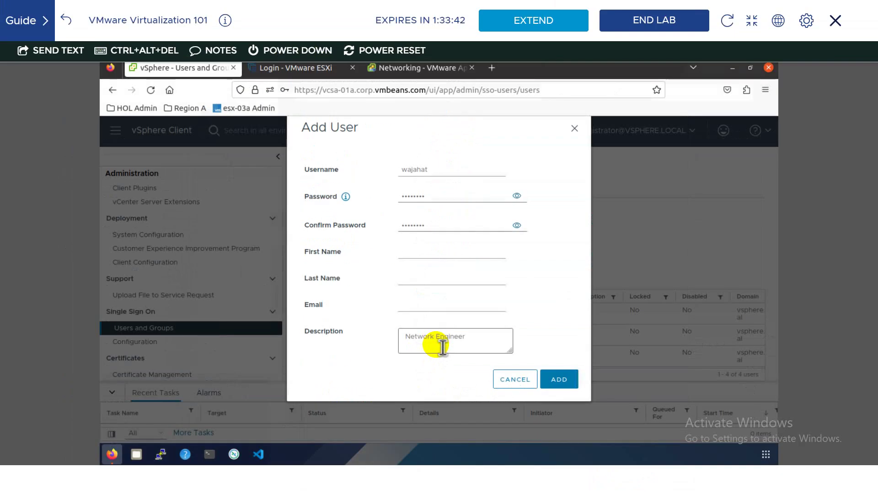
pyautogui.click(555, 383)
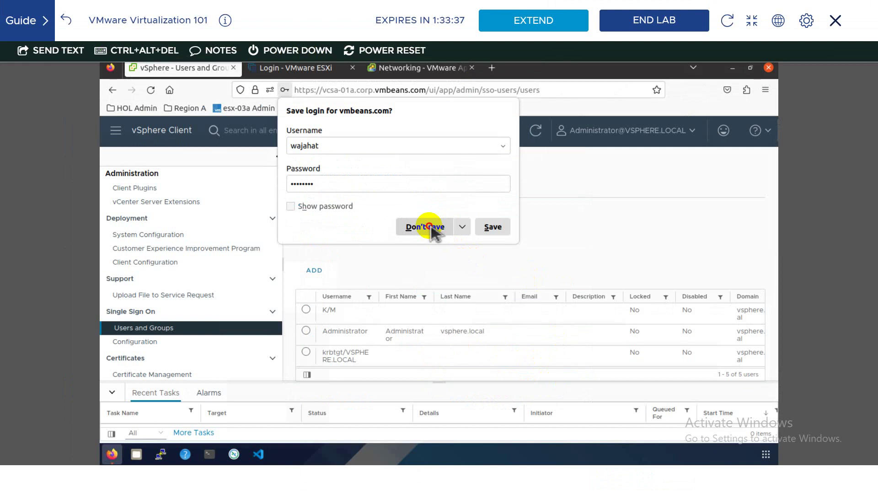
# - Add a vsphere.local user with its username, confirmed password, and description 'IT internee'
pyautogui.click(425, 226)
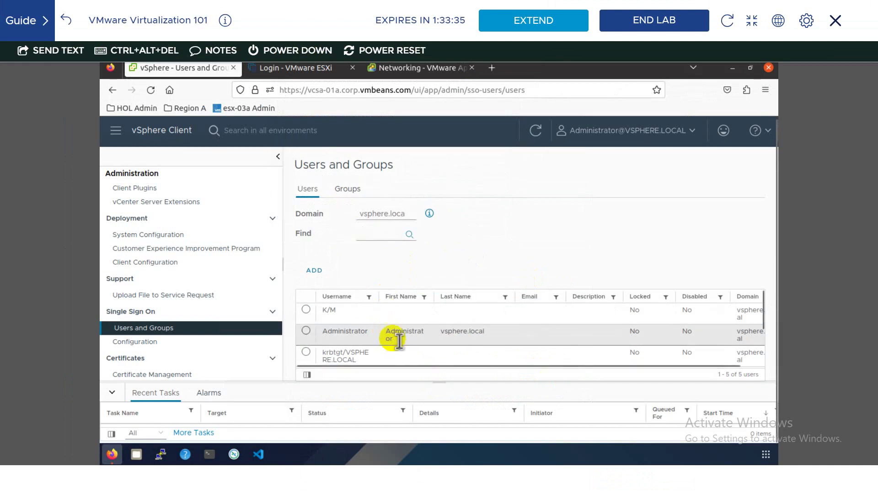
pyautogui.scroll(-3, 396, 338)
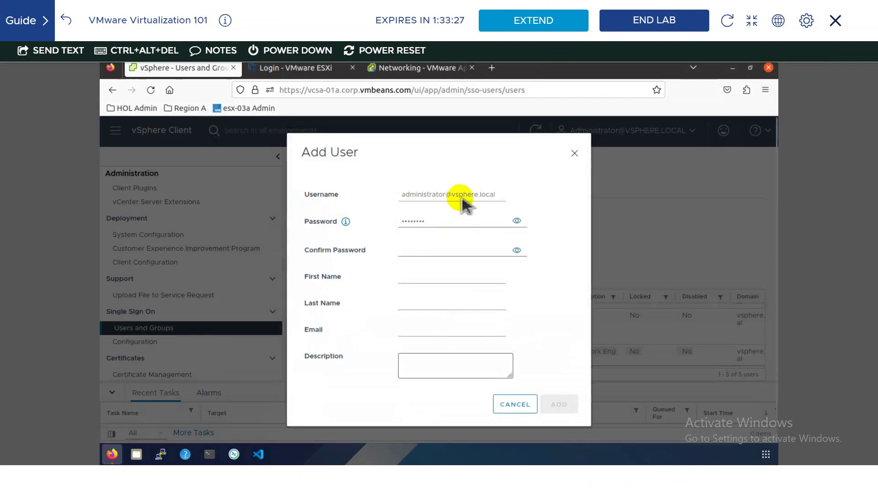
pyautogui.click(461, 197)
pyautogui.hotkey('ctrl', 'a')
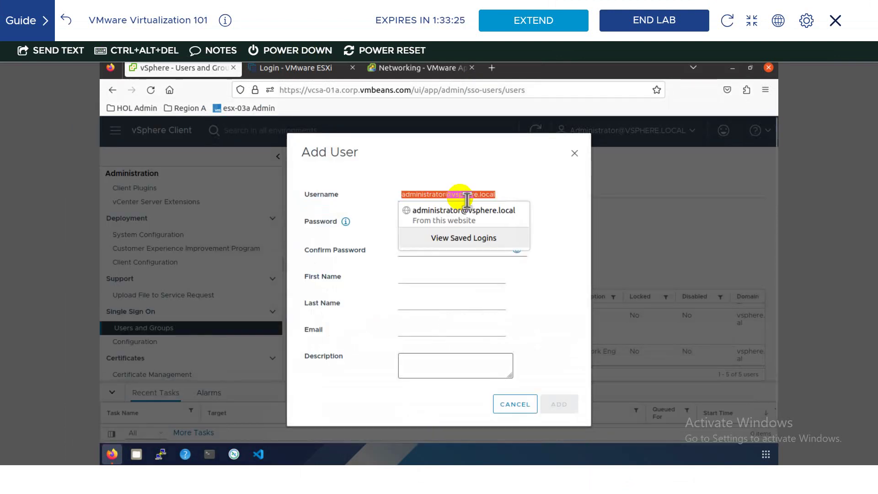
pyautogui.write('bilal')
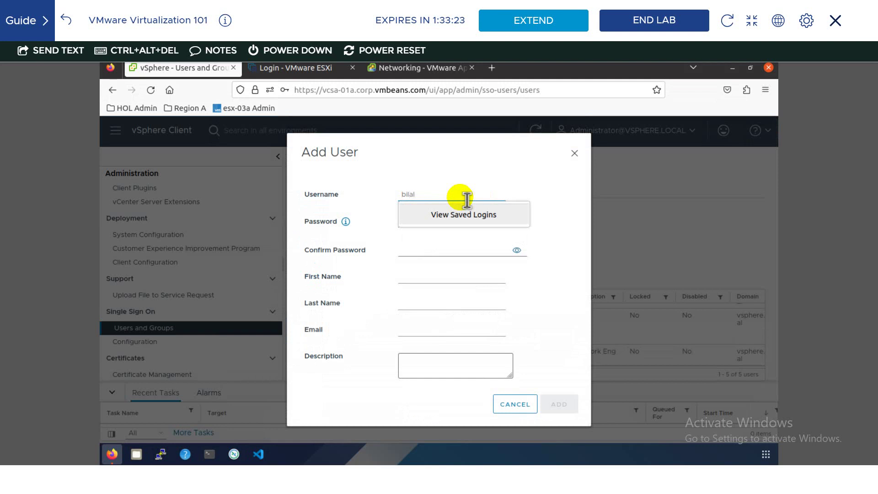
pyautogui.press('Tab')
pyautogui.press('Tab')
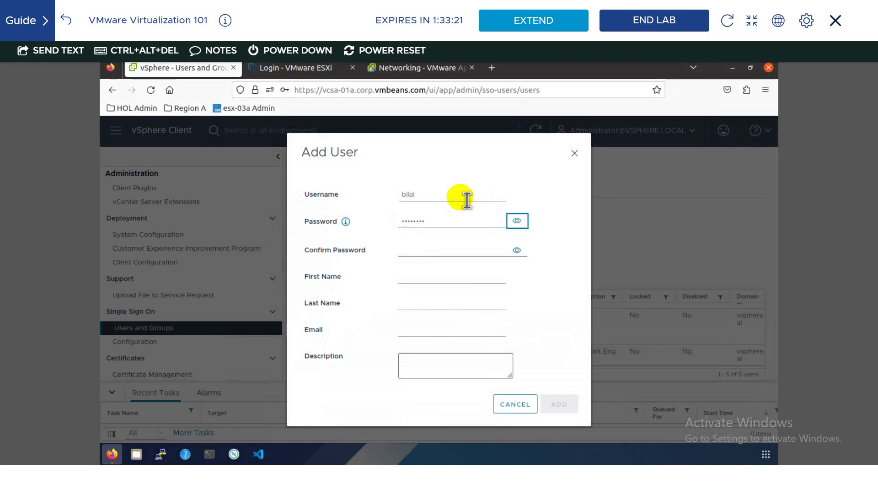
pyautogui.press('Tab')
pyautogui.write('VMware1!')
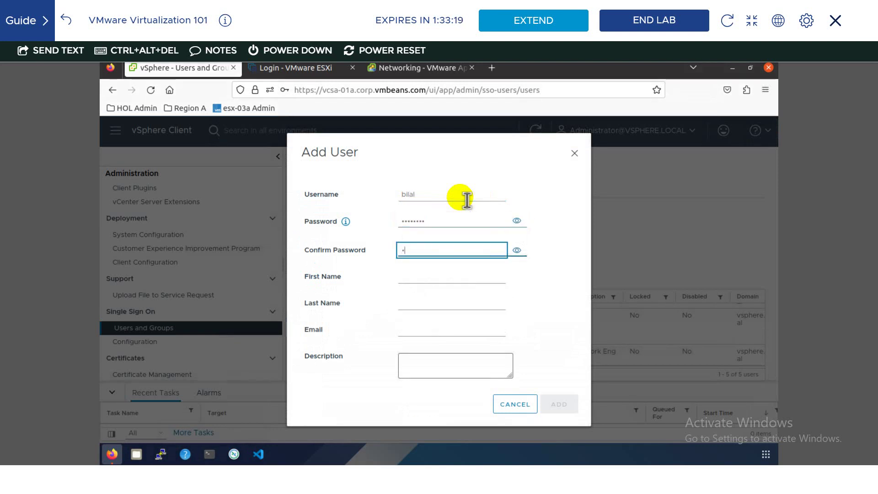
pyautogui.click(435, 363)
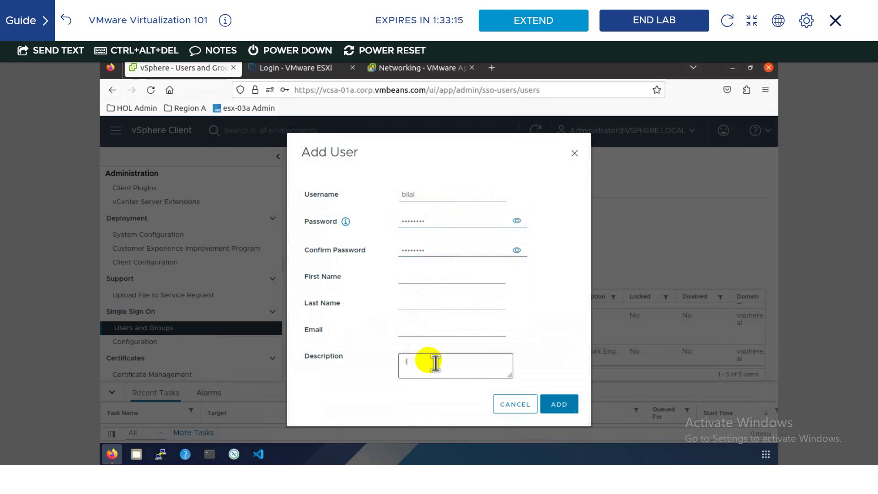
pyautogui.write('IT internee')
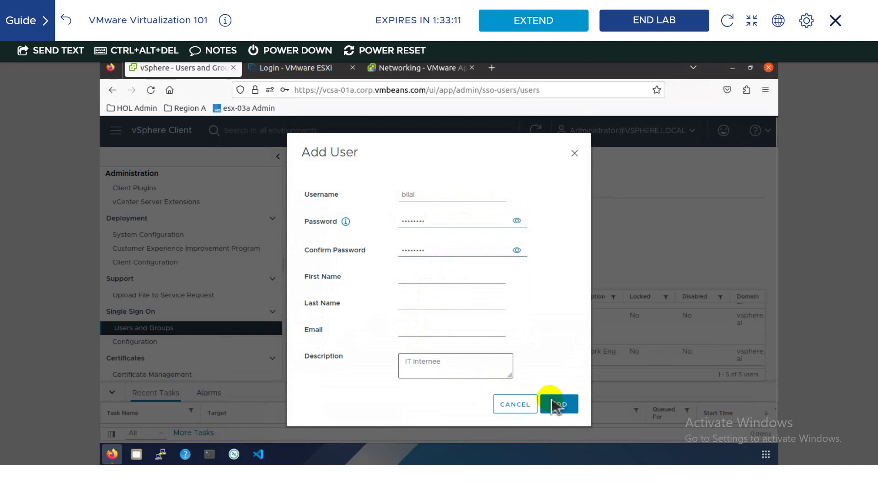
pyautogui.click(556, 404)
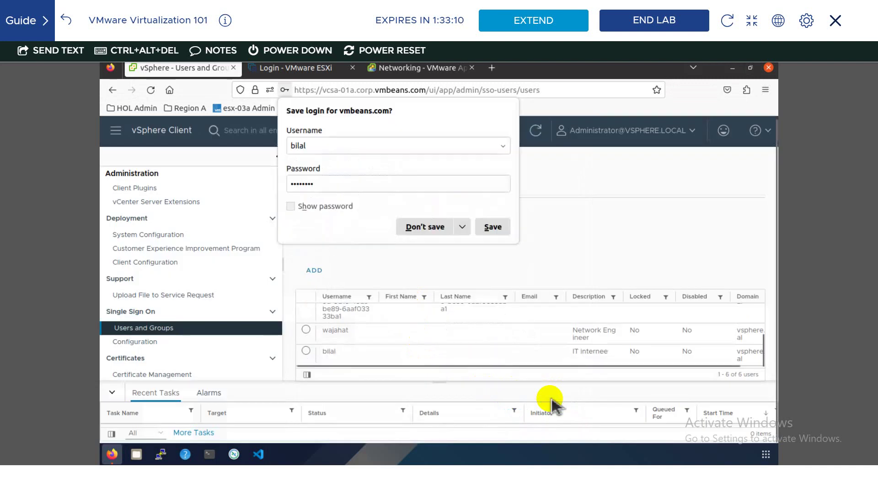
pyautogui.click(425, 230)
pyautogui.click(319, 282)
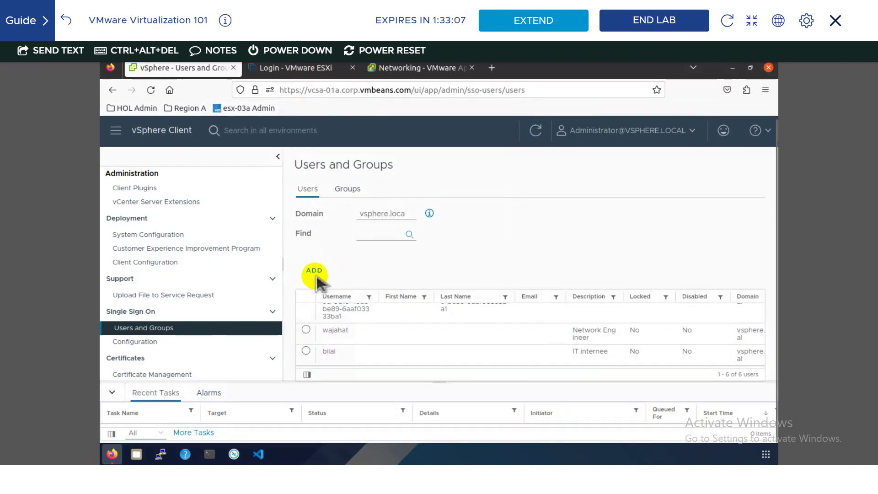
# - Add a user with a new username, confirmed password, and description 'System Administrator'
pyautogui.click(446, 194)
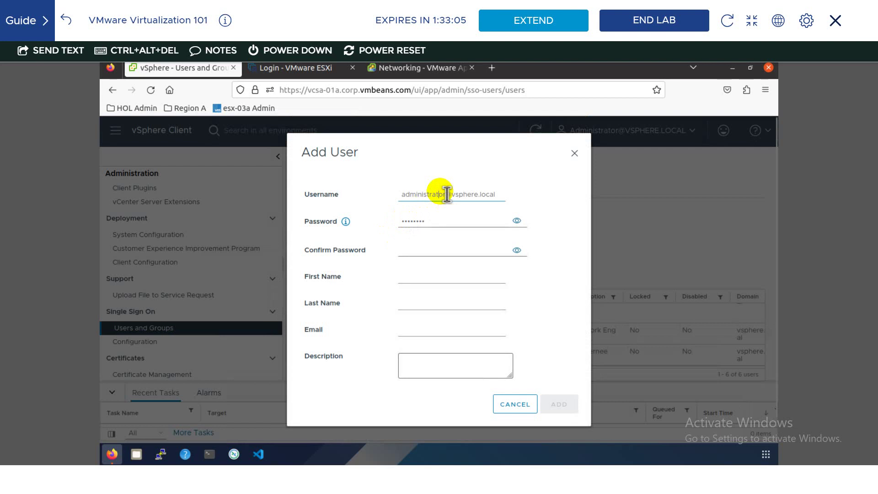
pyautogui.hotkey('ctrl', 'a')
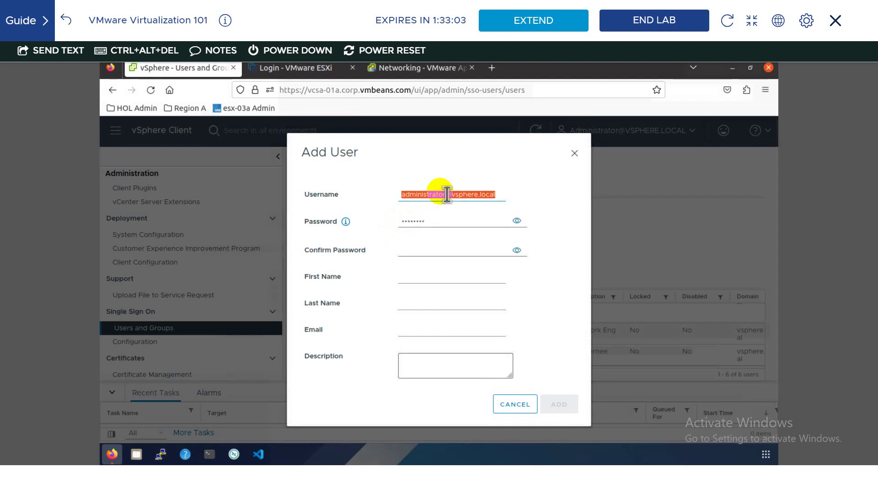
pyautogui.write('waseem')
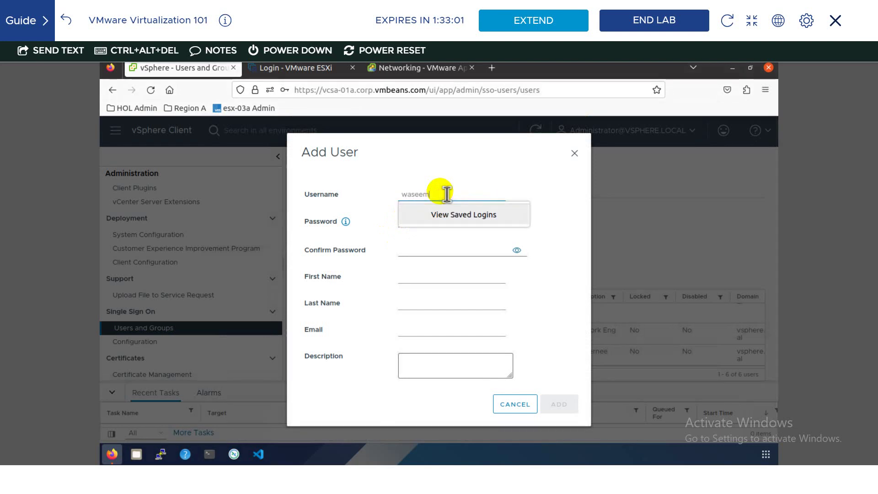
pyautogui.click(409, 254)
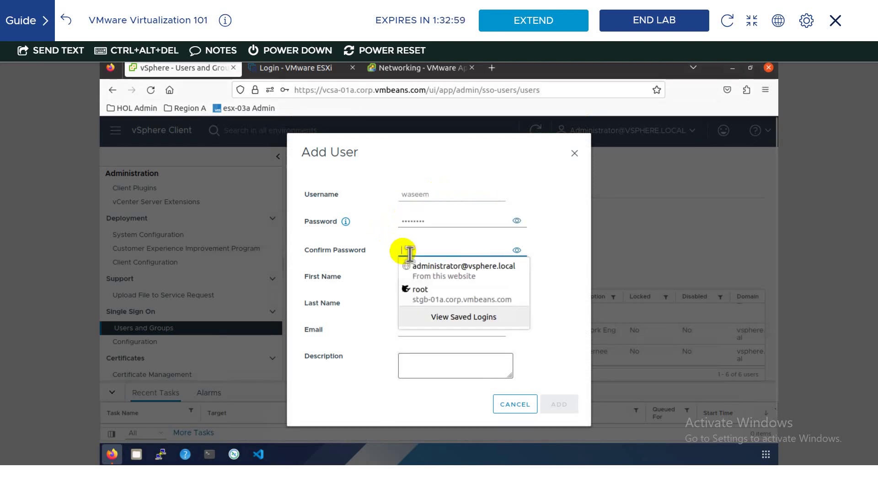
pyautogui.write('••••••••')
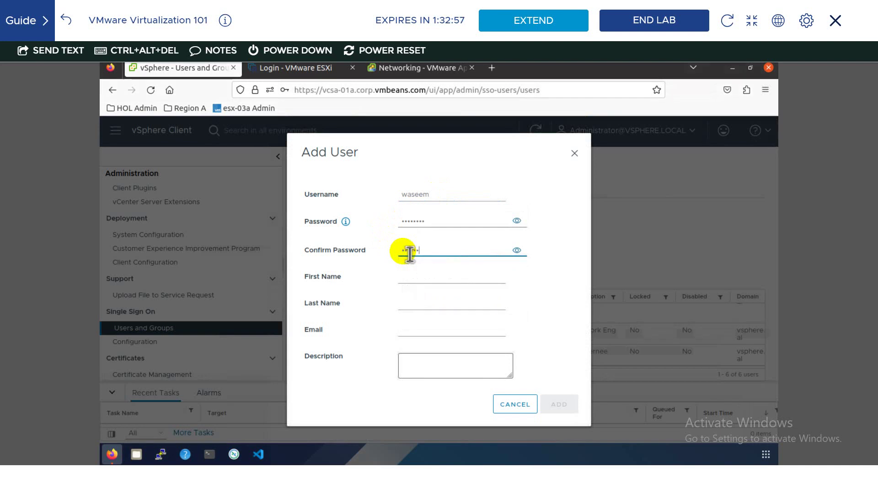
pyautogui.click(455, 361)
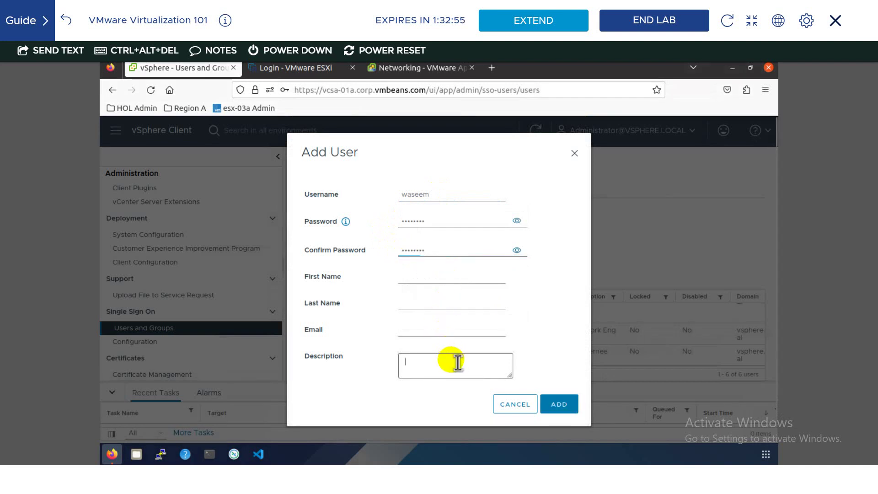
pyautogui.write('System Administrator')
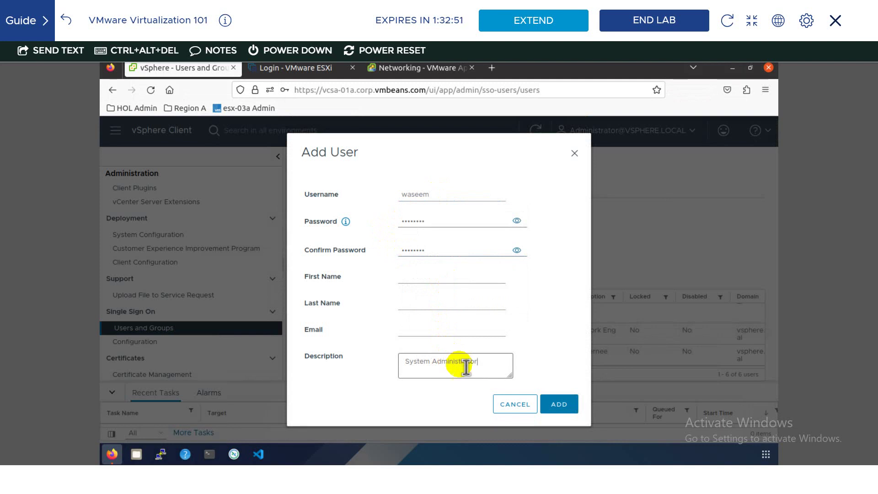
pyautogui.click(561, 406)
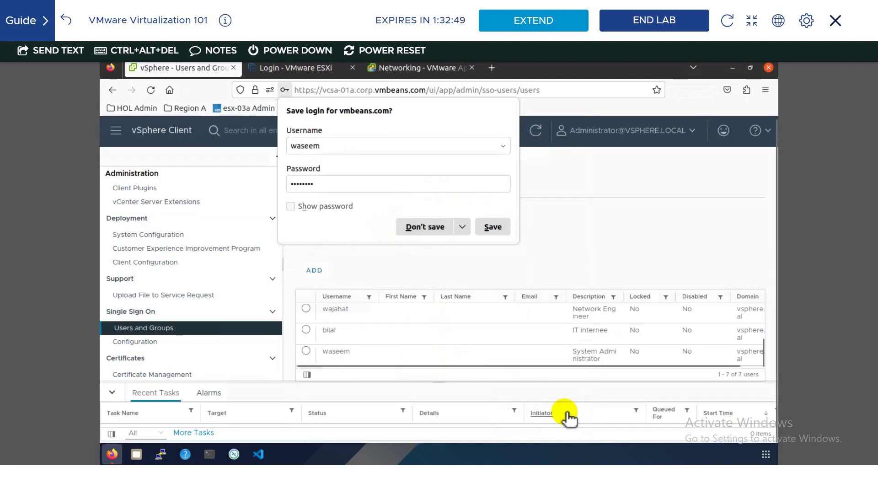
pyautogui.click(430, 226)
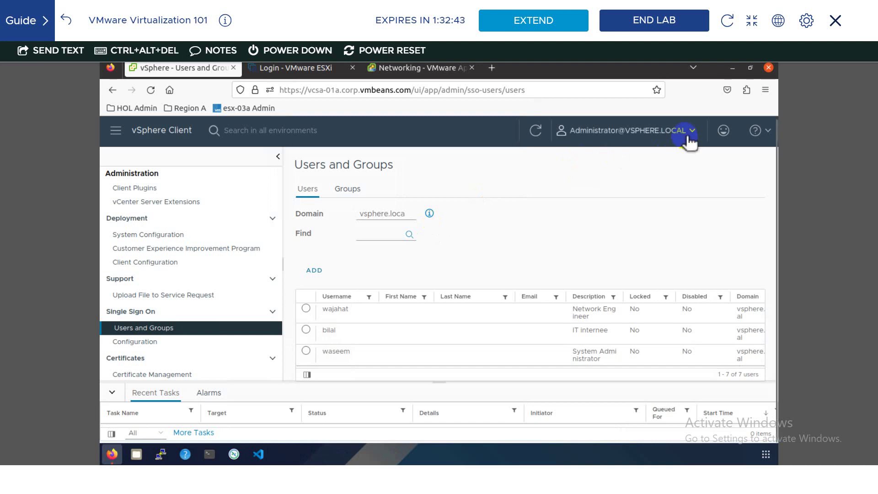
# - Log out, try logging in as the Network Engineer user, then return to the login screen
pyautogui.click(600, 223)
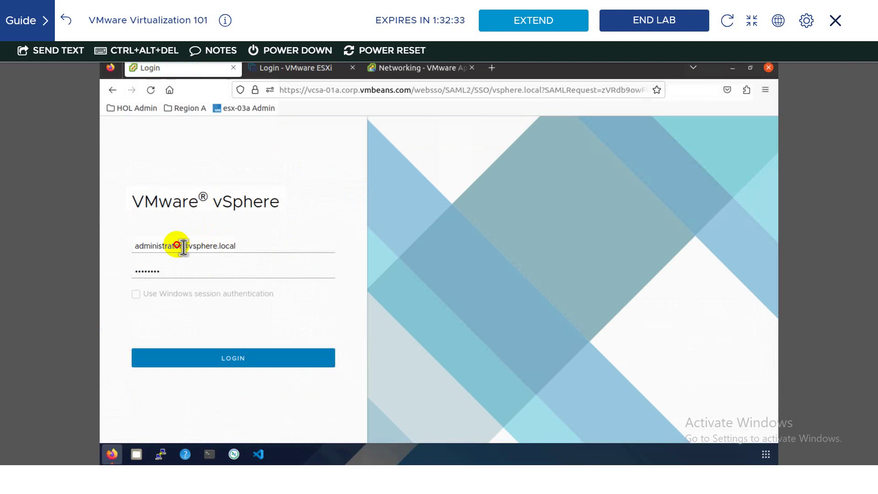
pyautogui.click(182, 245)
pyautogui.doubleClick(145, 247)
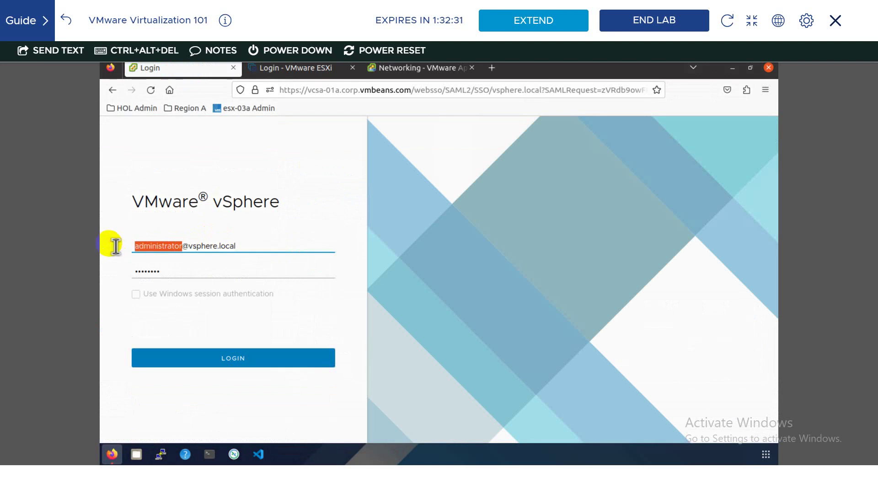
pyautogui.write('wajahat')
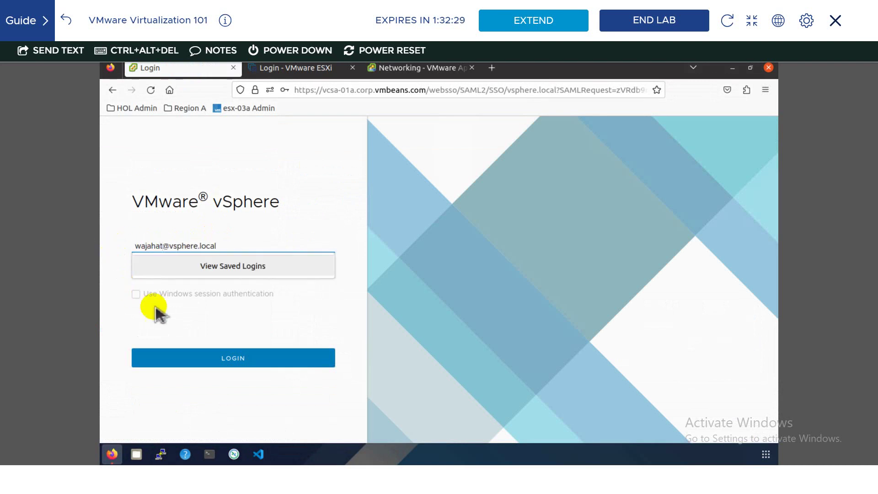
pyautogui.click(205, 358)
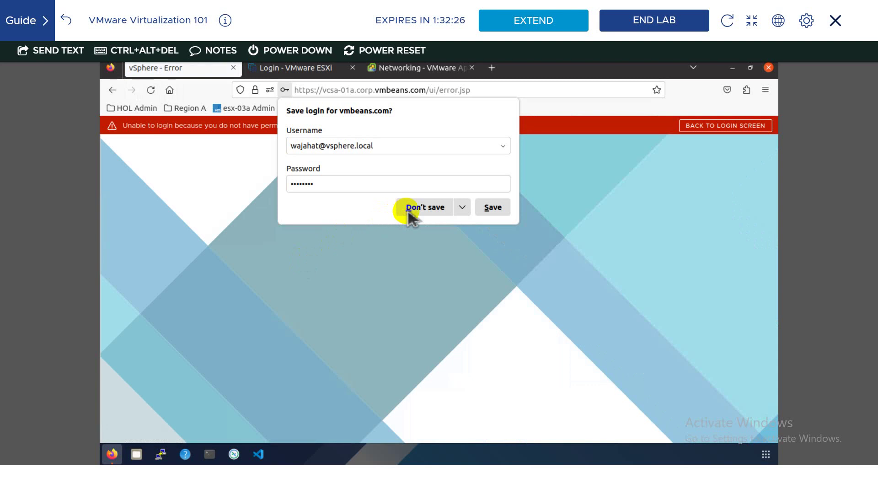
pyautogui.click(408, 209)
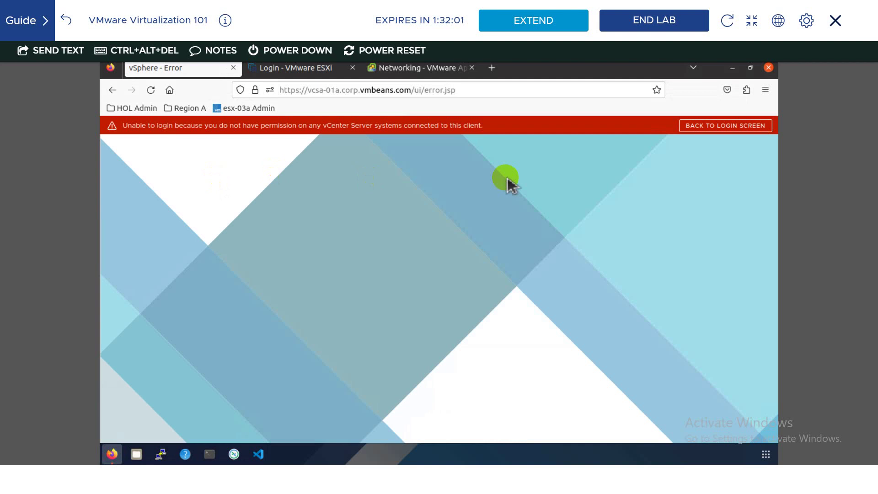
pyautogui.click(731, 134)
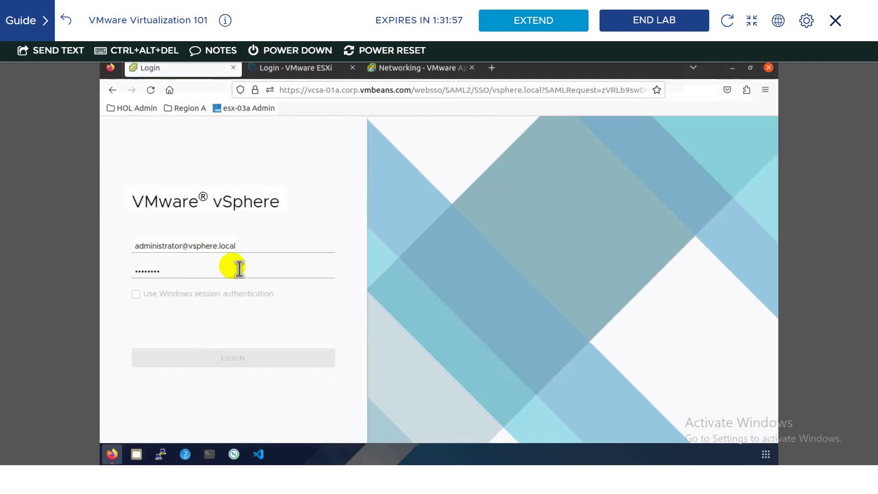
pyautogui.click(249, 249)
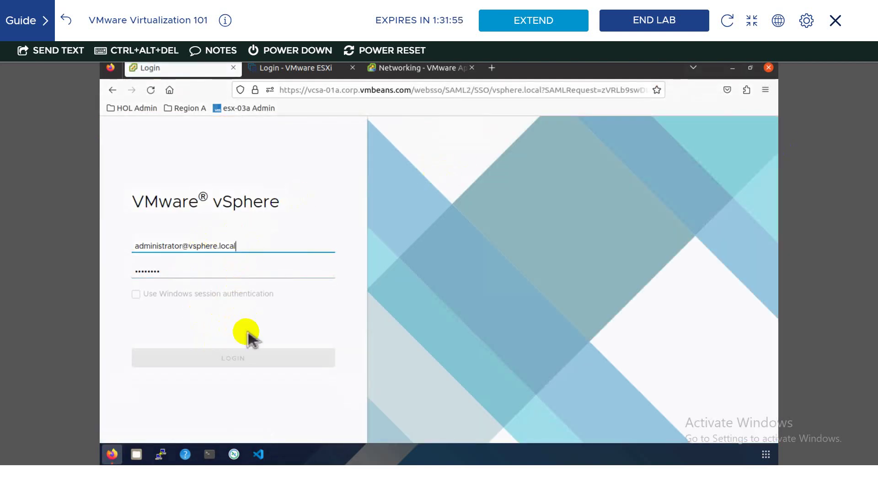
pyautogui.click(261, 364)
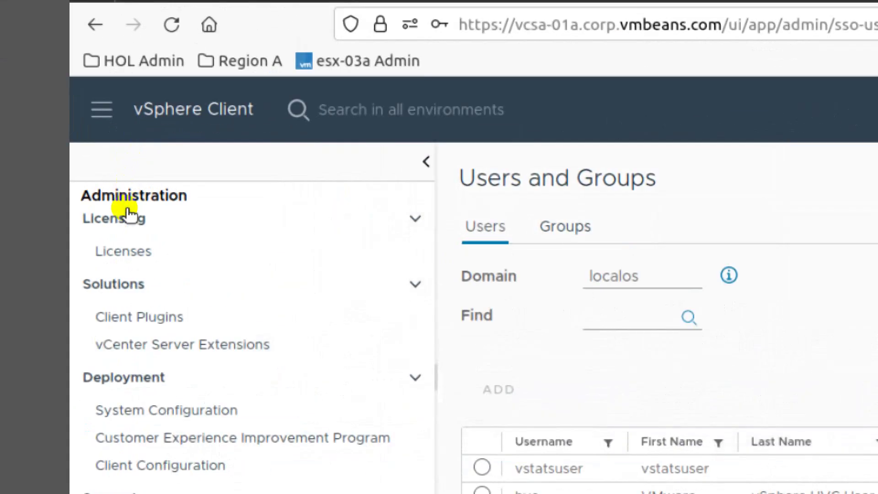
pyautogui.scroll(3, 117, 196)
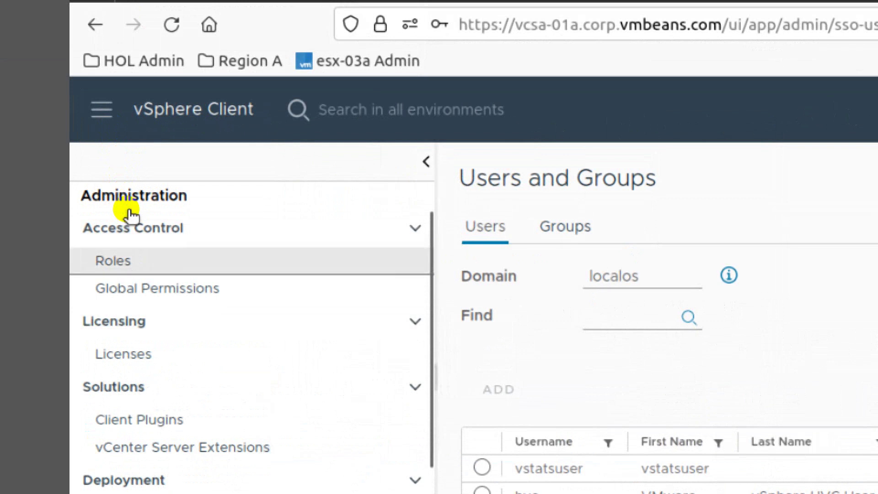
pyautogui.click(273, 256)
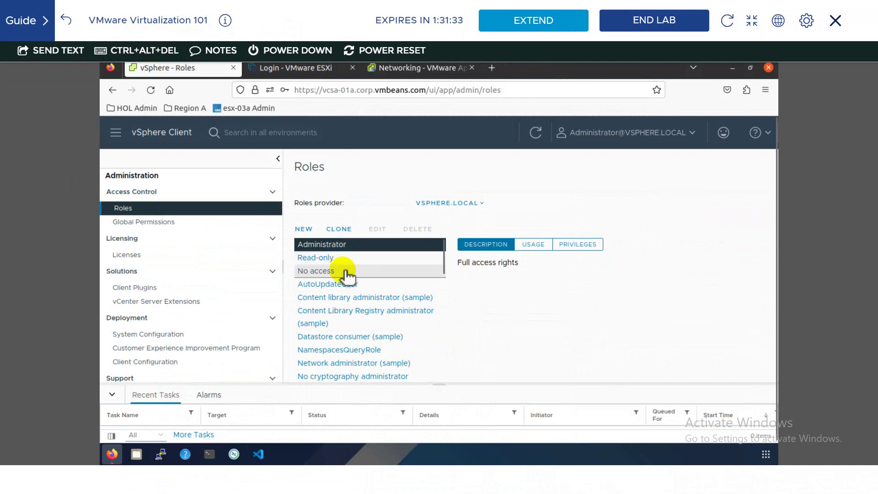
pyautogui.scroll(-1, 347, 304)
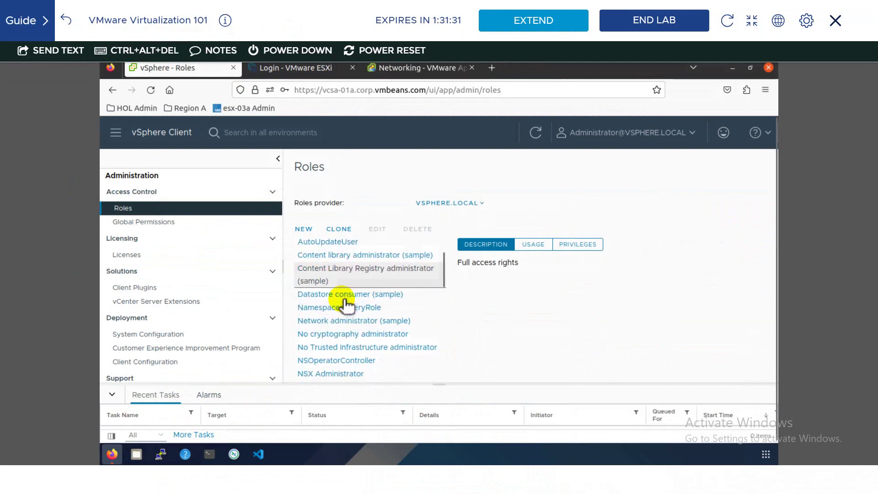
pyautogui.scroll(-3, 346, 316)
pyautogui.scroll(3, 340, 334)
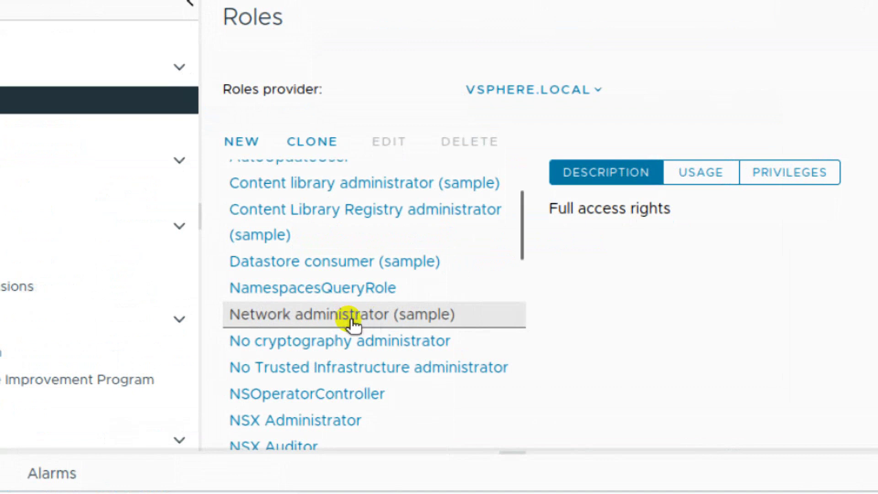
# - Inspect the Network administrator (sample) role's description, its empty usage, and its Assign network privilege
pyautogui.click(354, 323)
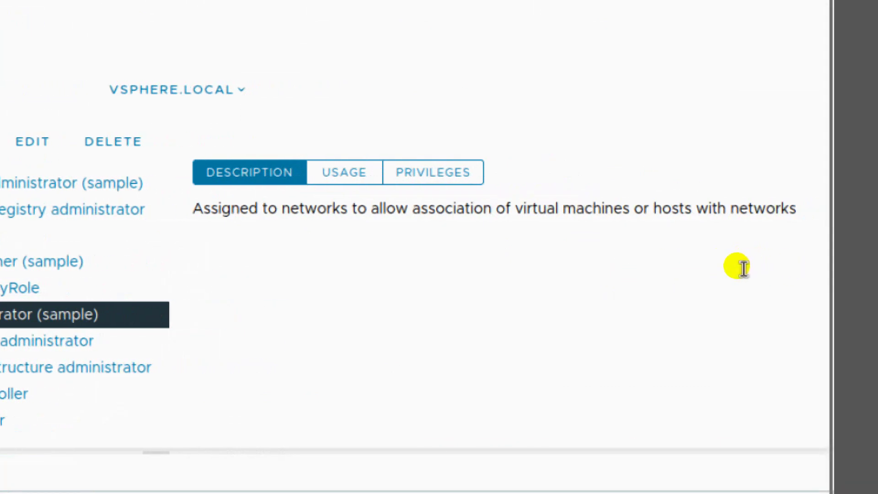
pyautogui.click(343, 173)
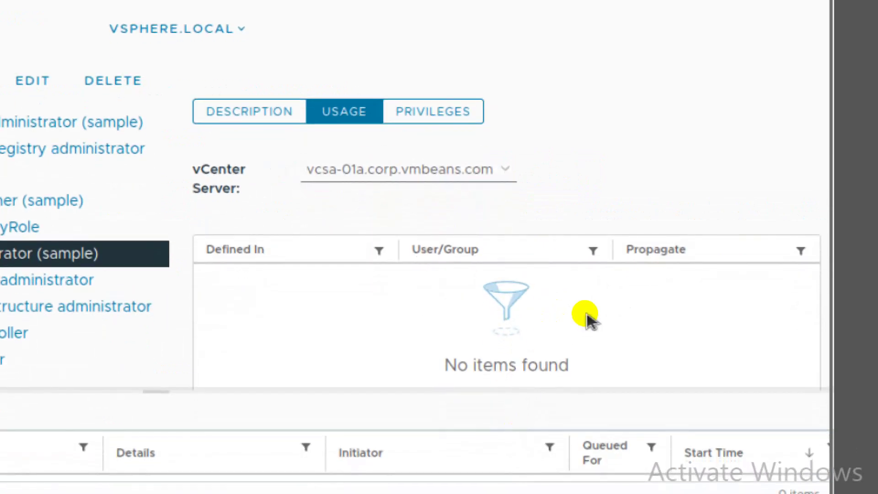
pyautogui.click(433, 111)
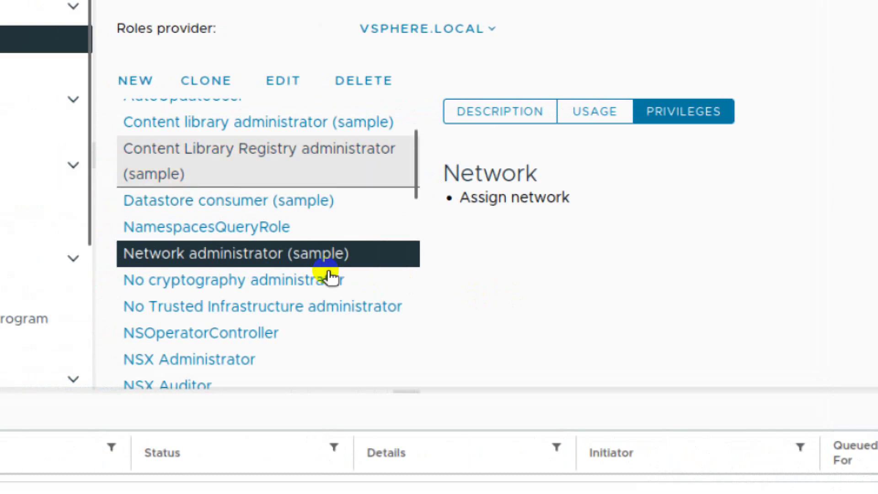
# - Scroll through the Administrator role's long privilege list, past Create local library and Delete library item
pyautogui.scroll(3, 221, 275)
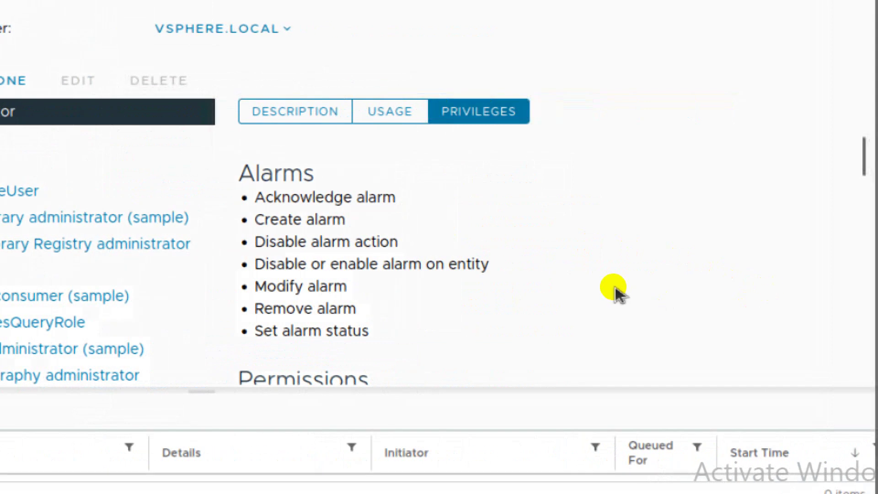
pyautogui.scroll(-10, 617, 292)
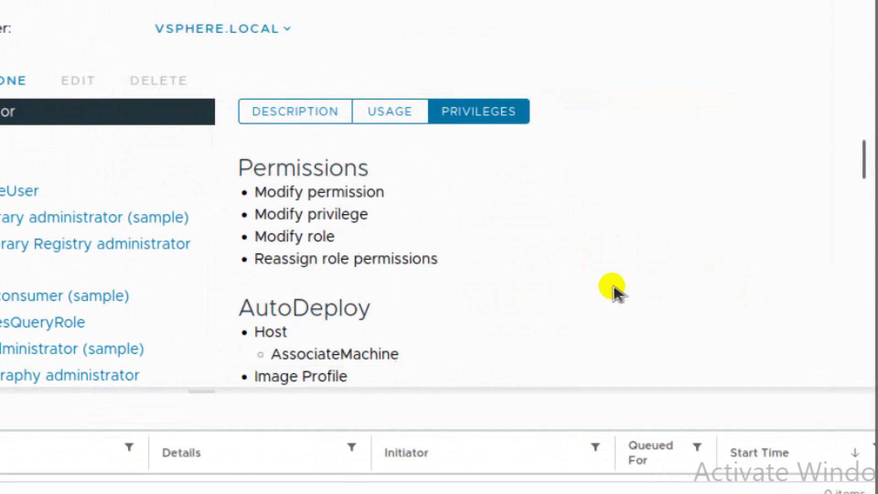
pyautogui.scroll(-6, 617, 293)
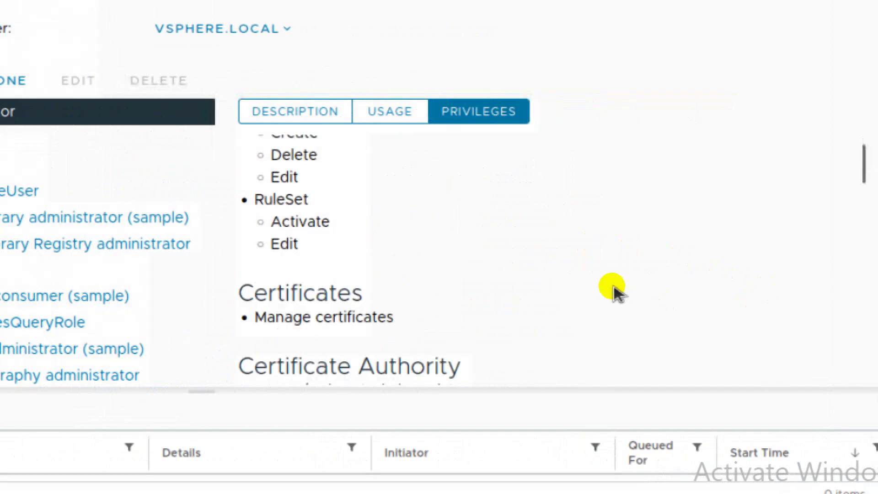
pyautogui.scroll(-6, 617, 293)
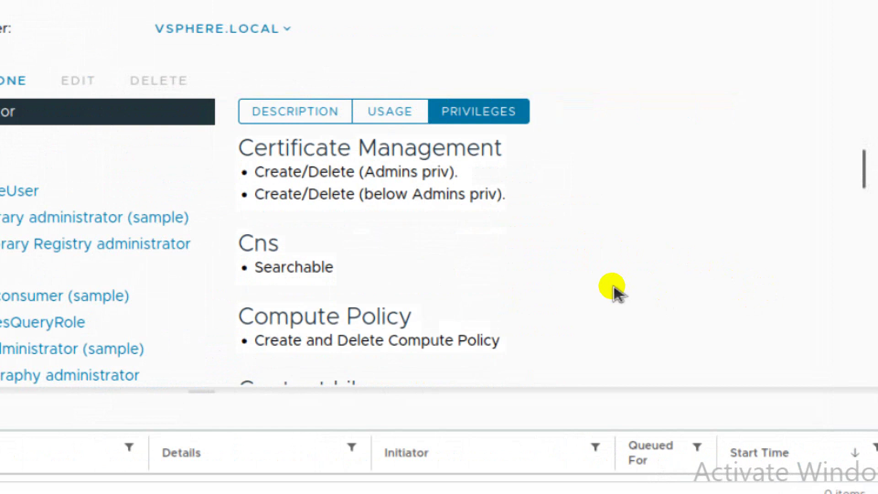
pyautogui.scroll(-5, 617, 292)
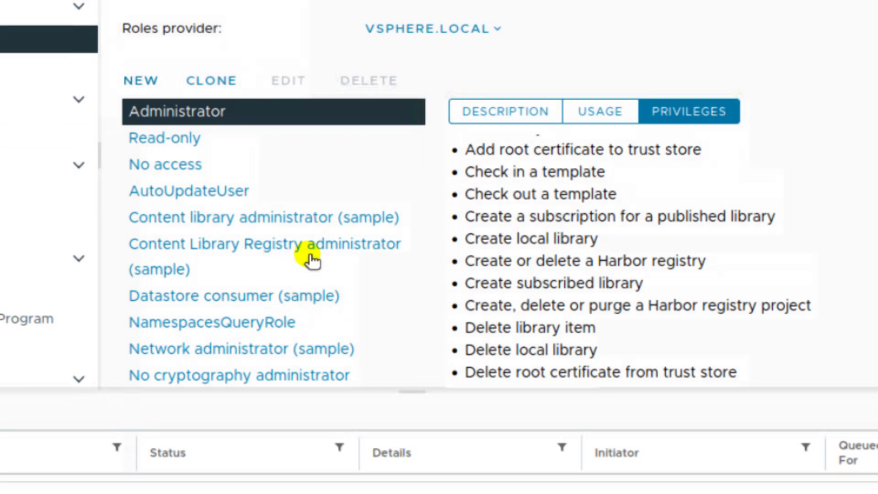
# - Name a new role VM_Power_ON and describe it as letting IT internees only power ON VMs
pyautogui.click(308, 229)
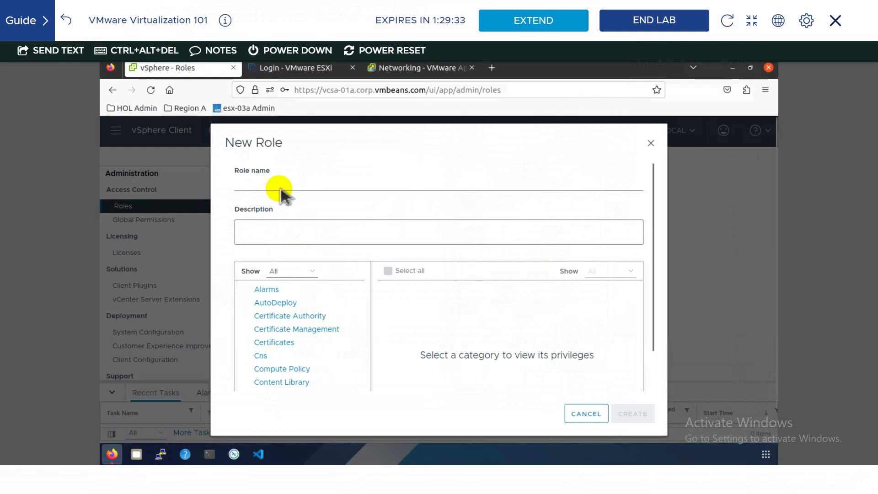
pyautogui.click(271, 186)
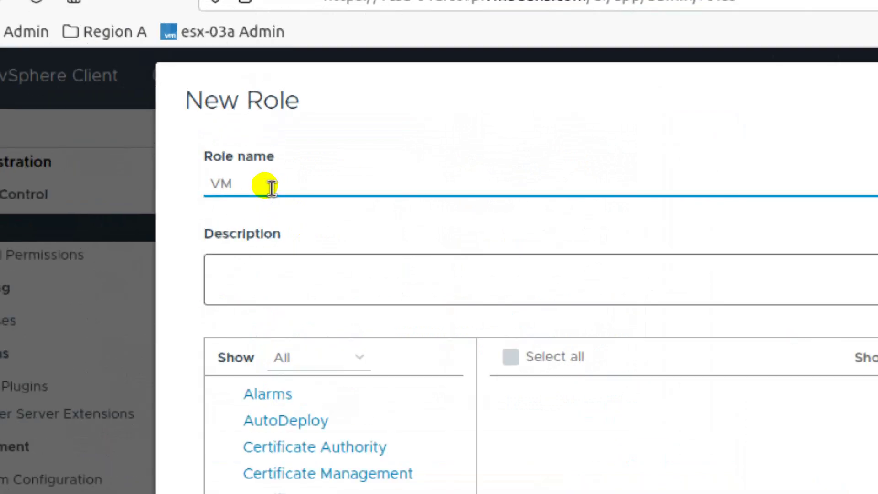
pyautogui.write('VM_o')
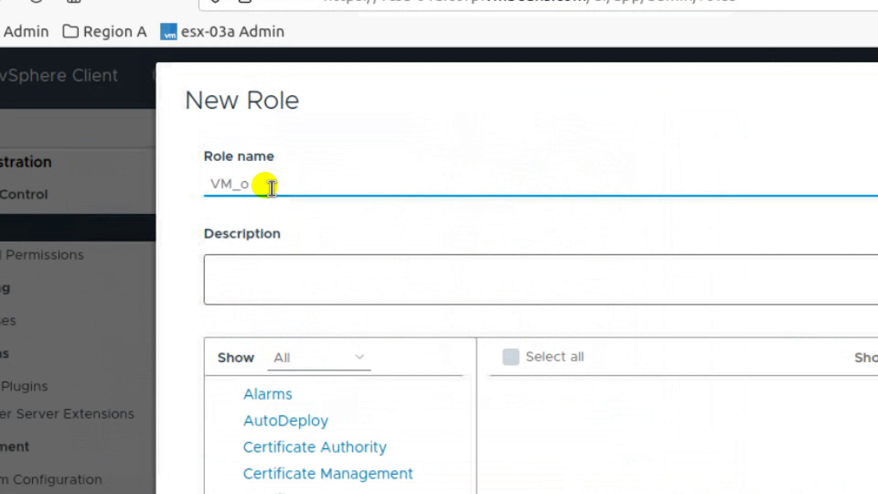
pyautogui.press('BackSpace')
pyautogui.write('Power_ON')
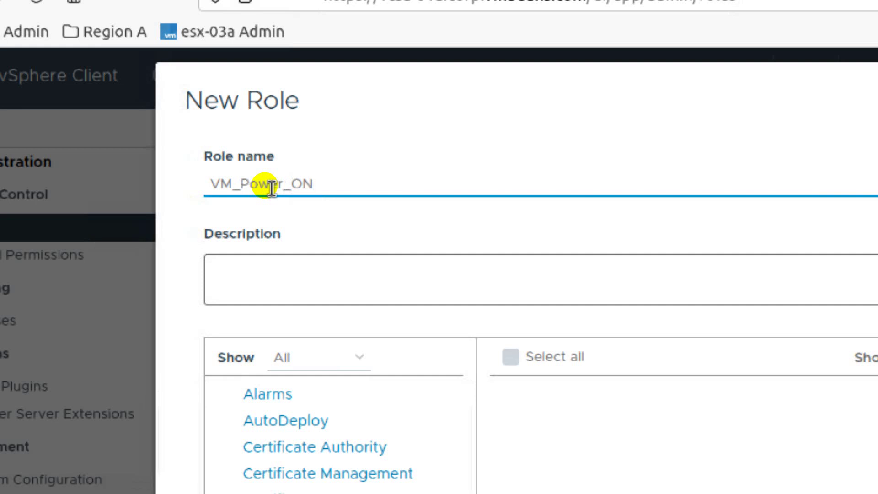
pyautogui.click(280, 233)
pyautogui.write('This ')
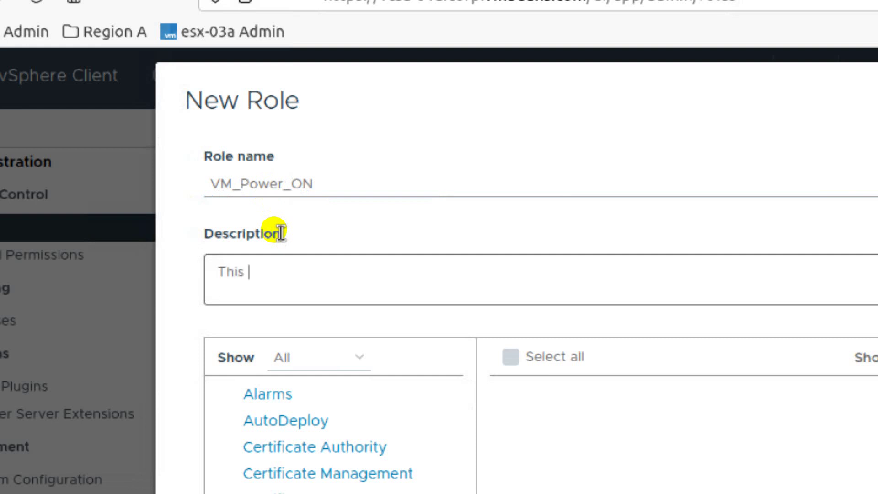
pyautogui.write('role is d')
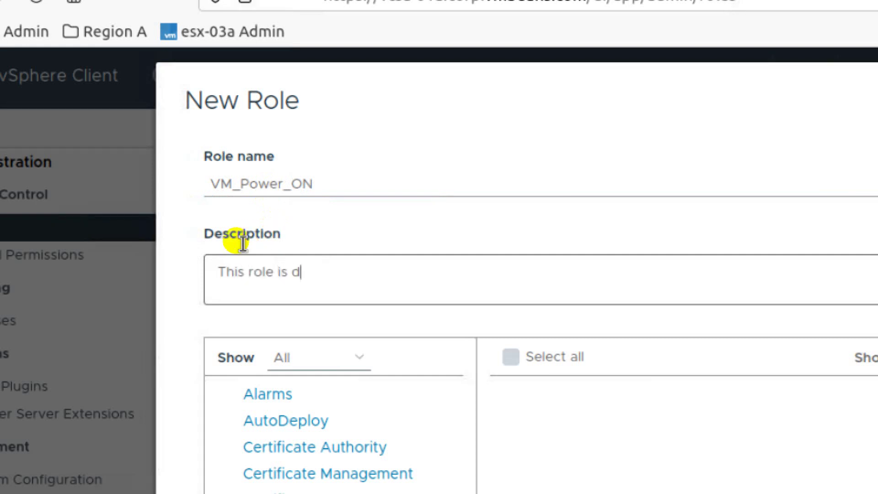
pyautogui.write('esigned for IT')
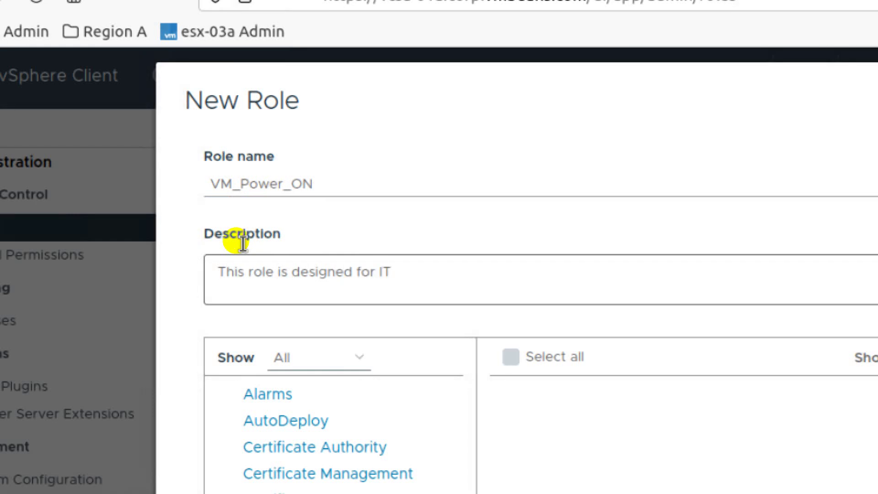
pyautogui.write(' internee ')
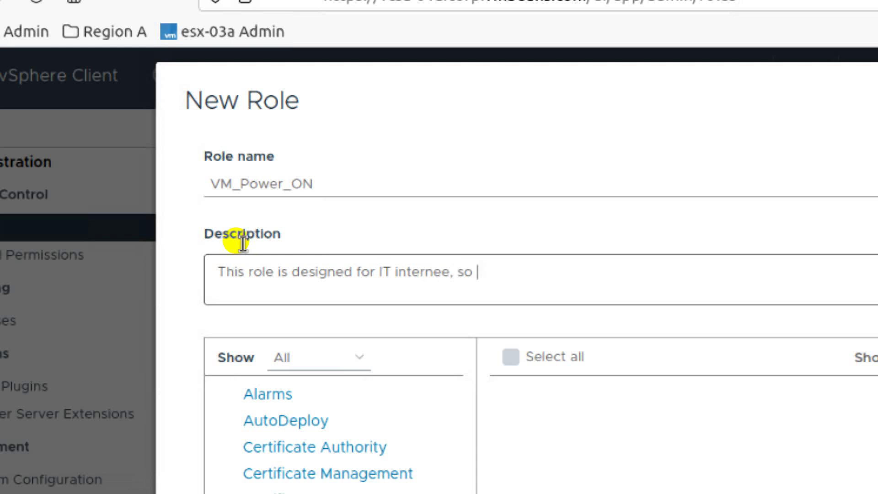
pyautogui.write('so that they can only power on')
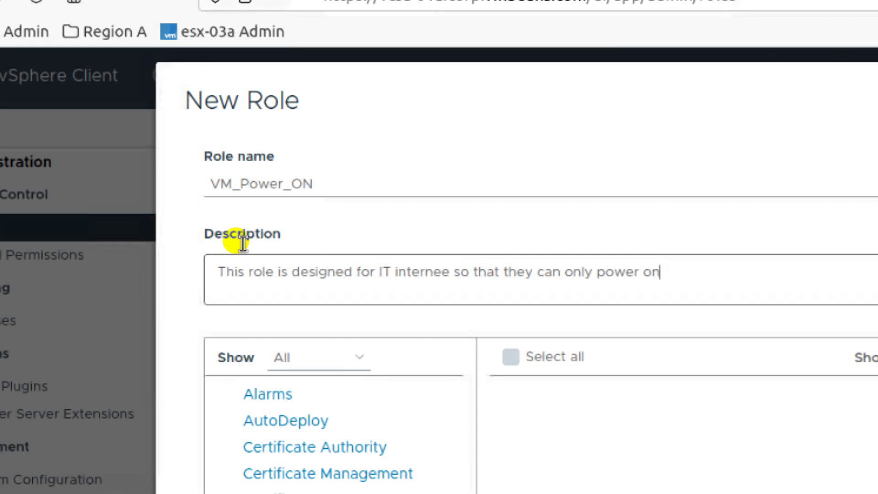
pyautogui.press('BackSpace')
pyautogui.press('BackSpace')
pyautogui.write('ON Vms')
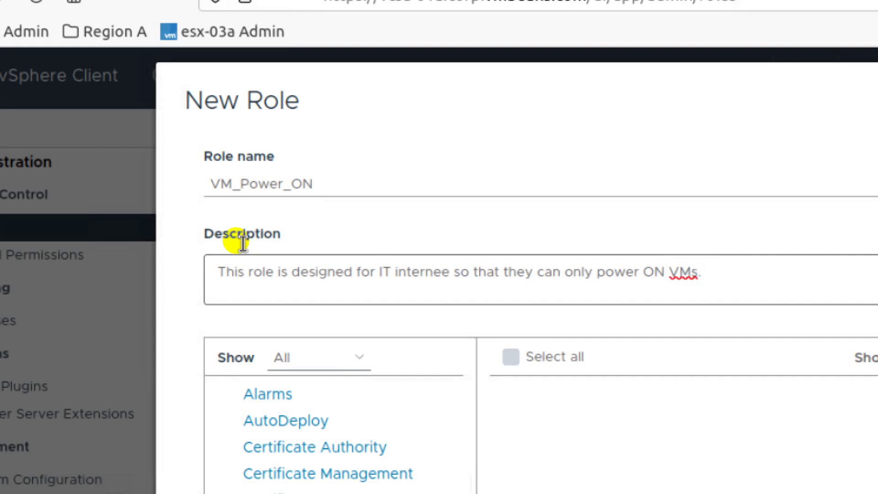
pyautogui.press('BackSpace')
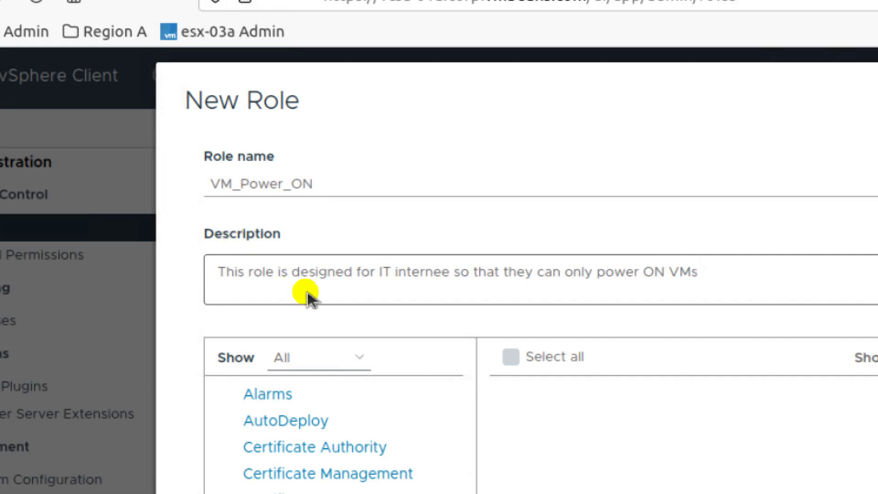
# - Bring up the Virtual machine privilege category in the new role's privilege list
pyautogui.scroll(-2, 421, 470)
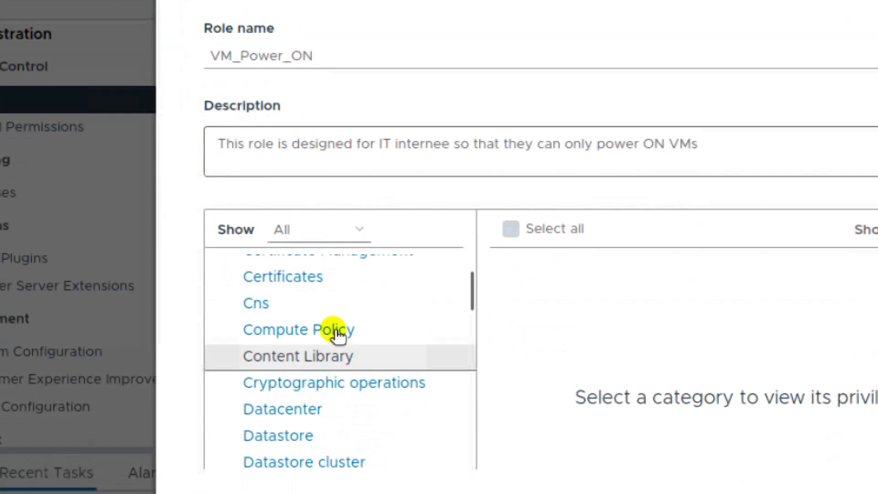
pyautogui.scroll(-10, 338, 334)
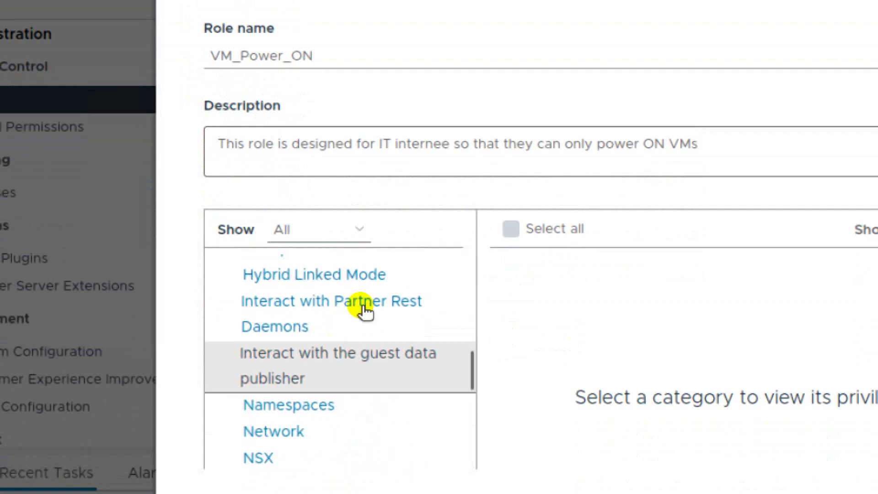
pyautogui.scroll(-7, 366, 311)
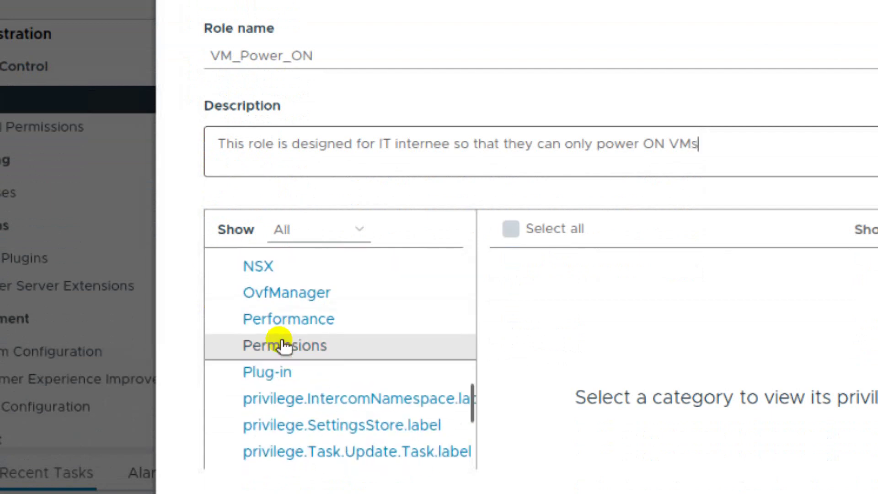
pyautogui.scroll(-6, 284, 346)
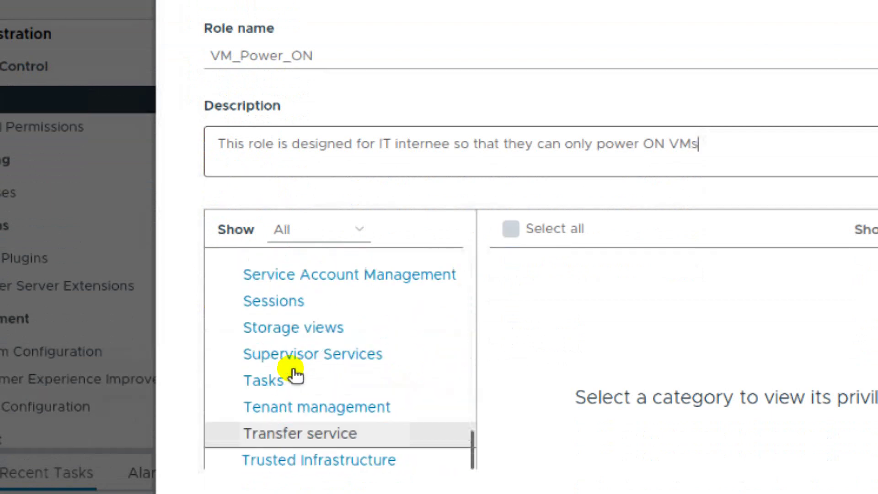
pyautogui.scroll(-3, 293, 365)
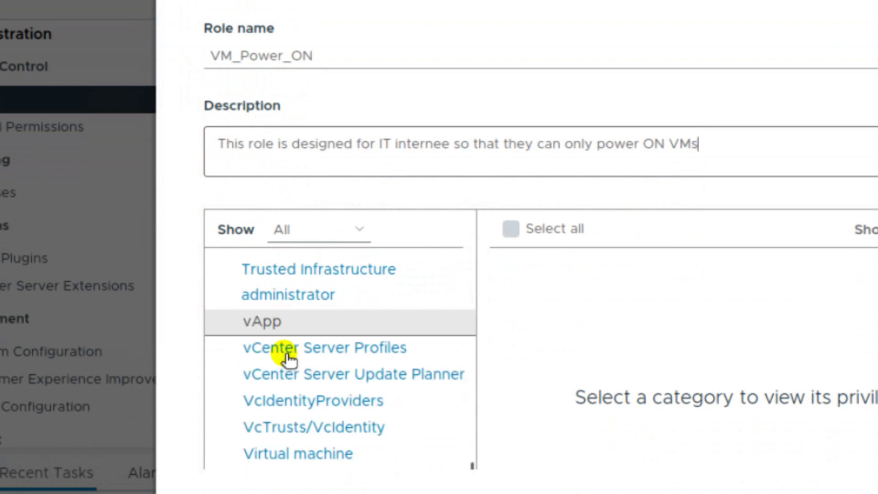
pyautogui.scroll(-3, 288, 363)
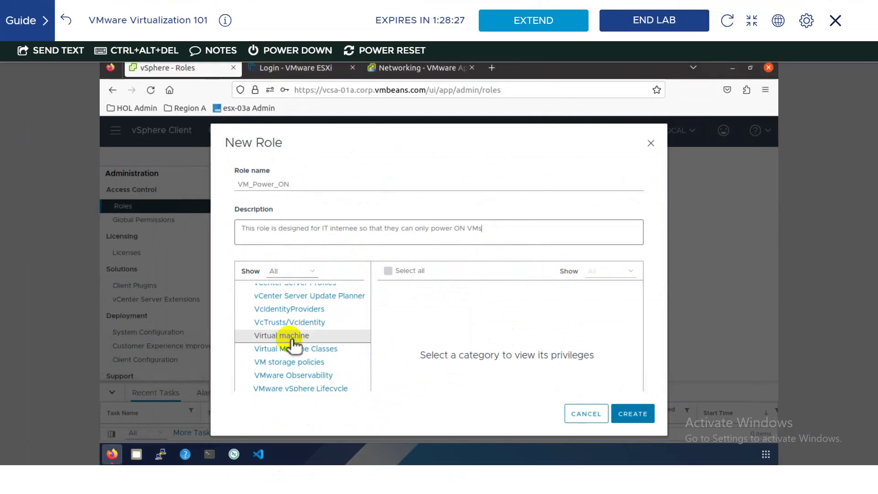
pyautogui.click(290, 340)
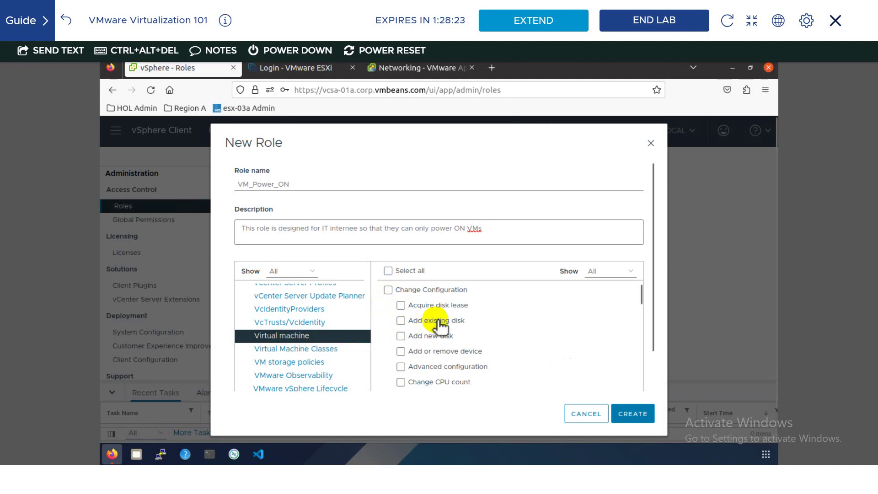
# - Tick only Virtual machine Interaction > Power on and create the VM_Power_ON role
pyautogui.scroll(-2, 419, 315)
pyautogui.scroll(-3, 433, 321)
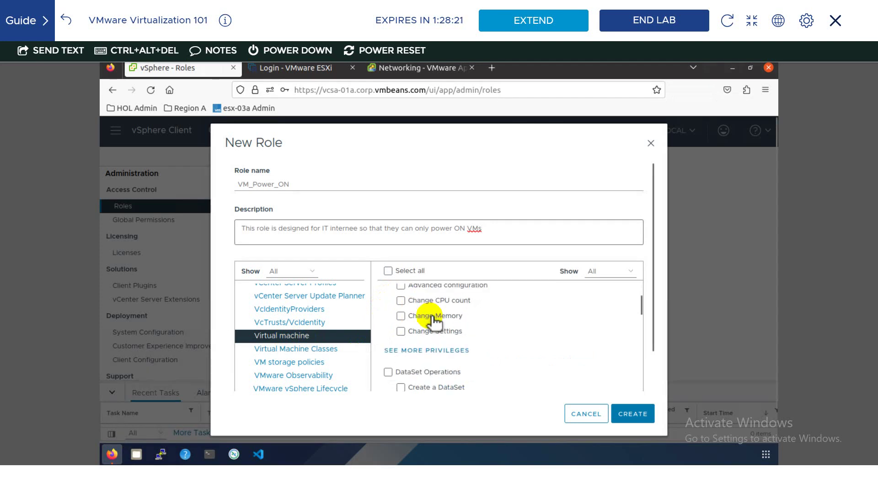
pyautogui.scroll(-3, 436, 324)
pyautogui.scroll(-4, 436, 325)
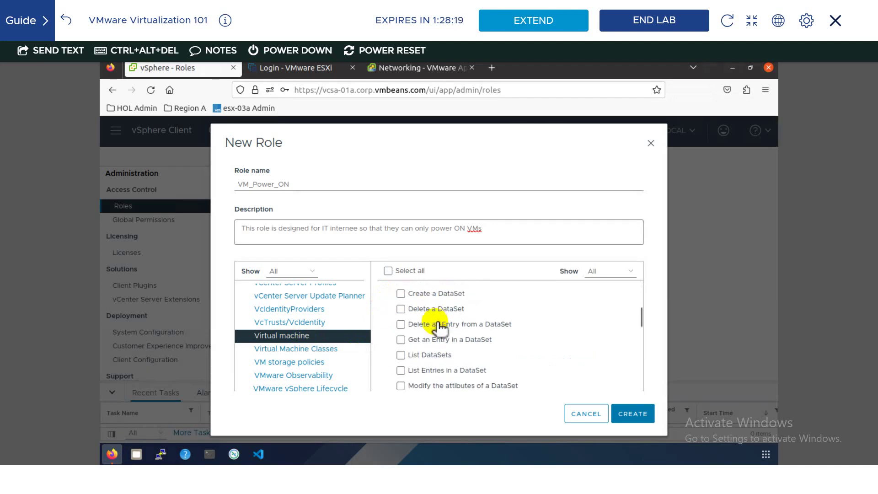
pyautogui.scroll(-5, 441, 334)
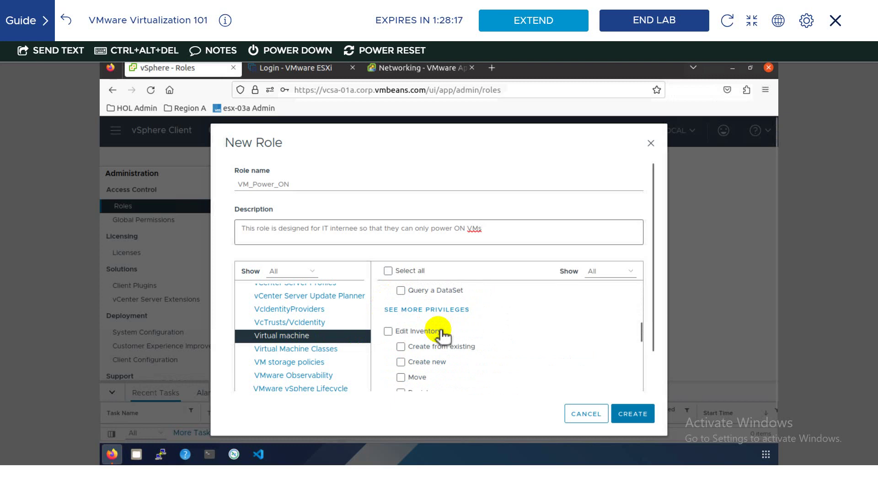
pyautogui.scroll(-2, 441, 335)
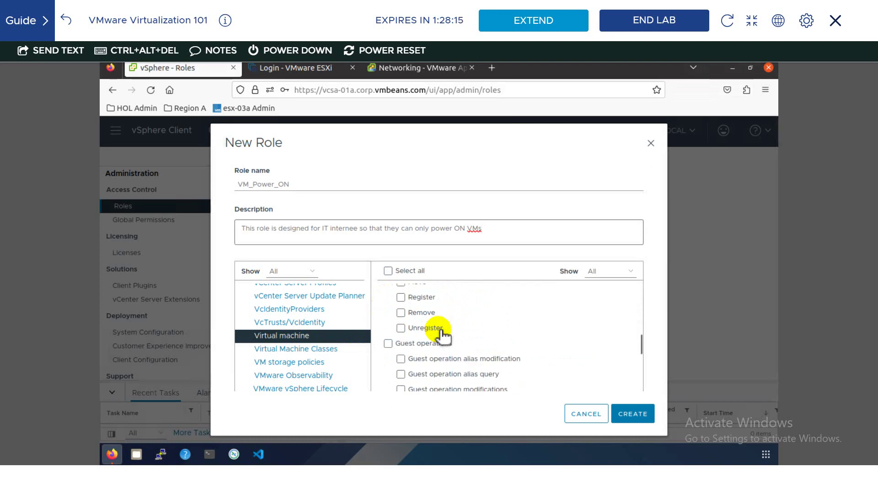
pyautogui.scroll(-4, 441, 338)
pyautogui.scroll(-2, 425, 340)
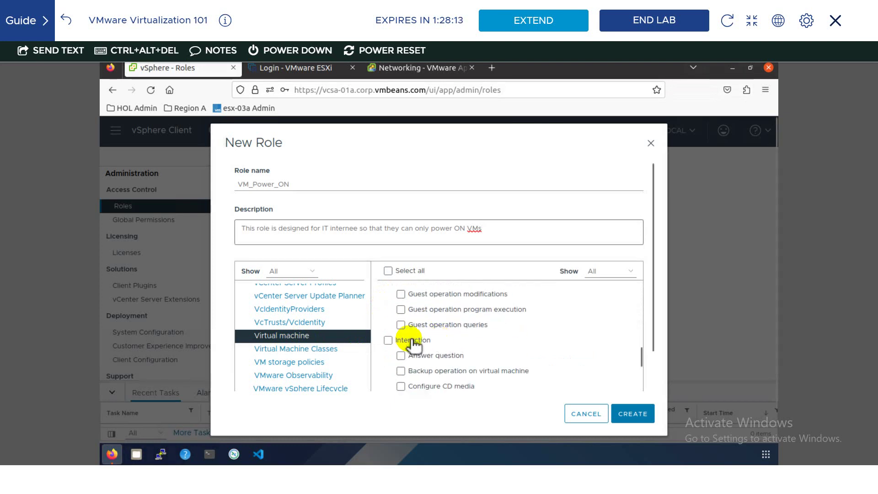
pyautogui.scroll(-3, 414, 343)
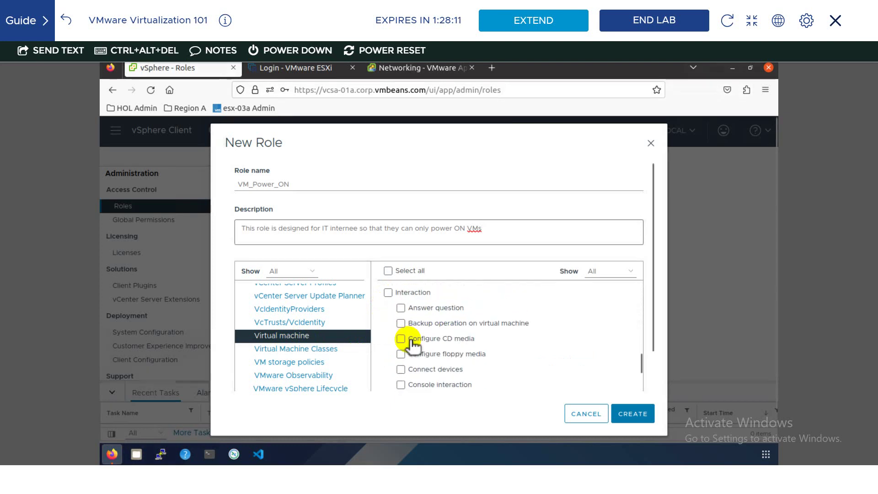
pyautogui.scroll(-3, 414, 343)
pyautogui.click(444, 387)
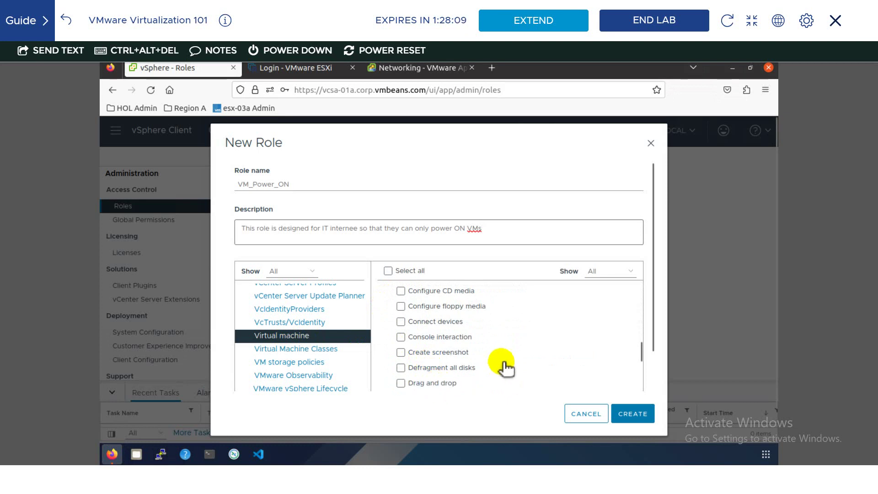
pyautogui.scroll(-5, 466, 359)
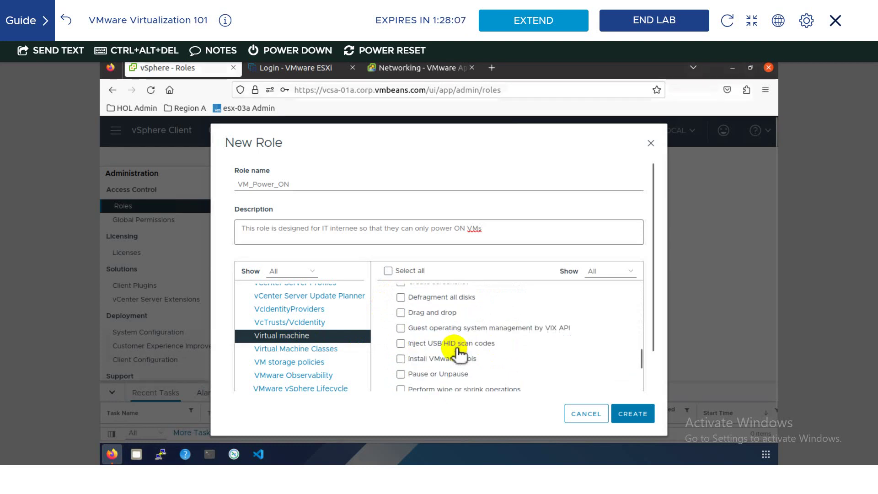
pyautogui.scroll(-2, 442, 371)
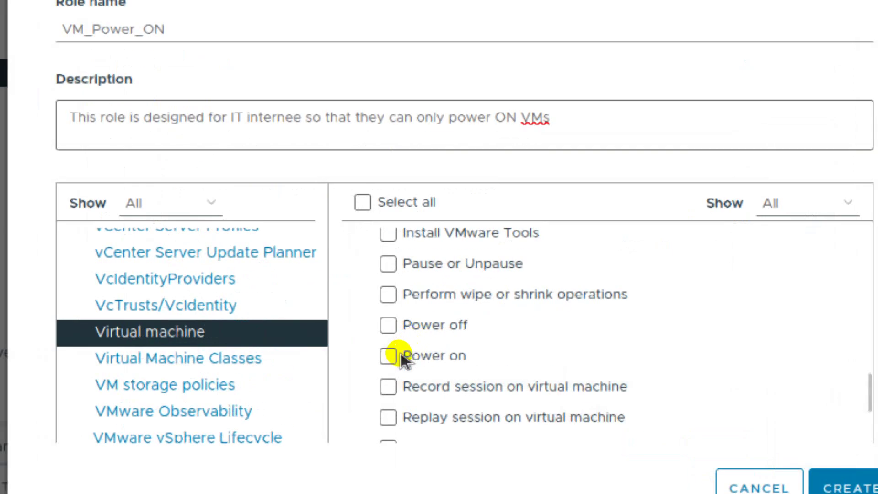
pyautogui.click(392, 351)
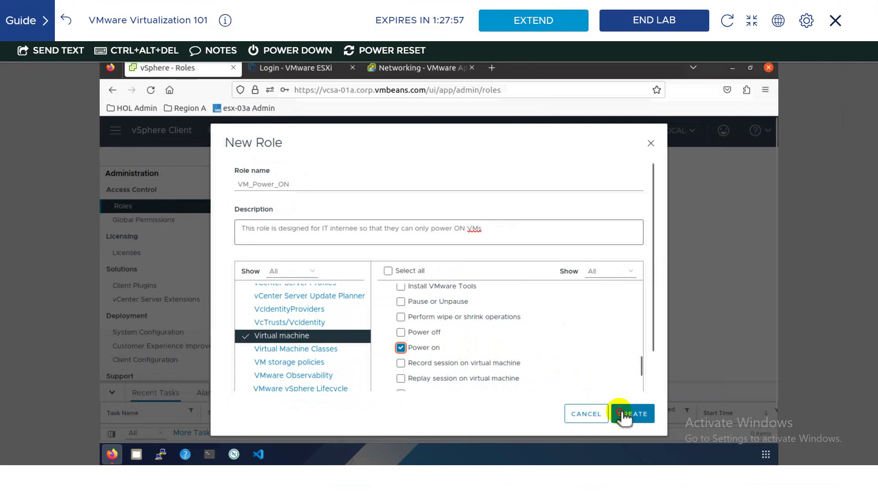
pyautogui.click(624, 413)
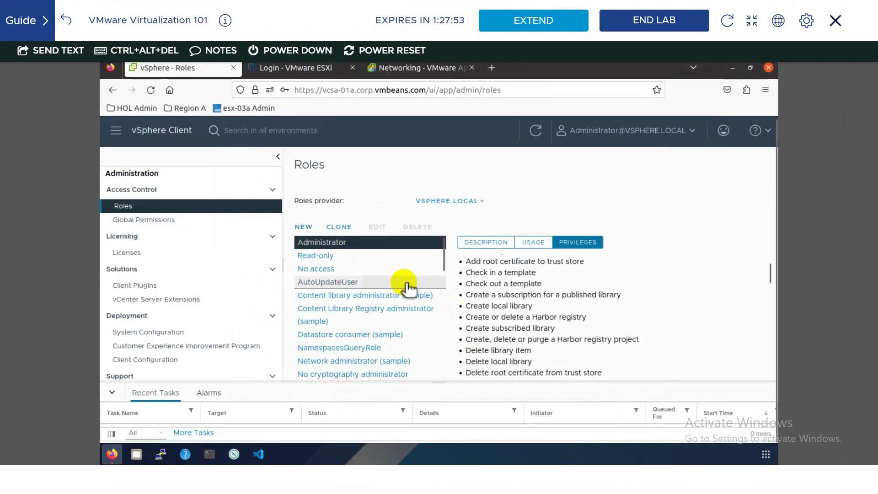
# - Select VM_Power_ON to confirm it grants only Power on and is not yet assigned anywhere
pyautogui.scroll(-10, 392, 292)
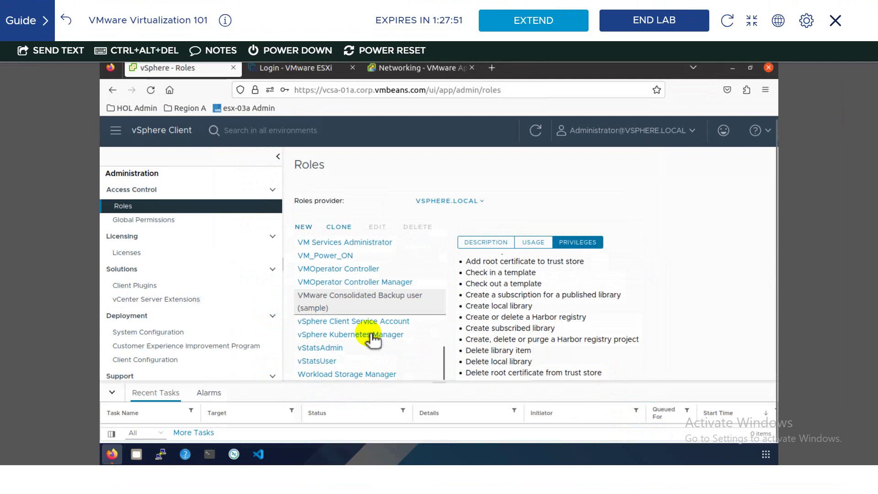
pyautogui.click(334, 258)
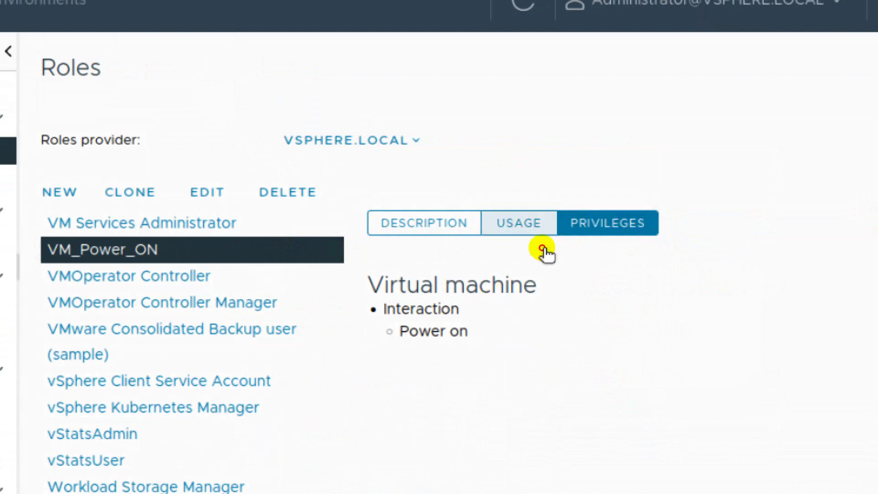
pyautogui.click(545, 250)
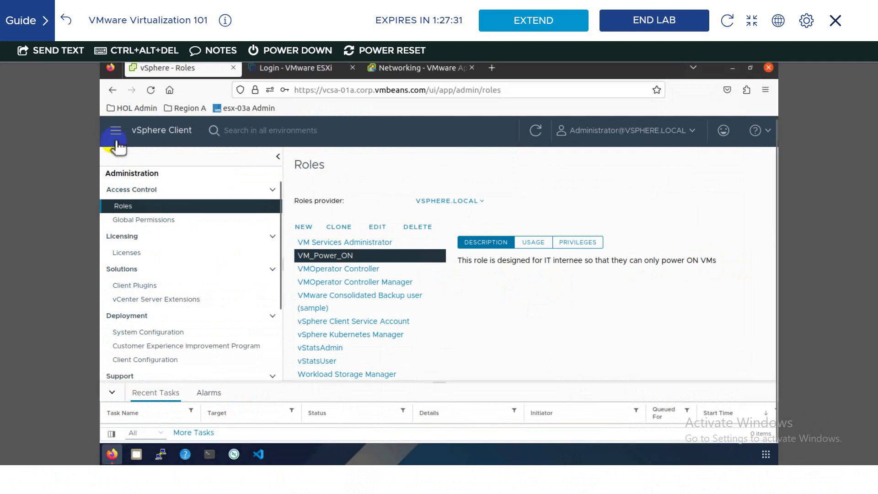
# - Go to the vCenter inventory and select the TinyLinux virtual machine
pyautogui.click(116, 131)
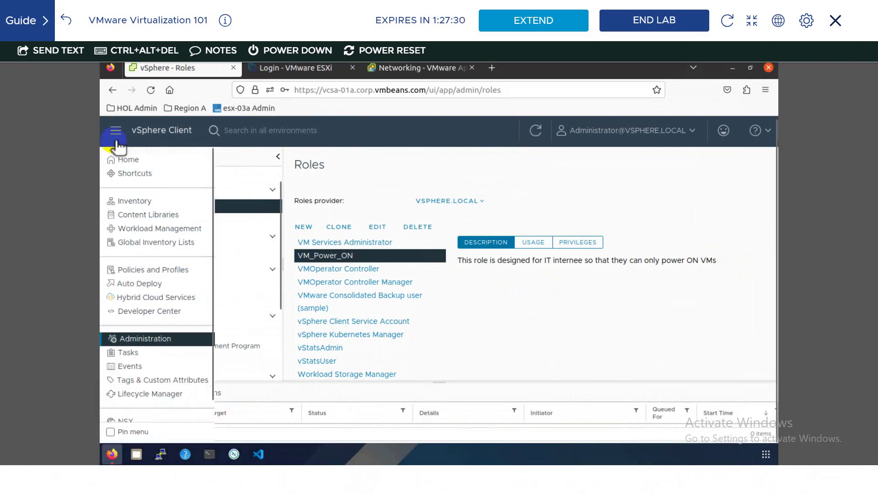
pyautogui.click(133, 200)
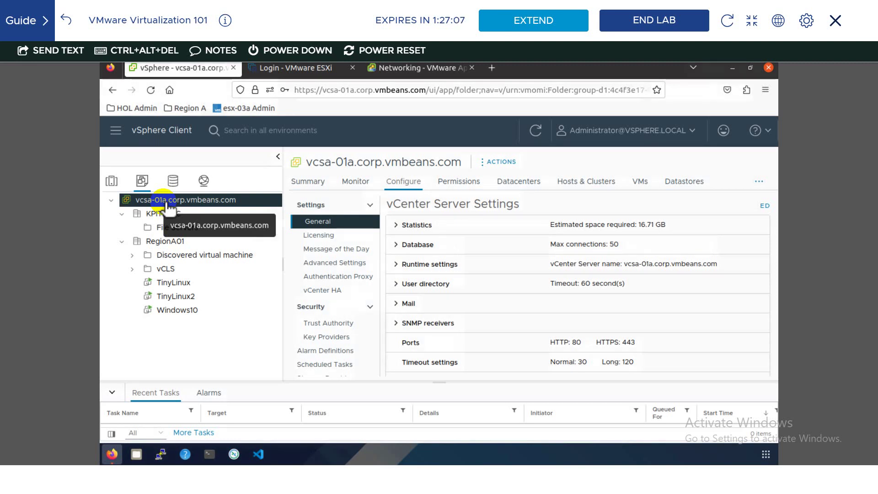
pyautogui.click(211, 284)
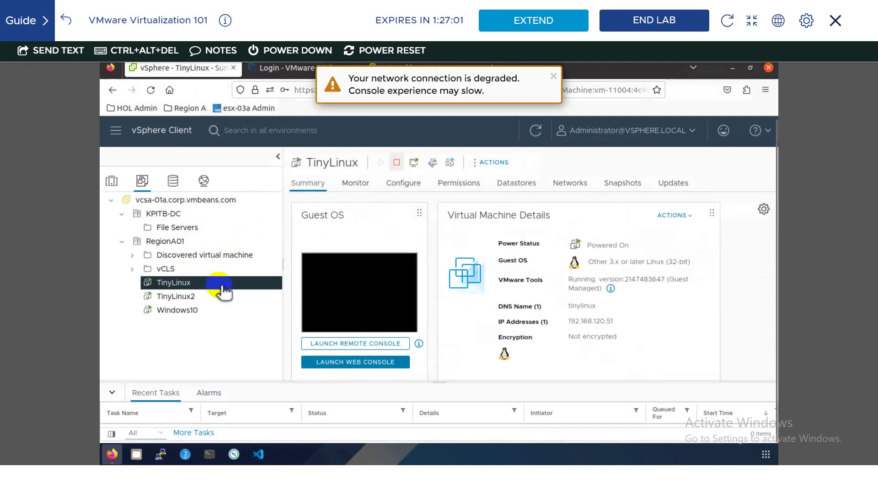
# - Dismiss the degraded network warning and settle on TinyLinux's Powered On summary page
pyautogui.rightClick(221, 286)
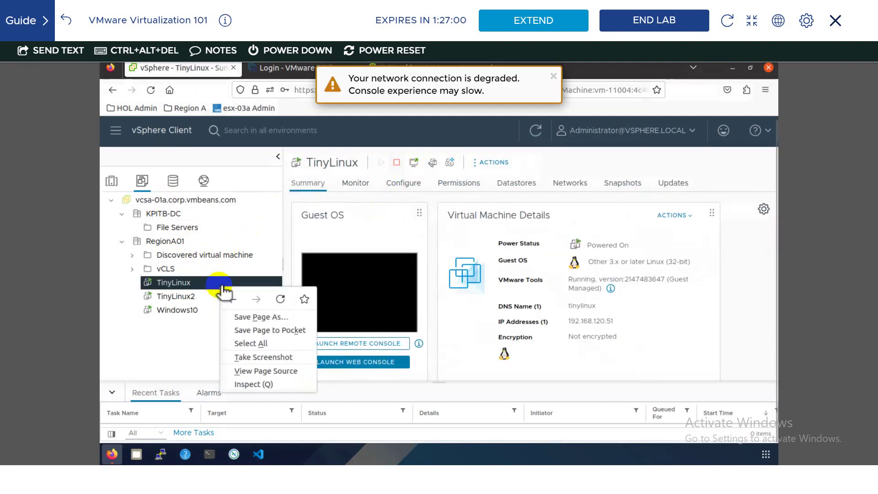
pyautogui.press('Escape')
pyautogui.rightClick(196, 289)
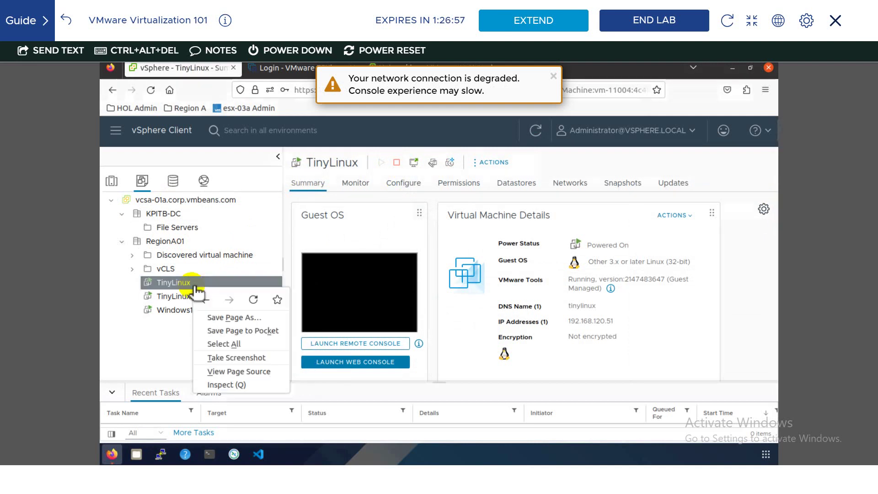
pyautogui.press('Escape')
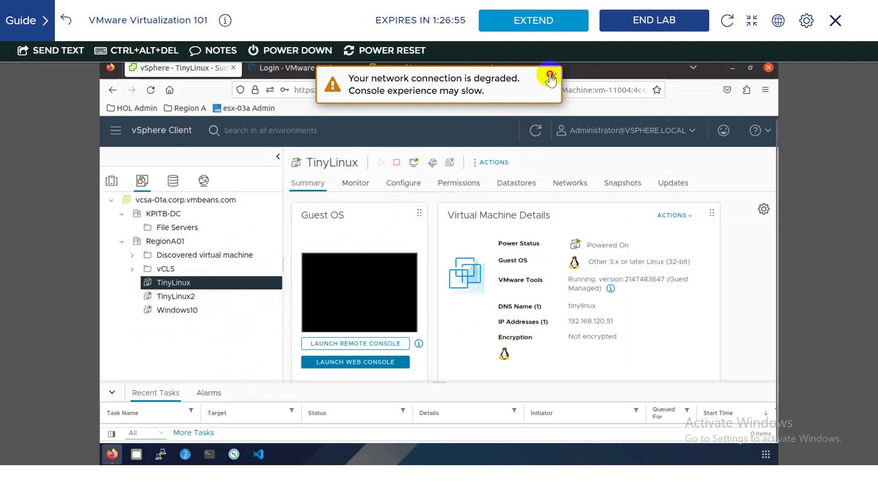
pyautogui.click(552, 76)
pyautogui.rightClick(192, 289)
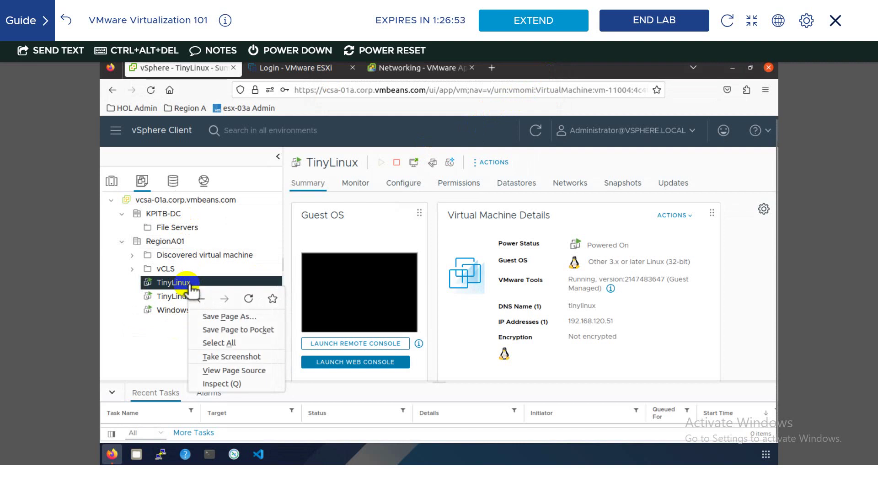
pyautogui.press('Escape')
pyautogui.click(168, 315)
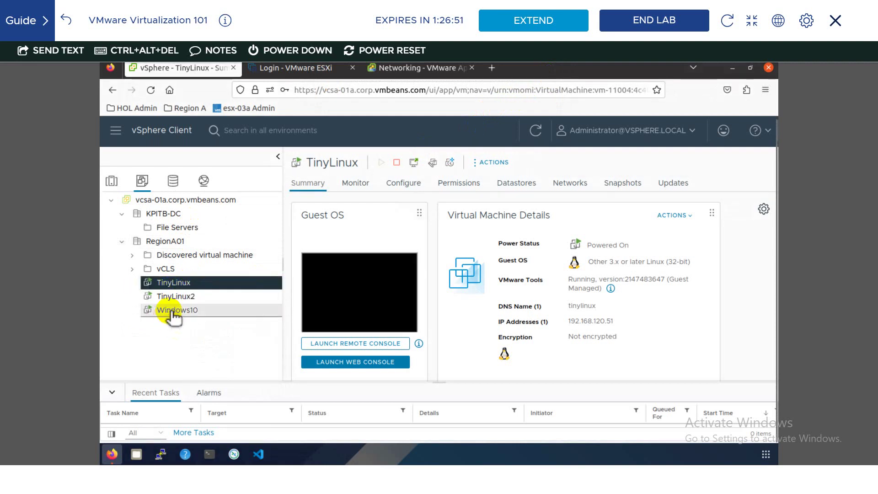
pyautogui.click(182, 286)
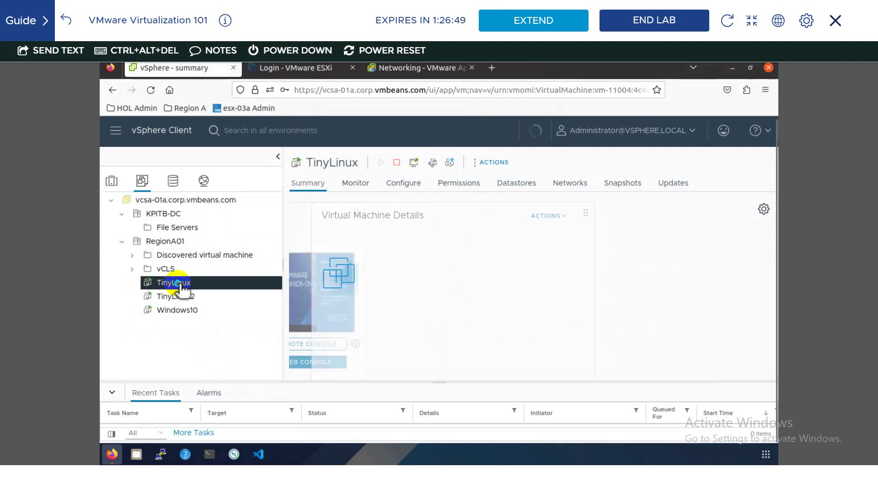
pyautogui.rightClick(182, 286)
pyautogui.click(179, 286)
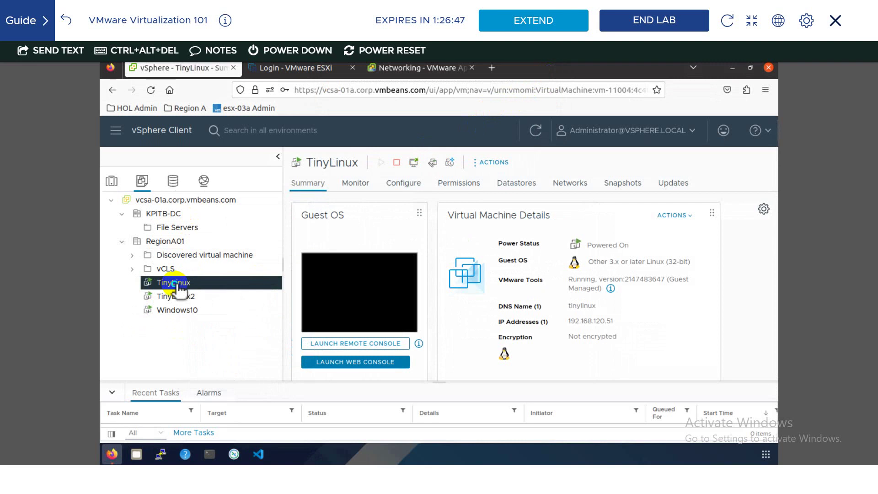
pyautogui.rightClick(176, 286)
pyautogui.click(163, 305)
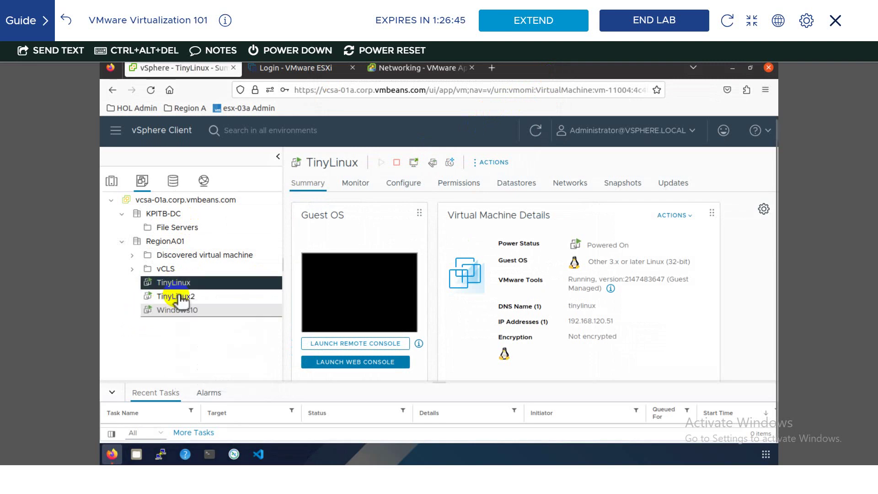
# - Shut down the guest OS of TinyLinux and TinyLinux2
pyautogui.click(397, 164)
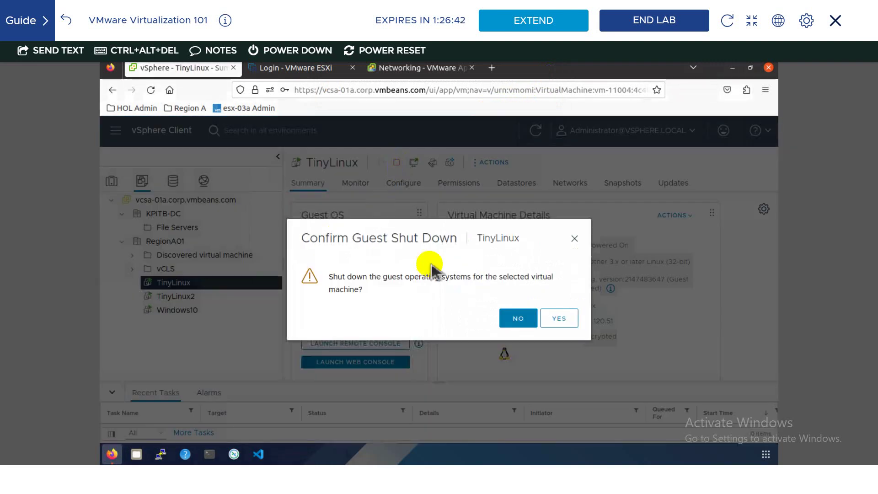
pyautogui.click(559, 319)
pyautogui.click(180, 297)
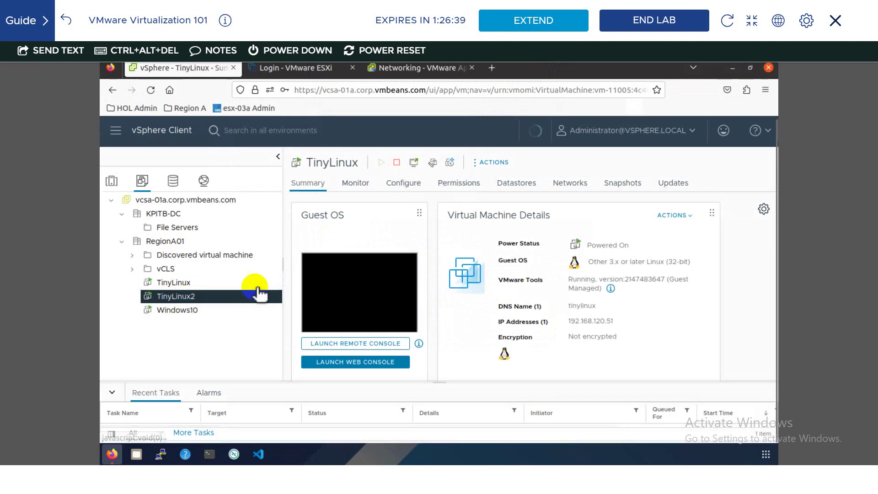
pyautogui.click(402, 163)
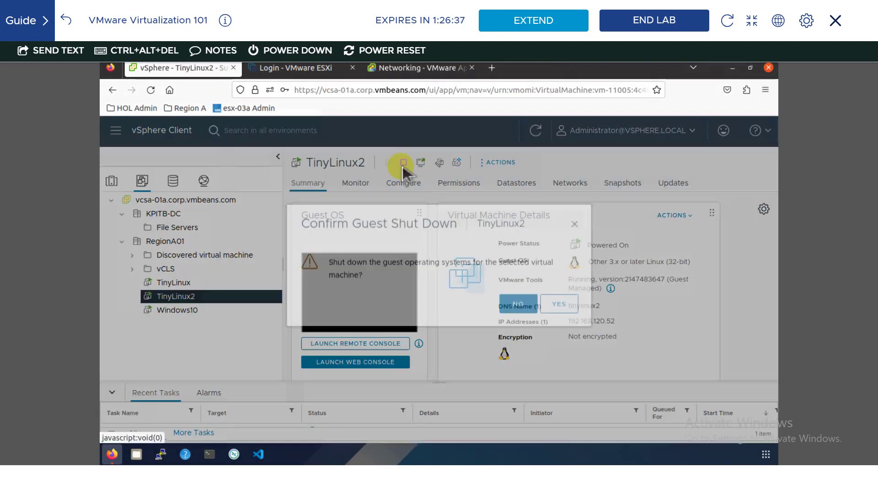
pyautogui.click(558, 319)
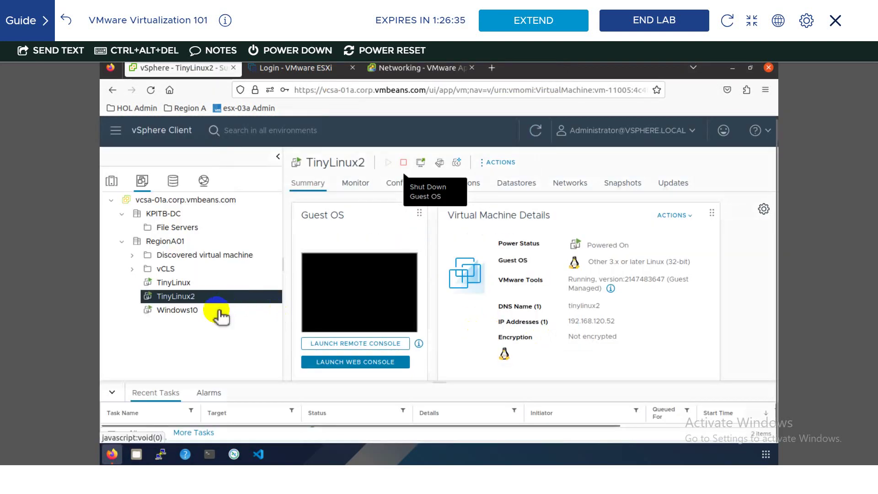
# - Power off Windows10, then select the vcsa-01a.corp.vmbeans.com vCenter
pyautogui.click(217, 311)
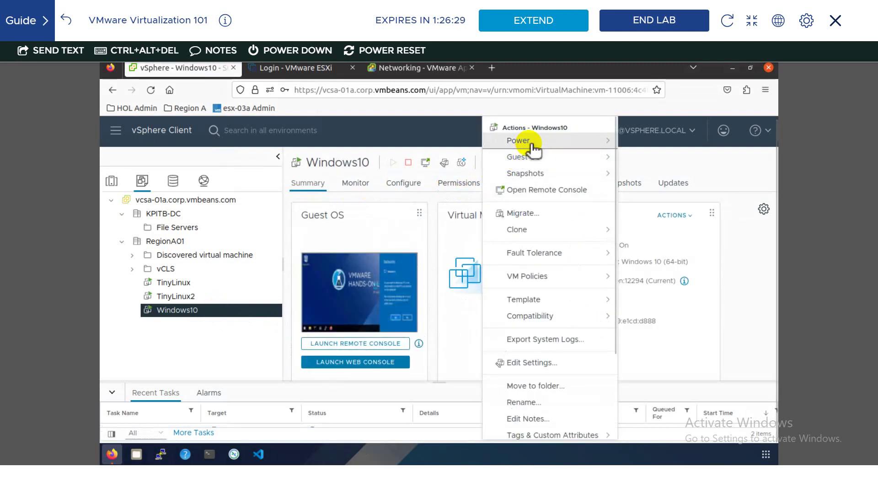
pyautogui.click(531, 142)
pyautogui.click(657, 168)
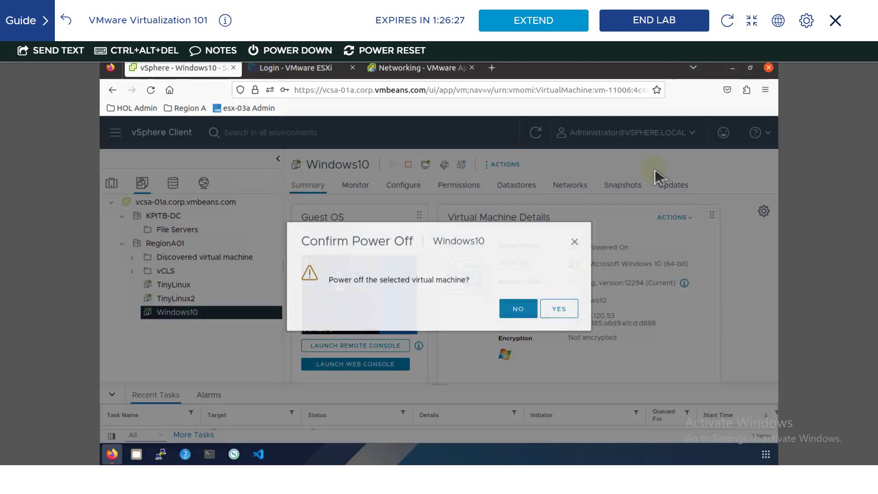
pyautogui.click(557, 307)
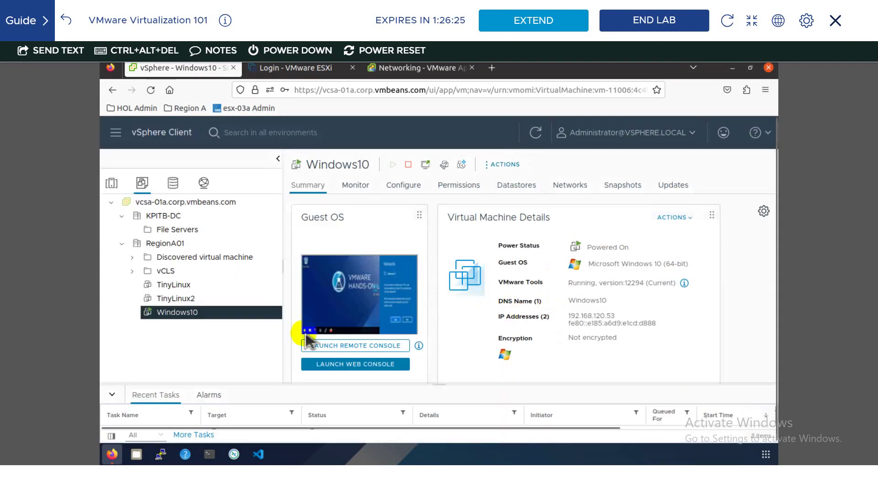
pyautogui.click(199, 206)
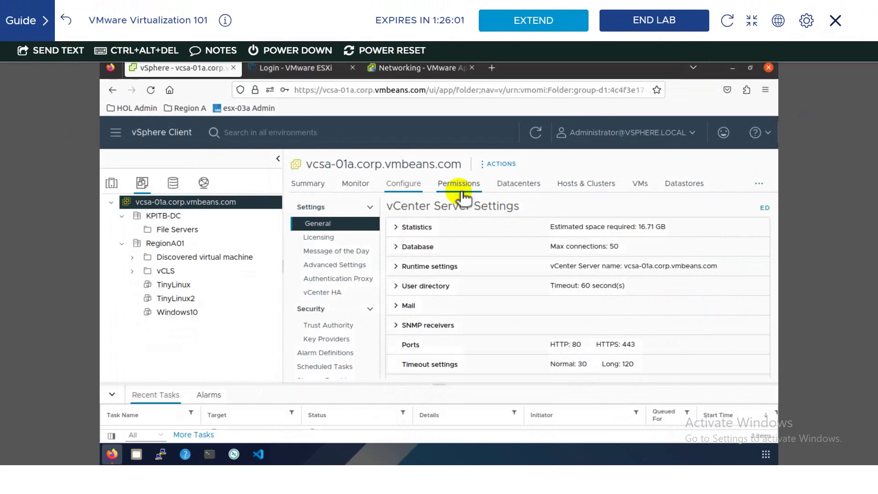
# - Show the vcsa-01a.corp.vmbeans.com Permissions list with its 21 user and group entries
pyautogui.click(458, 183)
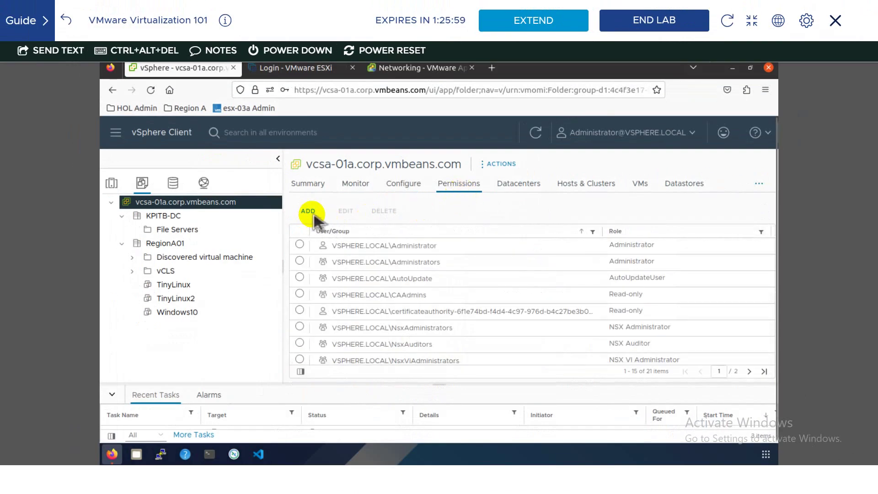
# - Give the vsphere.local user the VM_Power_ON role on vcsa-01a, propagated to child objects
pyautogui.click(314, 215)
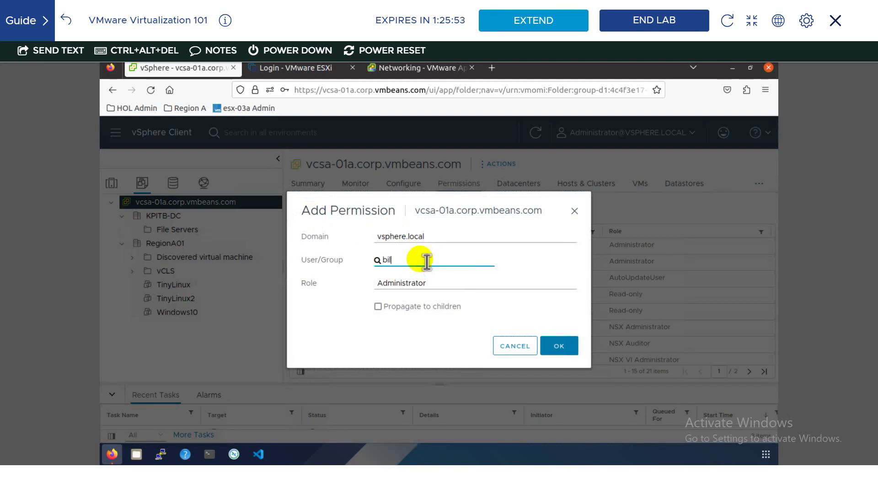
pyautogui.write('bilal')
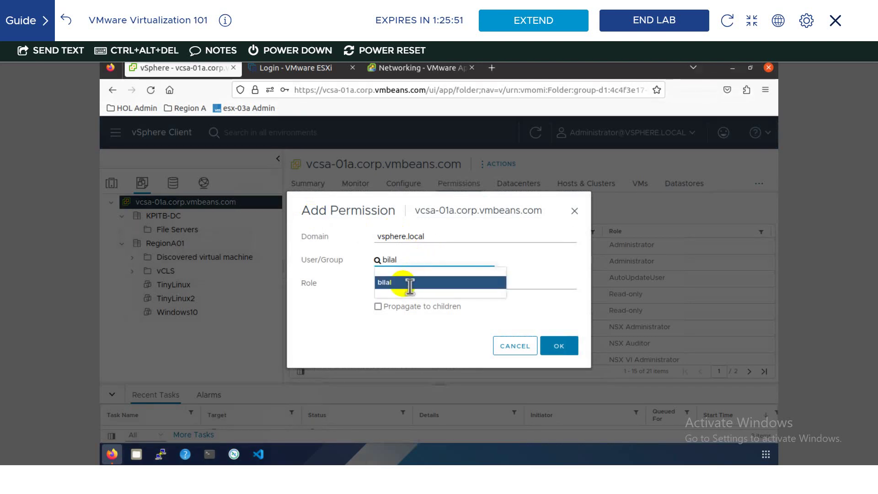
pyautogui.click(406, 281)
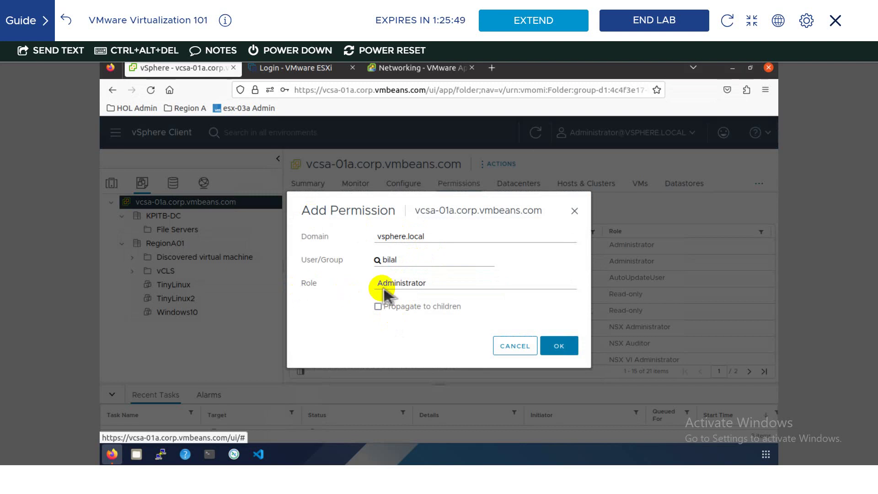
pyautogui.click(445, 285)
pyautogui.scroll(-2, 425, 199)
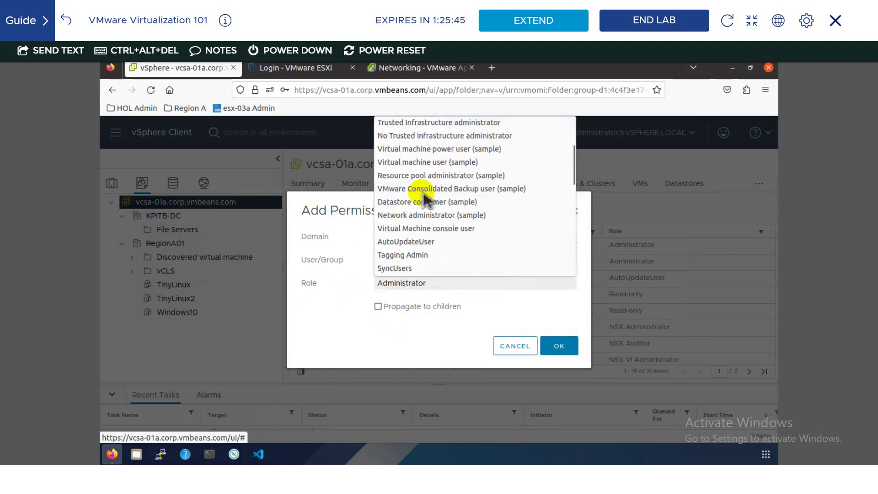
pyautogui.scroll(-8, 425, 201)
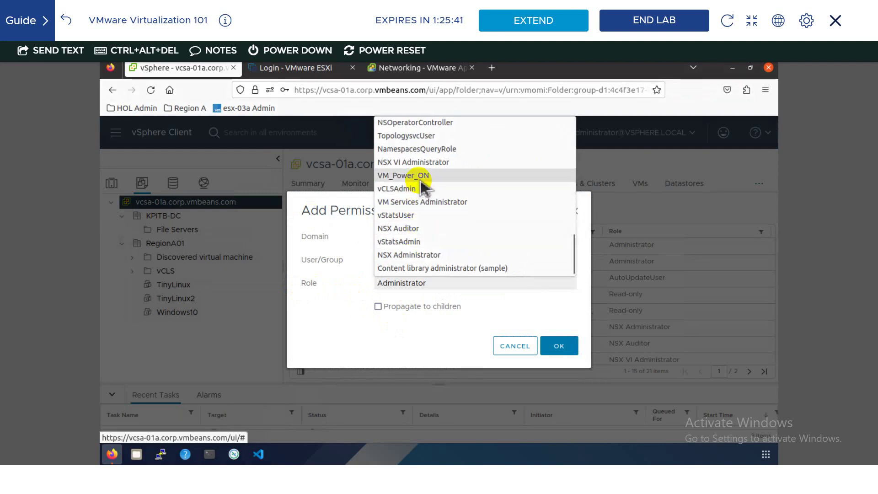
pyautogui.click(421, 178)
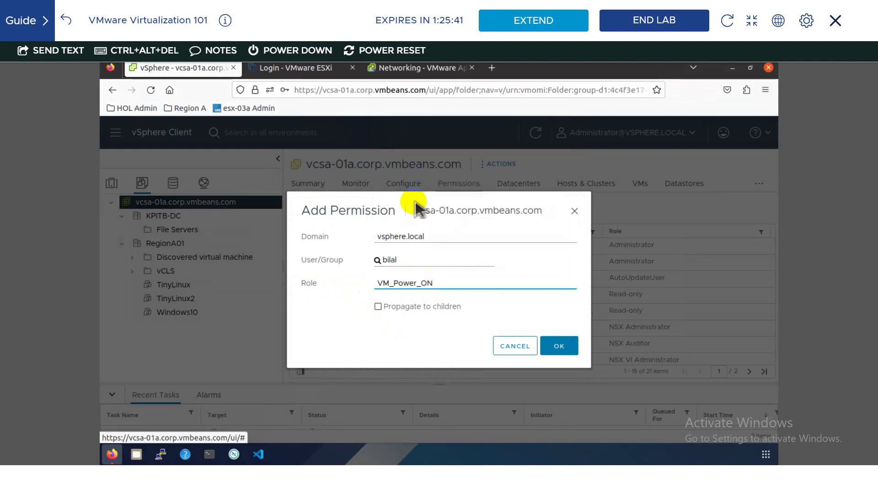
pyautogui.click(378, 306)
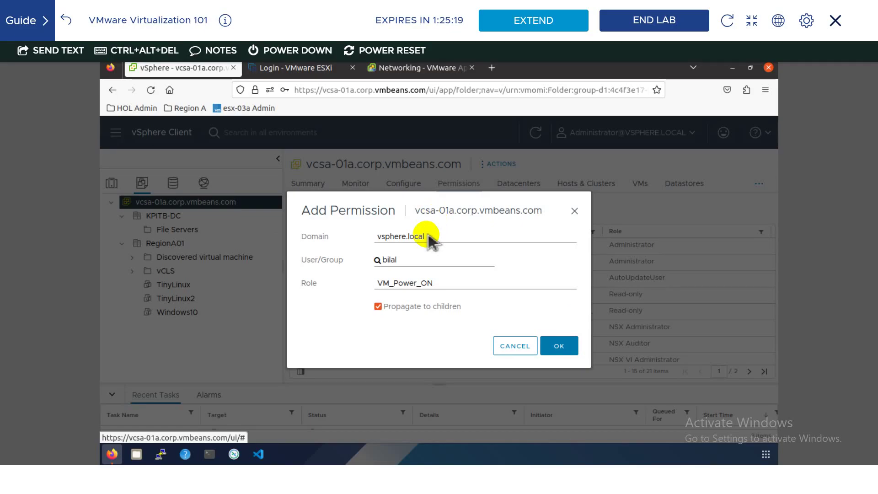
pyautogui.click(548, 347)
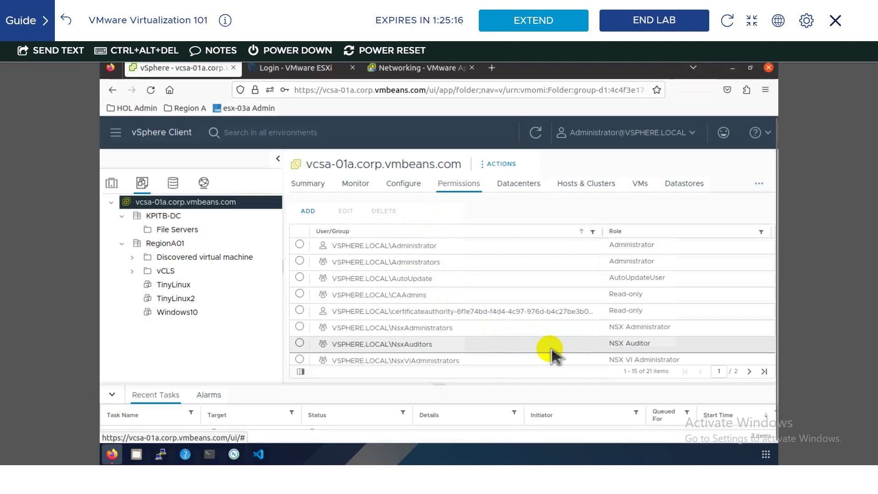
# - Log out of the administrator account and log in as the restricted VM_Power_ON user without saving credentials
pyautogui.click(680, 138)
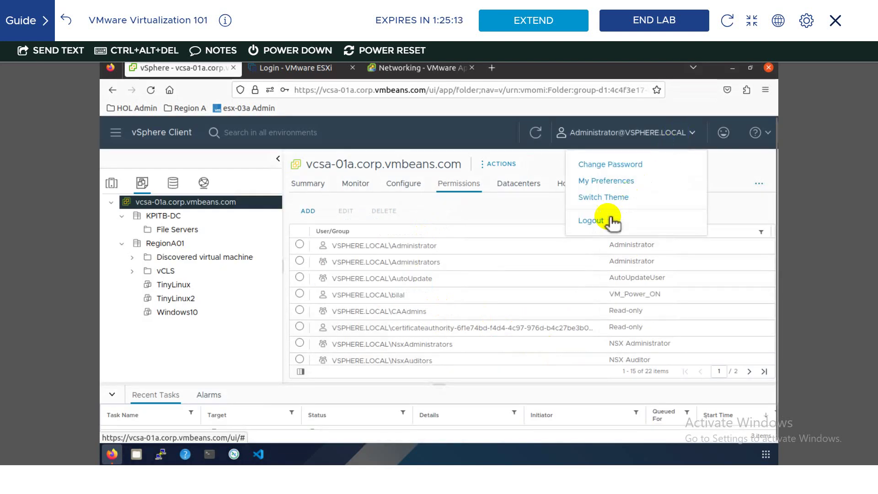
pyautogui.click(594, 222)
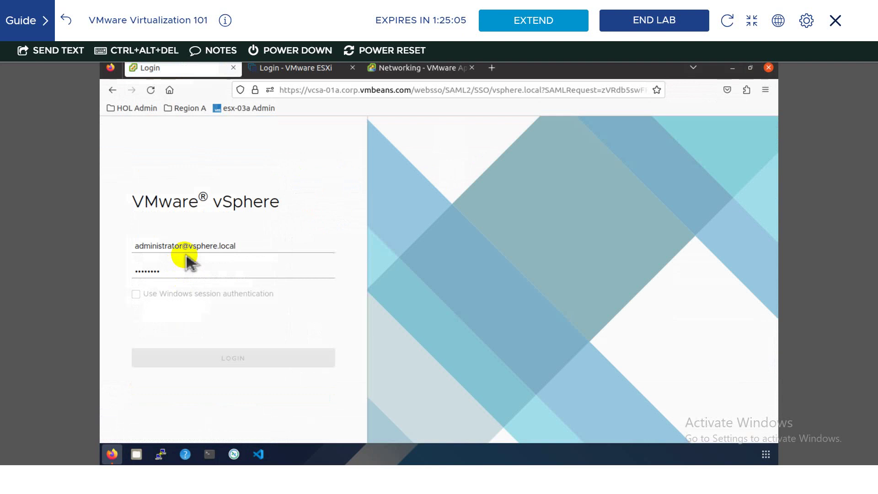
pyautogui.moveTo(182, 247); pyautogui.dragTo(124, 250)
pyautogui.write('bilal')
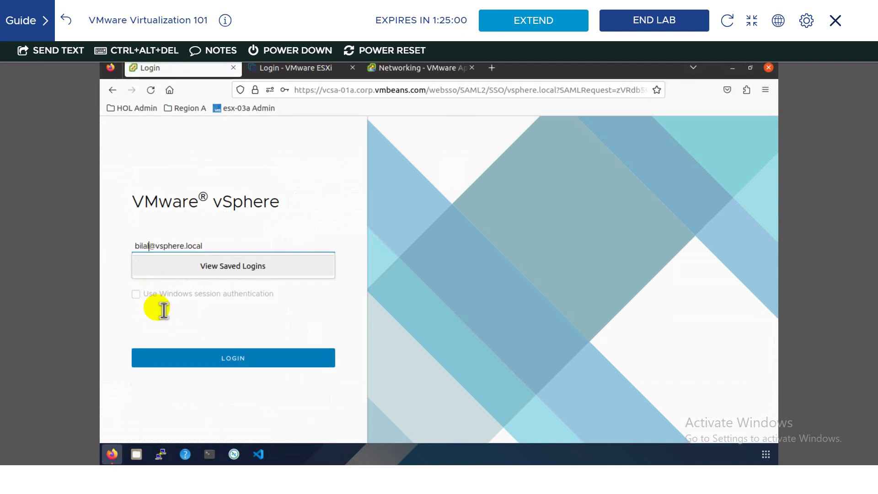
pyautogui.click(206, 335)
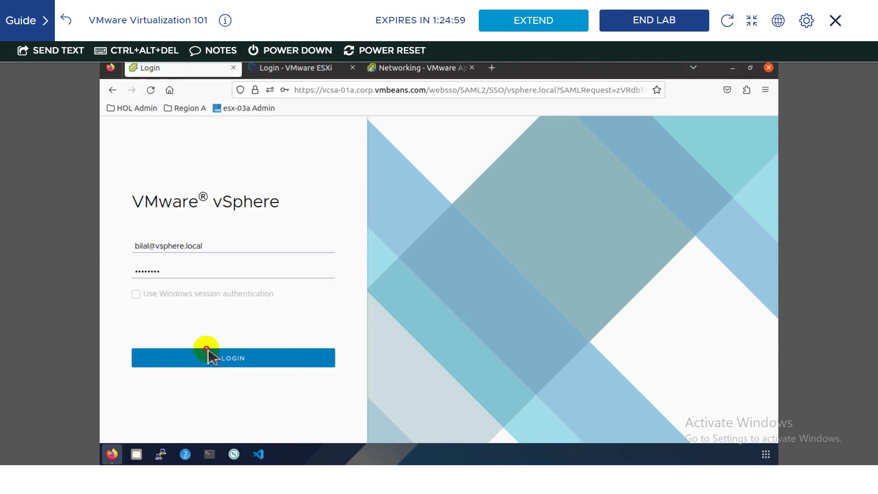
pyautogui.click(211, 356)
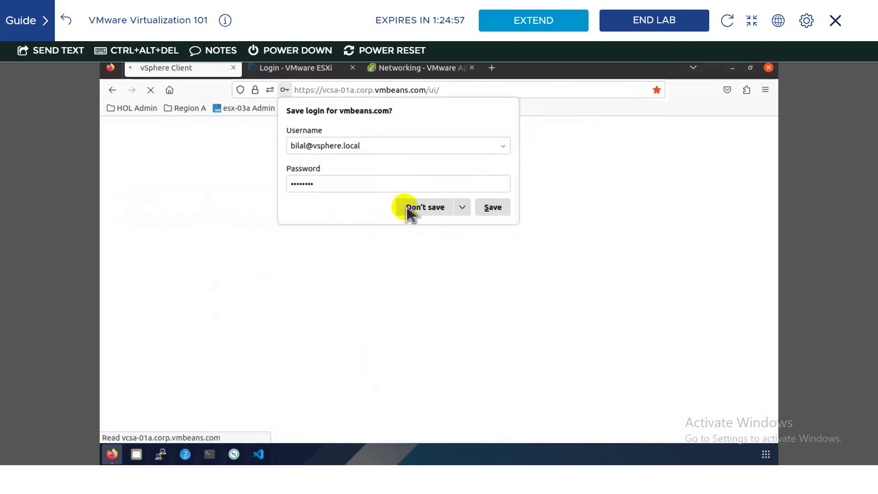
pyautogui.click(398, 209)
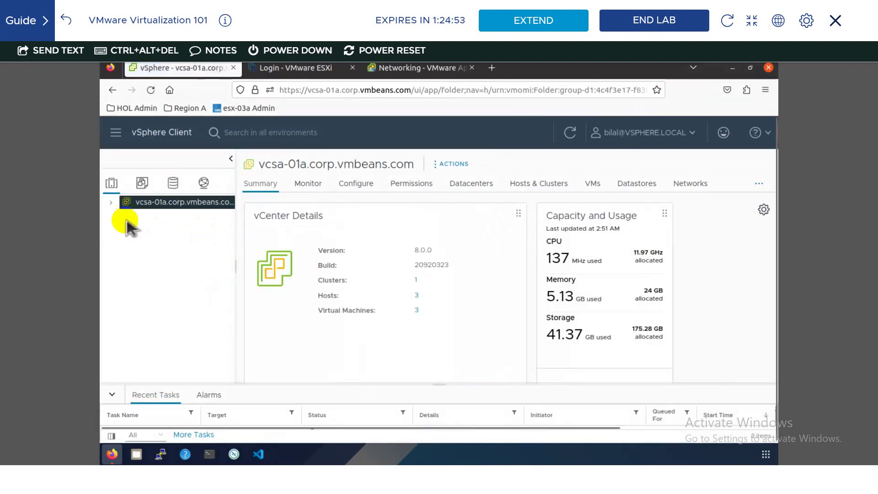
# - Expand the vCenter inventory to KPITB-DC and check which actions are allowed on host esx-03a
pyautogui.click(111, 203)
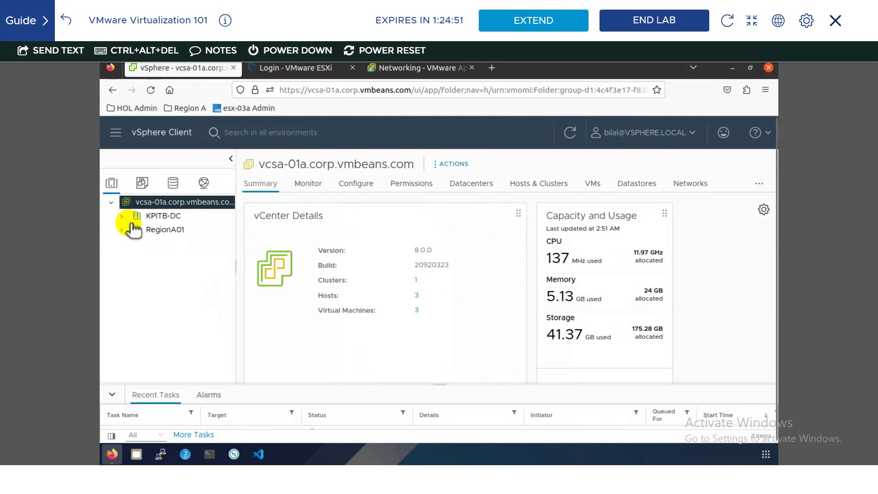
pyautogui.click(122, 216)
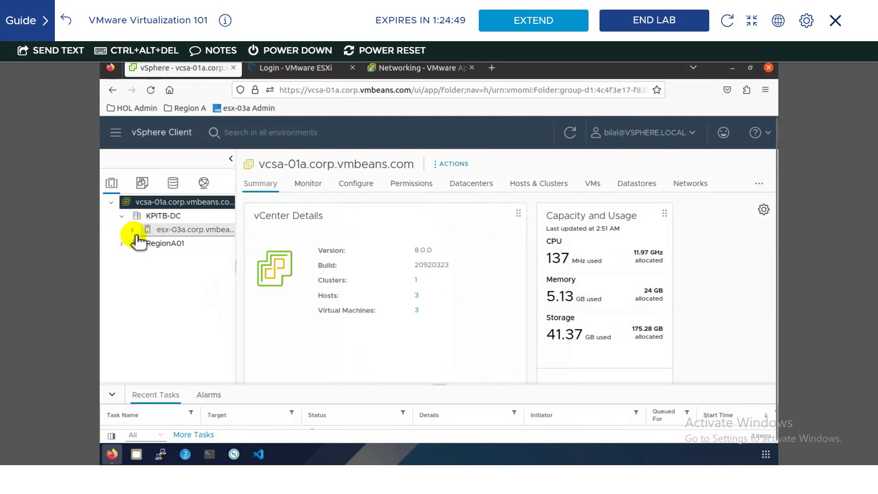
pyautogui.click(138, 233)
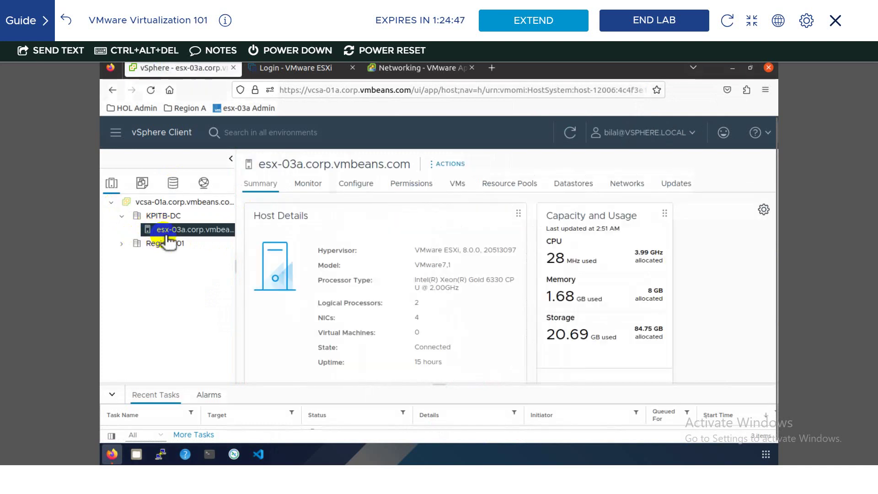
pyautogui.rightClick(157, 231)
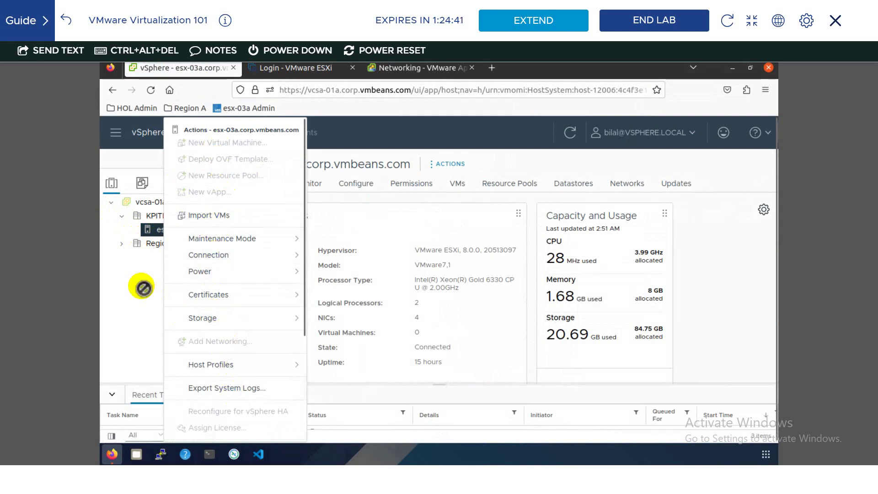
pyautogui.click(122, 244)
# - Expand RegionA01 and its RegionA01-COMP01 cluster, then power on the TinyLinux virtual machine
pyautogui.click(121, 243)
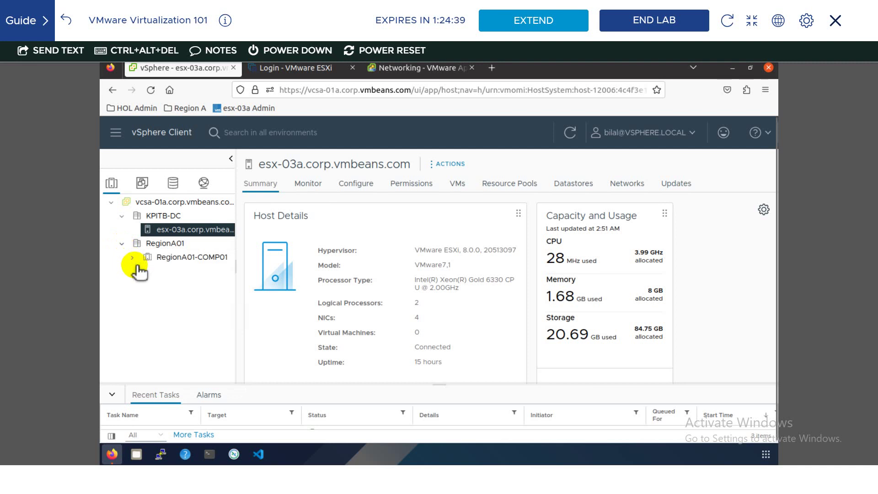
pyautogui.click(132, 257)
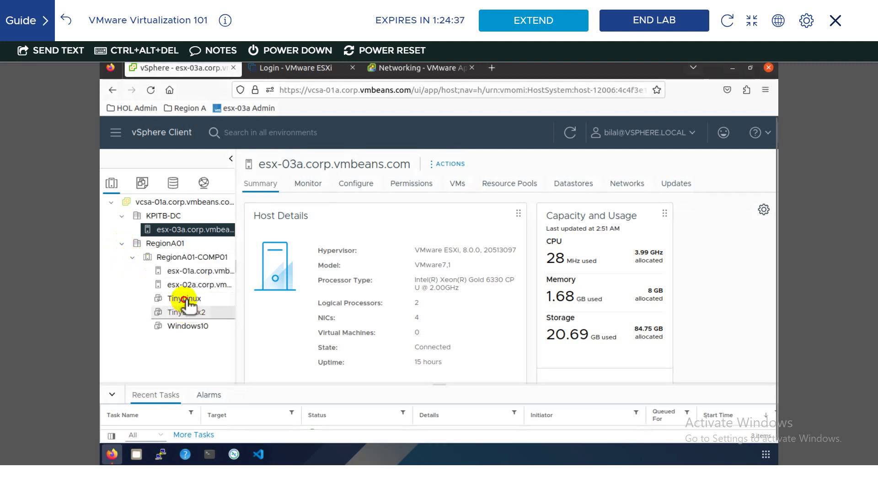
pyautogui.click(187, 301)
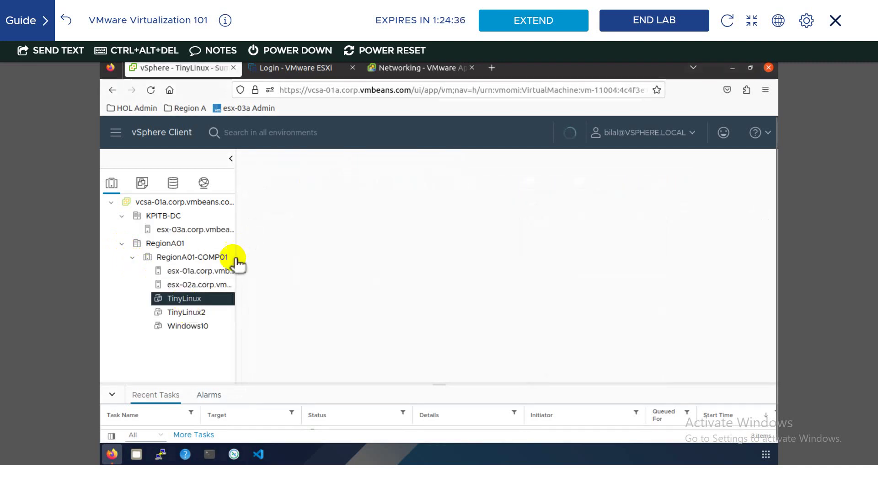
pyautogui.rightClick(203, 303)
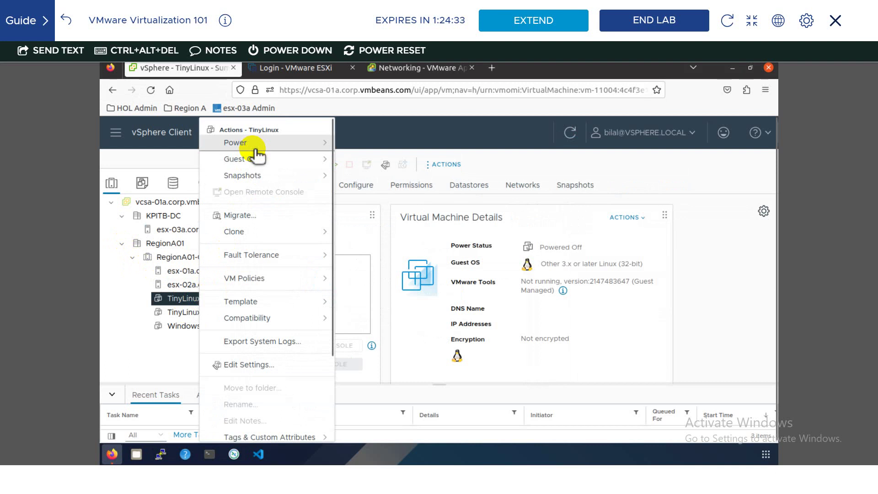
pyautogui.moveTo(252, 145)
pyautogui.click(355, 159)
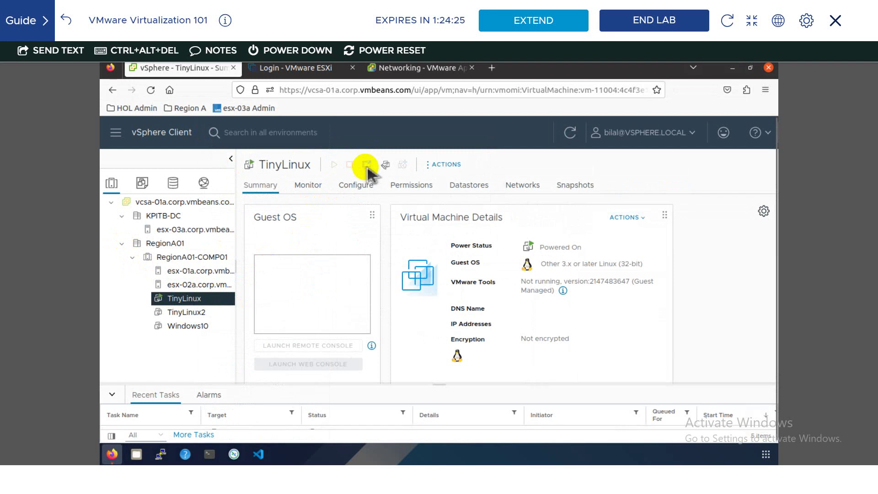
# - Confirm TinyLinux's other power actions stay unavailable, then view the powered-off Windows10 summary
pyautogui.rightClick(208, 301)
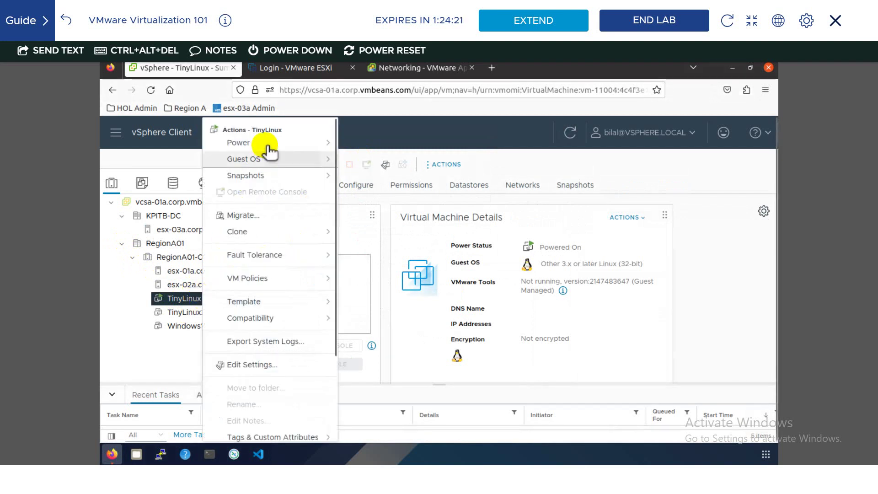
pyautogui.moveTo(269, 145)
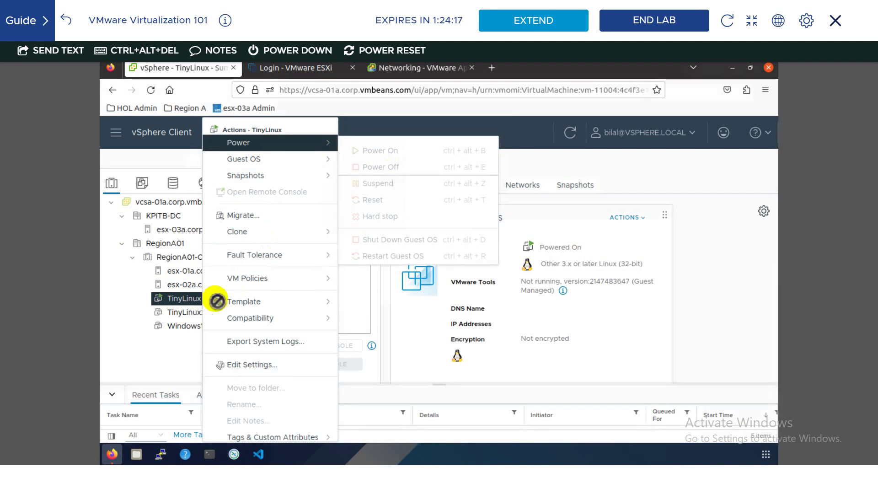
pyautogui.click(173, 327)
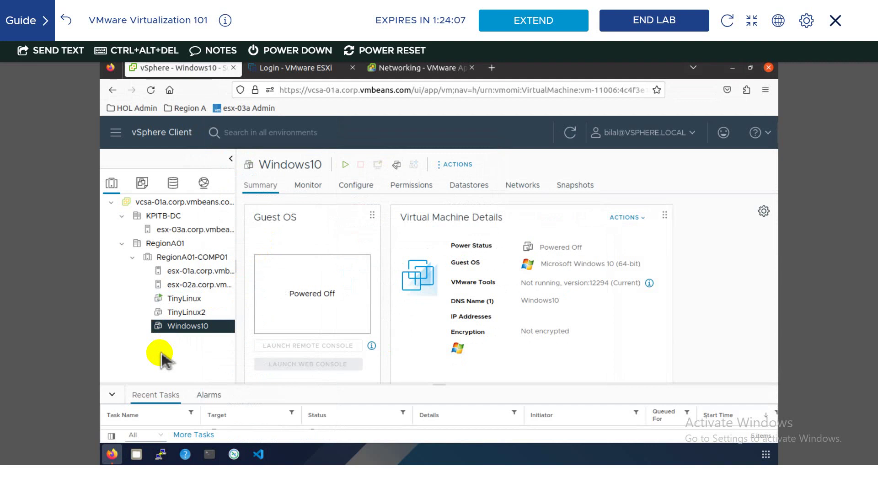
pyautogui.click(751, 20)
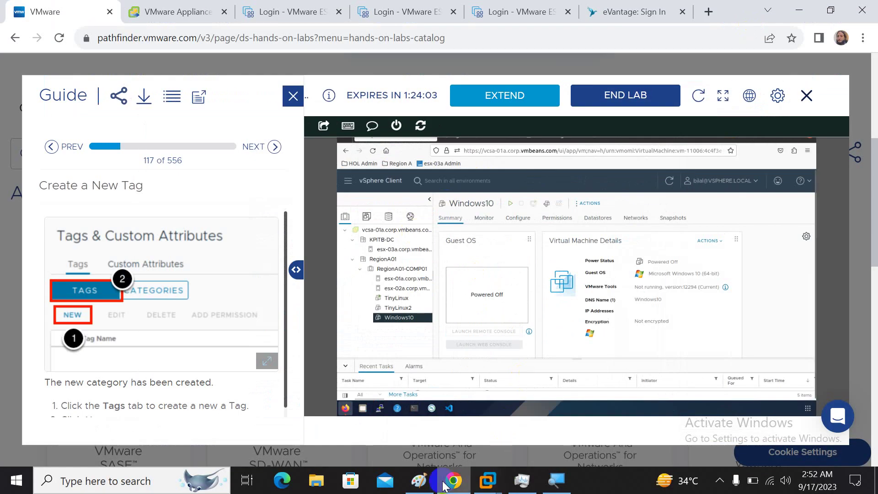
# - Bring the Paint network diagram to the front and reveal the hidden system tray icons
pyautogui.click(419, 480)
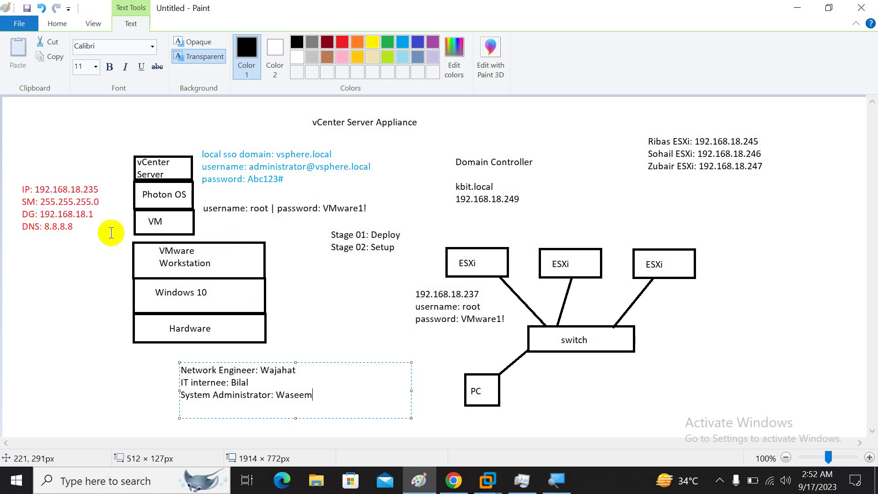
pyautogui.click(719, 480)
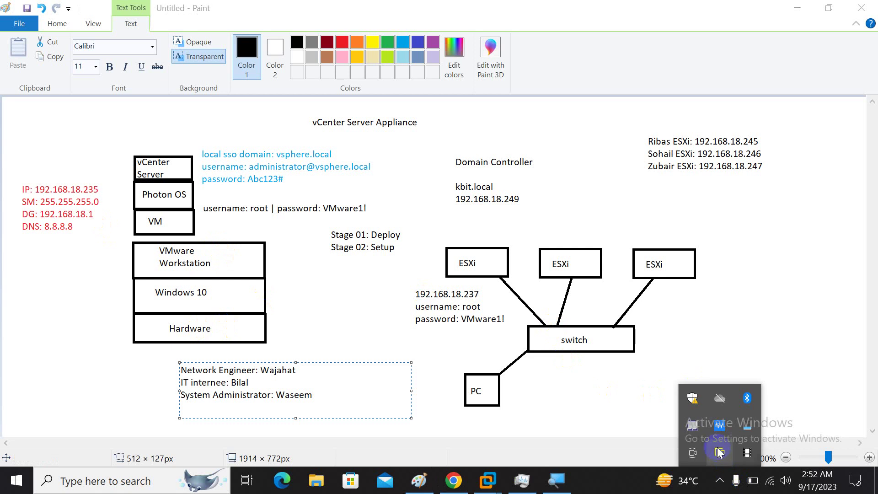